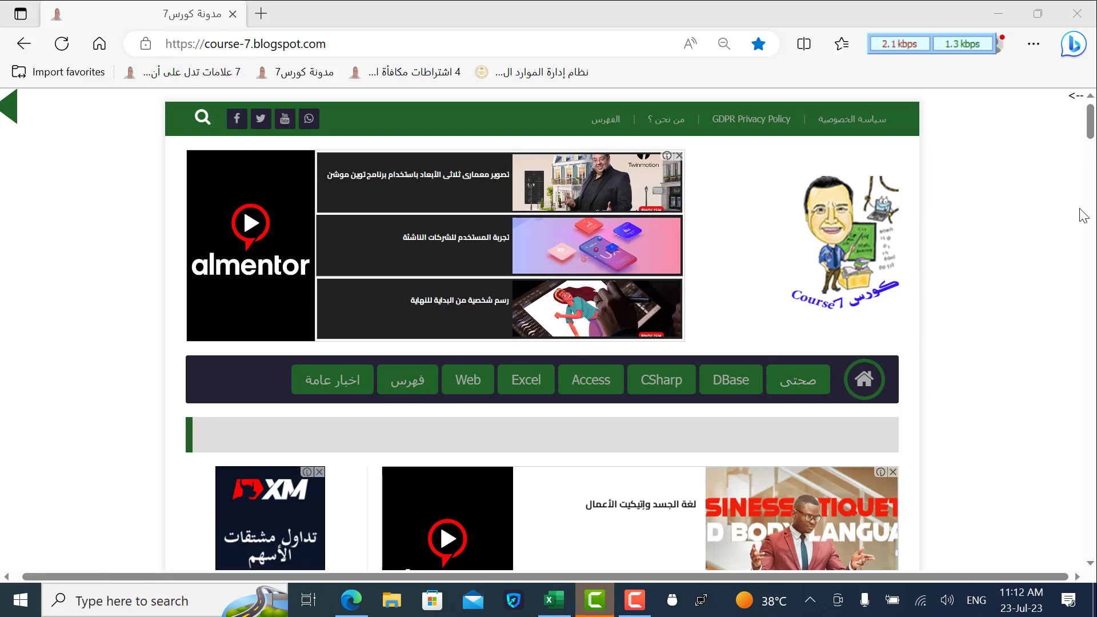
- Scroll the Course7 blog home page and open the featured Excel Basics post
scroll(1089, 151, "down", 5)
left_click_drag(1093, 149, 1093, 160)
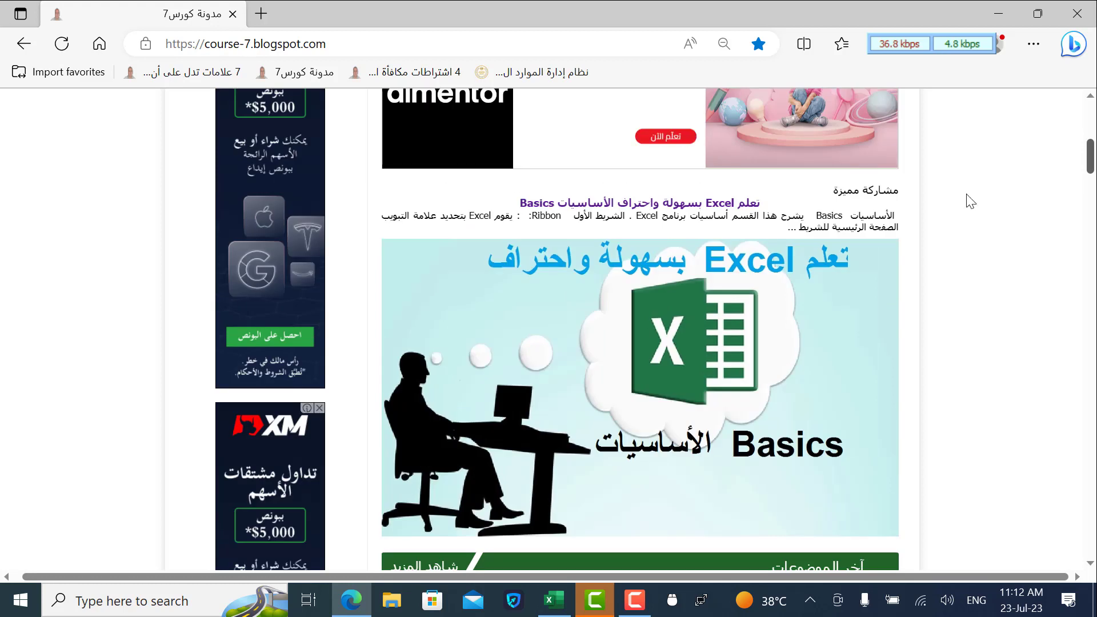
left_click(723, 203)
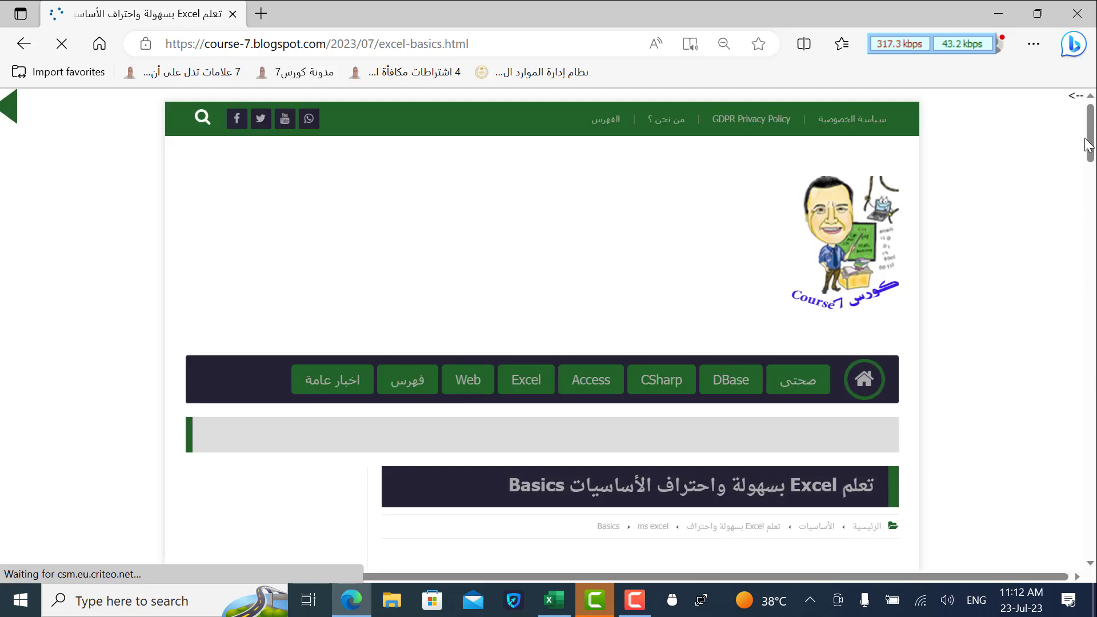
left_click_drag(1088, 144, 1088, 219)
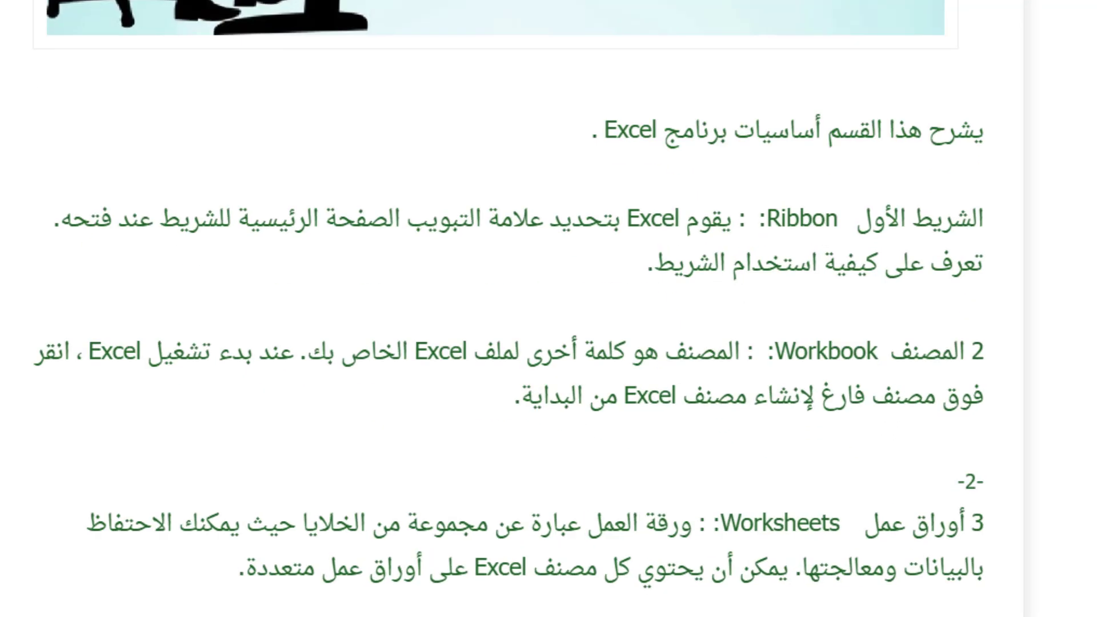
scroll(509, 309, "down", 5)
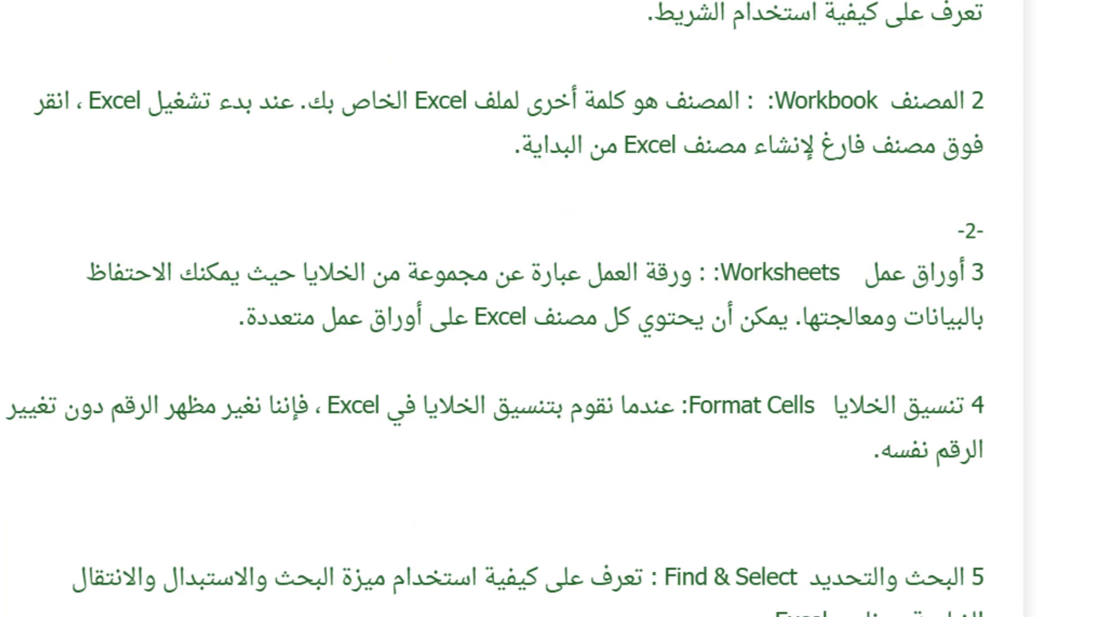
scroll(509, 308, "down", 2)
scroll(508, 309, "down", 3)
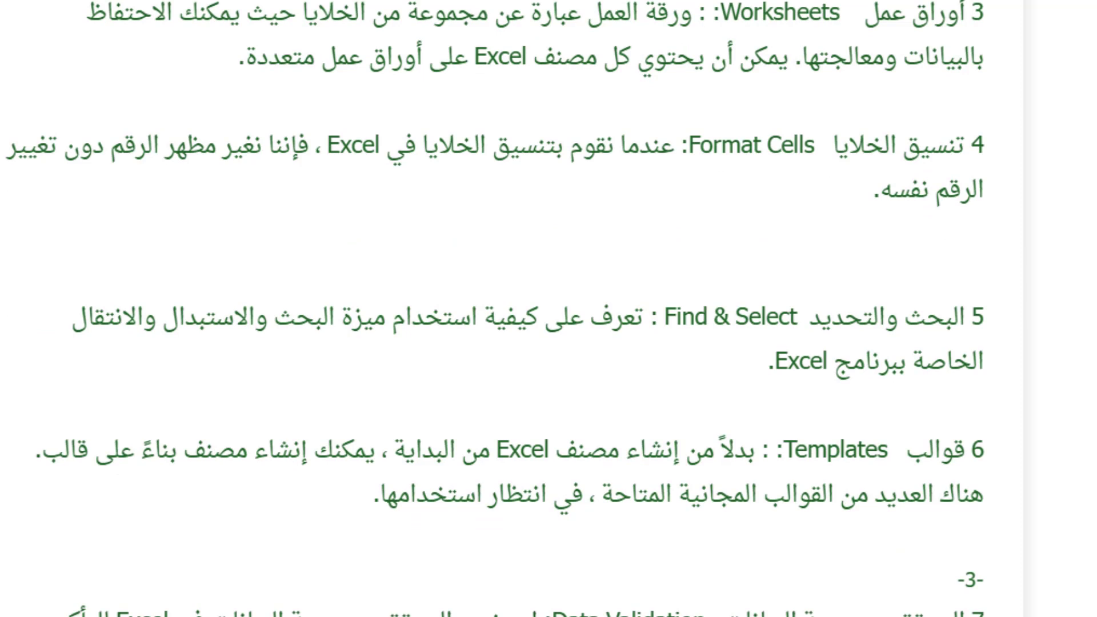
scroll(549, 309, "down", 3)
scroll(549, 309, "down", 5)
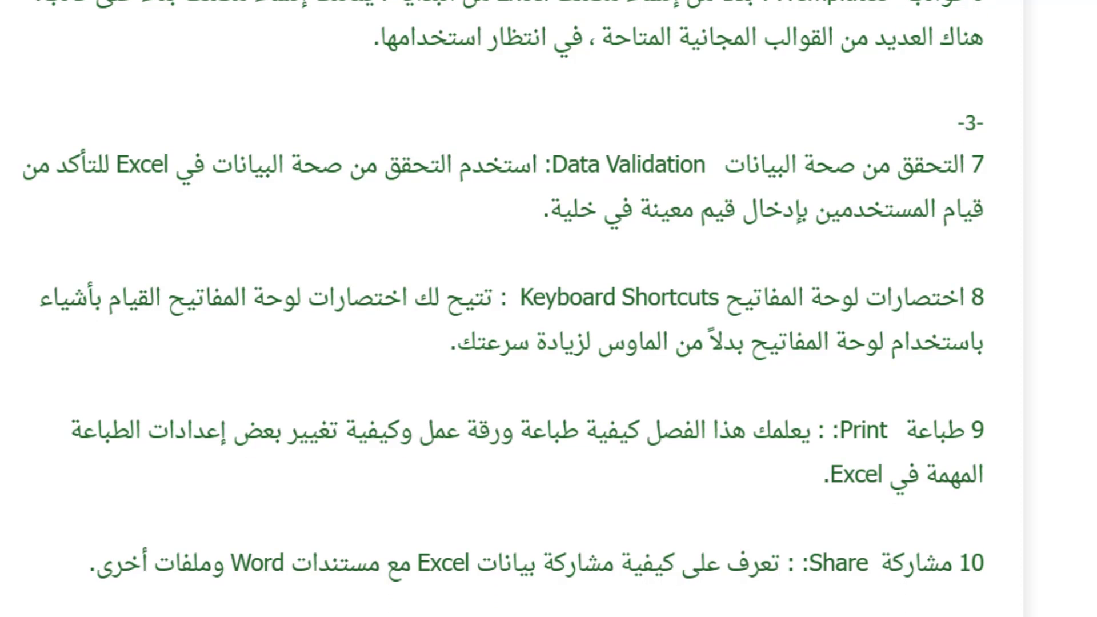
scroll(548, 309, "down", 2)
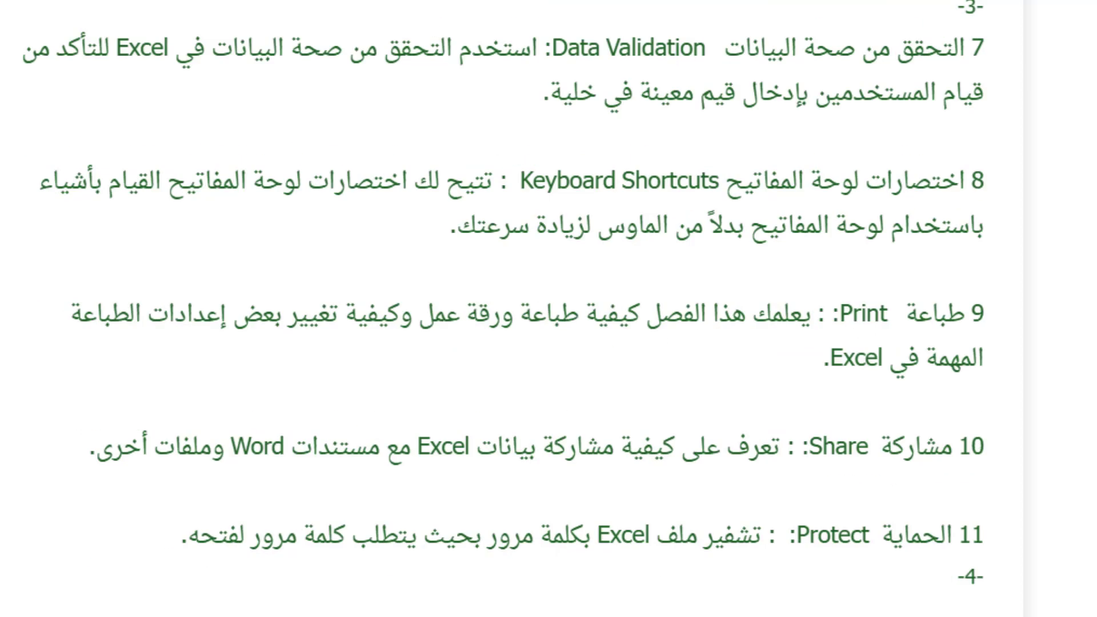
scroll(548, 309, "down", 3)
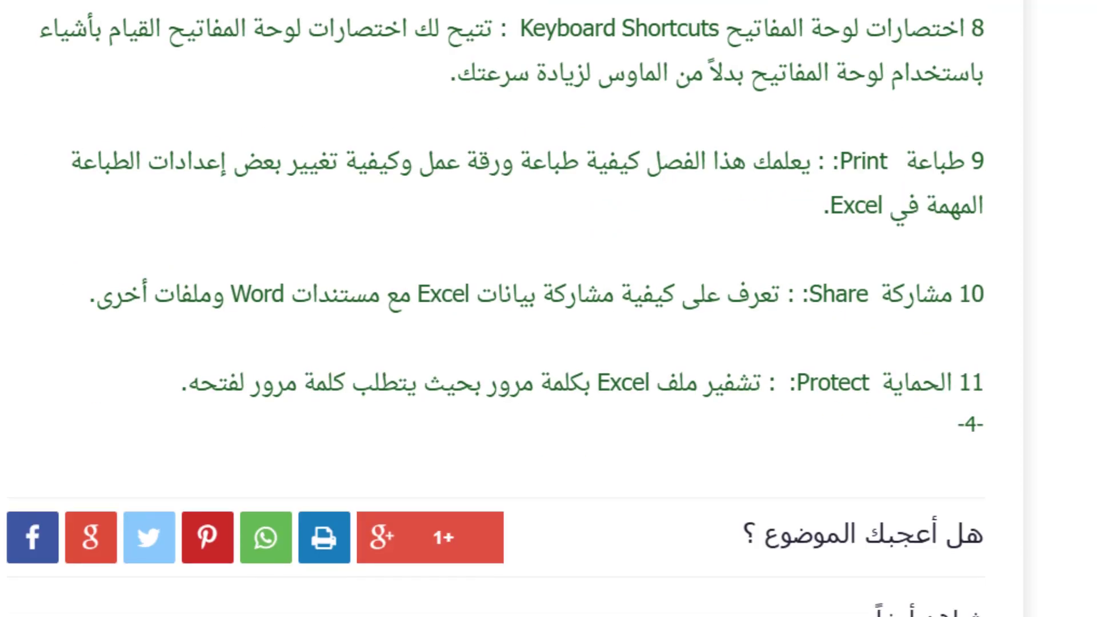
scroll(549, 308, "down", 1)
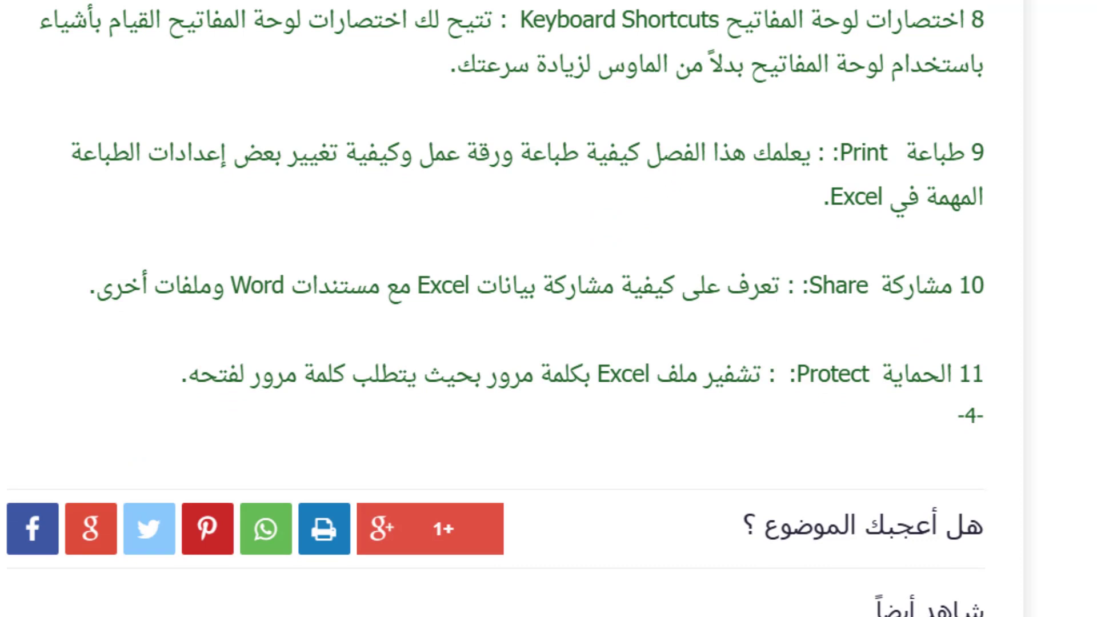
scroll(549, 309, "up", 4)
scroll(549, 308, "up", 2)
scroll(549, 309, "up", 10)
scroll(548, 309, "up", 2)
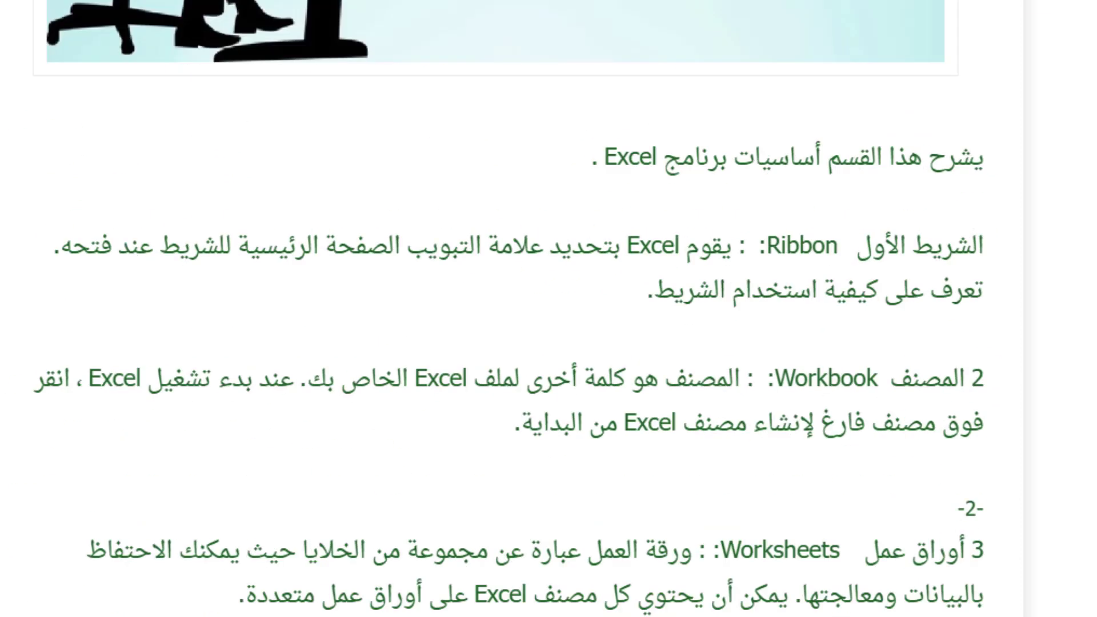
scroll(549, 309, "up", 5)
scroll(549, 309, "up", 1)
scroll(549, 308, "up", 7)
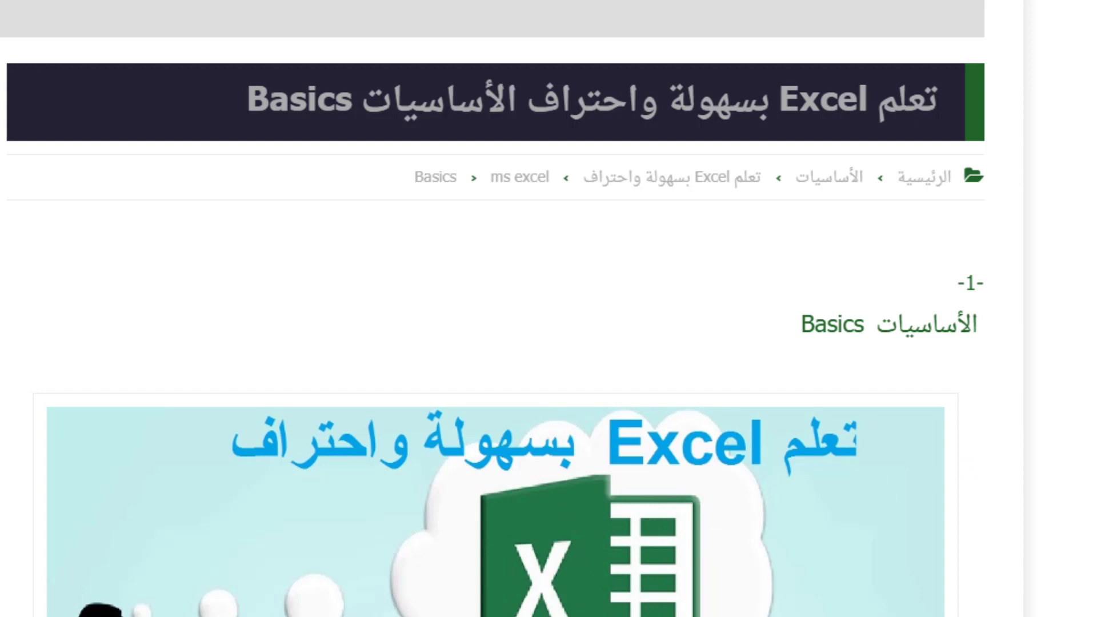
scroll(549, 309, "down", 5)
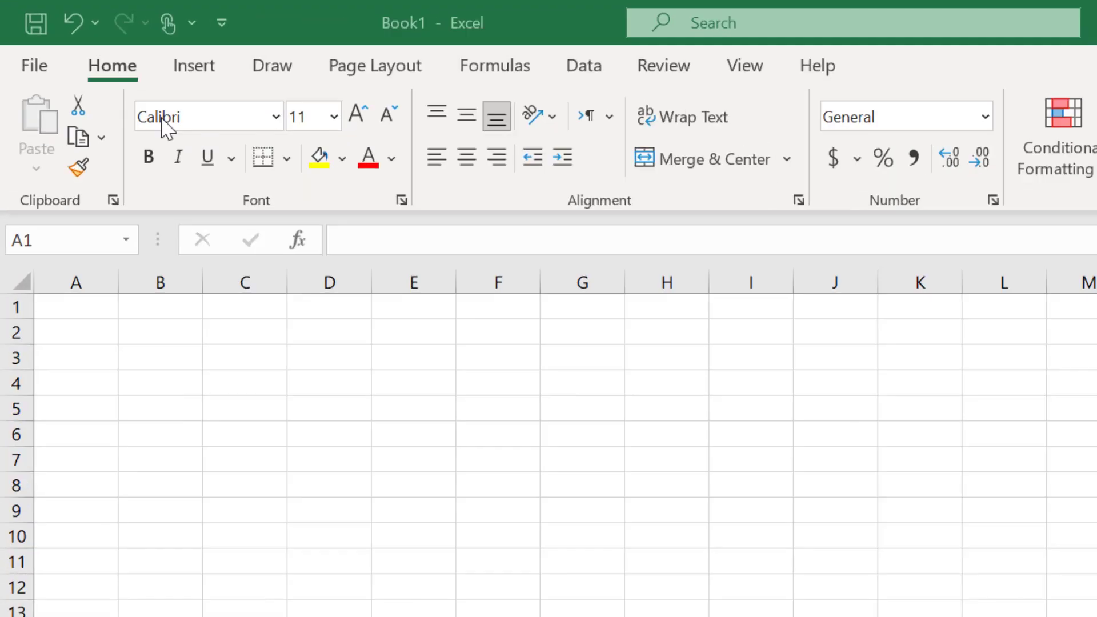
- Tour the Insert, Draw, Page Layout, Formulas, Data, Review, View and Help tabs, then return to Home
left_click(200, 73)
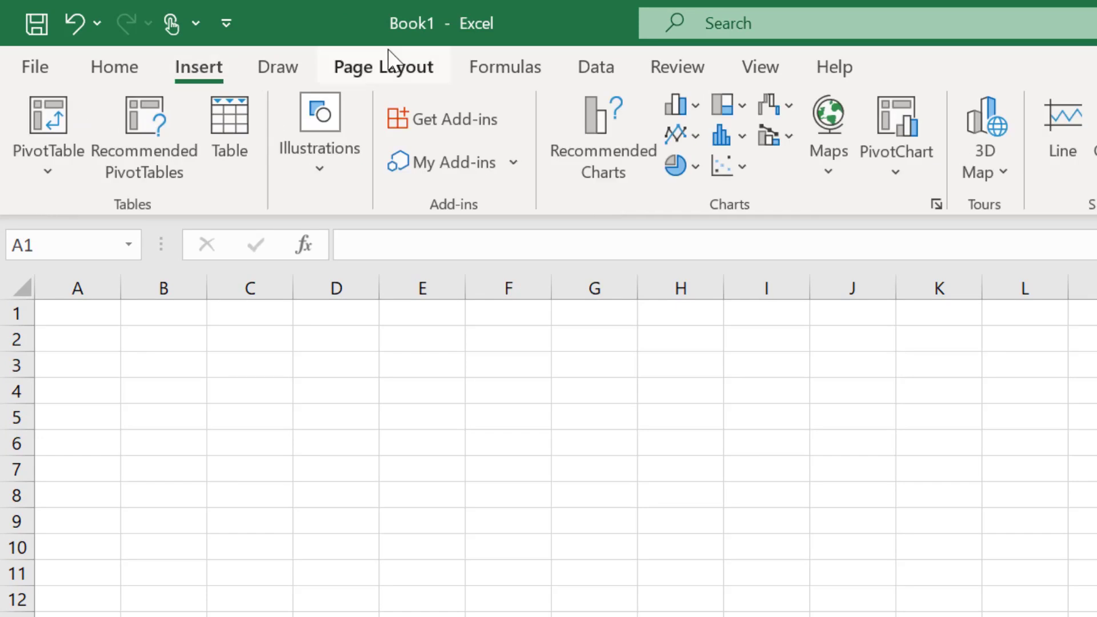
left_click(288, 71)
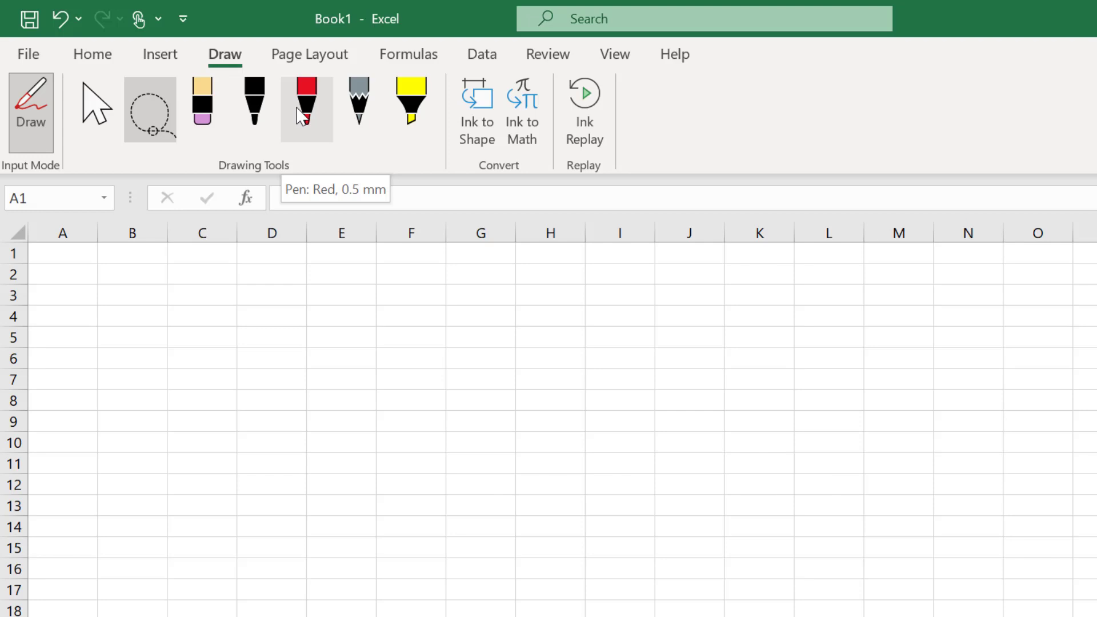
left_click(309, 54)
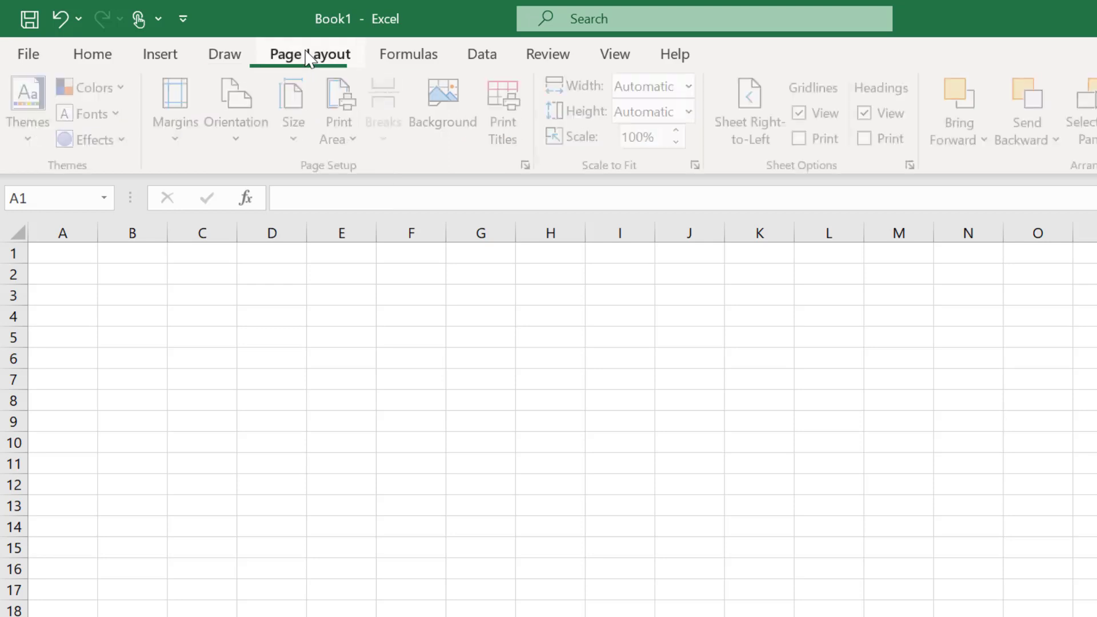
left_click(409, 56)
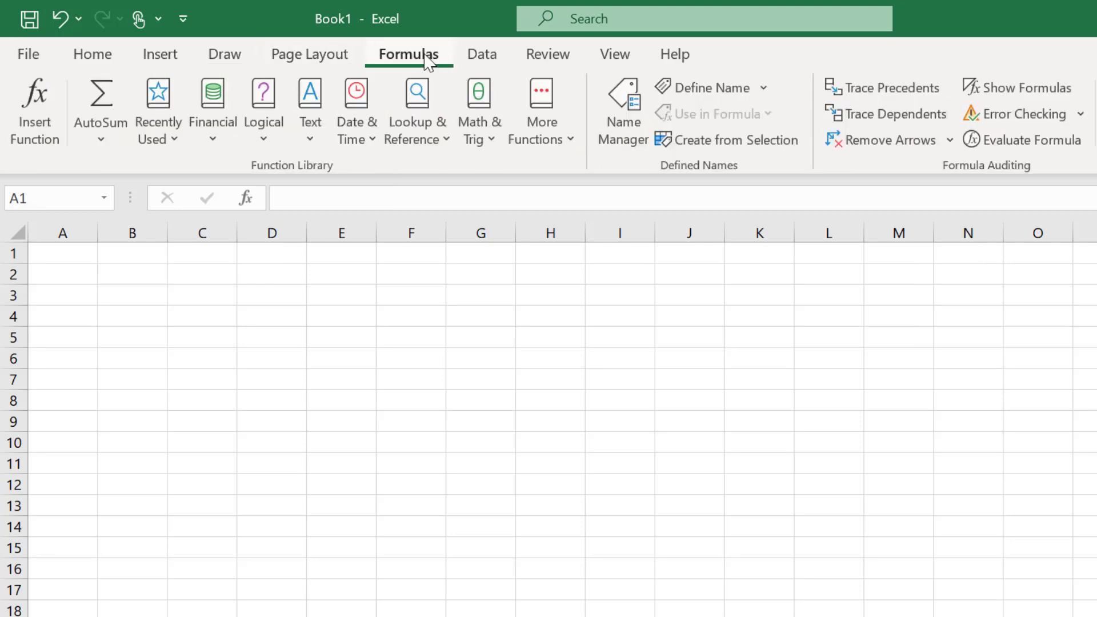
left_click(485, 57)
left_click(550, 57)
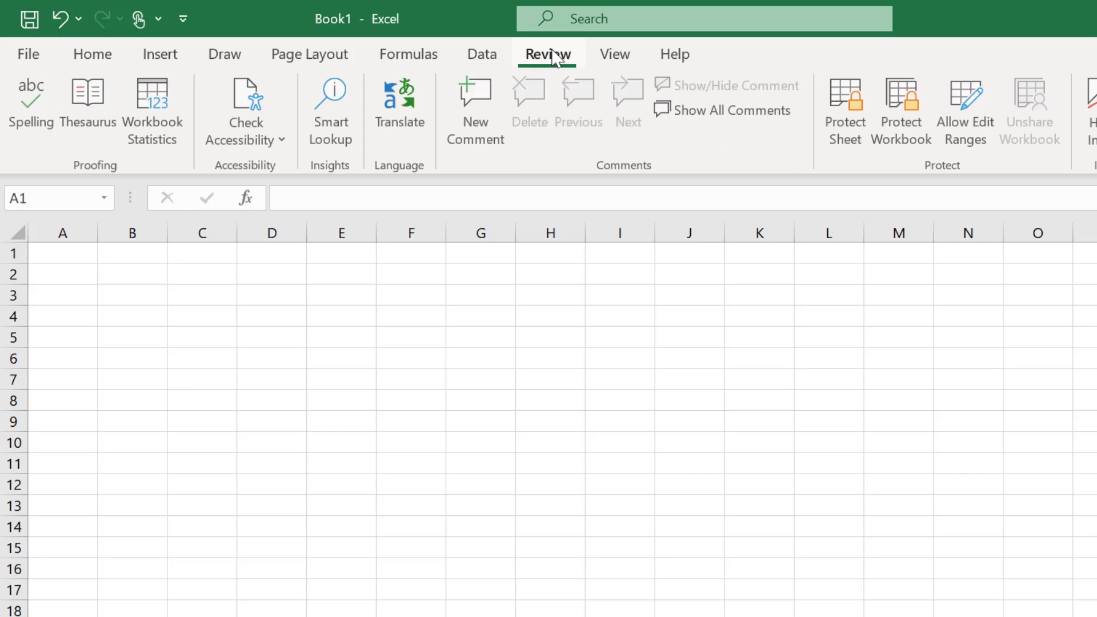
left_click(634, 57)
left_click(676, 57)
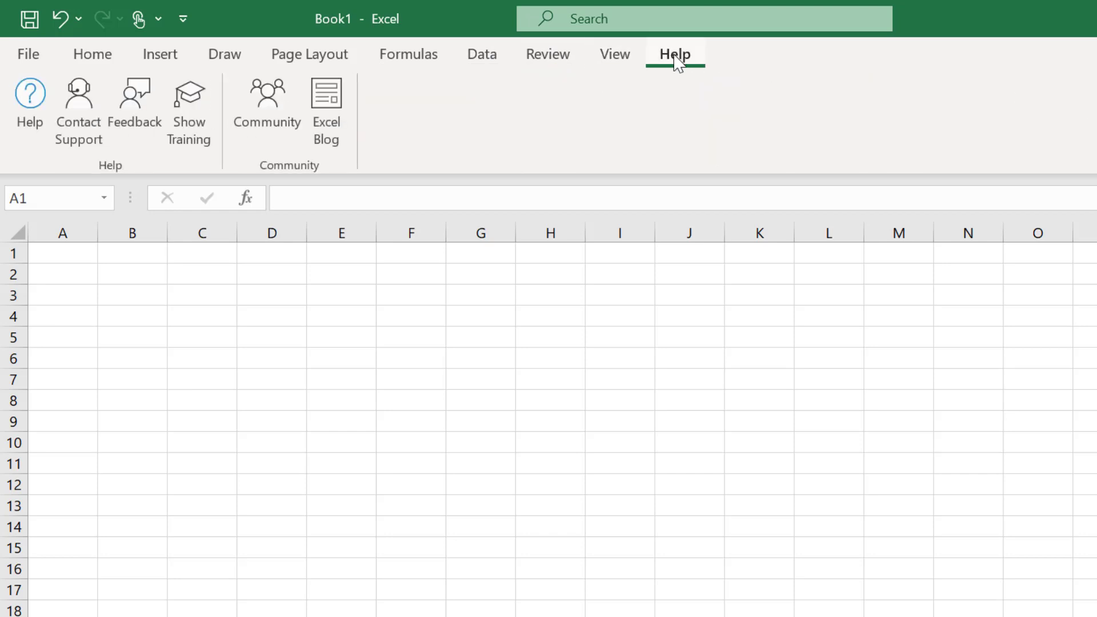
left_click(97, 62)
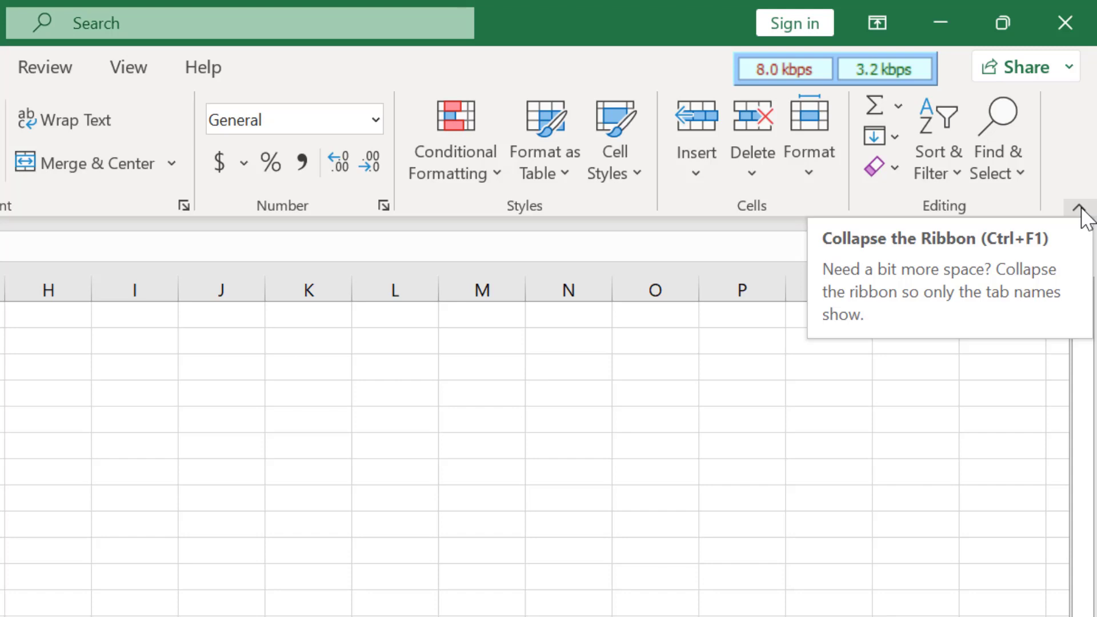
- Collapse the ribbon, peek at Home, then bring it back with Ctrl+F1 and pin it
left_click(1080, 209)
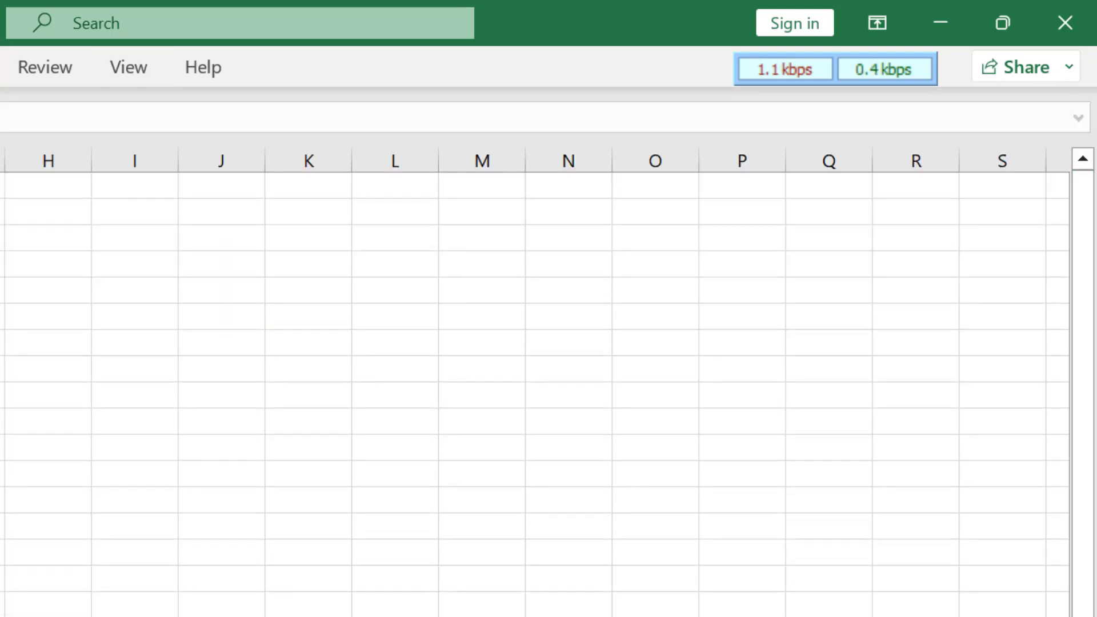
left_click(94, 92)
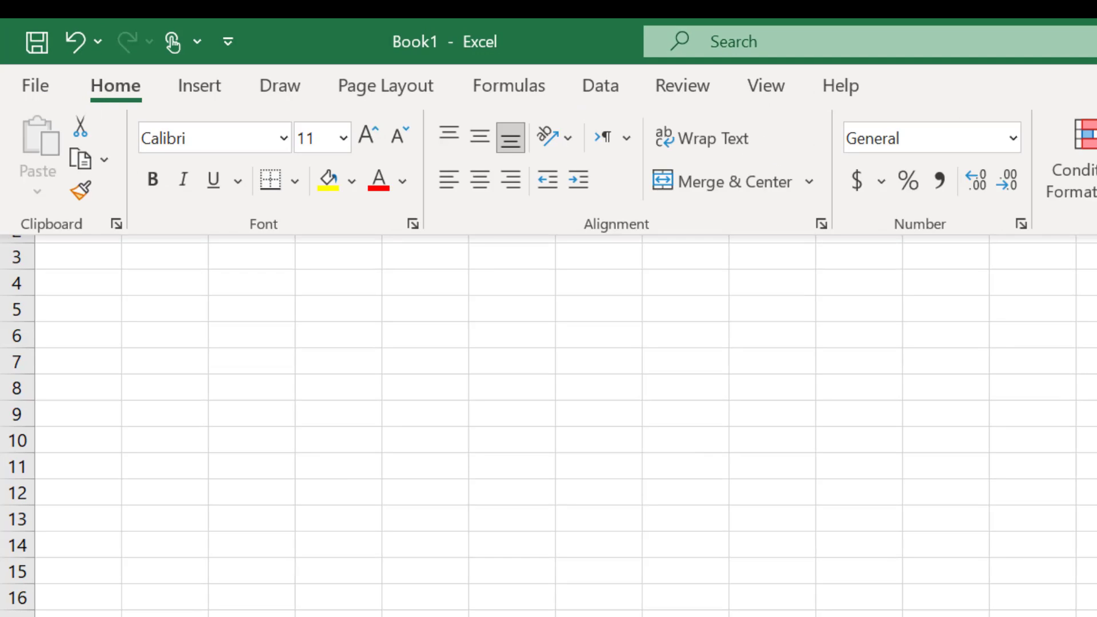
left_click(635, 366)
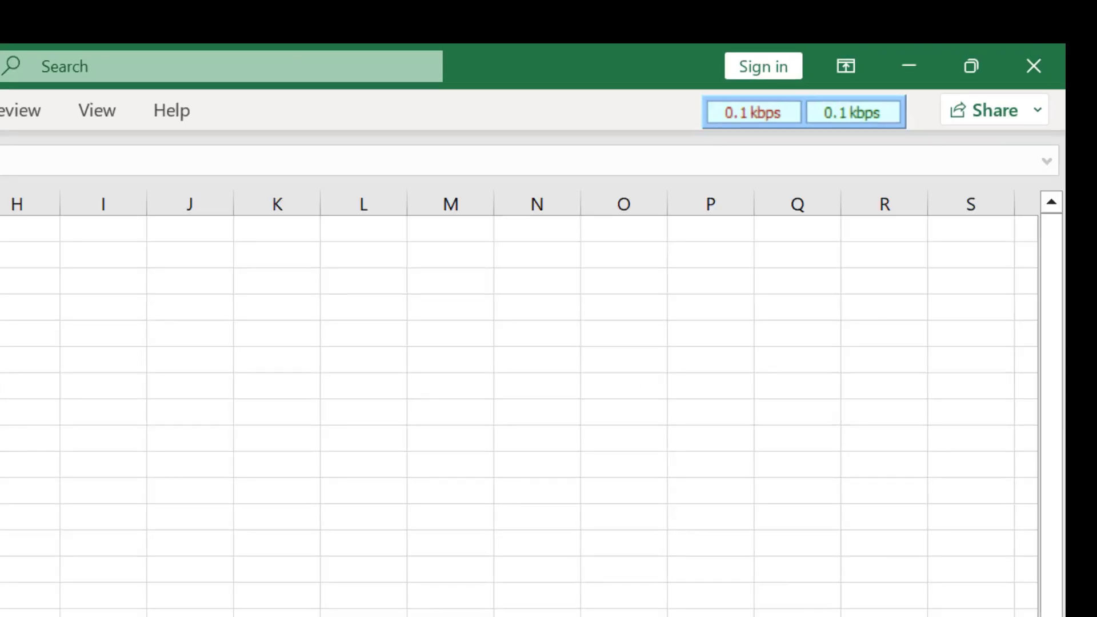
key("ctrl+F1")
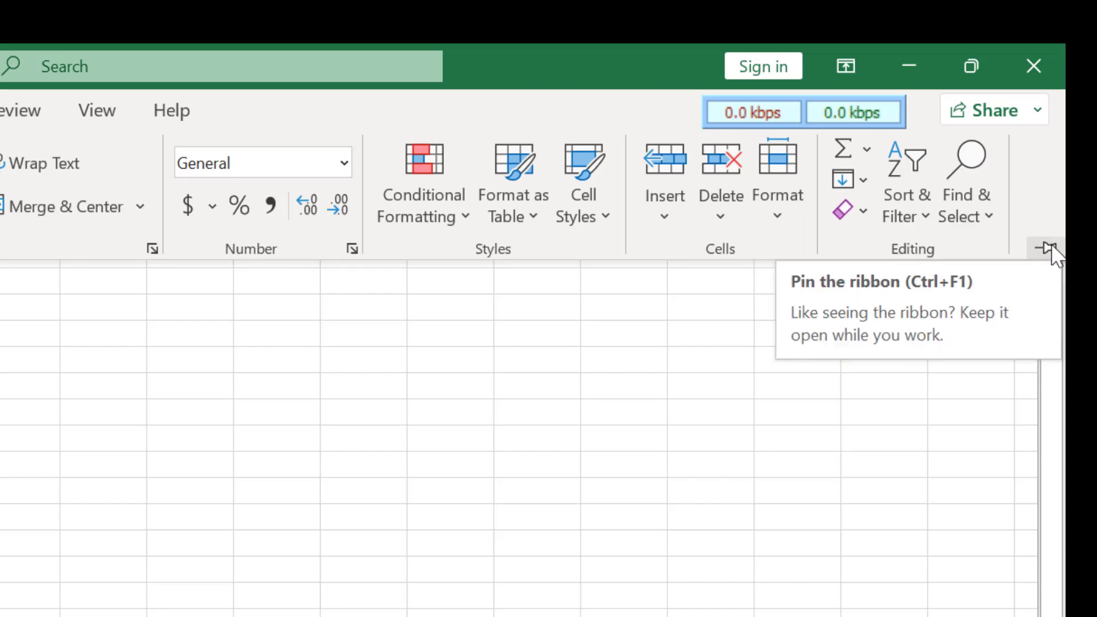
left_click(1052, 250)
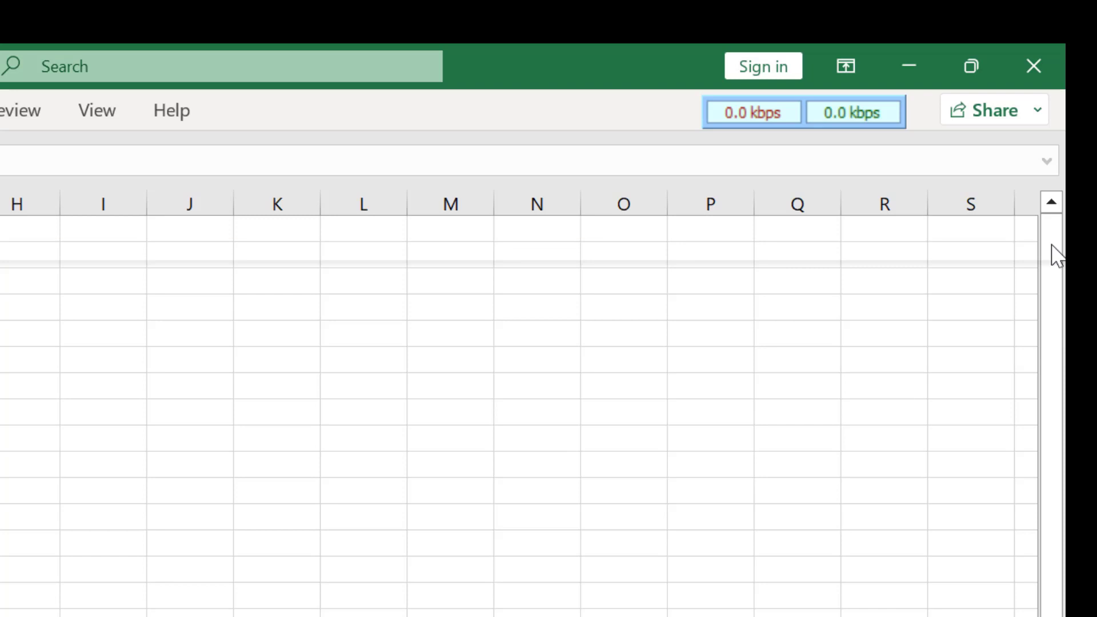
- Select a few column L cells, collapse the ribbon again, then pin it permanently open
left_click(403, 461)
left_click(395, 487)
left_click(382, 534)
left_click(343, 429)
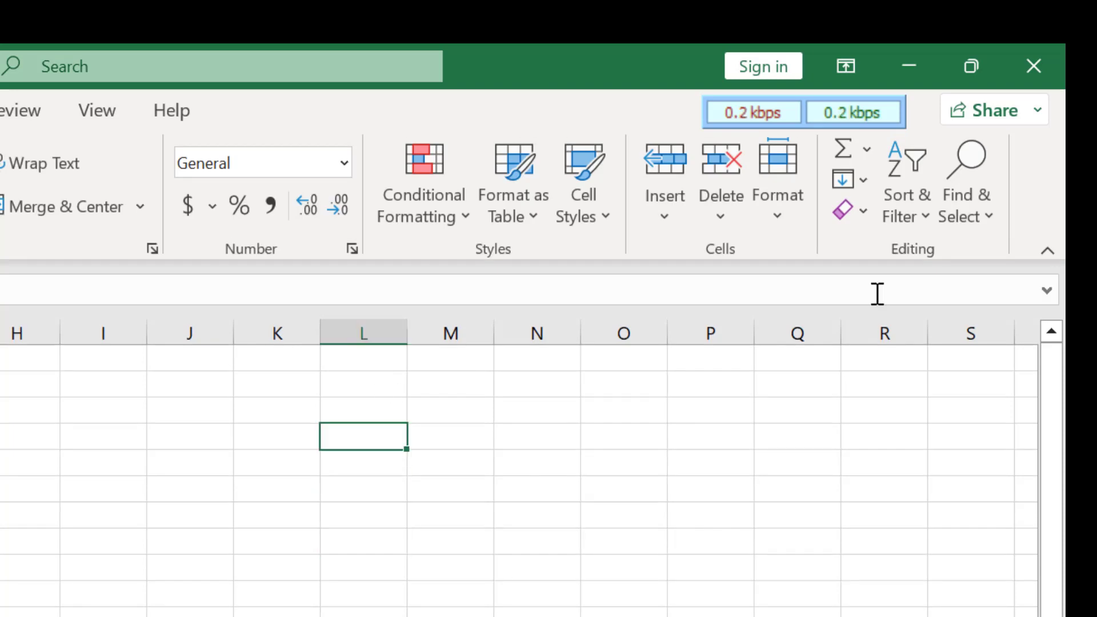
left_click(1046, 252)
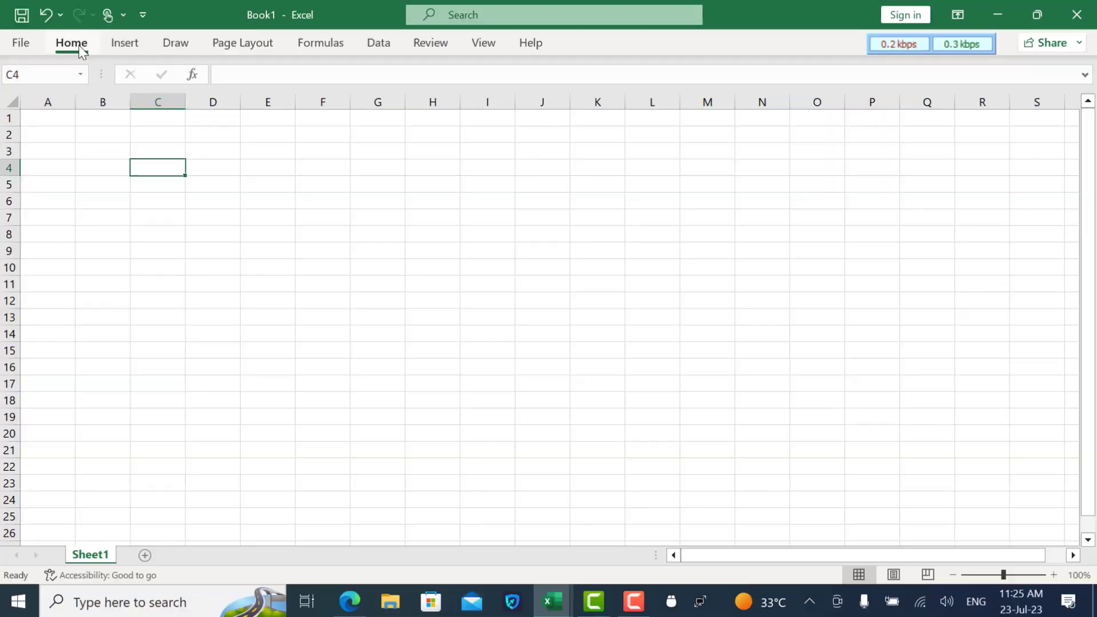
left_click(81, 49)
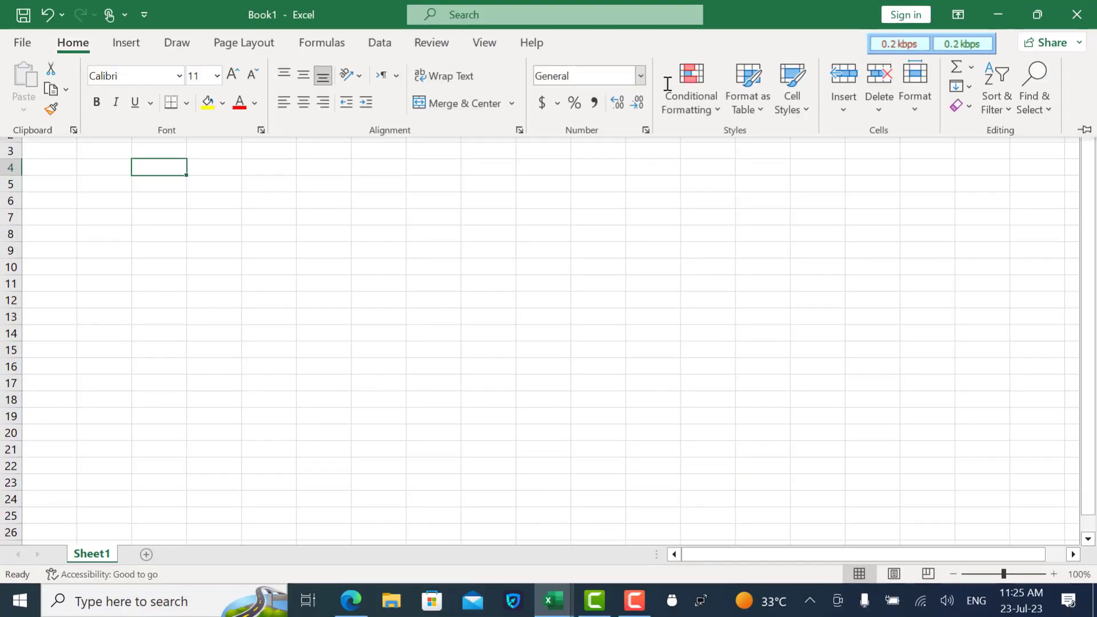
left_click(972, 203)
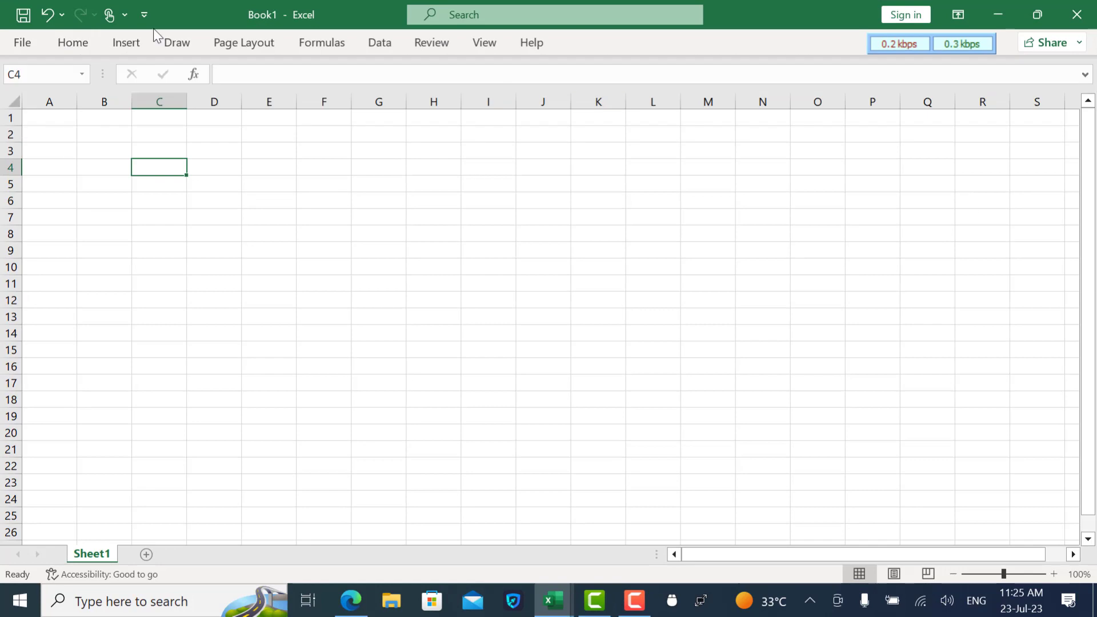
left_click(73, 50)
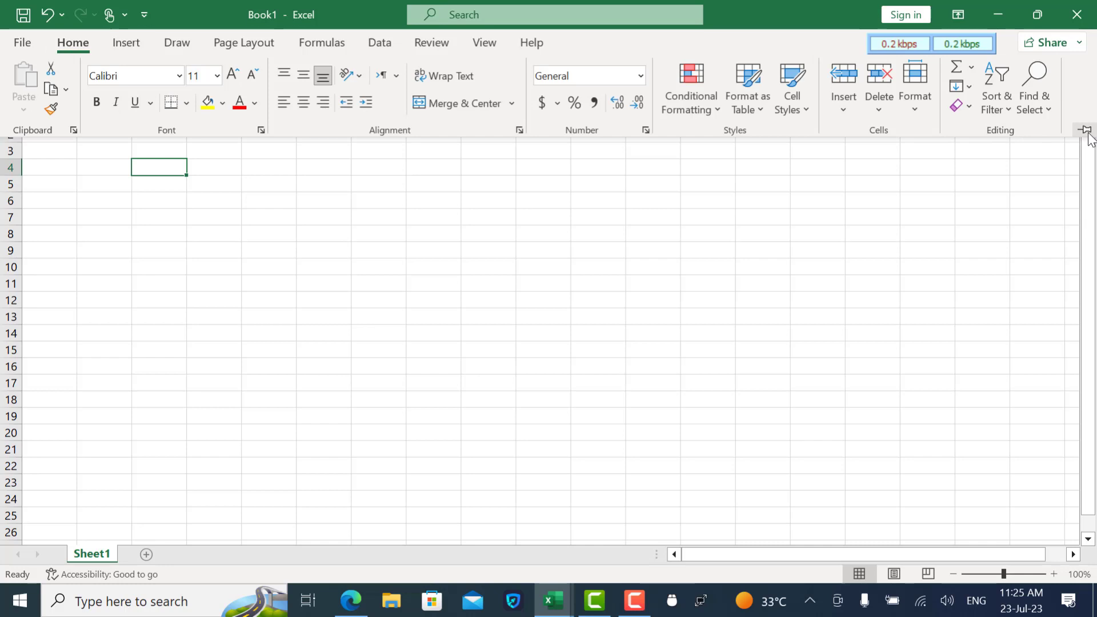
left_click(1086, 131)
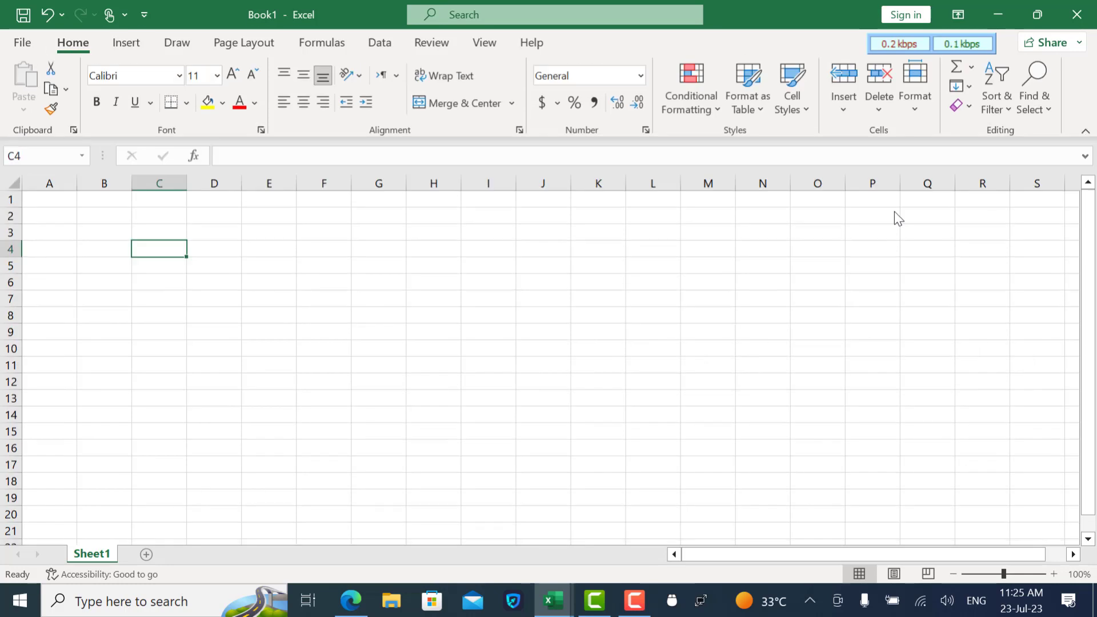
- Select cell P4 and look at the Number Format list without changing it
left_click(851, 242)
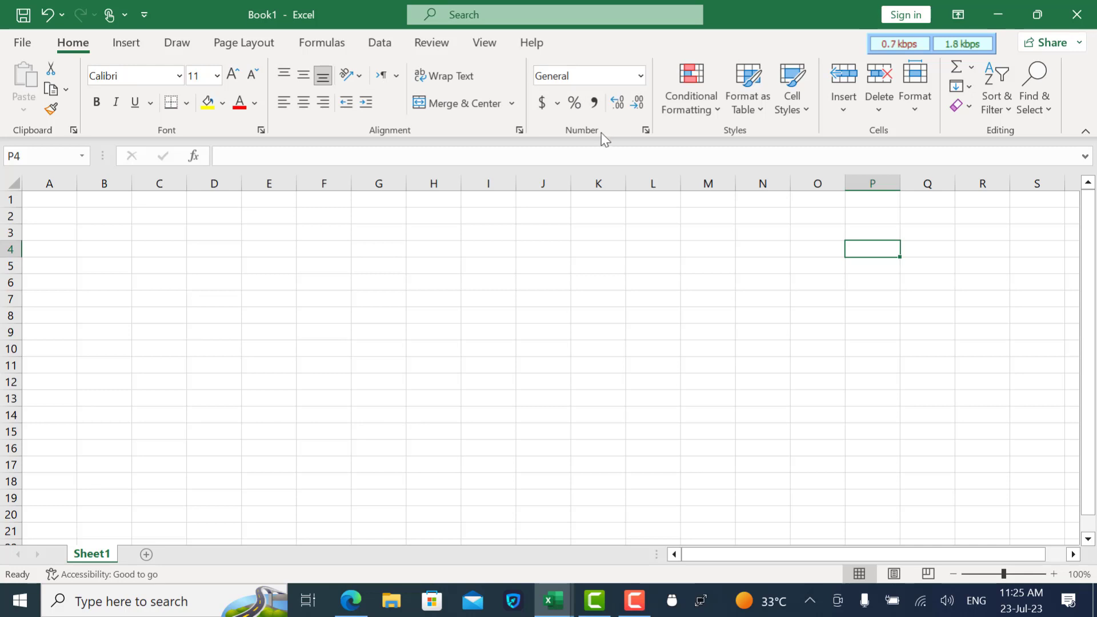
left_click(640, 76)
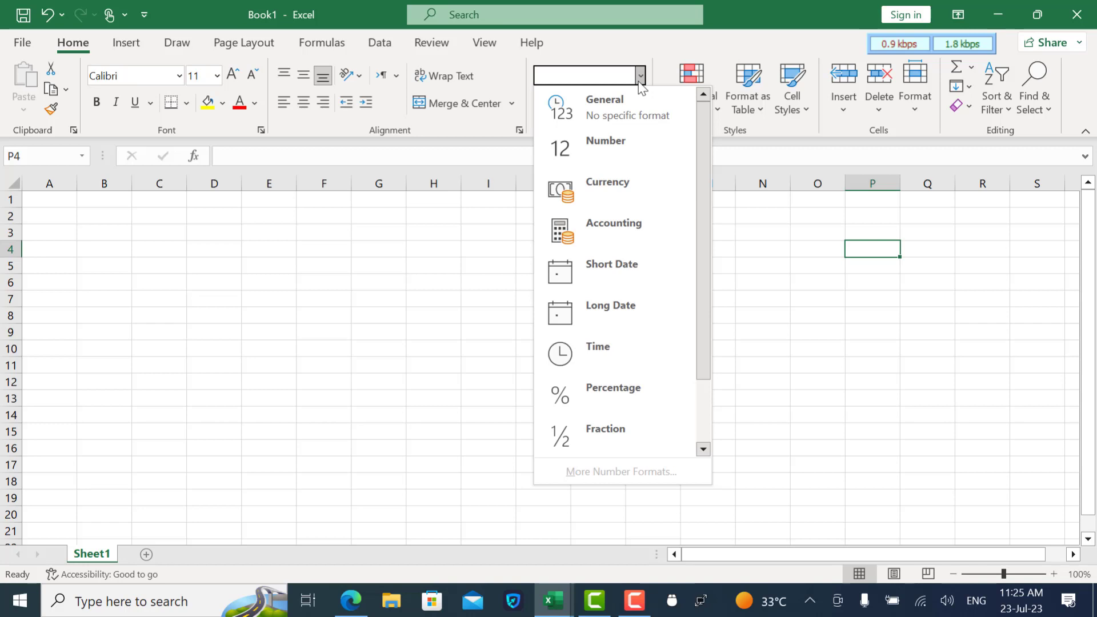
left_click(640, 84)
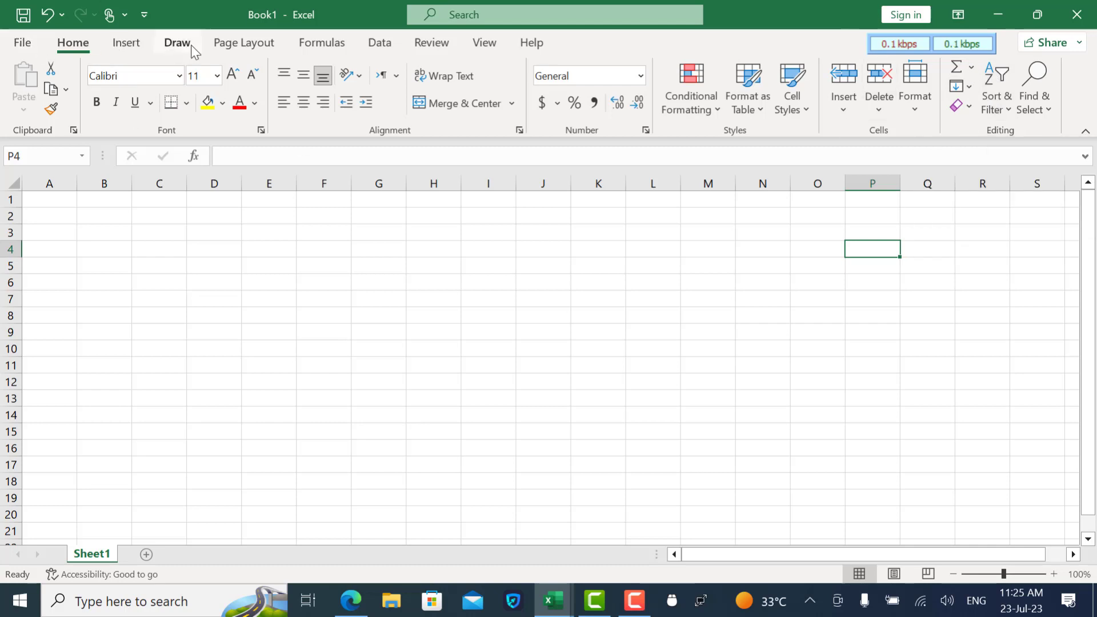
- Bring the data-set.xlsx workbook to the front from the taskbar
left_click(126, 44)
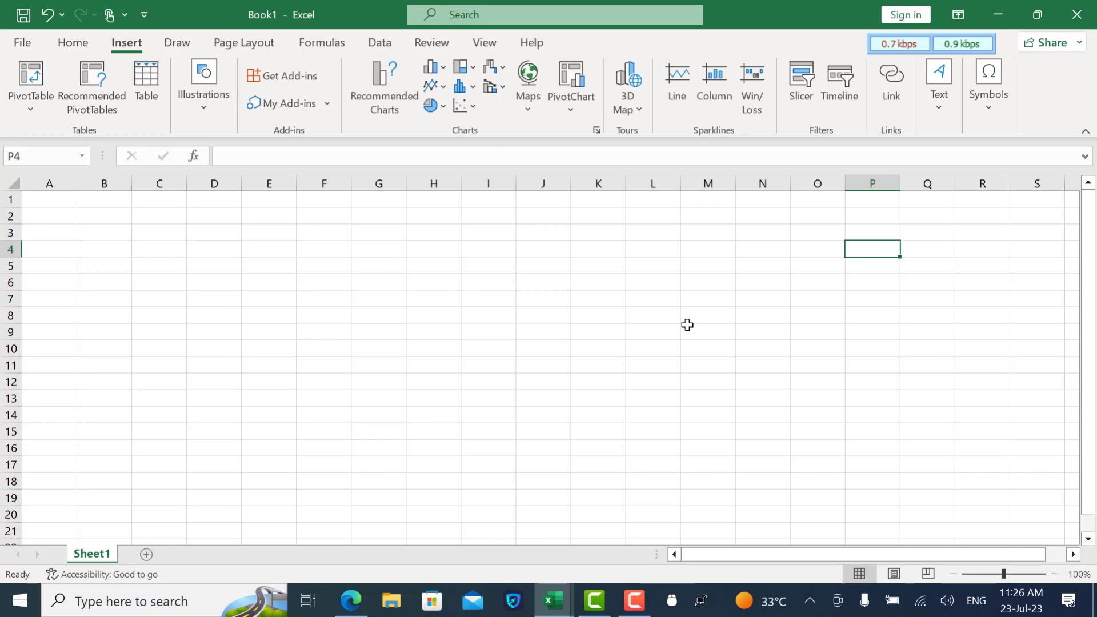
left_click(553, 600)
left_click(607, 550)
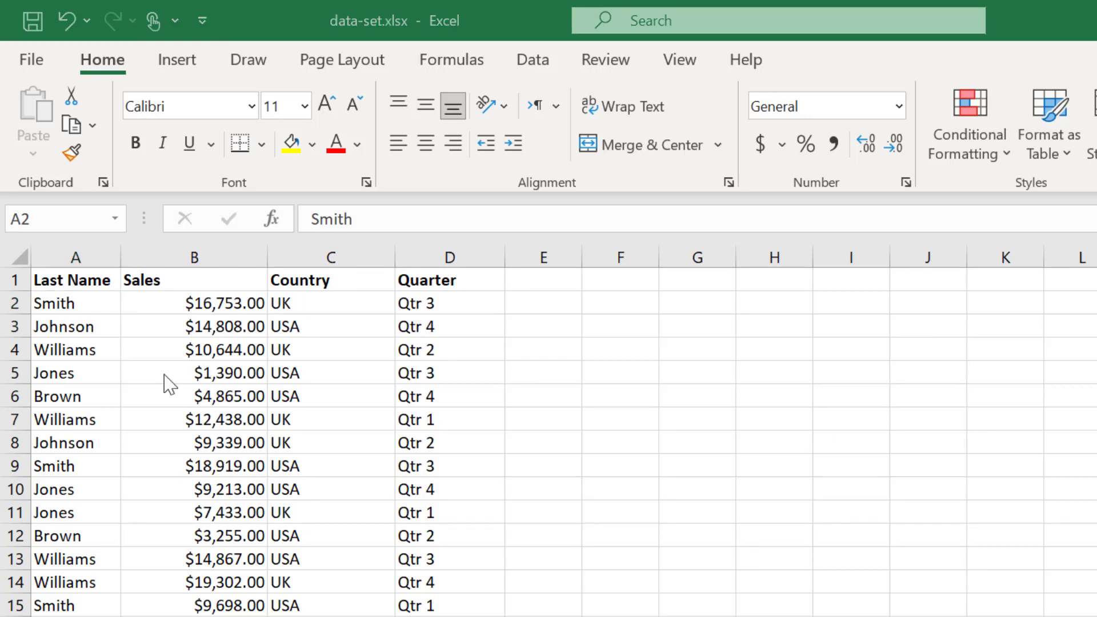
- From cell A2, start a table from the sales data and move the Create Table dialog aside
left_click(65, 311)
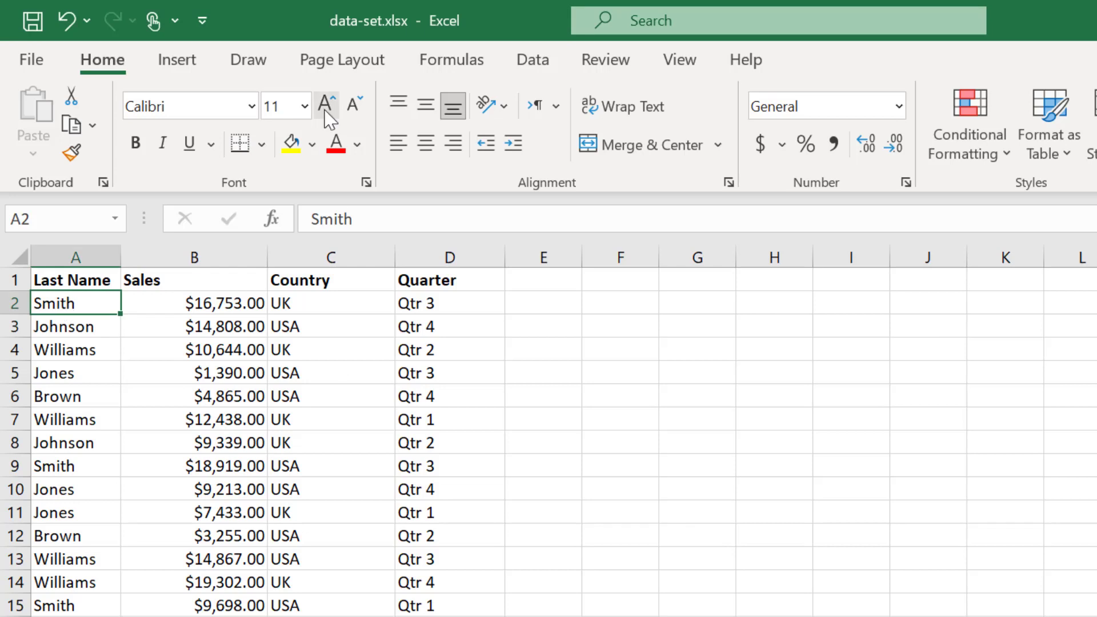
left_click(187, 61)
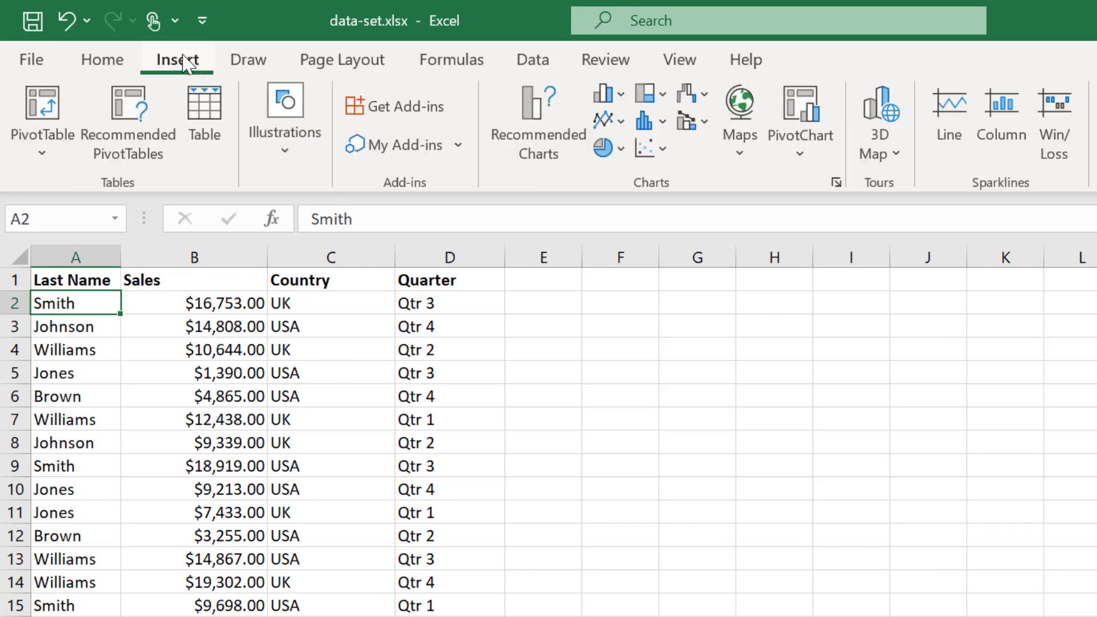
left_click(219, 123)
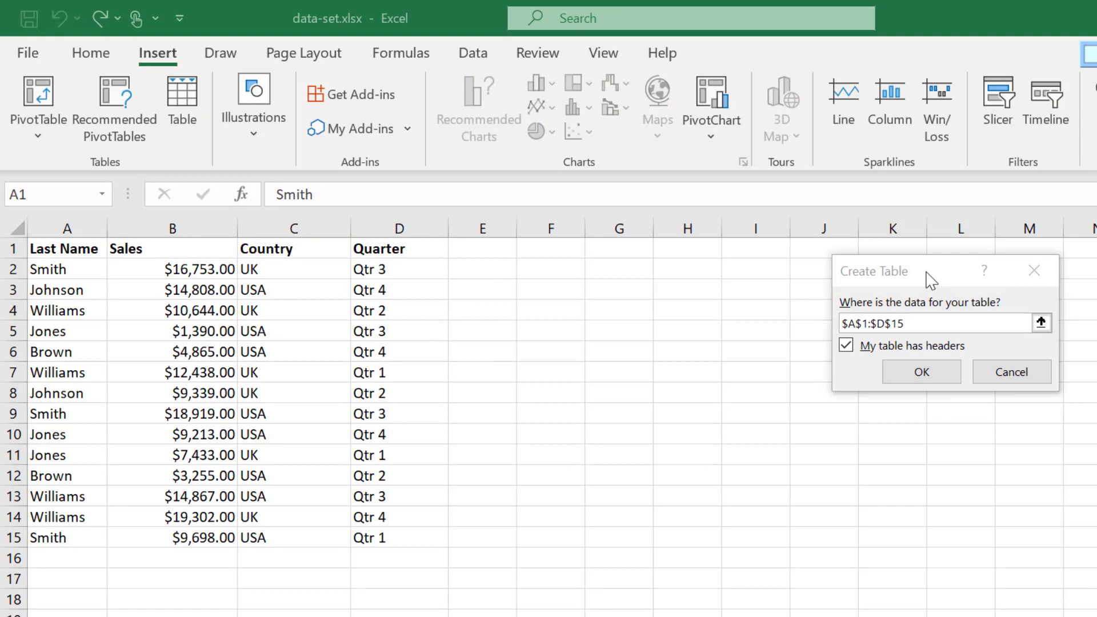
left_click_drag(932, 280, 634, 267)
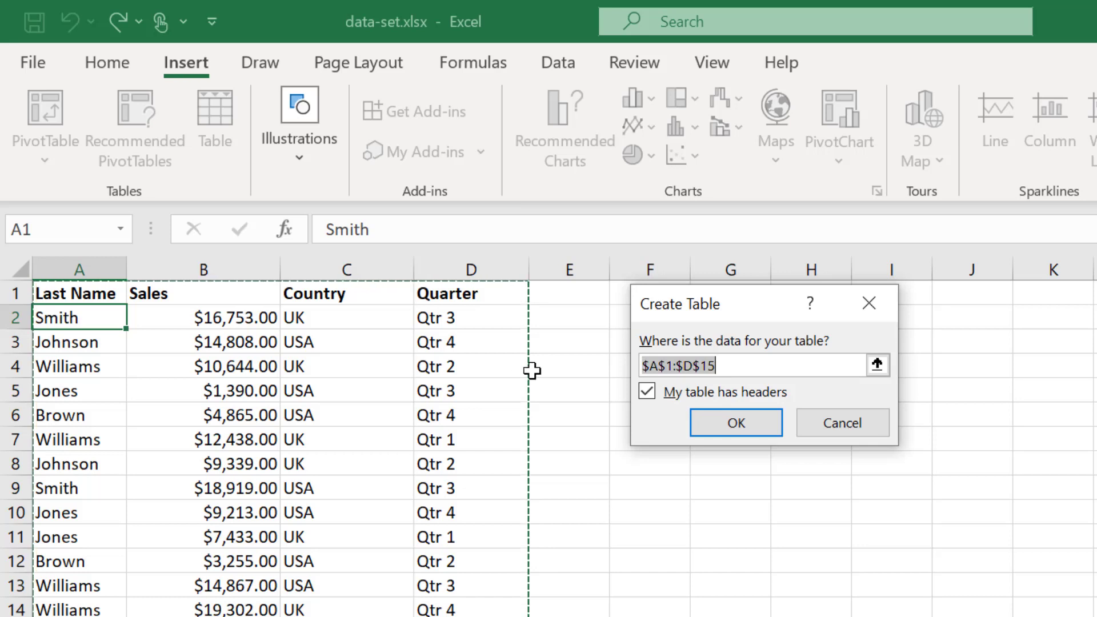
- Create the table from A1:D15, then open Quick Analysis and dismiss it by selecting G5
left_click(732, 426)
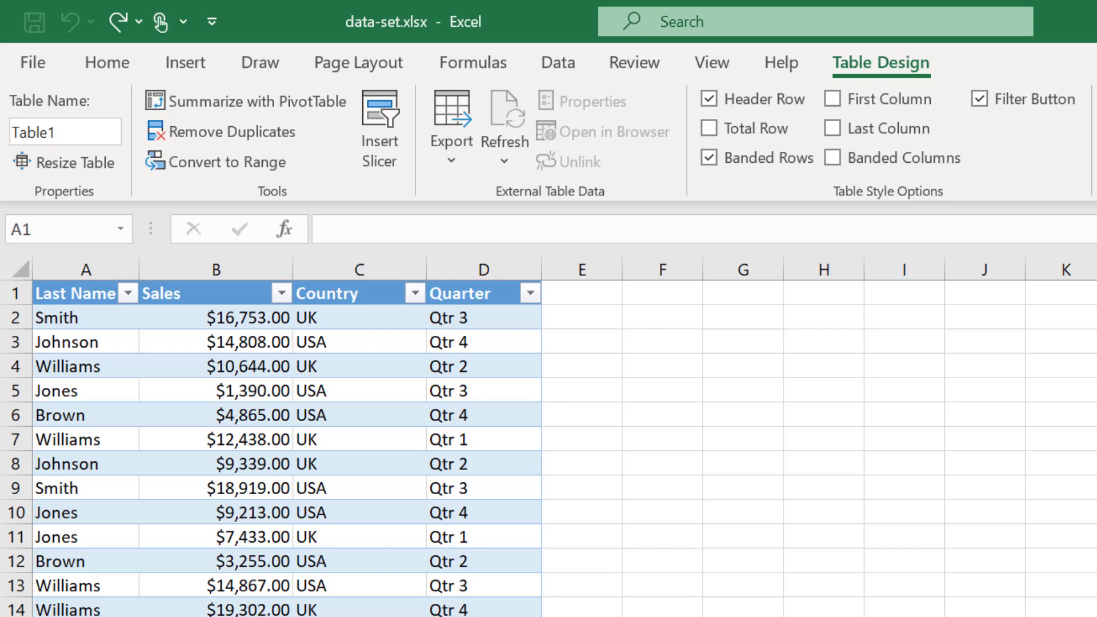
key("ctrl+a")
key("ctrl+q")
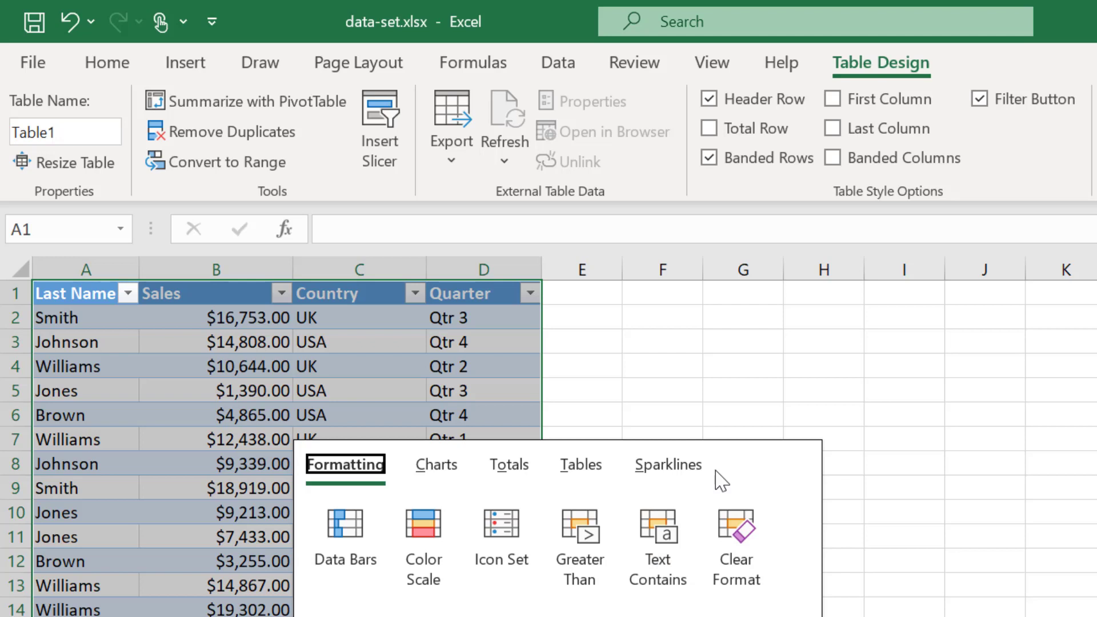
left_click(769, 397)
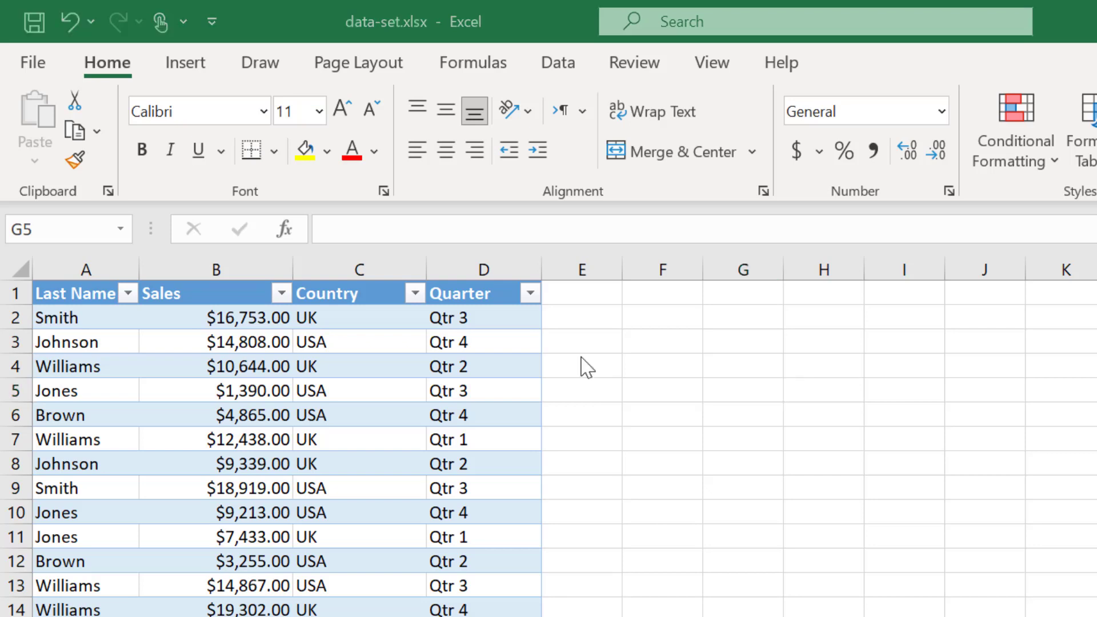
left_click(282, 295)
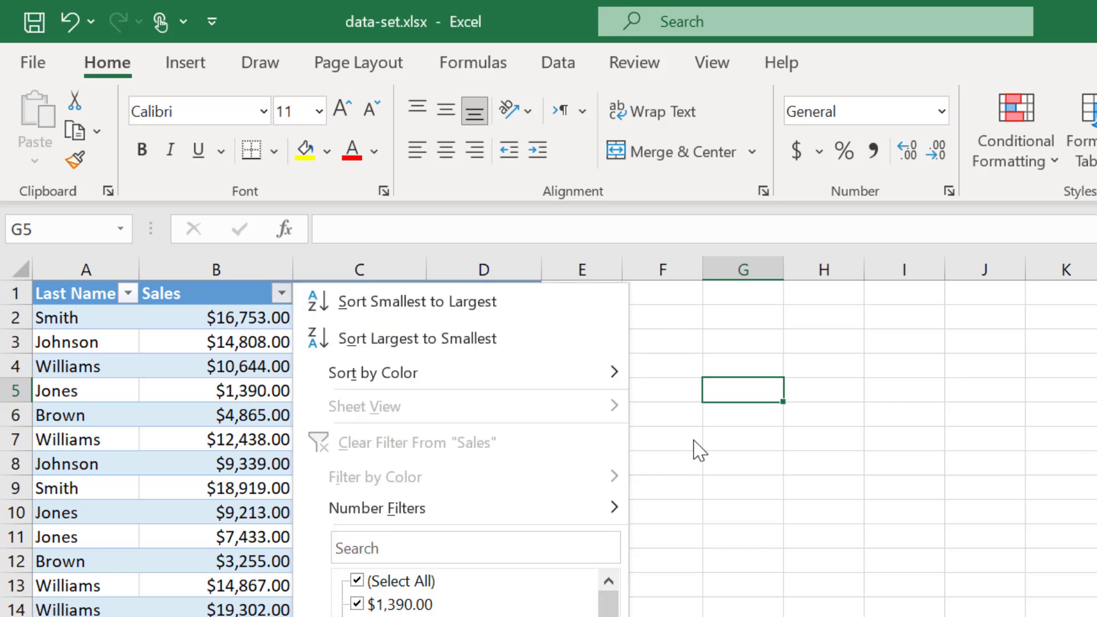
left_click(729, 492)
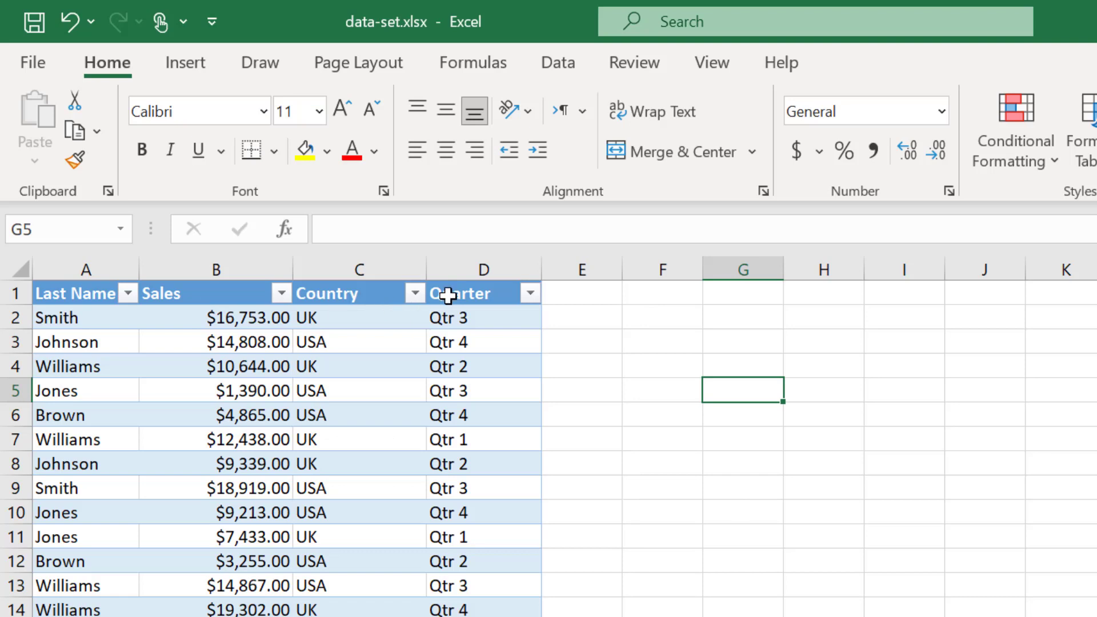
left_click(530, 295)
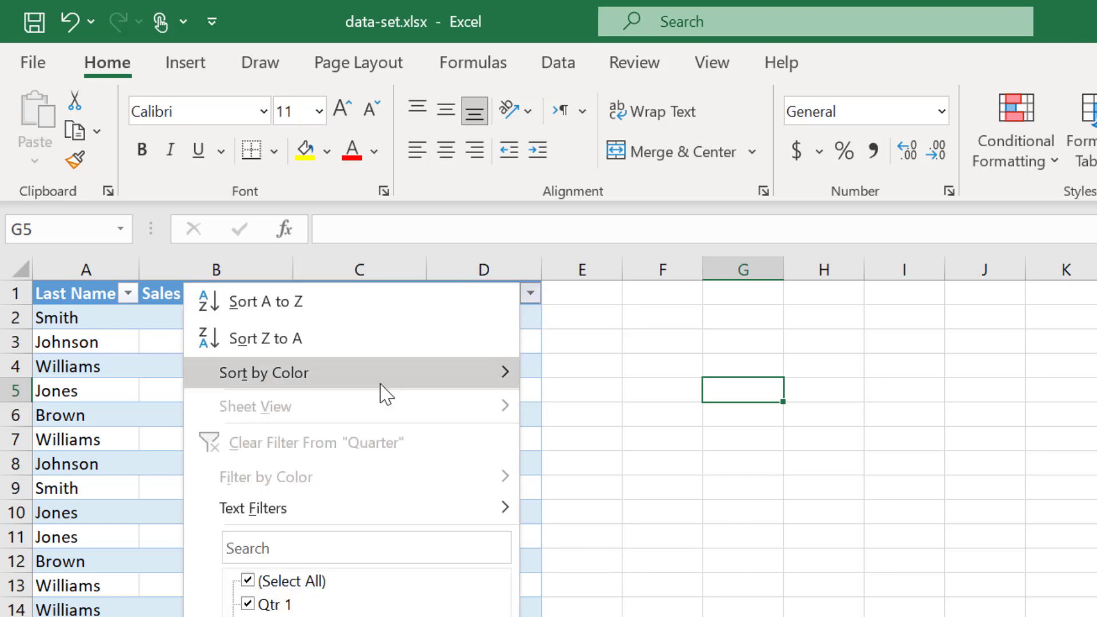
left_click(248, 581)
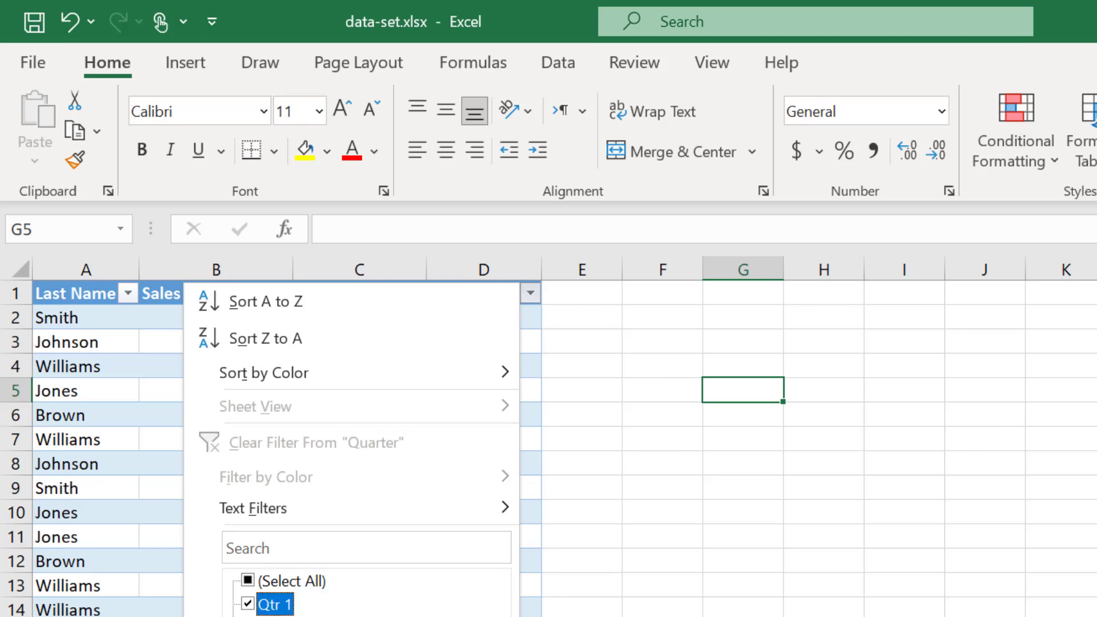
key("Return")
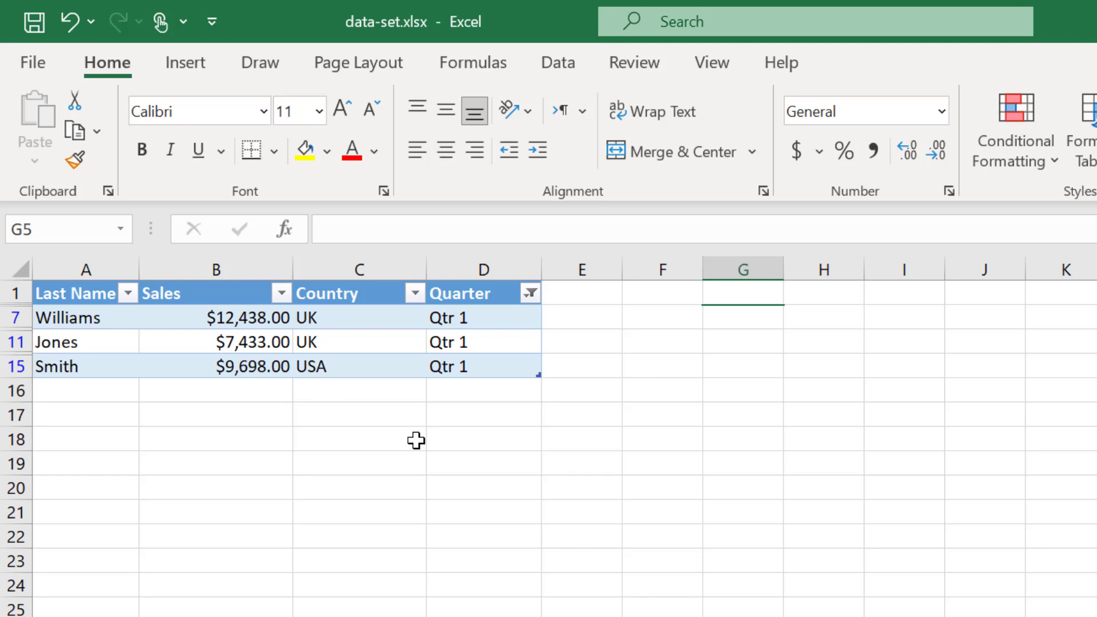
left_click(530, 294)
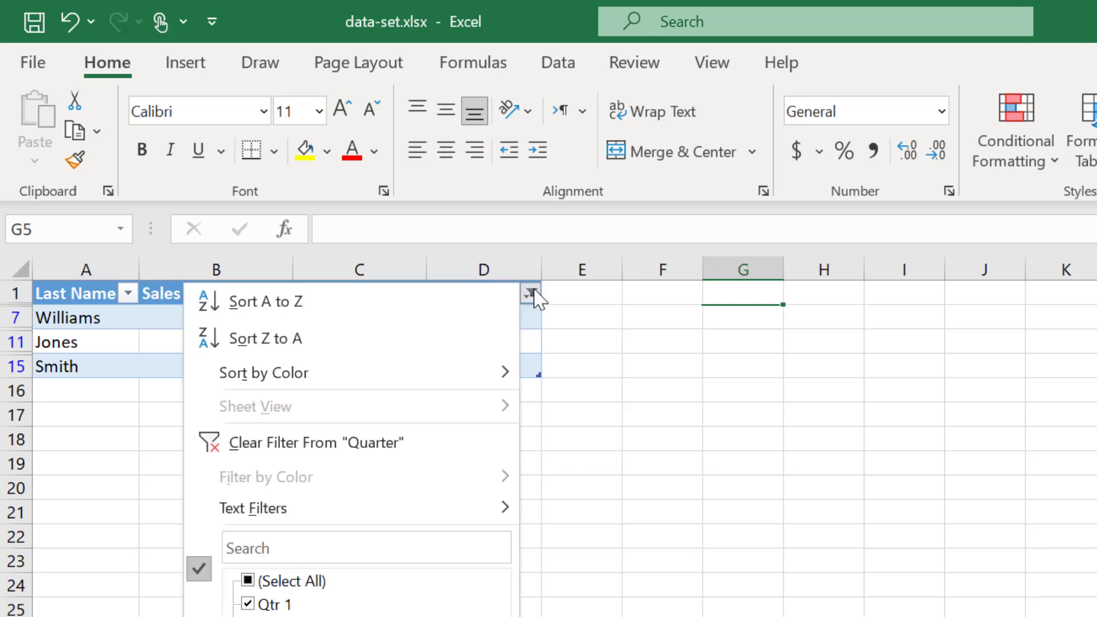
left_click(379, 444)
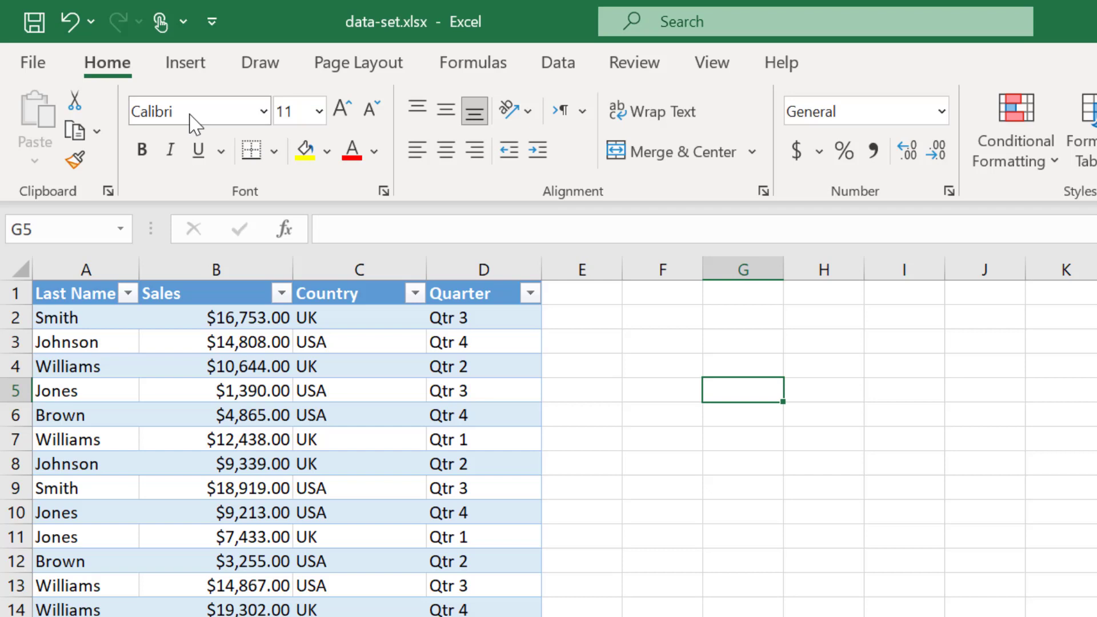
- With the red pen, scribble several strokes and a long diagonal line beside the table
left_click(178, 73)
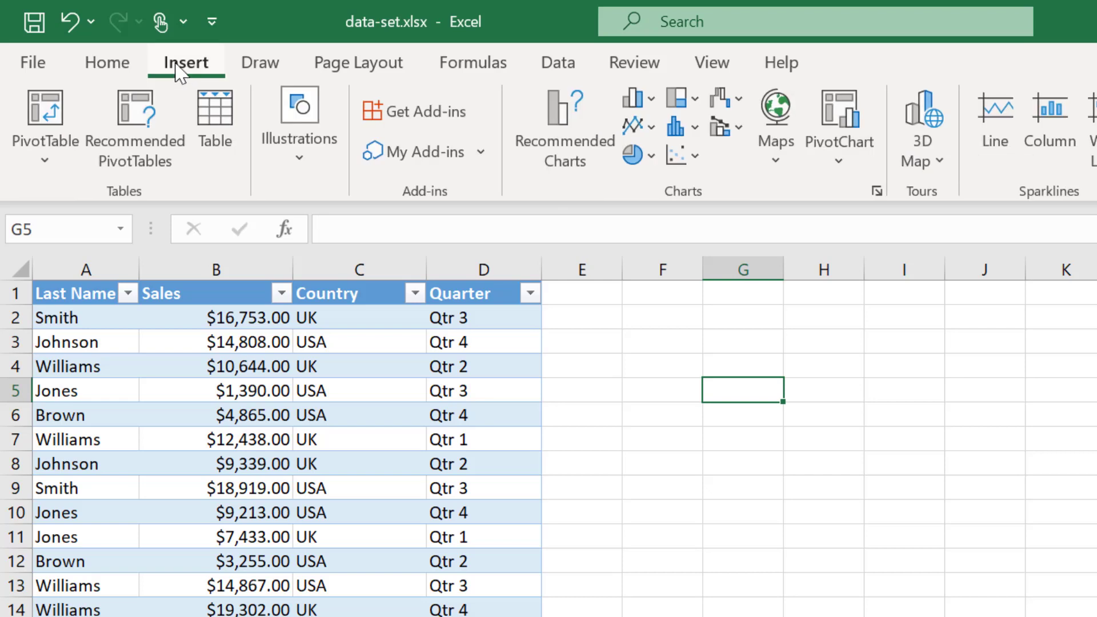
left_click(262, 62)
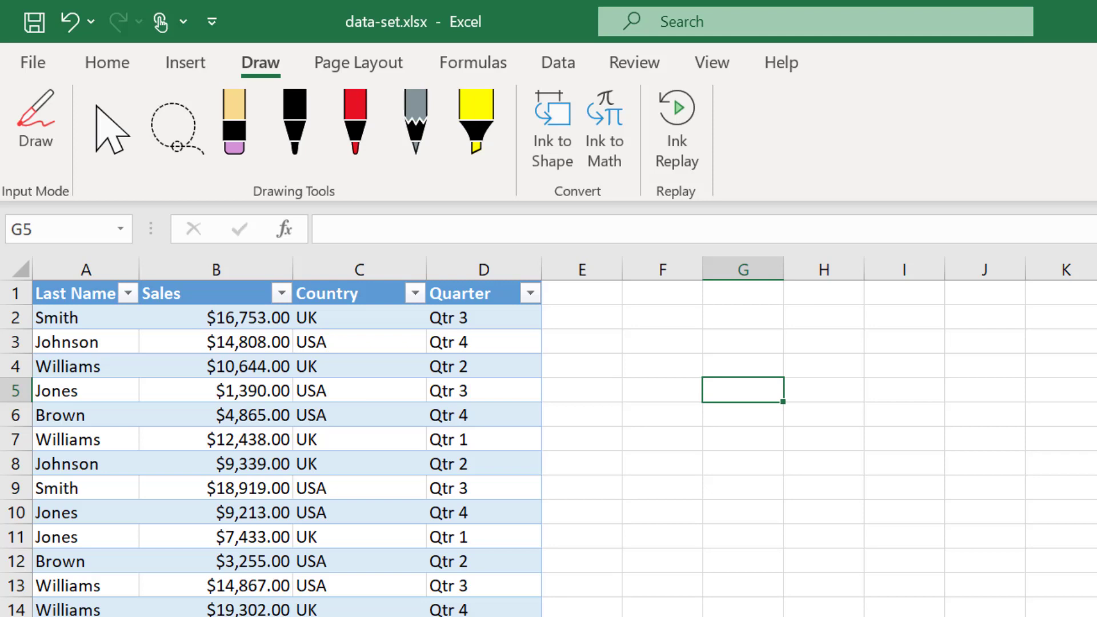
left_click(355, 123)
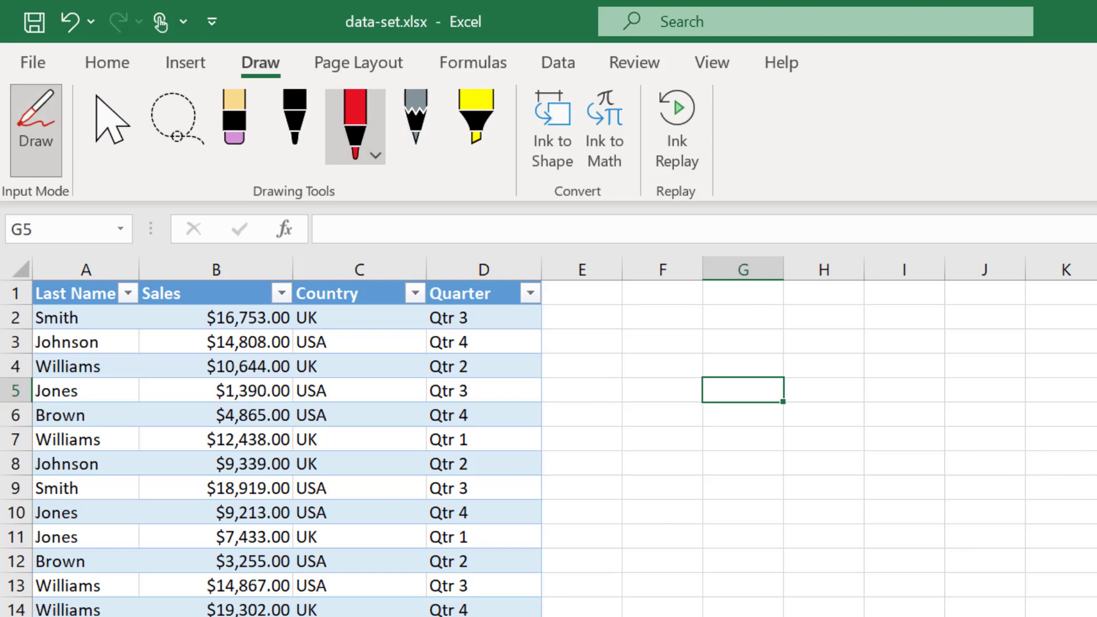
mouse_move(678, 452)
left_mouse_down()
mouse_move(869, 436)
mouse_move(863, 554)
mouse_move(835, 389)
mouse_move(932, 330)
left_mouse_up()
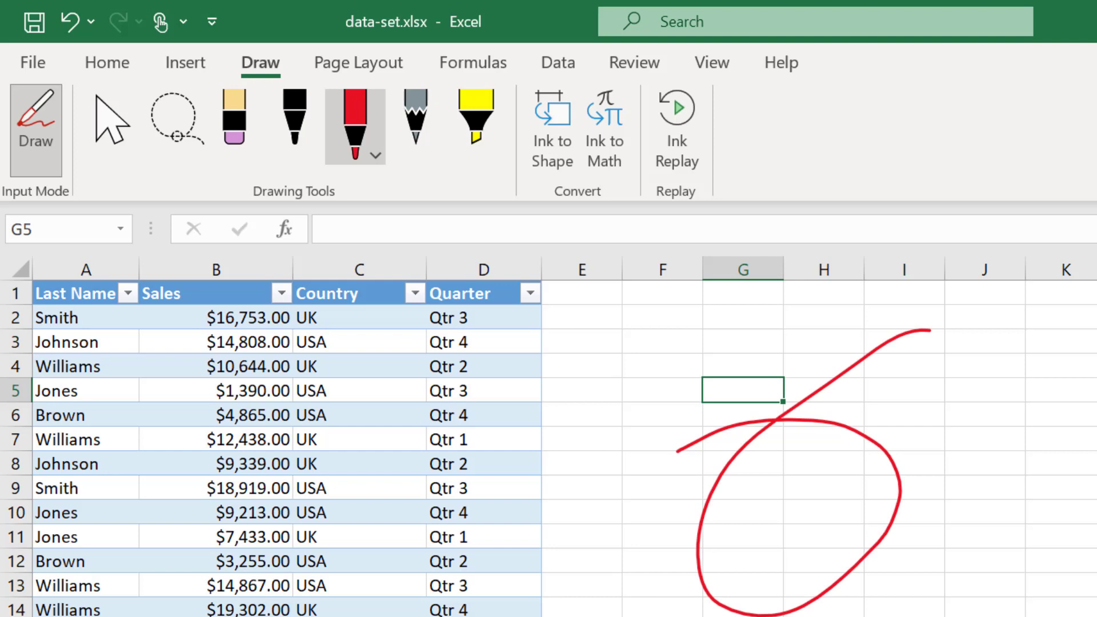
mouse_move(992, 371)
left_mouse_down()
mouse_move(980, 411)
mouse_move(1037, 490)
left_mouse_up()
left_click_drag(970, 482, 974, 486)
left_click_drag(899, 432, 959, 523)
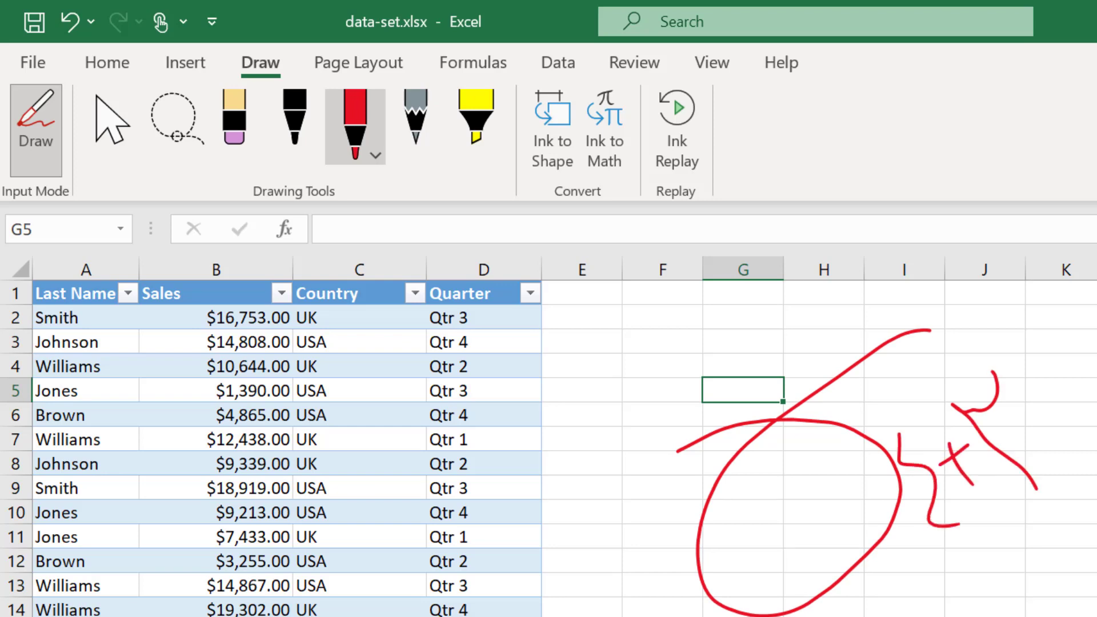
left_click_drag(1096, 481, 888, 616)
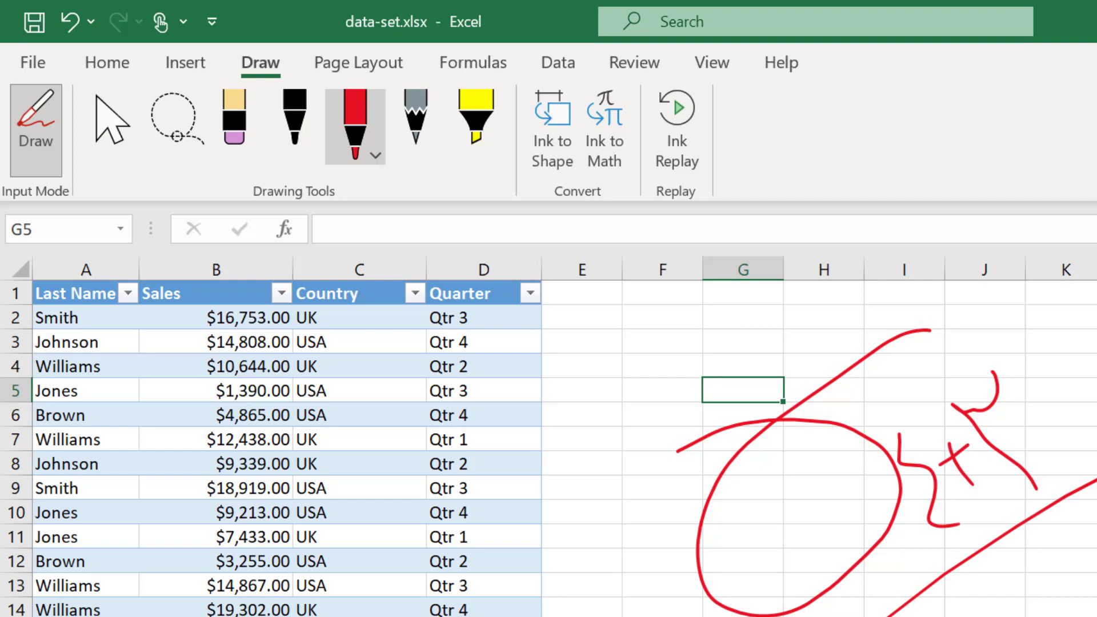
- Lasso the red scribbles and delete them, keeping the long diagonal line
left_click(173, 121)
mouse_move(1088, 349)
left_mouse_down()
mouse_move(686, 465)
mouse_move(657, 616)
left_mouse_up()
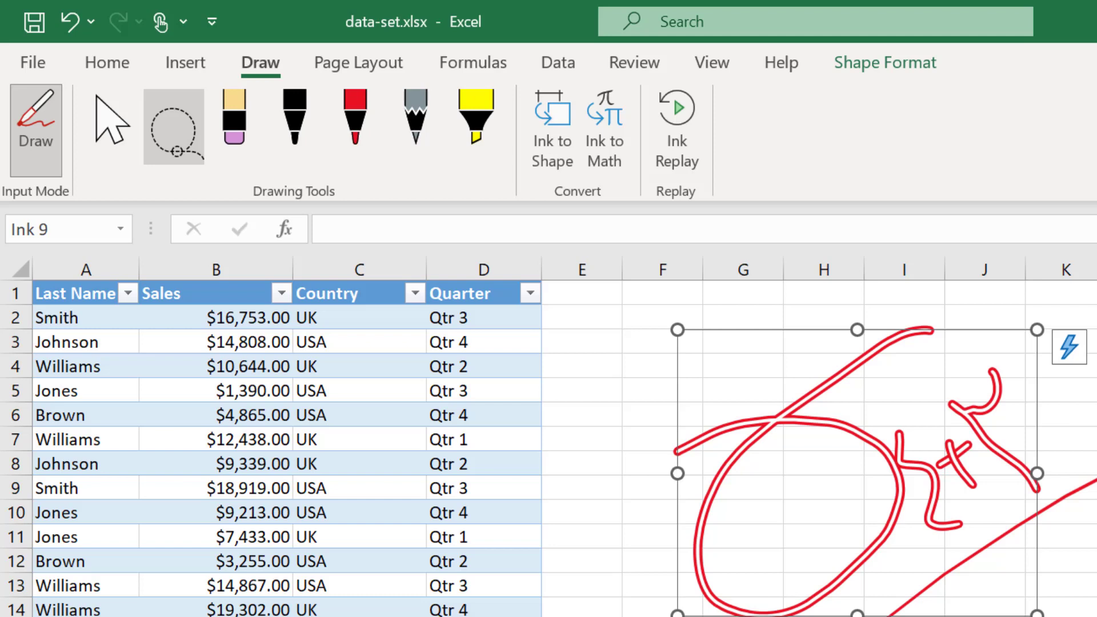
key("Delete")
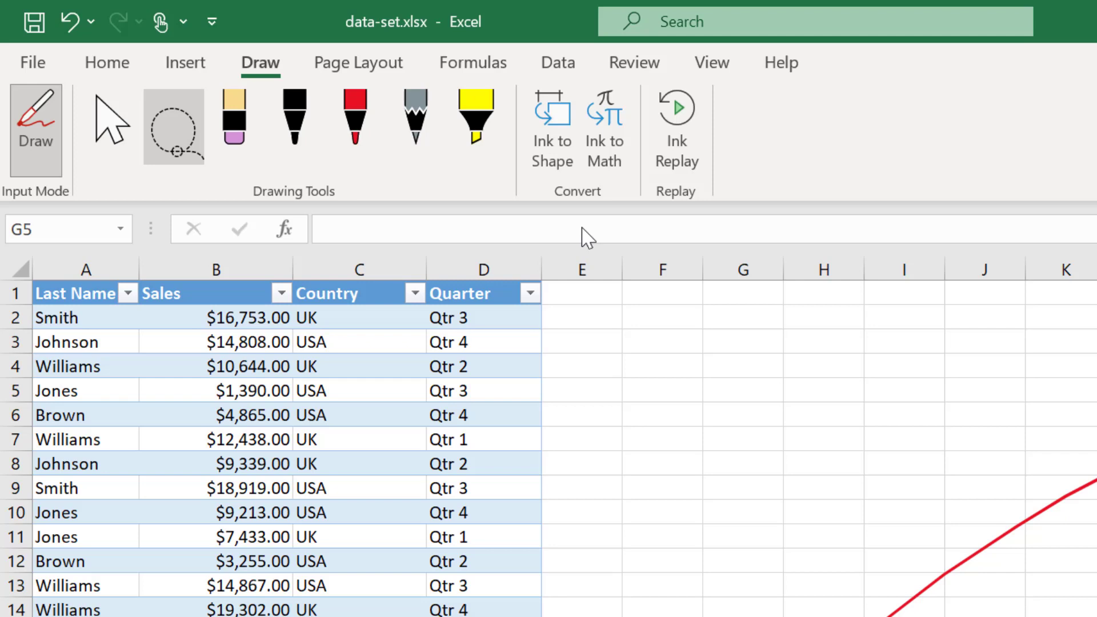
- Switch to the black pen and draw four freehand strokes across the sheet
left_click(383, 125)
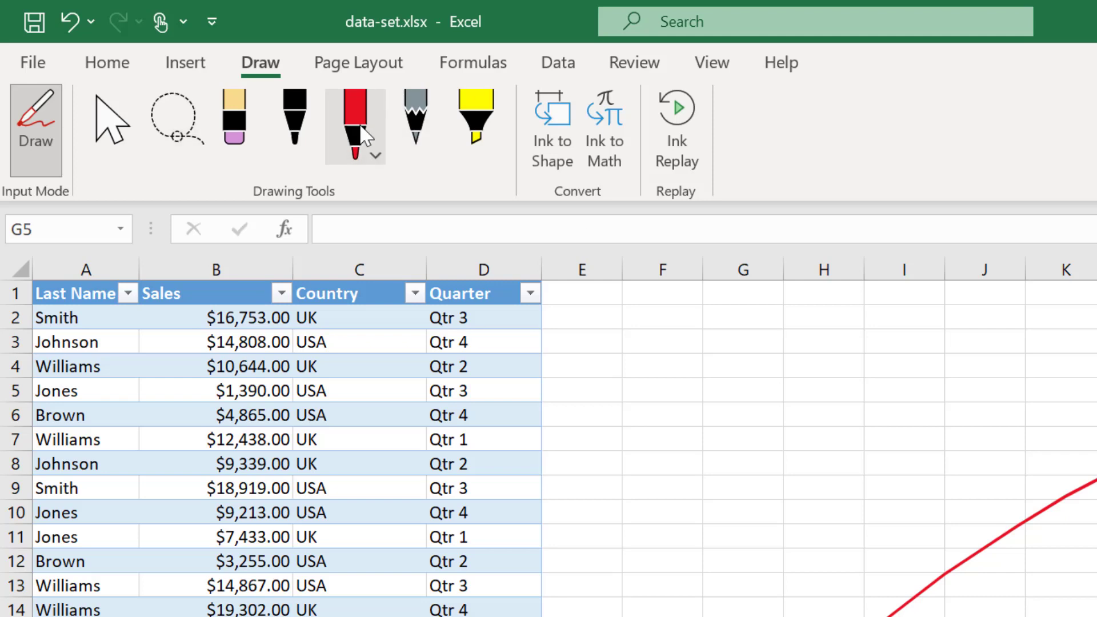
left_click(305, 118)
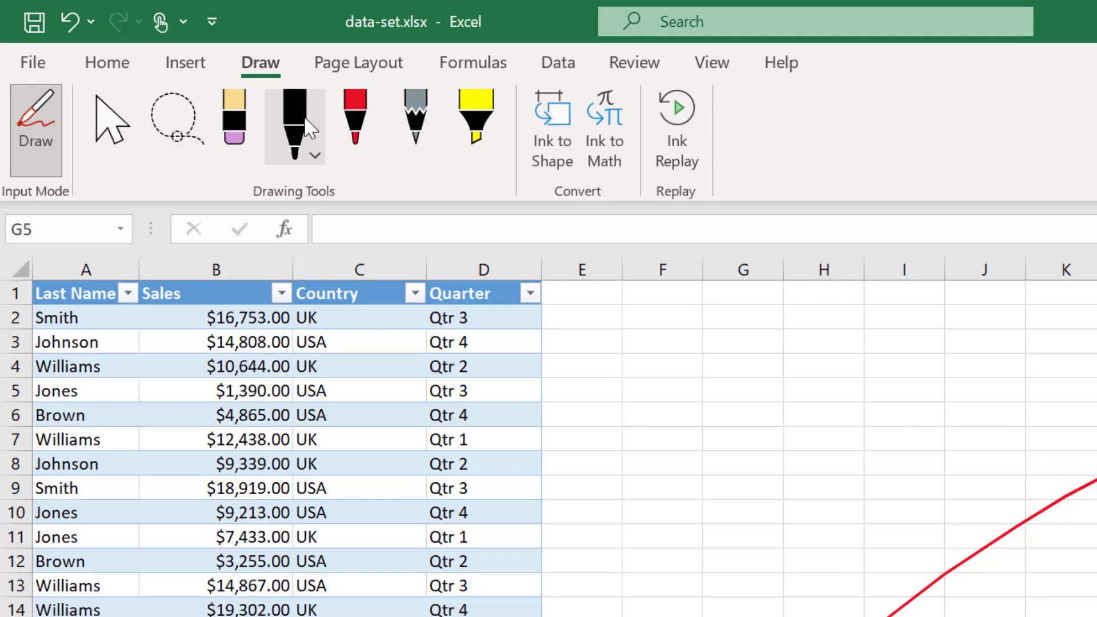
left_click_drag(660, 510, 792, 459)
mouse_move(838, 404)
left_mouse_down()
mouse_move(951, 417)
mouse_move(1096, 456)
left_mouse_up()
left_click_drag(1096, 561, 780, 616)
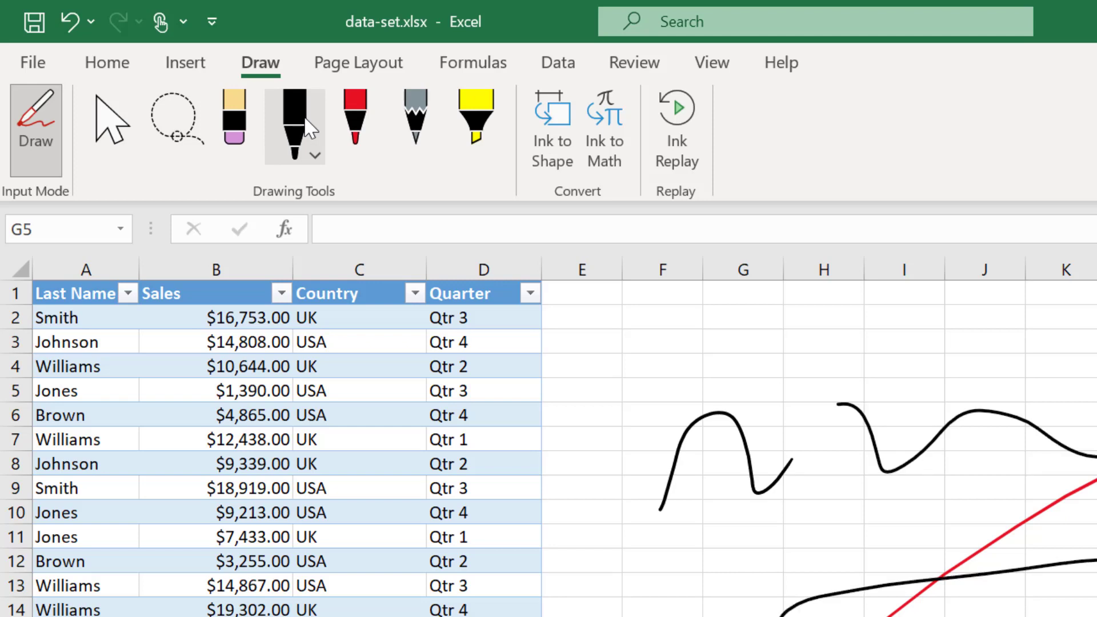
left_click_drag(875, 344, 795, 616)
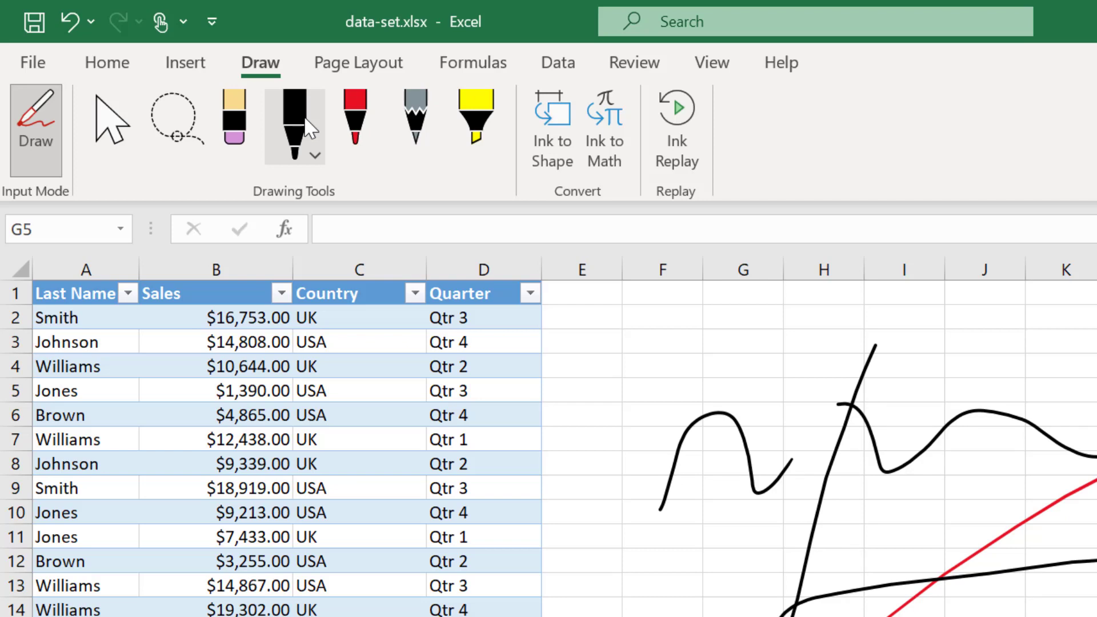
- Try selecting the ink, then erase the three black strokes and the red diagonal line
left_click(164, 142)
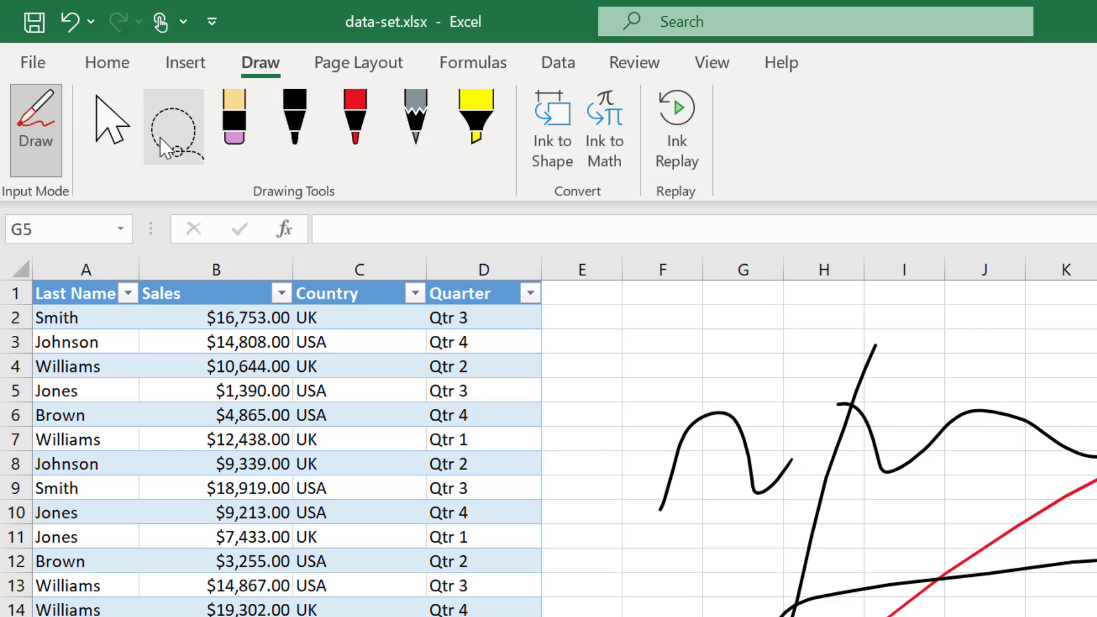
left_click(113, 126)
left_click(862, 421)
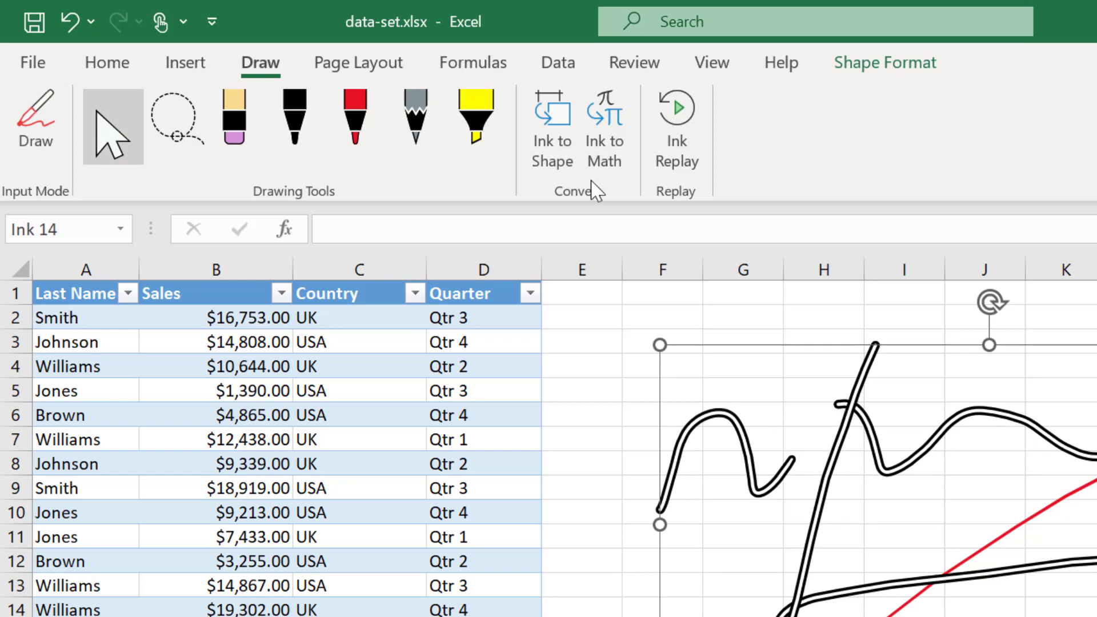
left_click(240, 123)
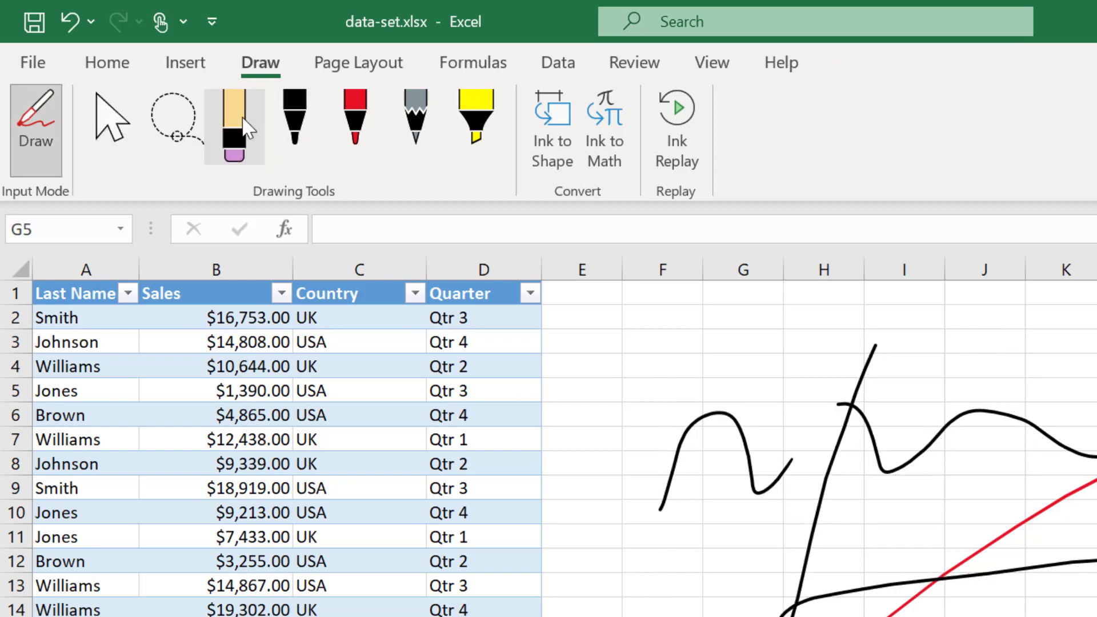
left_click(891, 470)
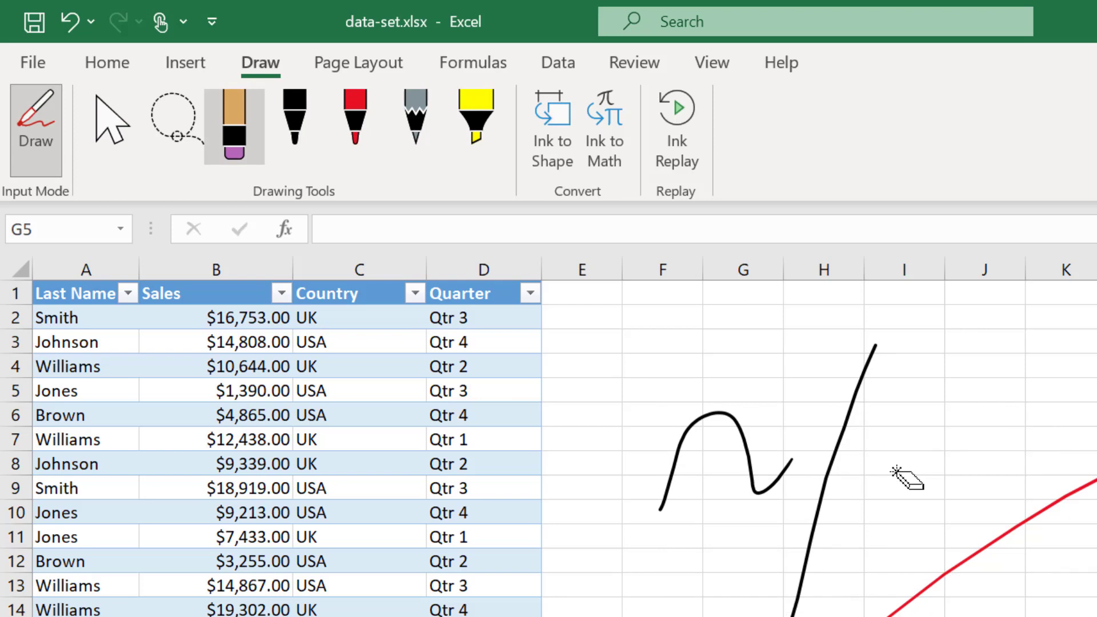
left_click(840, 445)
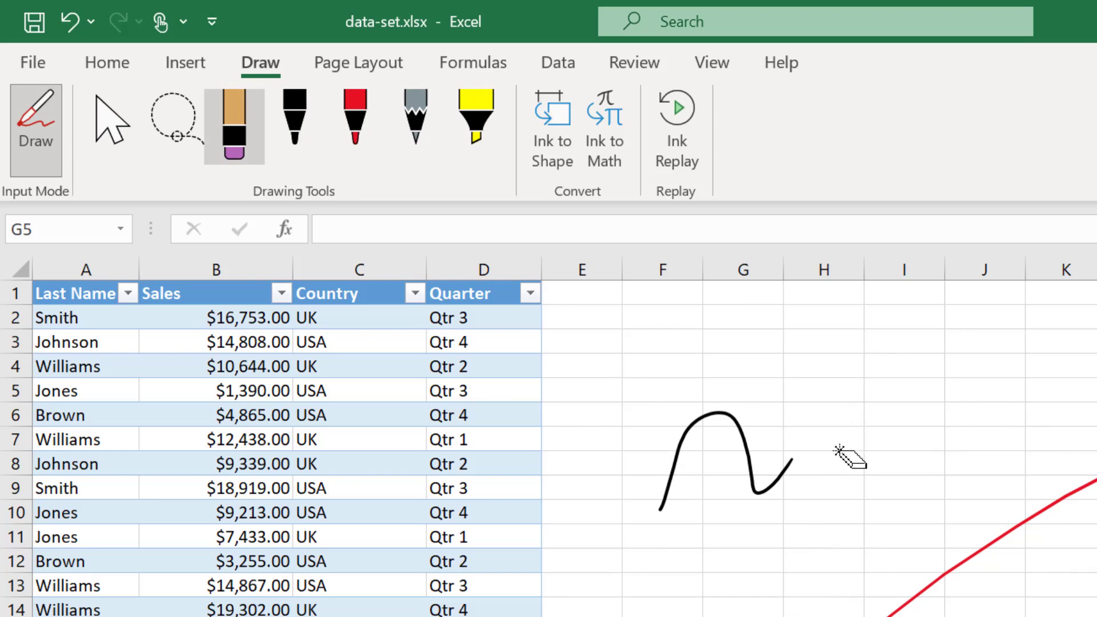
left_click(773, 471)
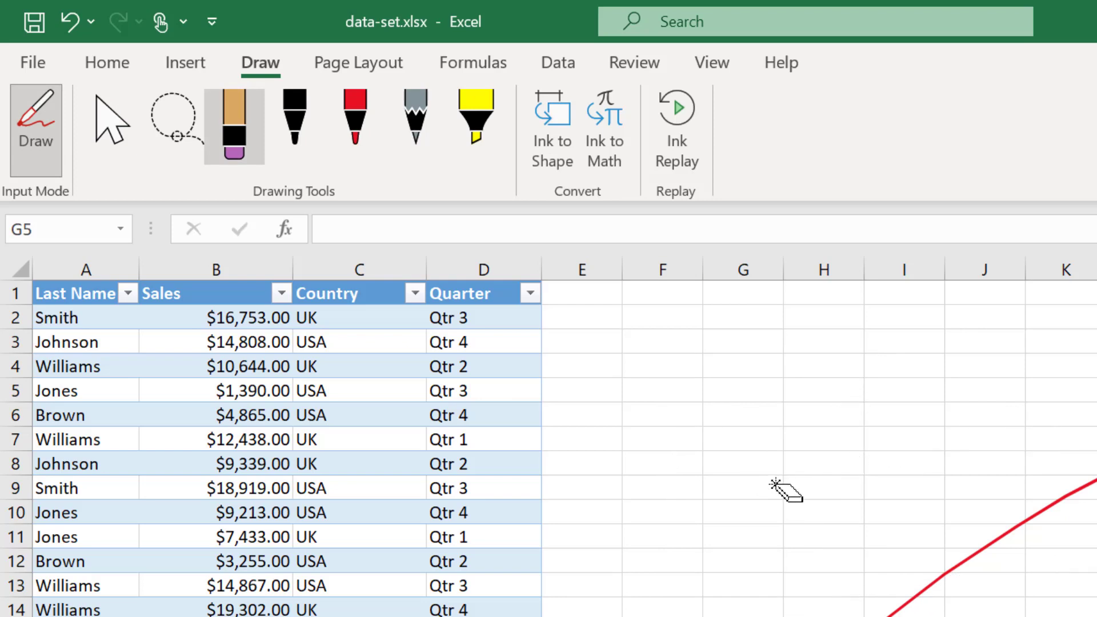
left_click(972, 558)
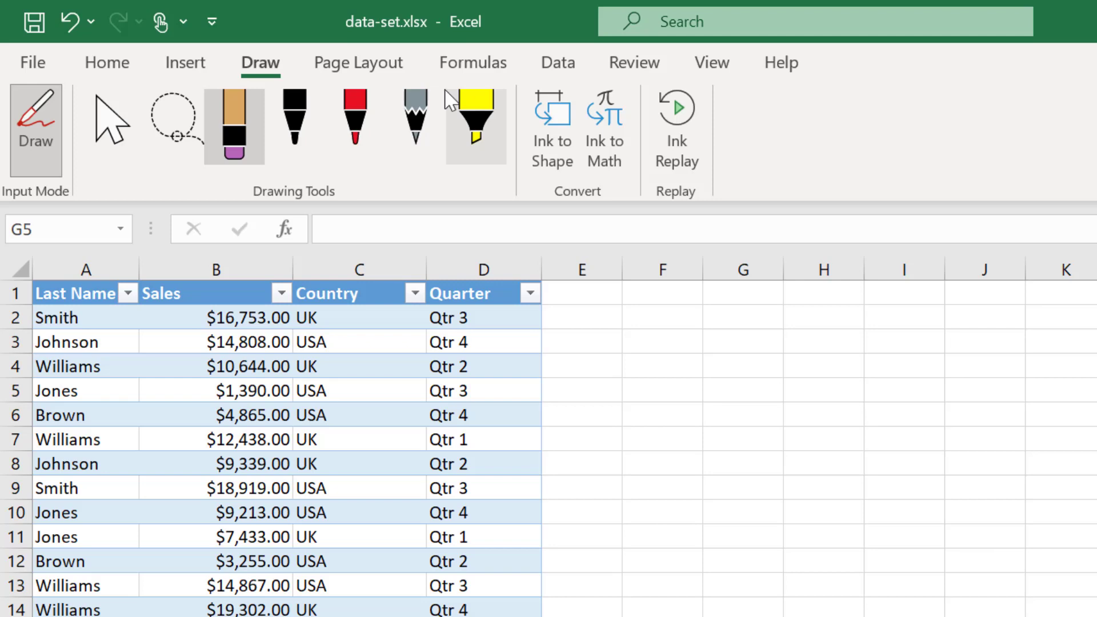
- Flip the sheet to right-to-left layout, then restore it to left-to-right
left_click(360, 62)
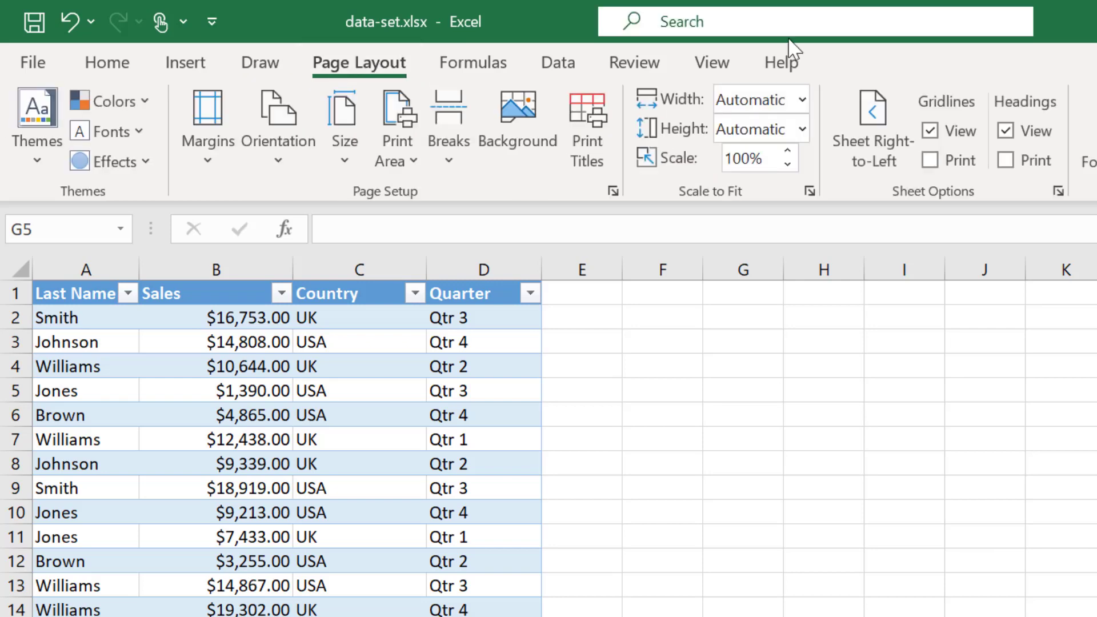
left_click(890, 113)
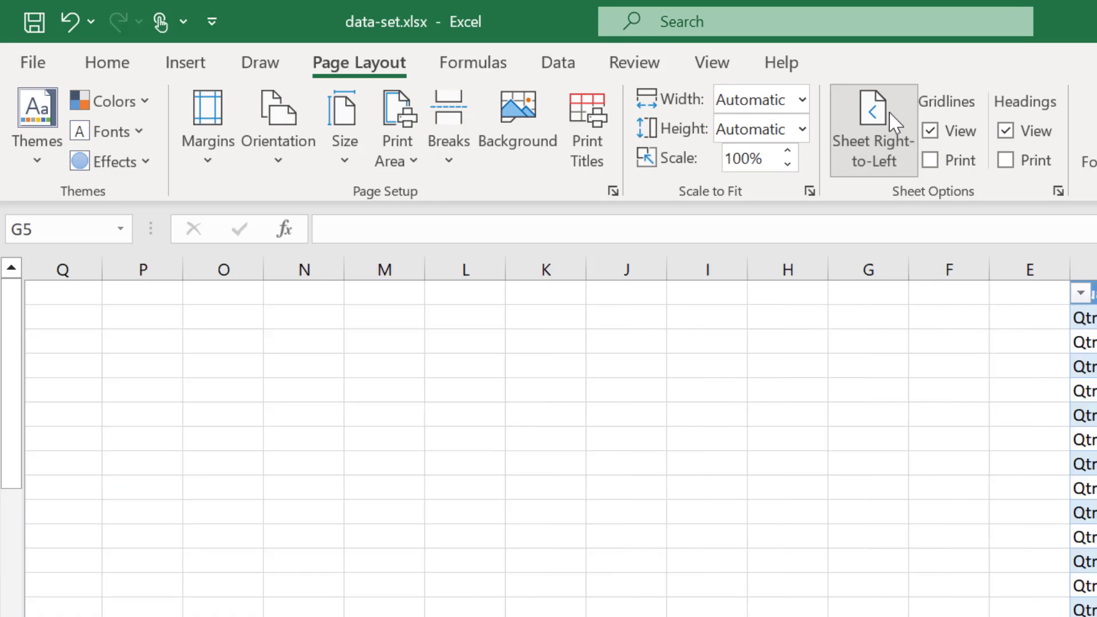
left_click(895, 122)
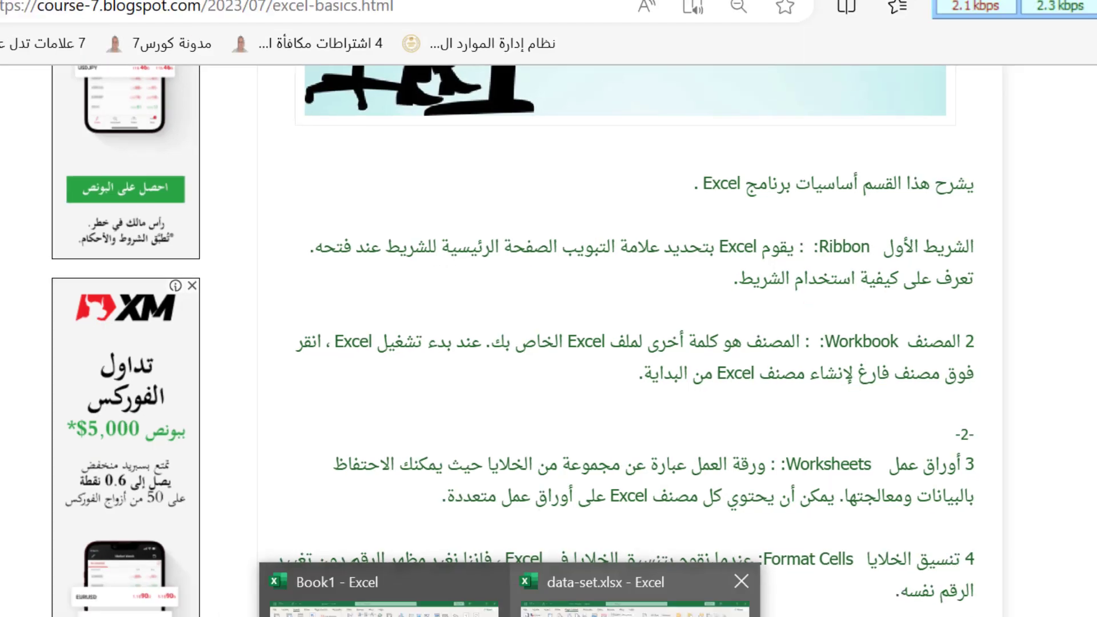
- Return to data-set.xlsx and add two new blank sheets, Sheet2 and Sheet3
left_click(657, 572)
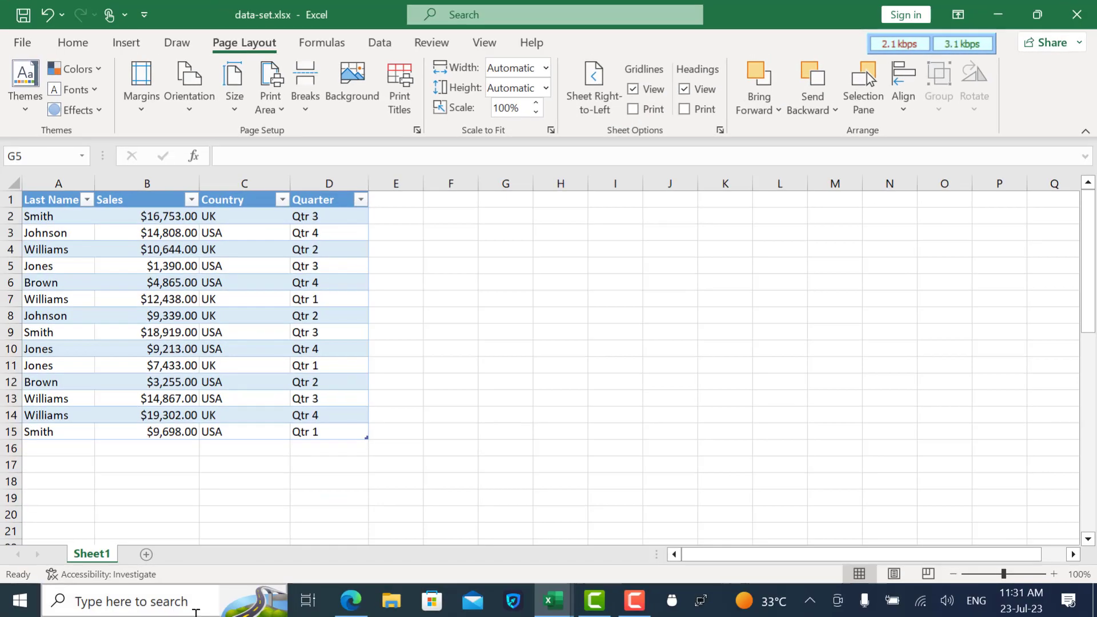
left_click(149, 557)
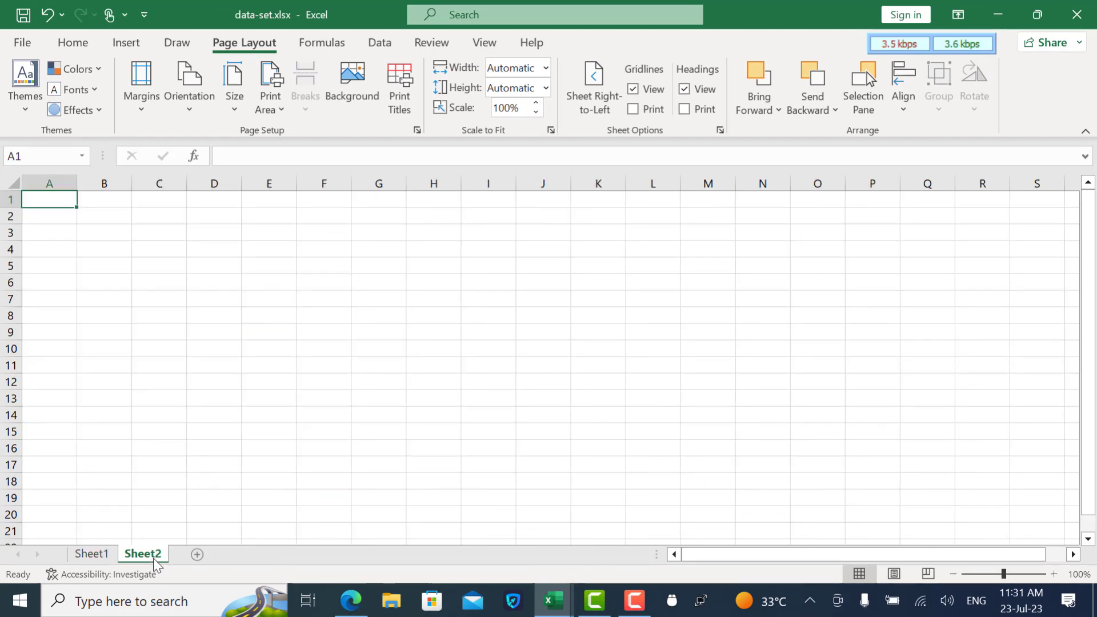
left_click(198, 554)
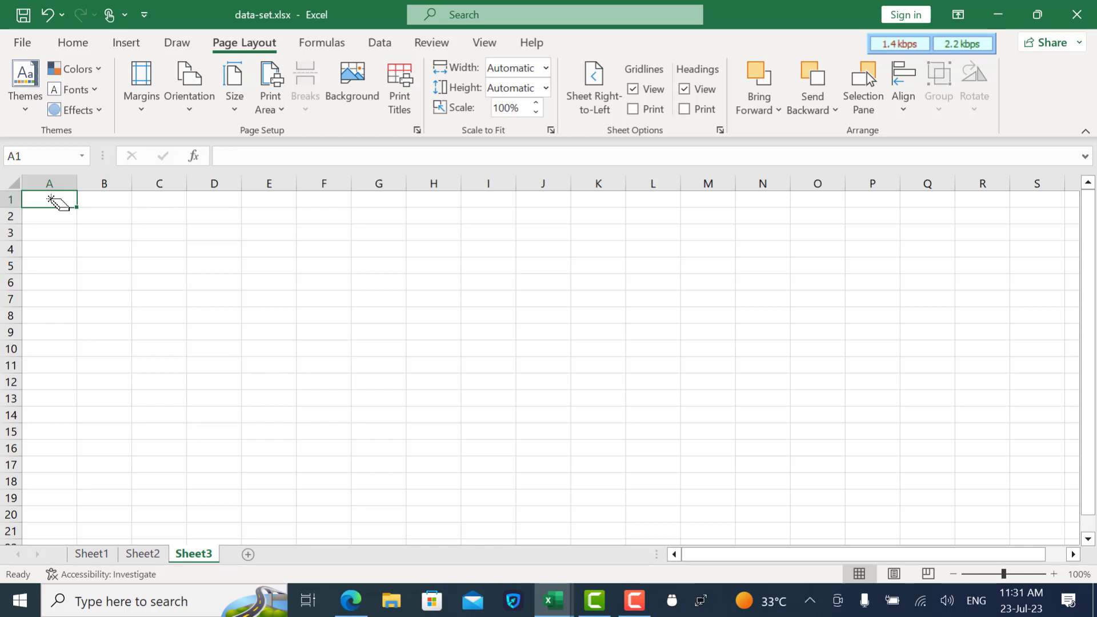
- Switch between Sheet1, Sheet2 and Sheet3 to compare the sales table with the empty sheets
left_click(73, 44)
left_click(152, 559)
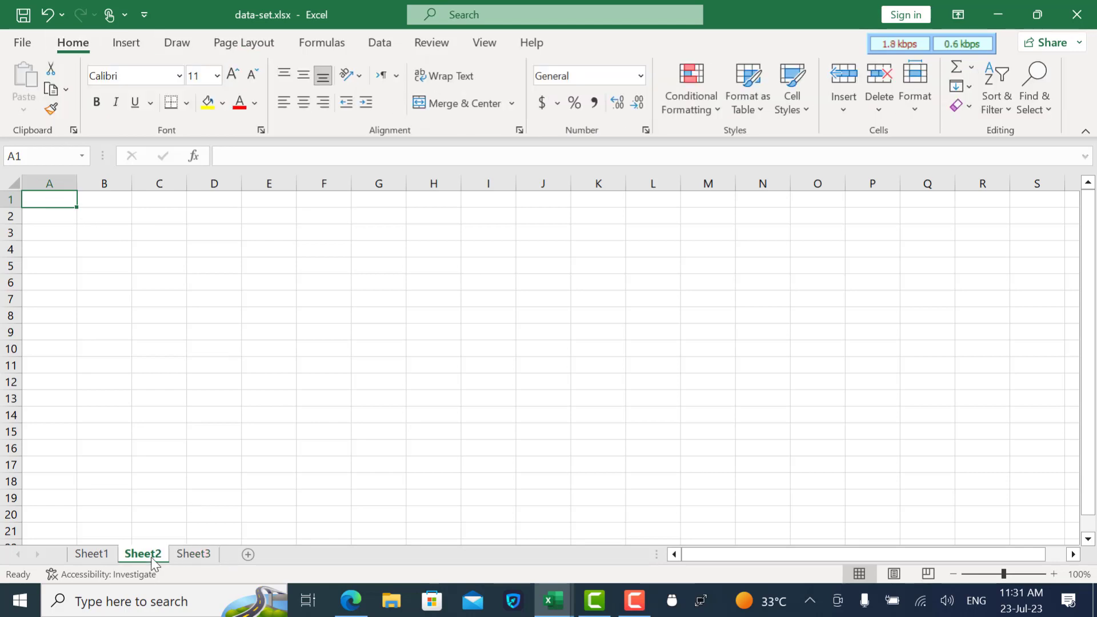
left_click(96, 556)
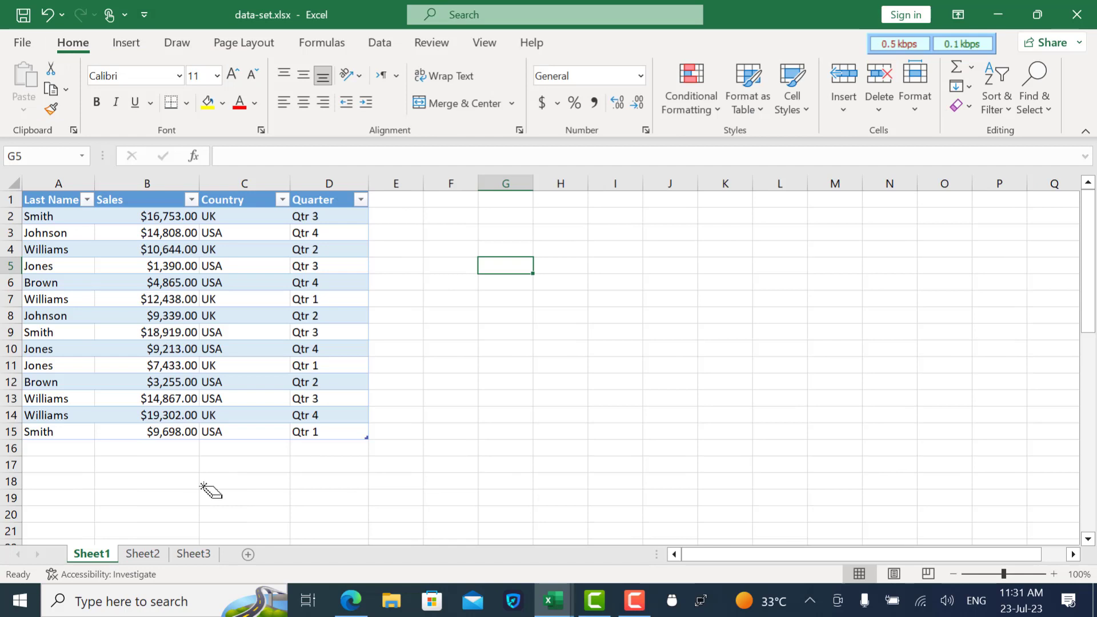
left_click(143, 554)
left_click(193, 553)
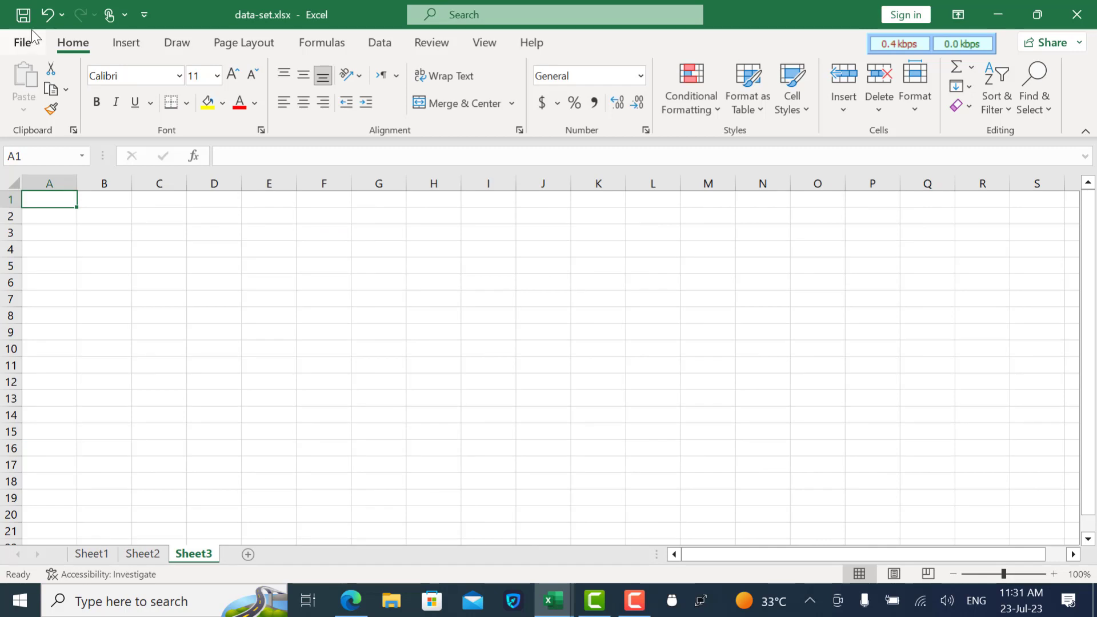
- Save as data-set.xlsx in Downloads, replacing the existing file, then close the workbook
left_click(23, 43)
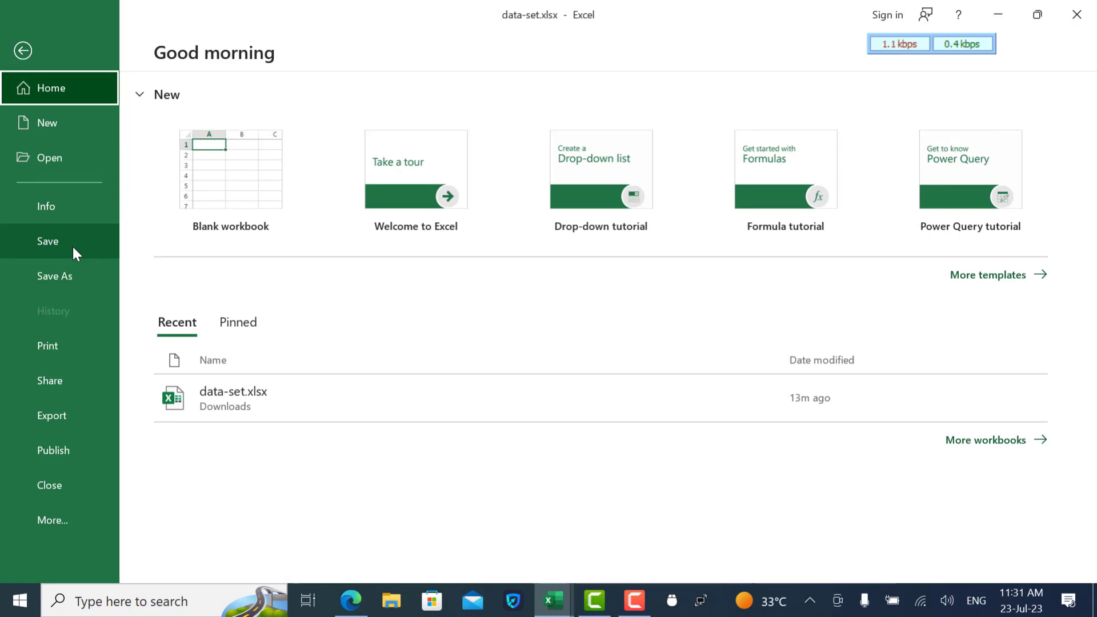
left_click(74, 274)
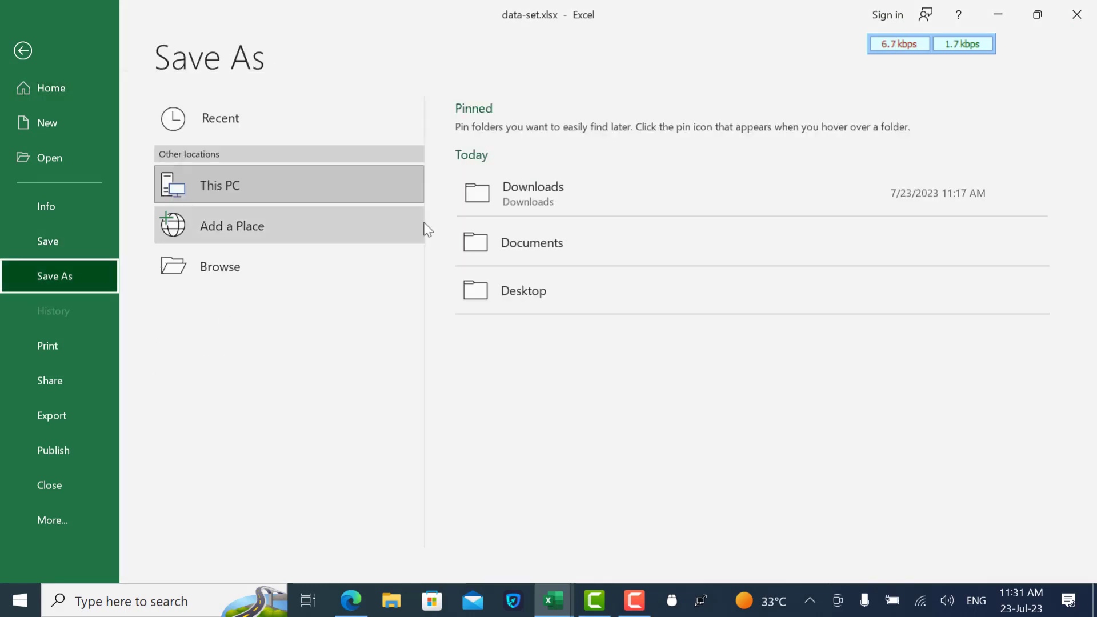
left_click(255, 266)
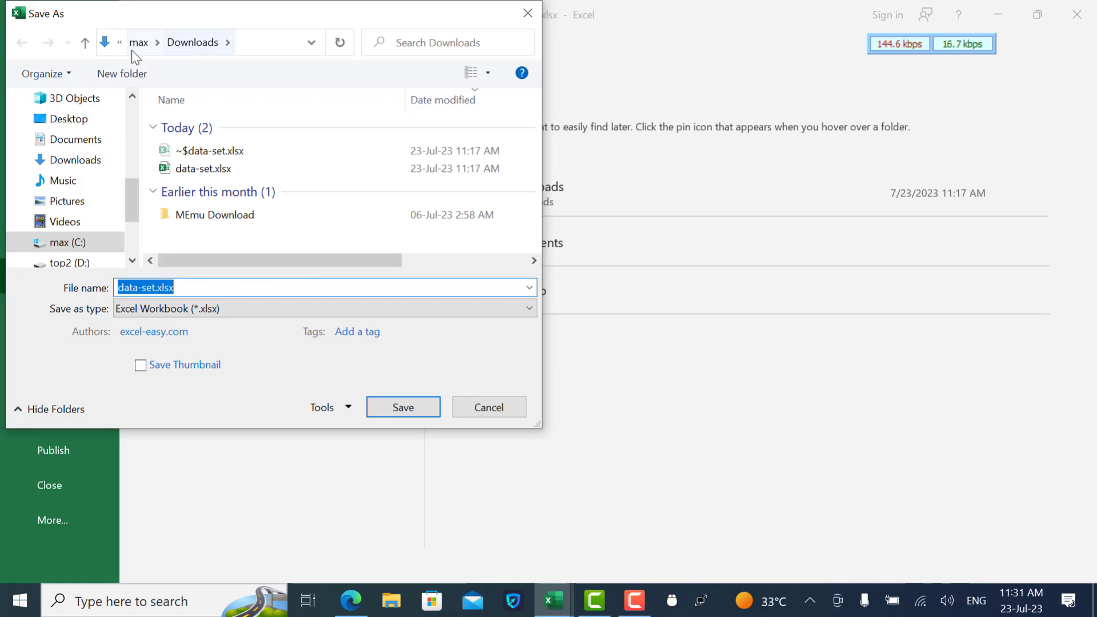
left_click(405, 407)
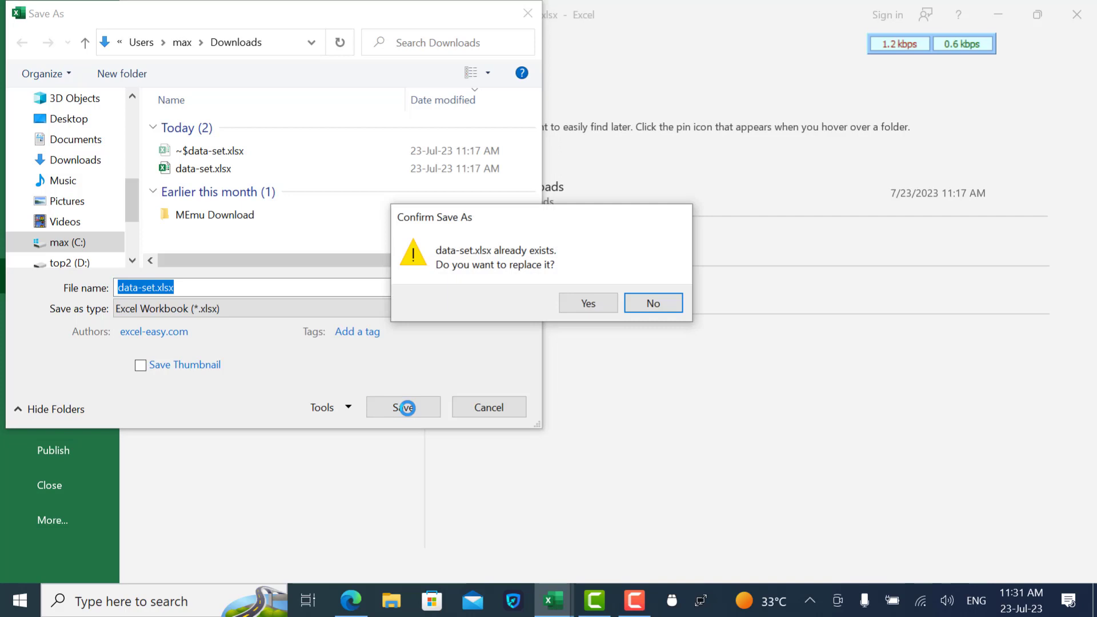
left_click(591, 303)
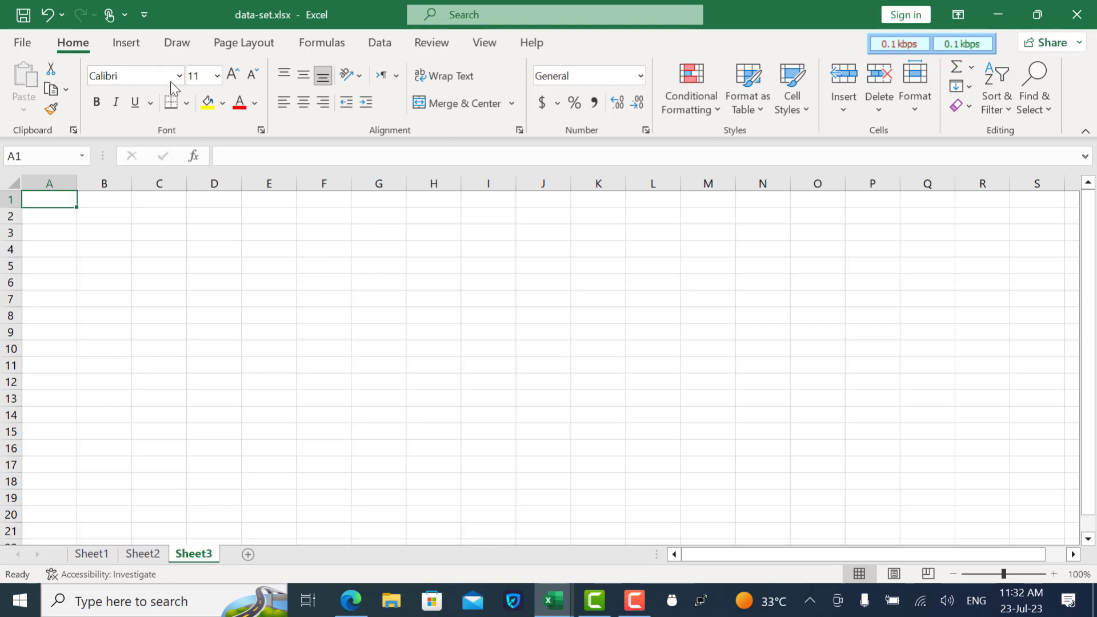
left_click(23, 44)
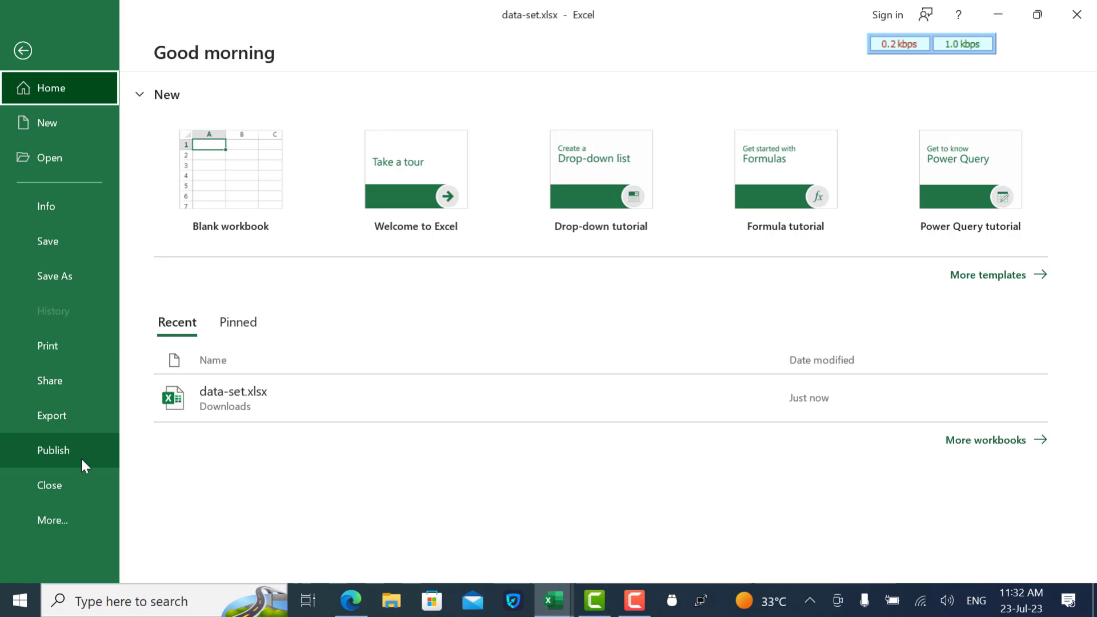
left_click(80, 485)
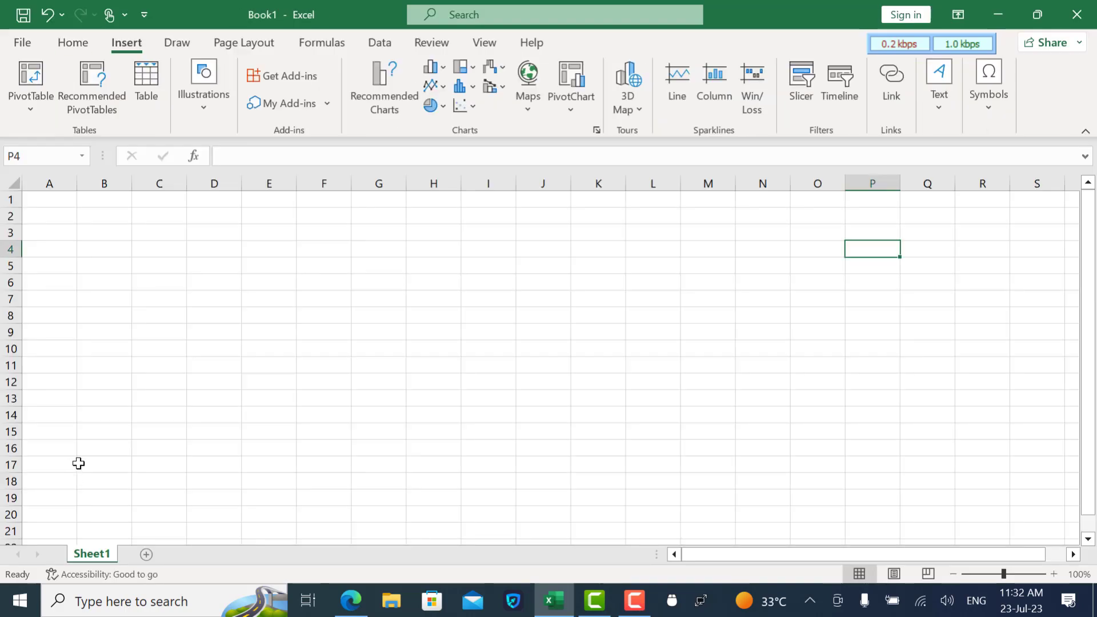
- Reopen data-set.xlsx from the recent list and check Sheet2 before returning to Sheet1
left_click(24, 42)
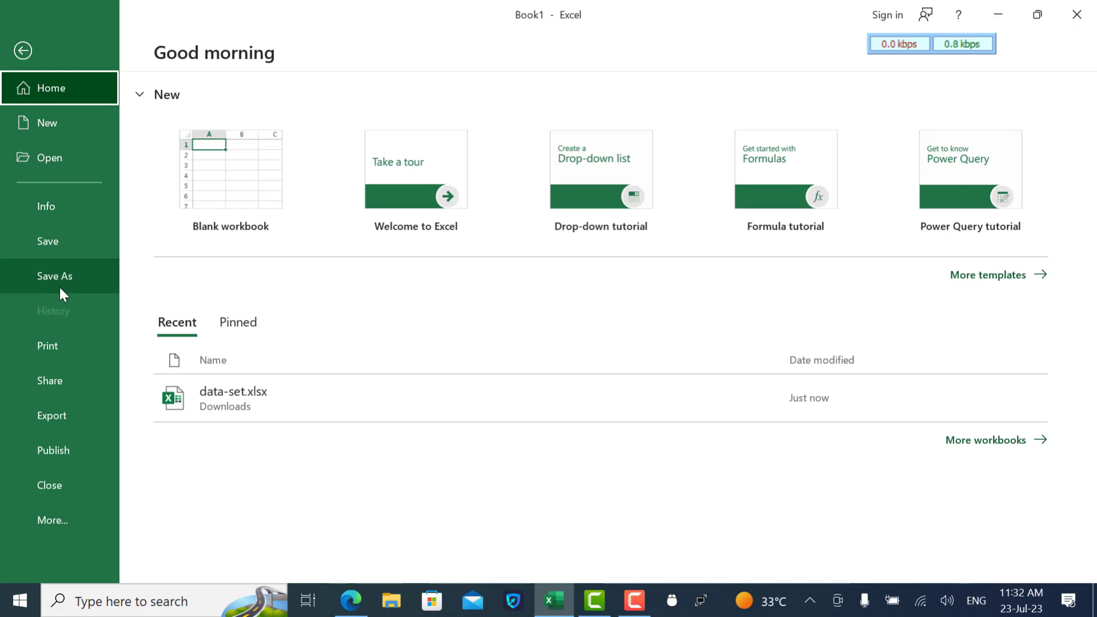
left_click(51, 160)
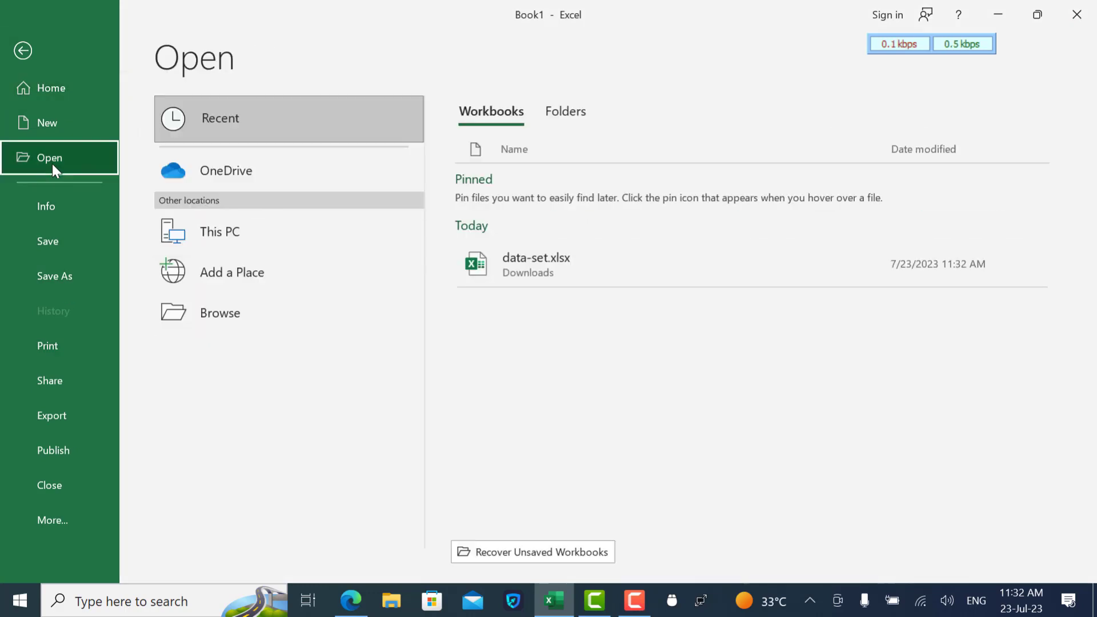
left_click(562, 269)
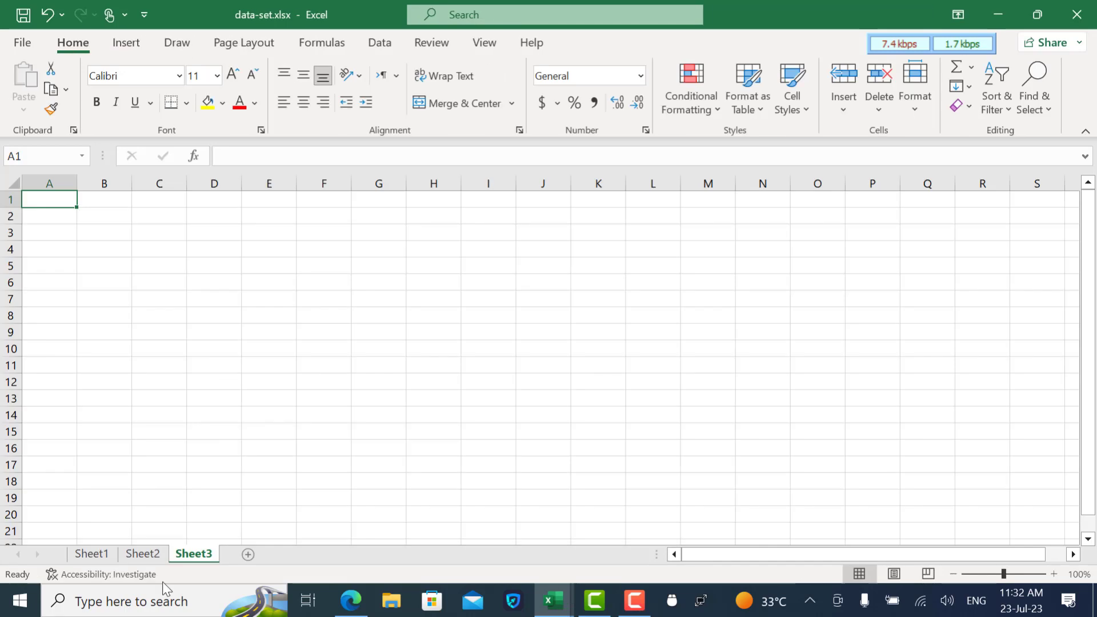
left_click(131, 557)
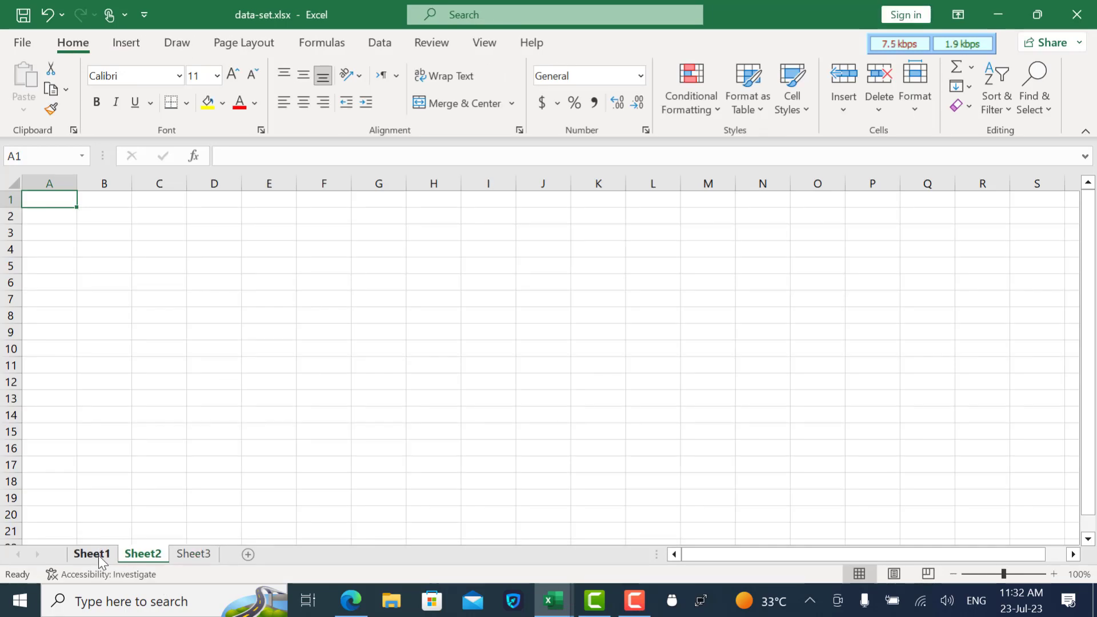
left_click(109, 558)
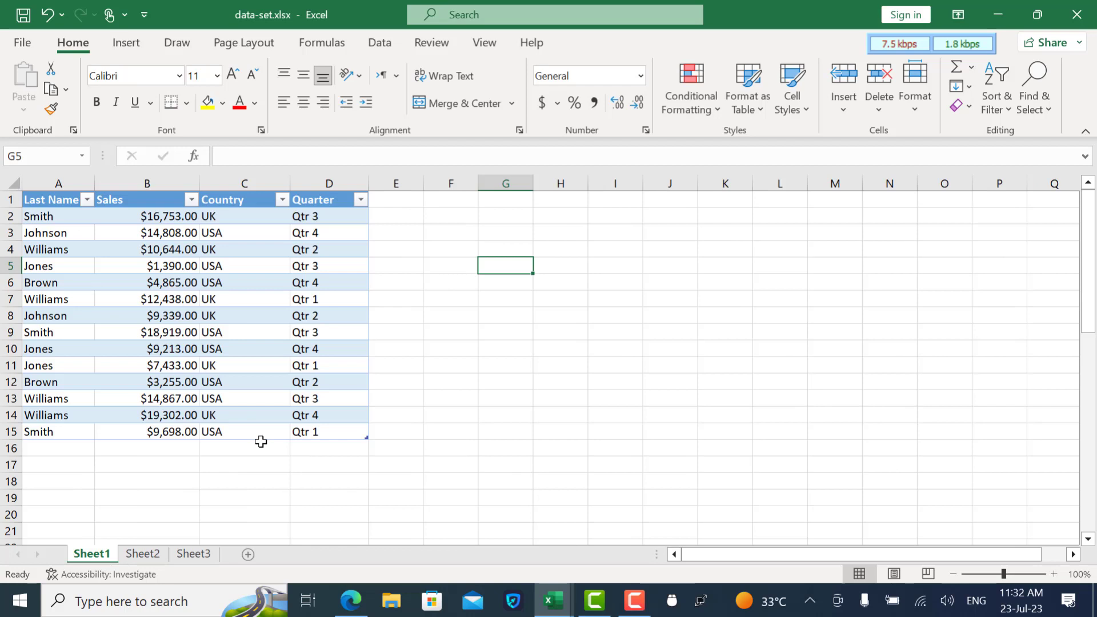
- View the Pinned and Recent workbook lists, then go back to the data-set.xlsx worksheet
left_click(22, 44)
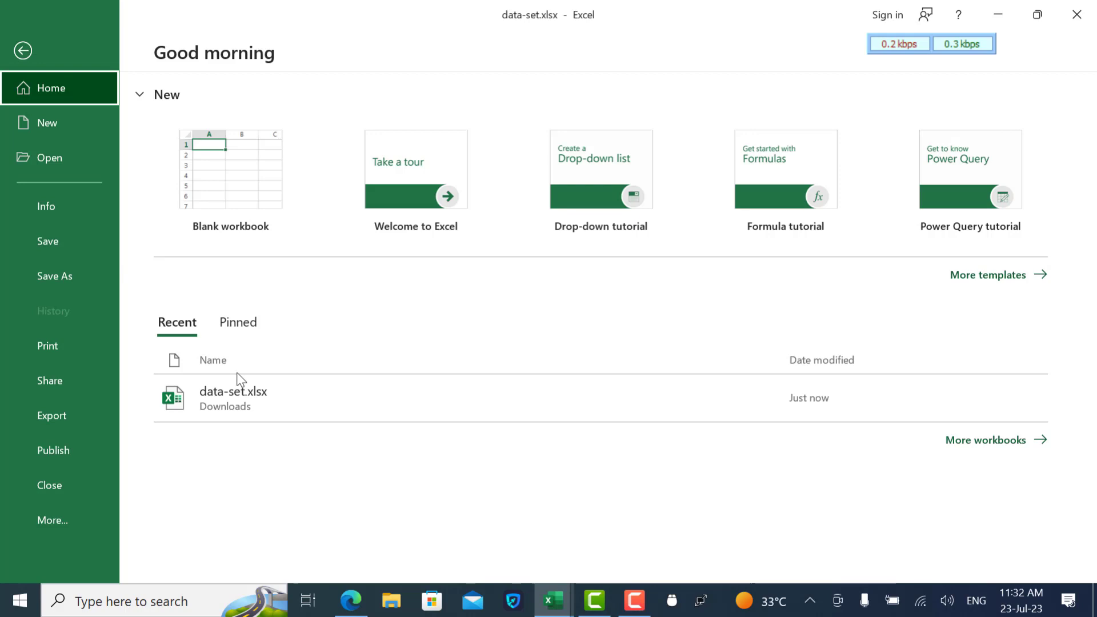
mouse_move(229, 398)
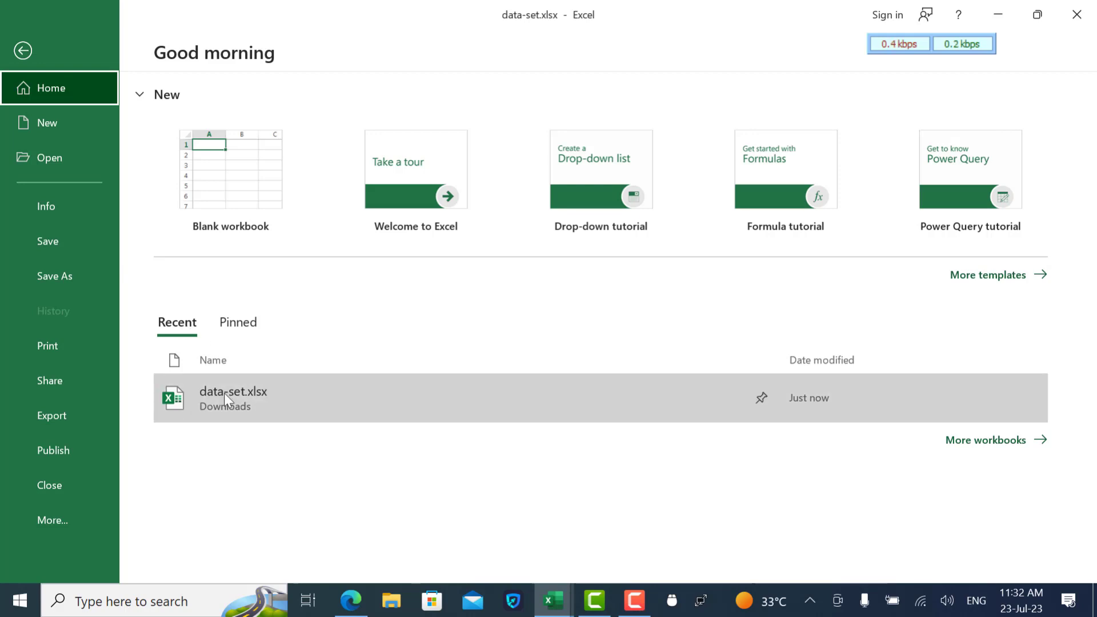
left_click(249, 331)
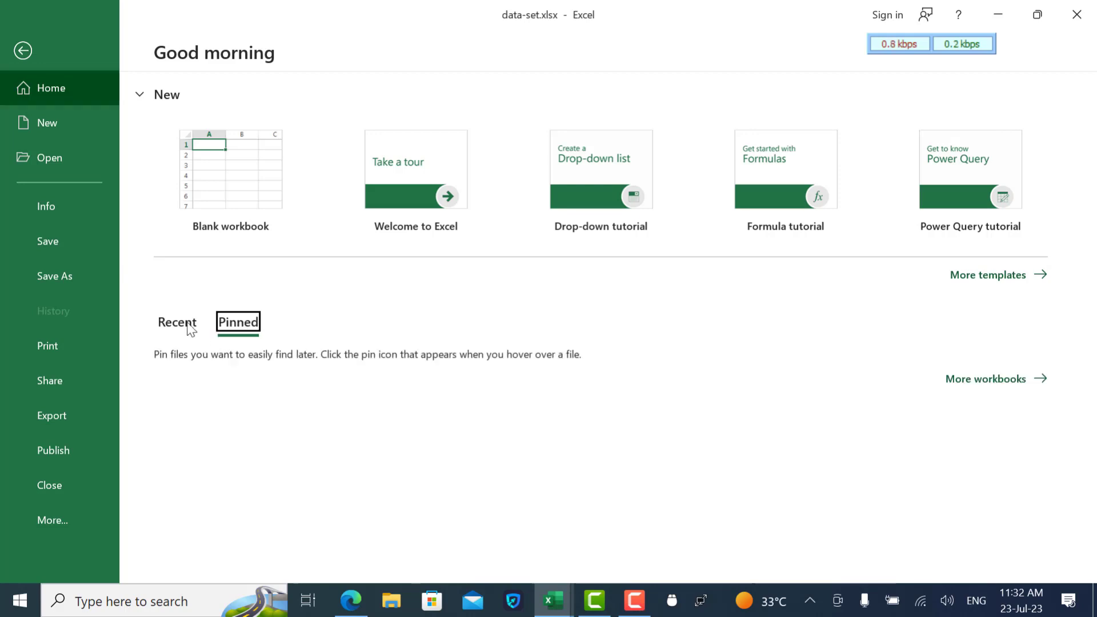
left_click(186, 326)
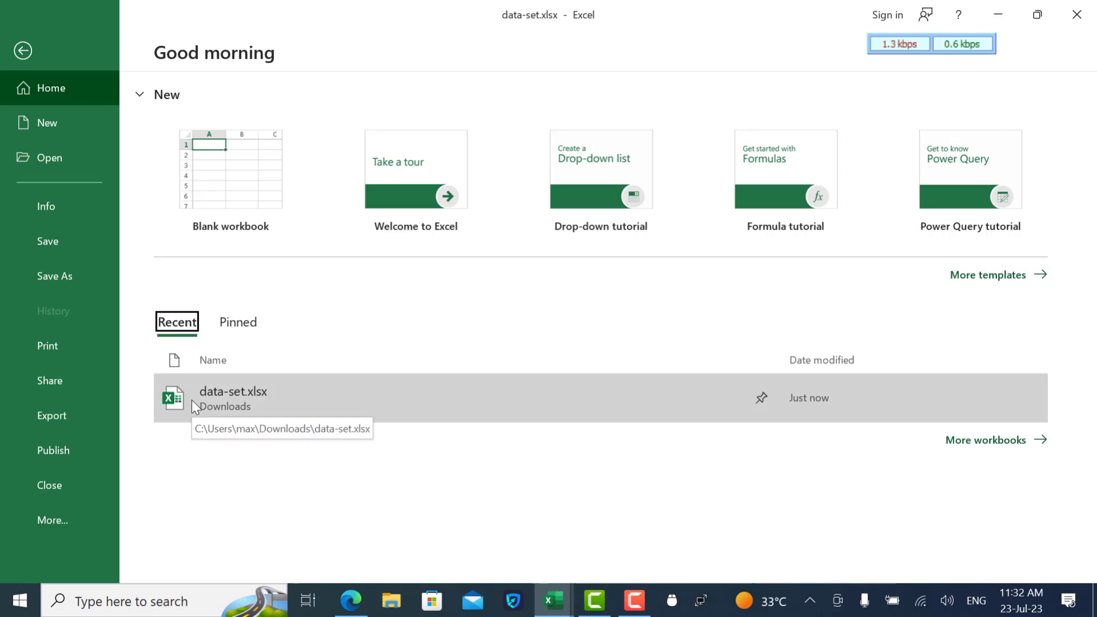
left_click(24, 50)
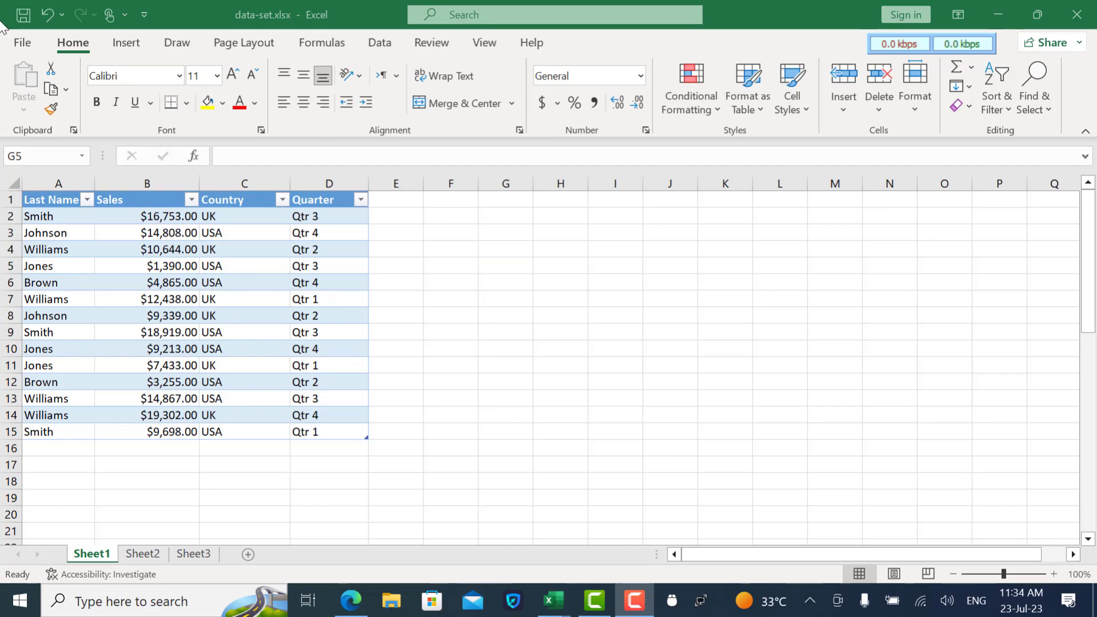
- Create a new blank workbook from File > New
left_click(26, 44)
left_click(53, 117)
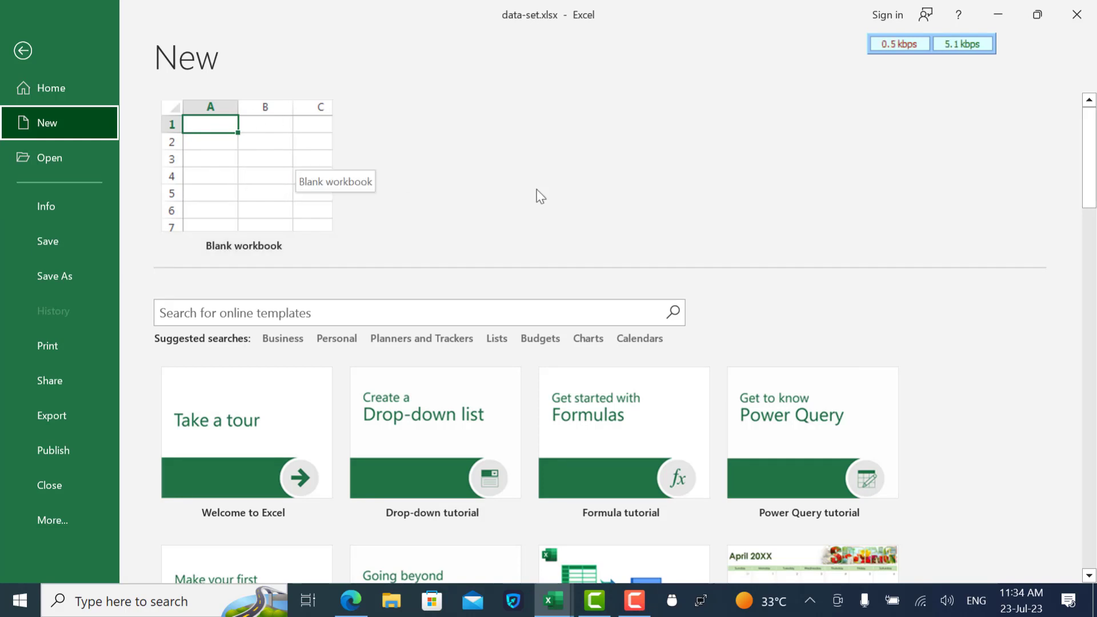
left_click(285, 181)
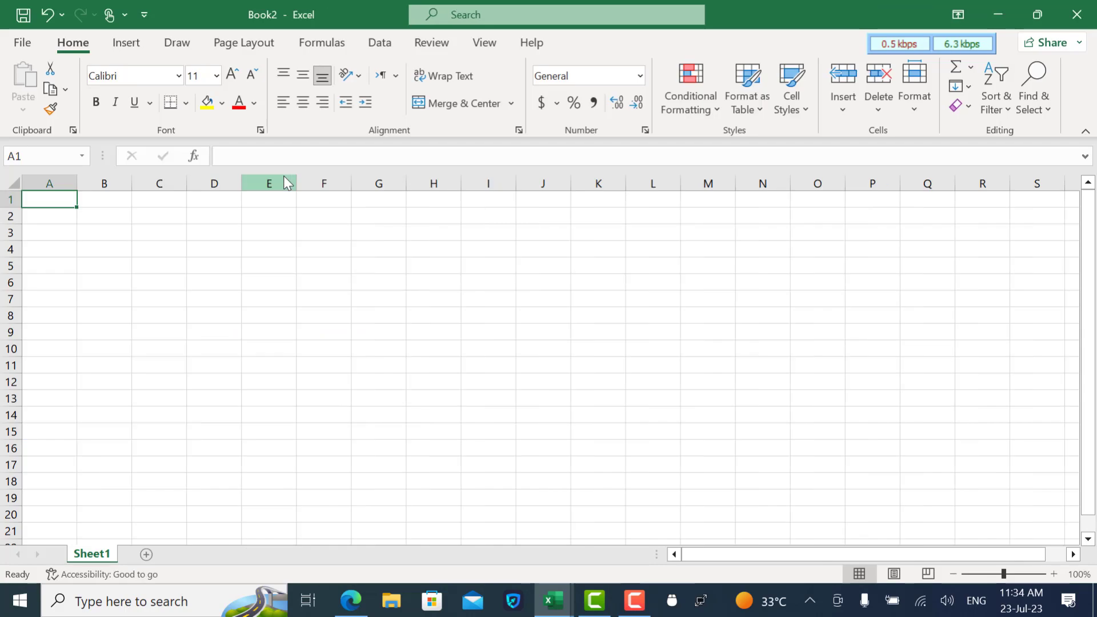
- Scroll through the New page templates and return to the workbook without picking one
left_click(22, 43)
left_click(57, 123)
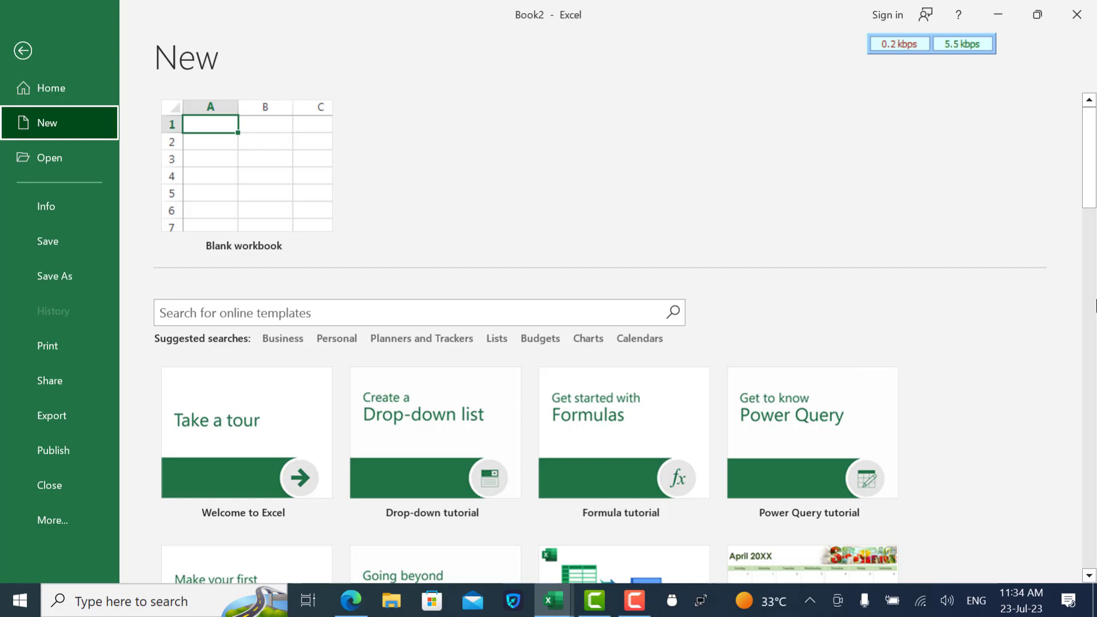
left_click_drag(1090, 165, 1095, 236)
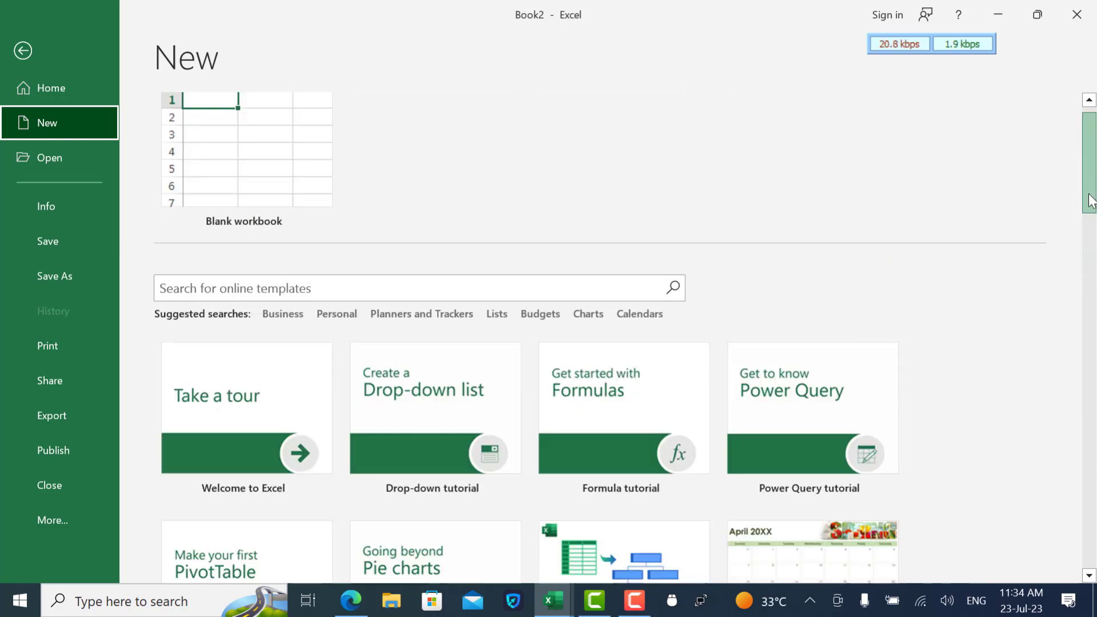
left_click_drag(1092, 245, 1091, 176)
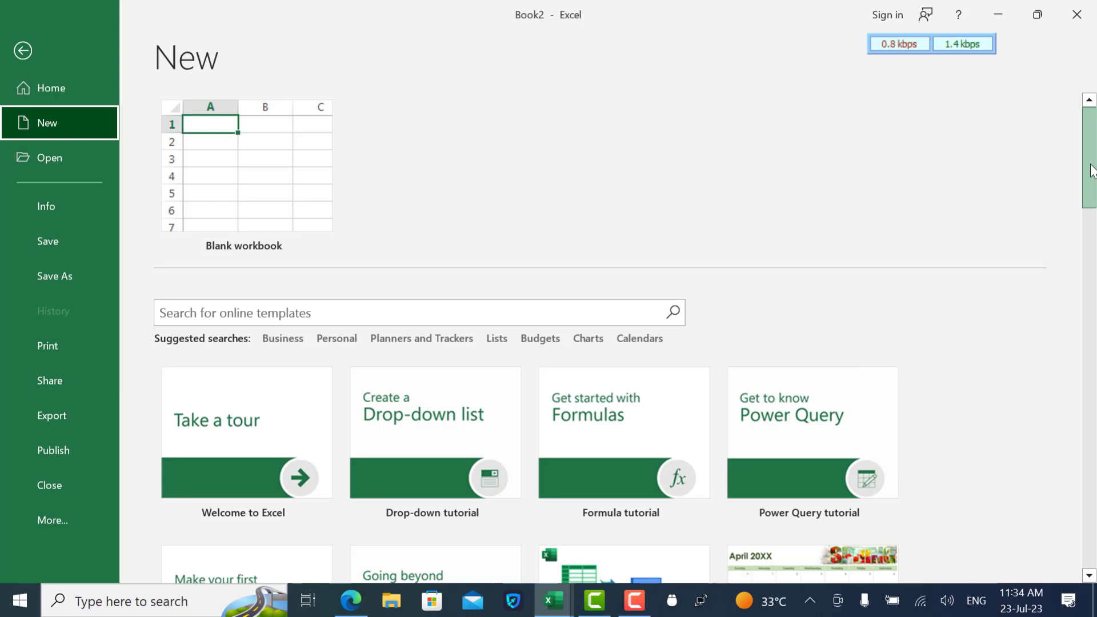
mouse_move(1092, 172)
left_mouse_down()
mouse_move(1092, 225)
mouse_move(1091, 188)
left_mouse_up()
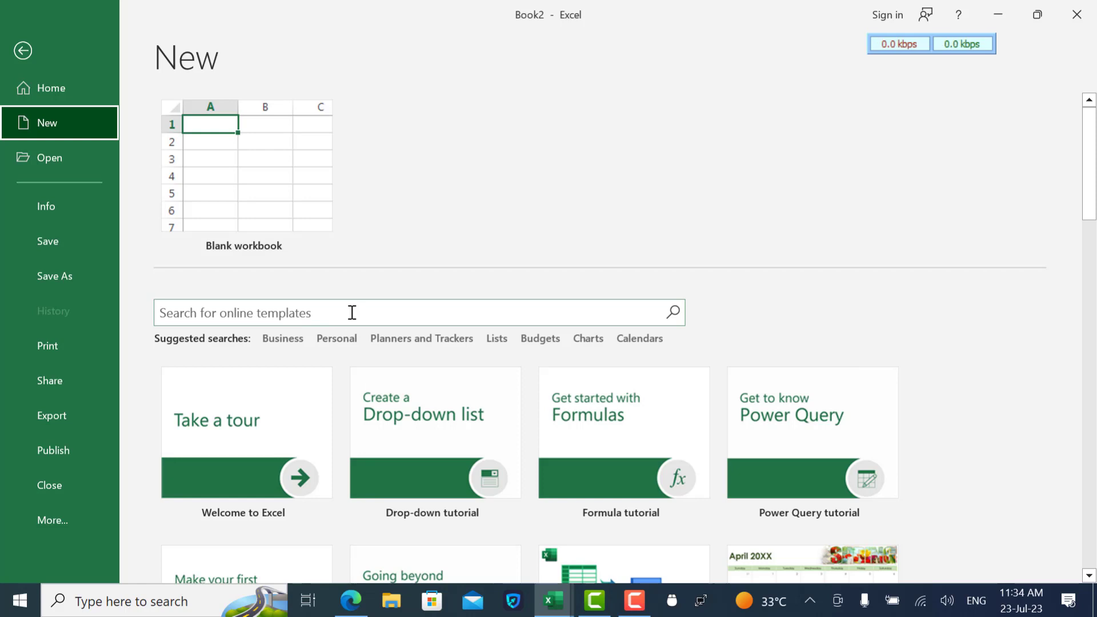
left_click(27, 51)
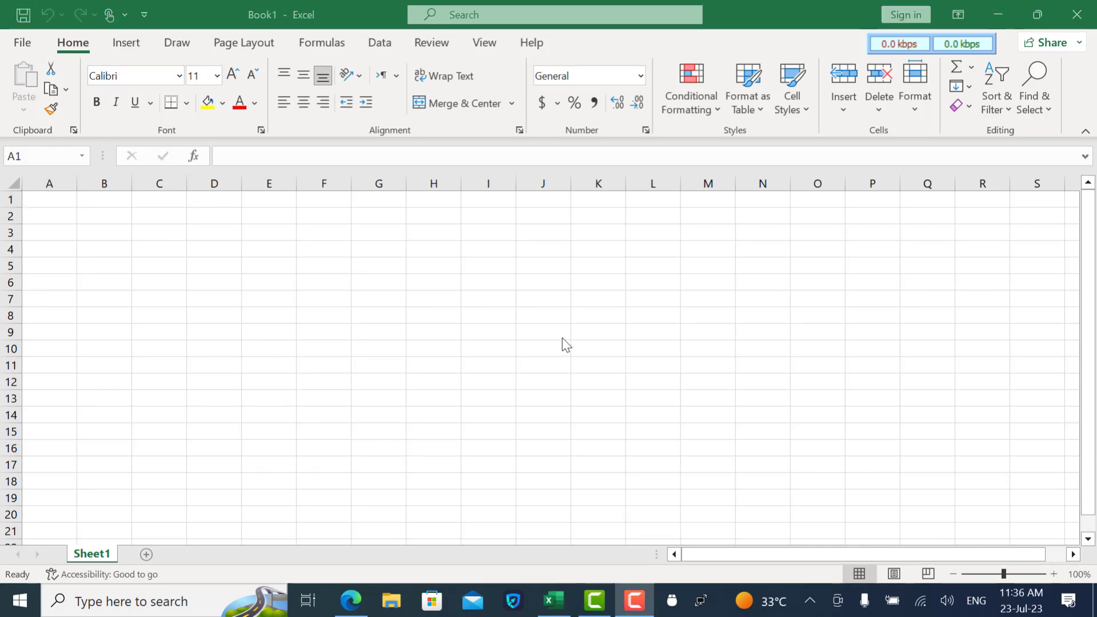
- Close Excel to reveal the Edge blog page, then relaunch Excel from the taskbar
left_click(1078, 16)
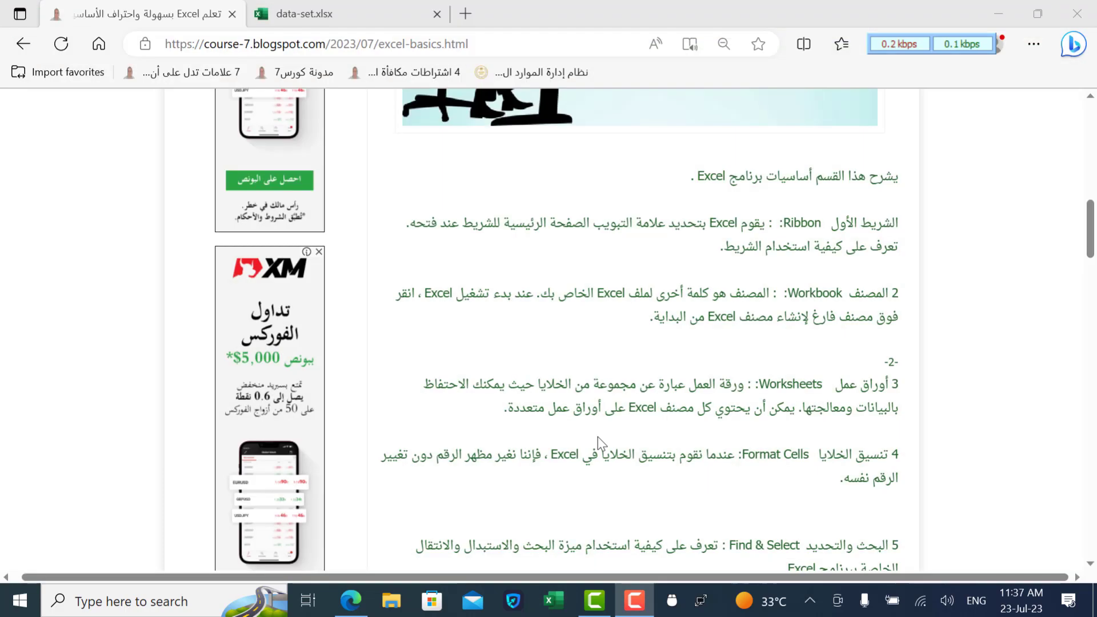
left_click(559, 605)
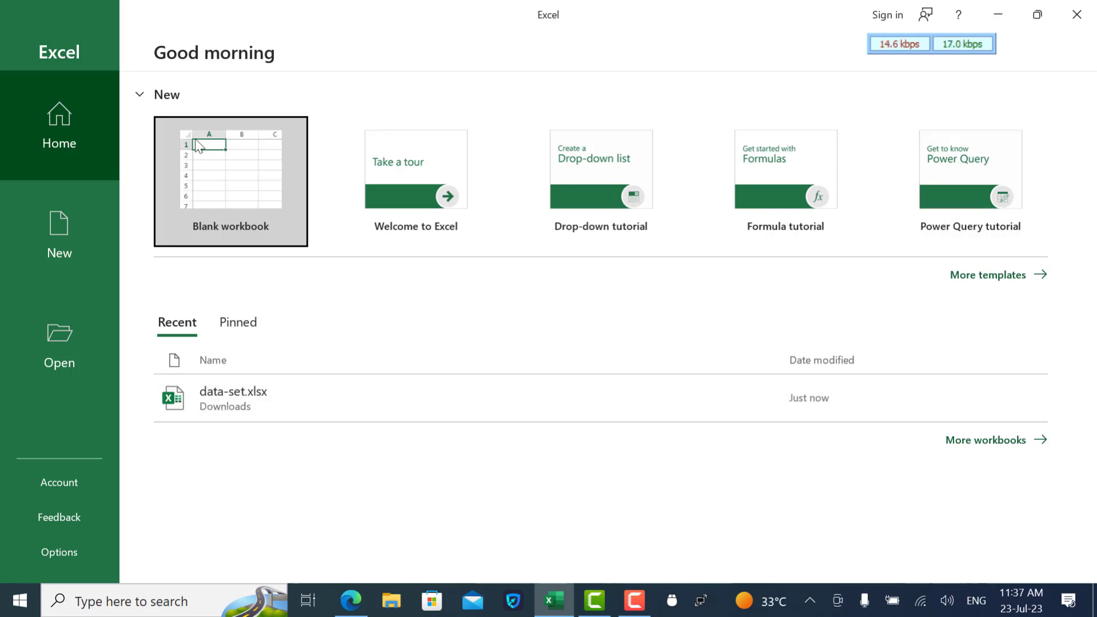
- From a blank workbook, uncheck 'Show the Start screen when this application starts' in Options, then close Excel
left_click(226, 184)
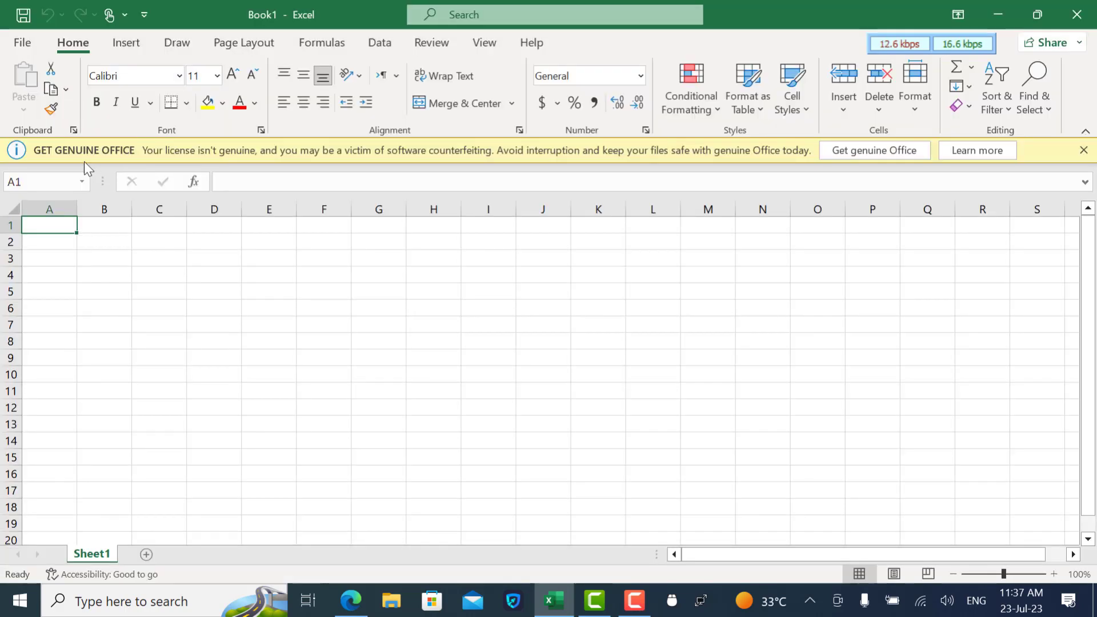
left_click(1084, 150)
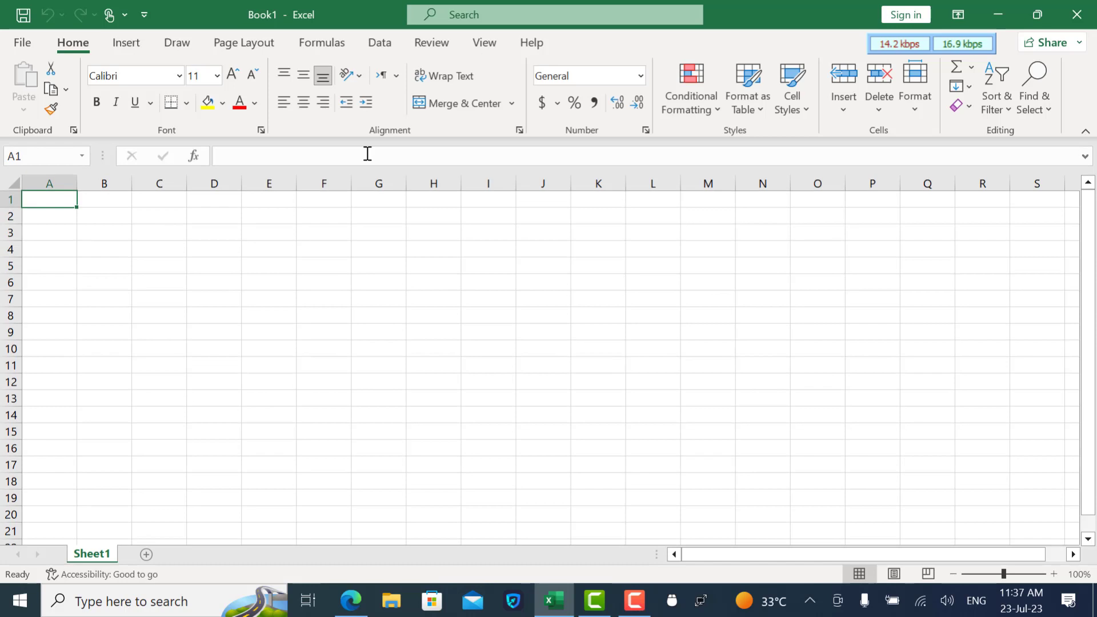
left_click(26, 46)
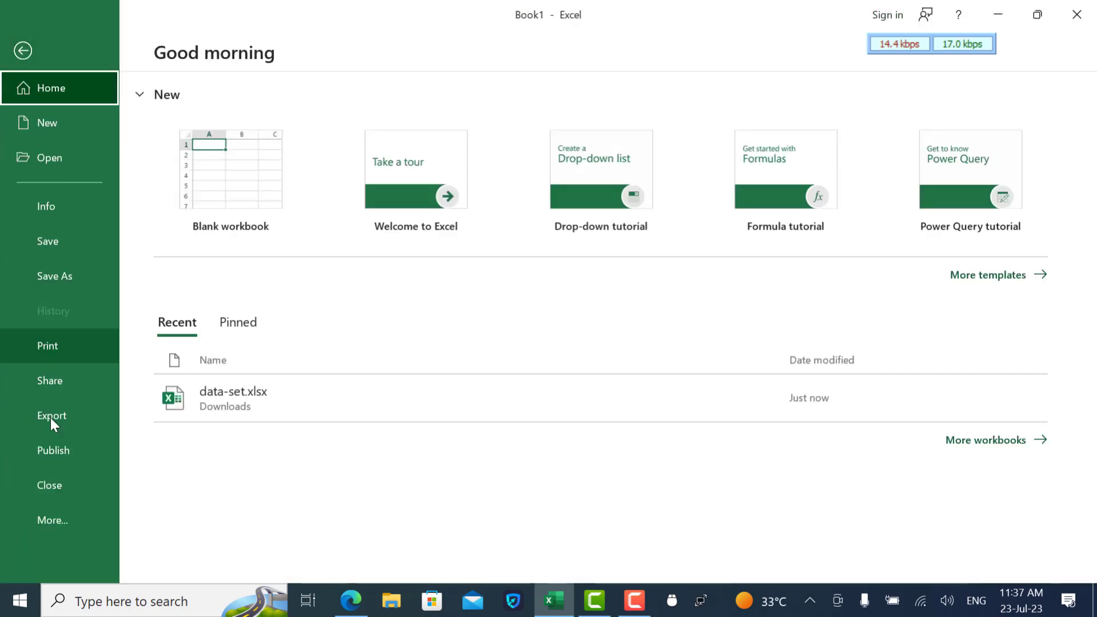
left_click(60, 520)
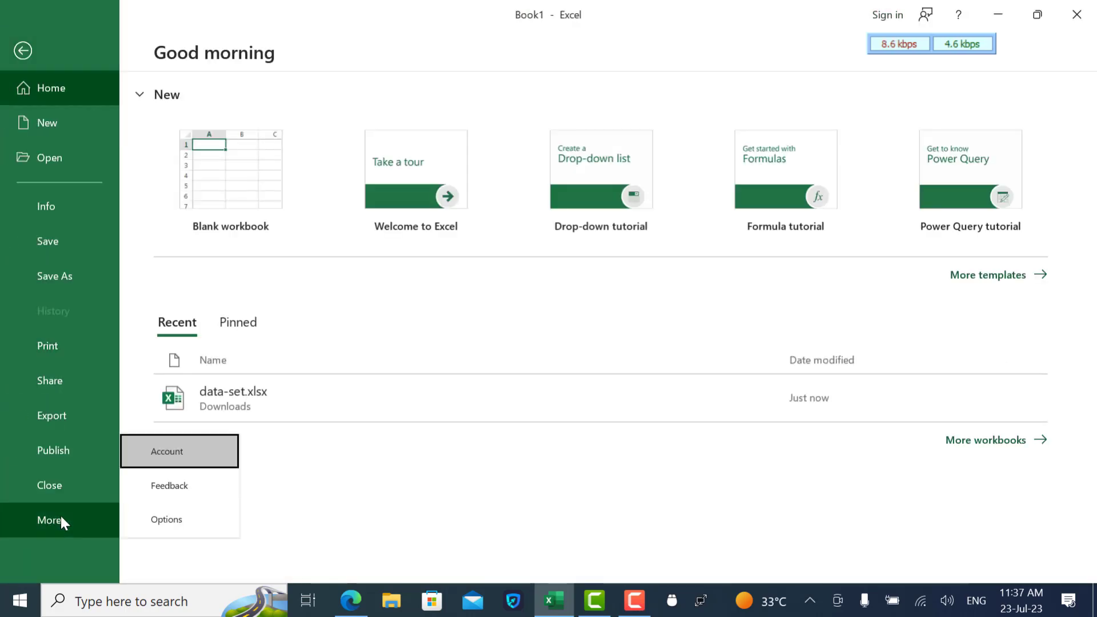
left_click(182, 519)
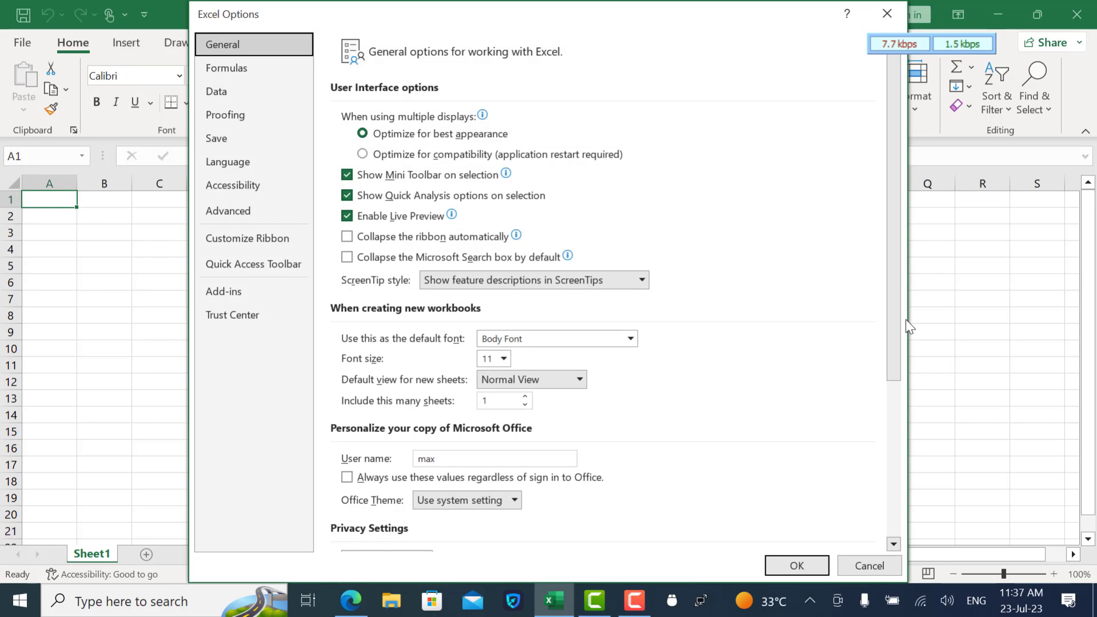
left_click_drag(900, 338, 899, 487)
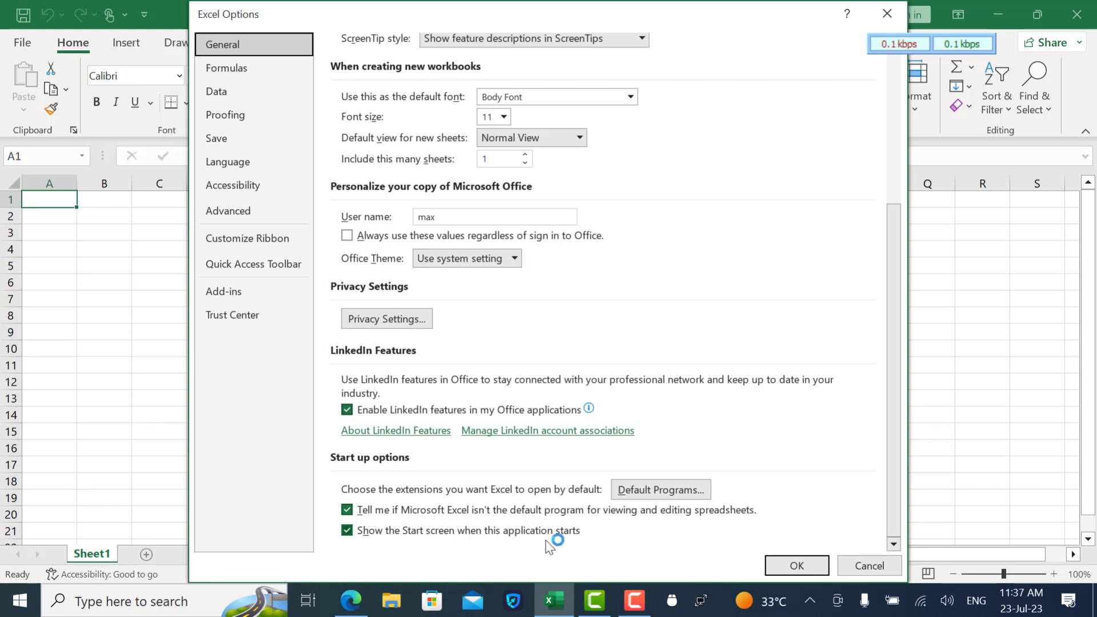
left_click(348, 531)
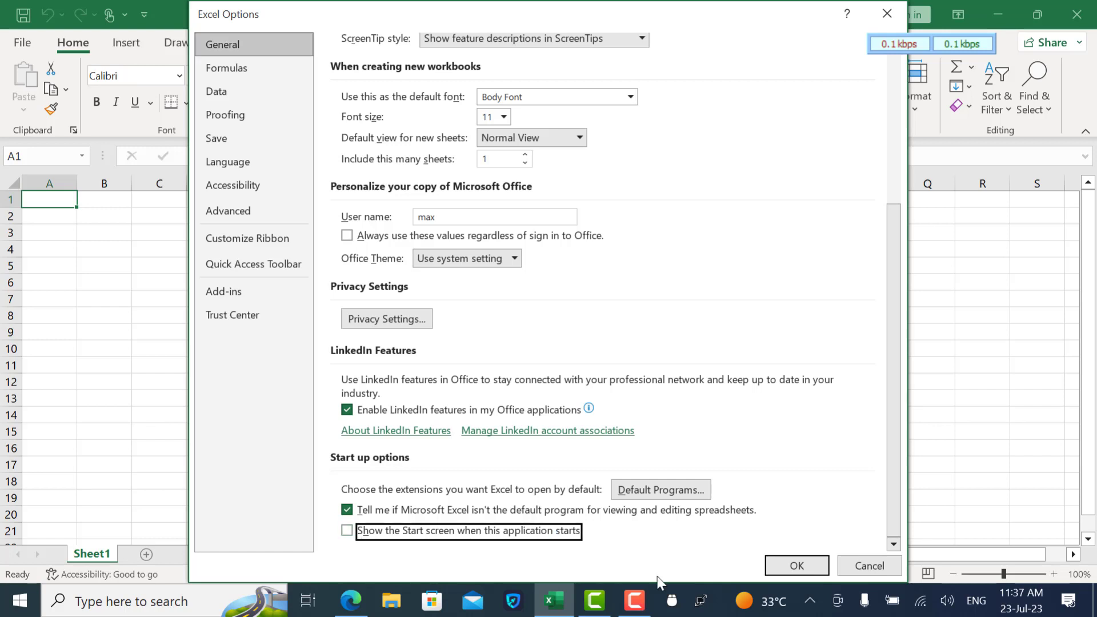
left_click(807, 569)
left_click(1086, 17)
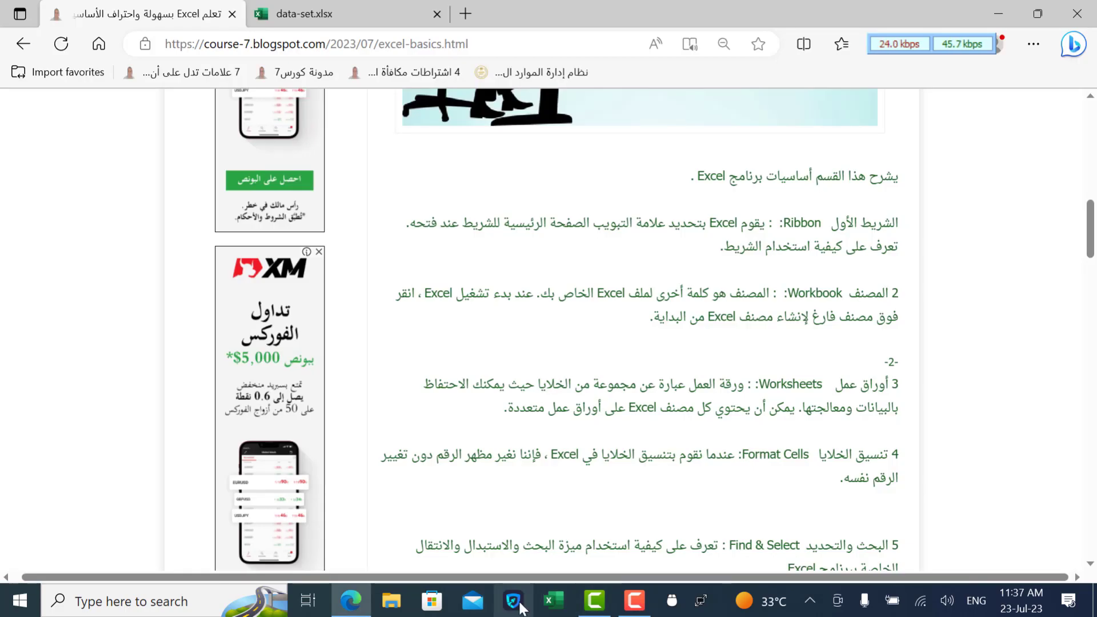
- Relaunch Excel into blank Book1 and dismiss the Get Genuine Office banner
left_click(552, 601)
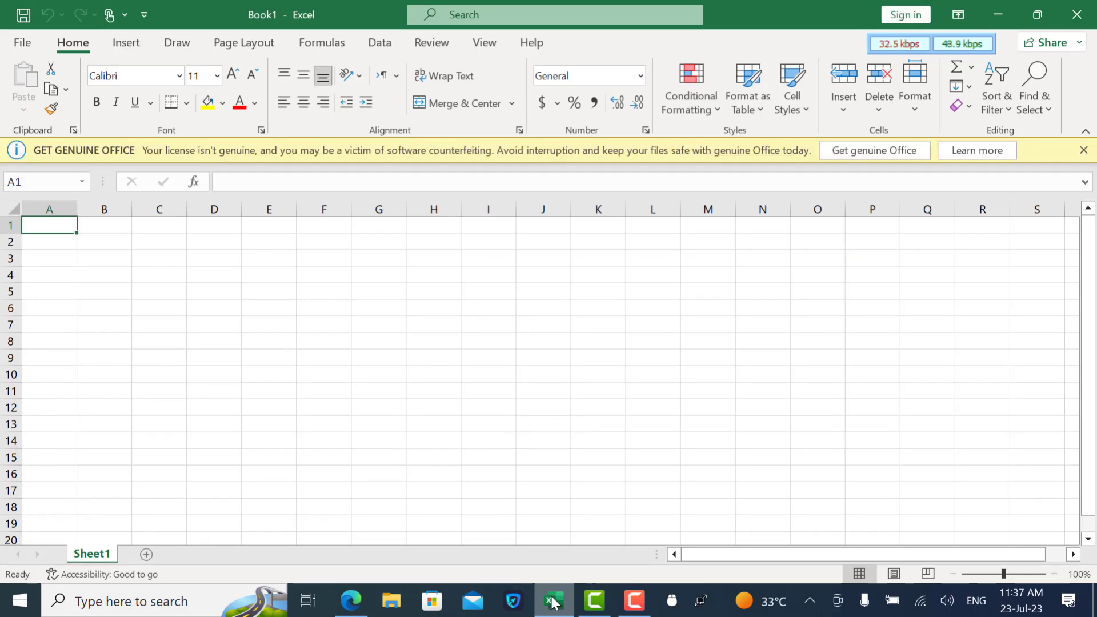
left_click(1084, 151)
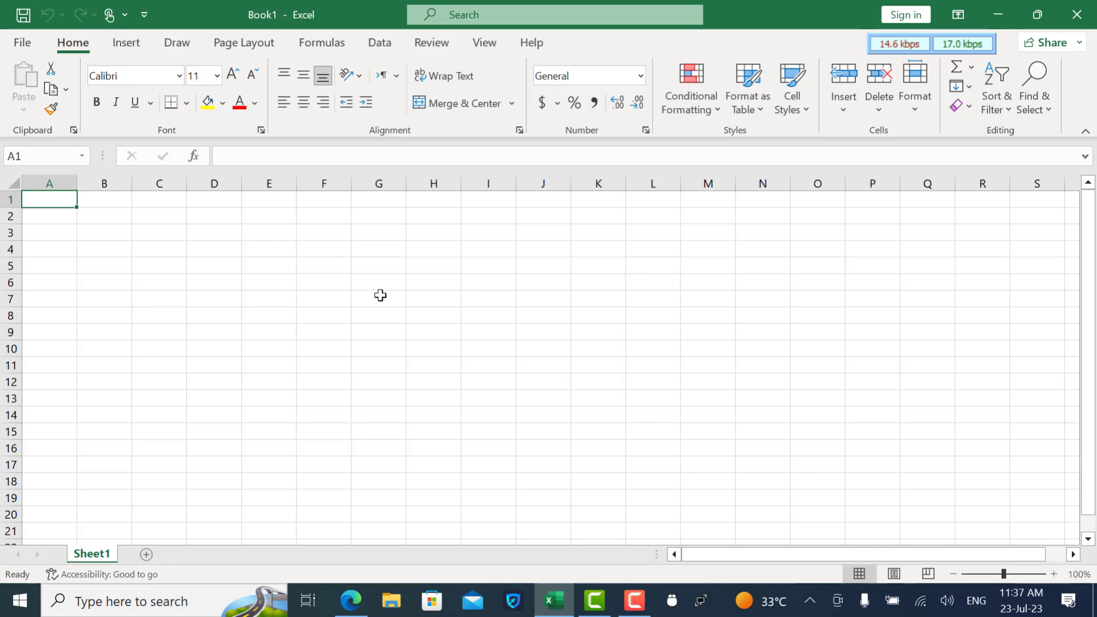
left_click(1020, 224)
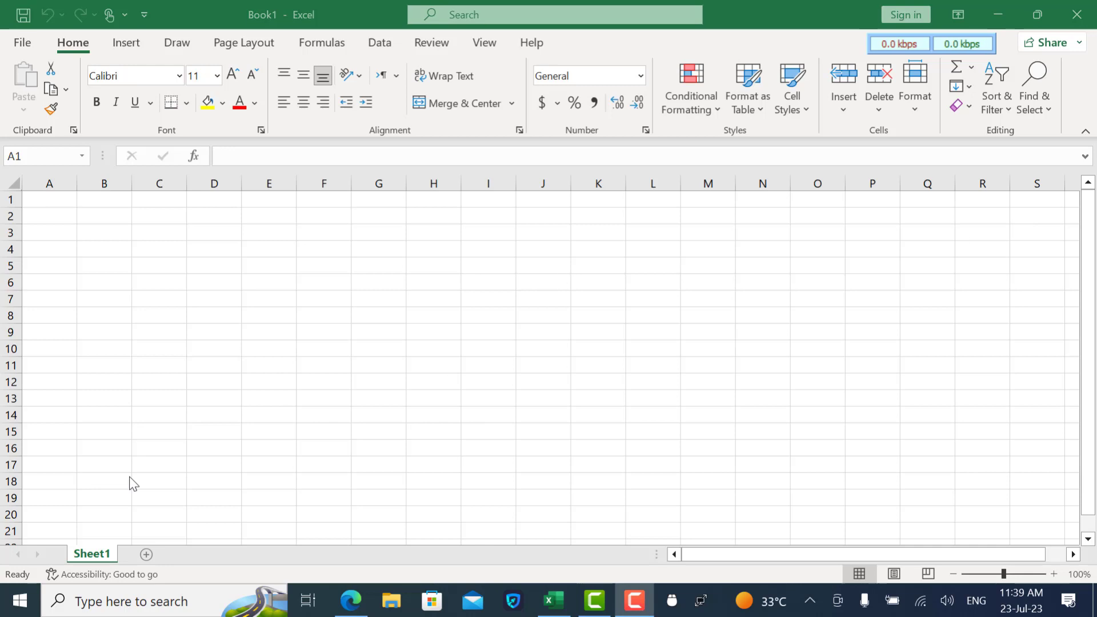
- Rename Sheet1 to dd1 and add a second sheet named dd2
left_click(100, 555)
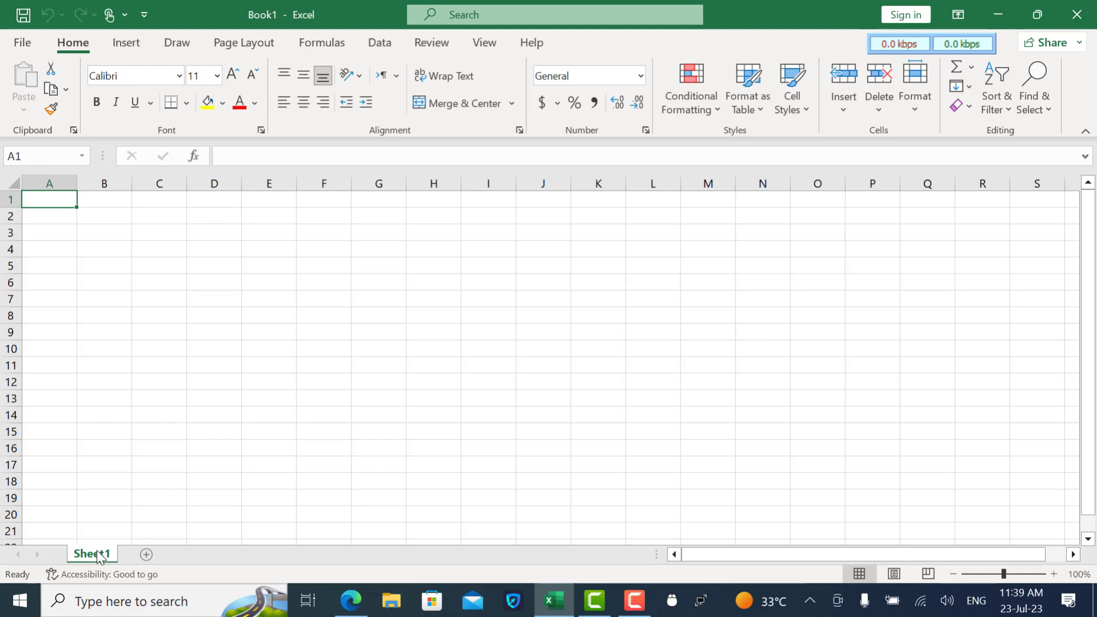
double_click(98, 555)
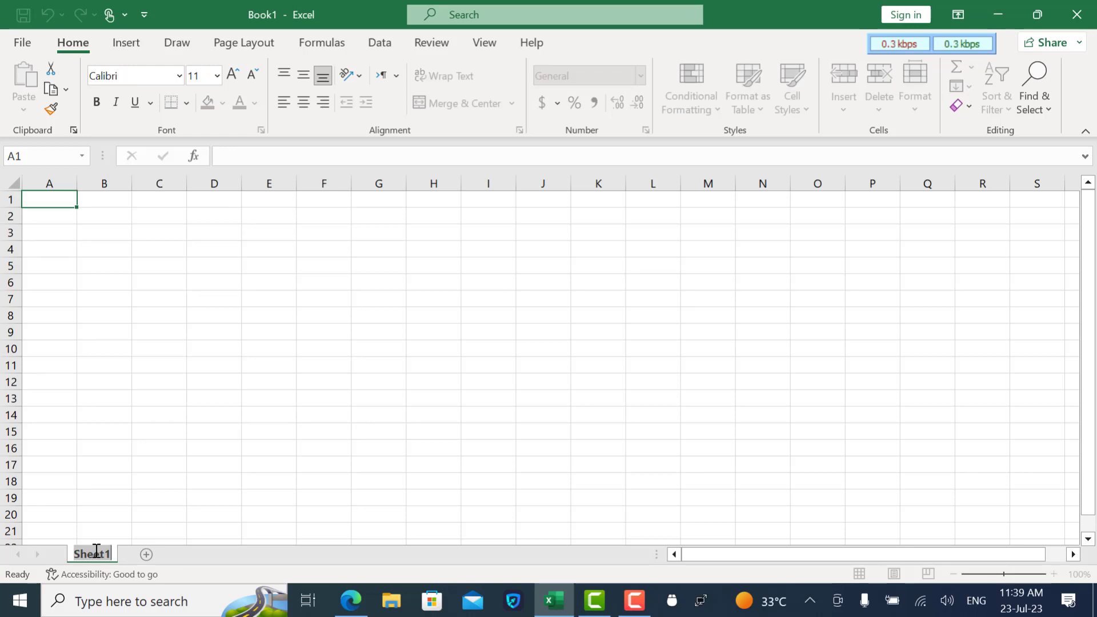
type("dd1")
key("Return")
left_click(214, 332)
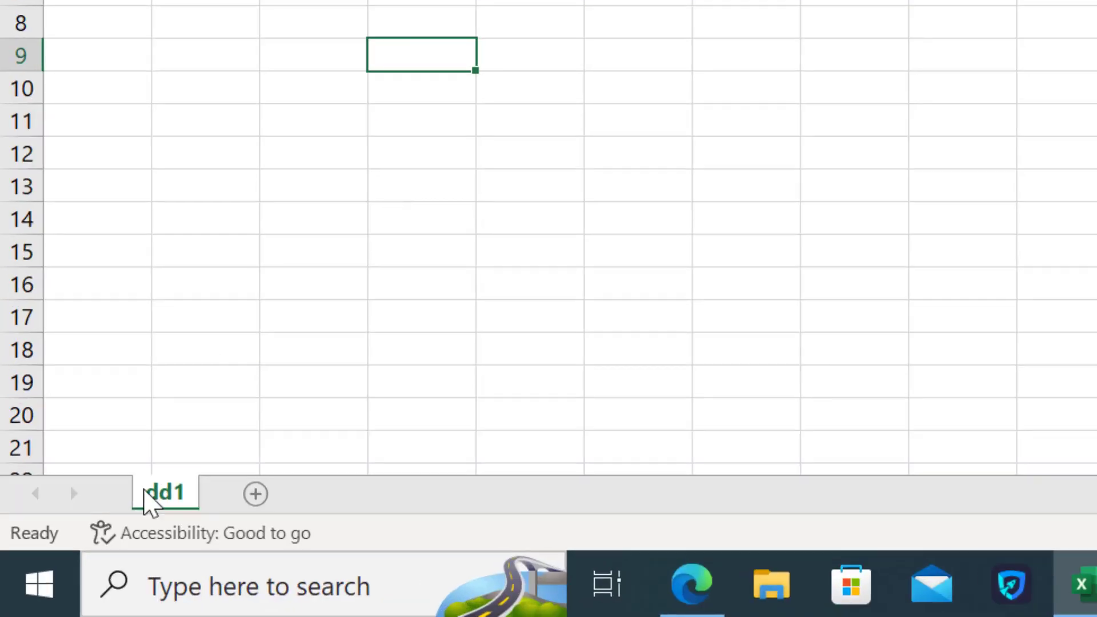
left_click(251, 502)
double_click(252, 493)
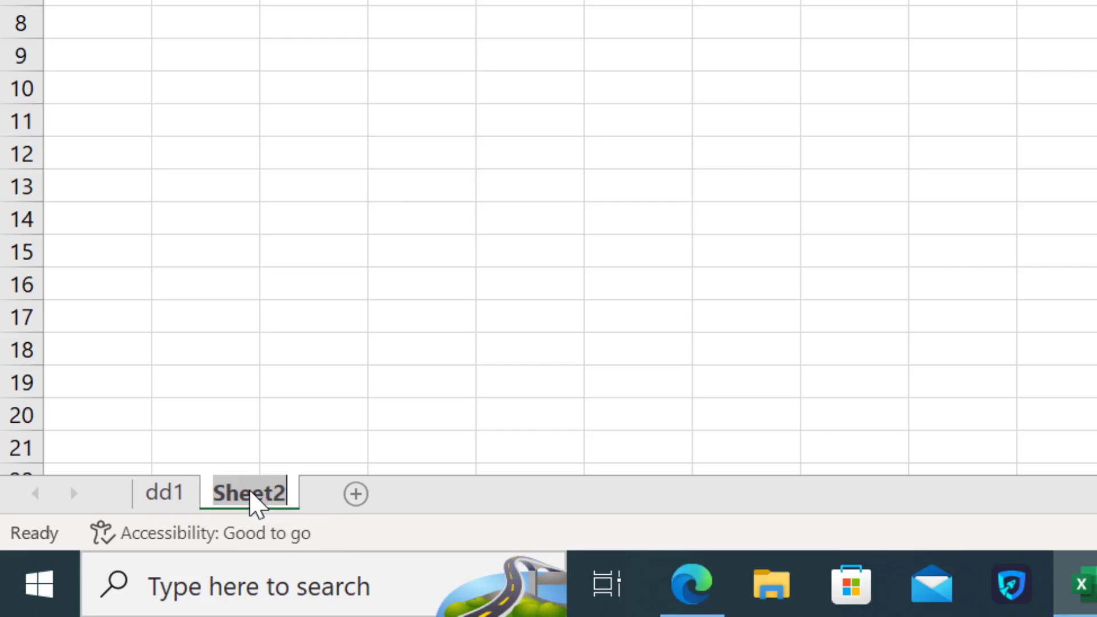
type("dd")
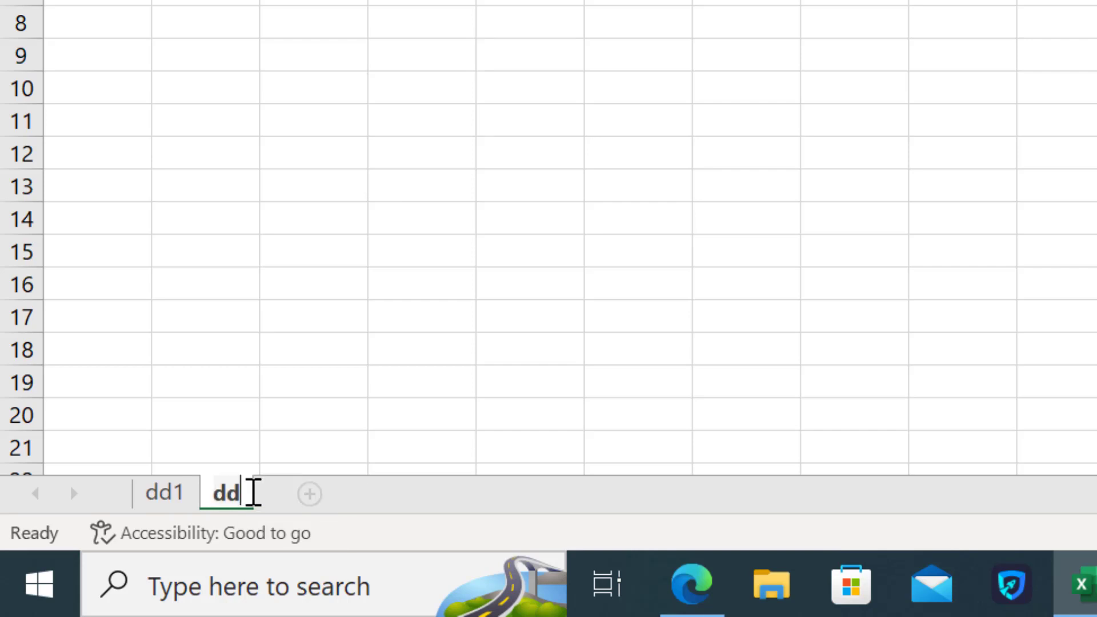
type("2")
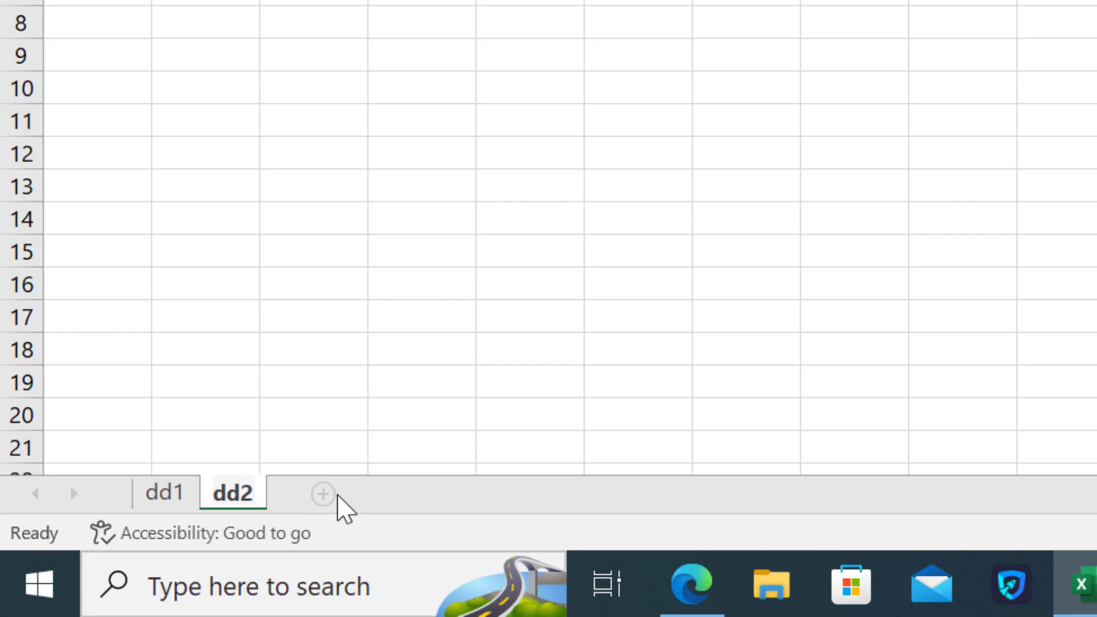
- Add a third sheet named hh, then try naming a fourth sheet hh and dismiss the duplicate warning
left_click(323, 494)
double_click(335, 493)
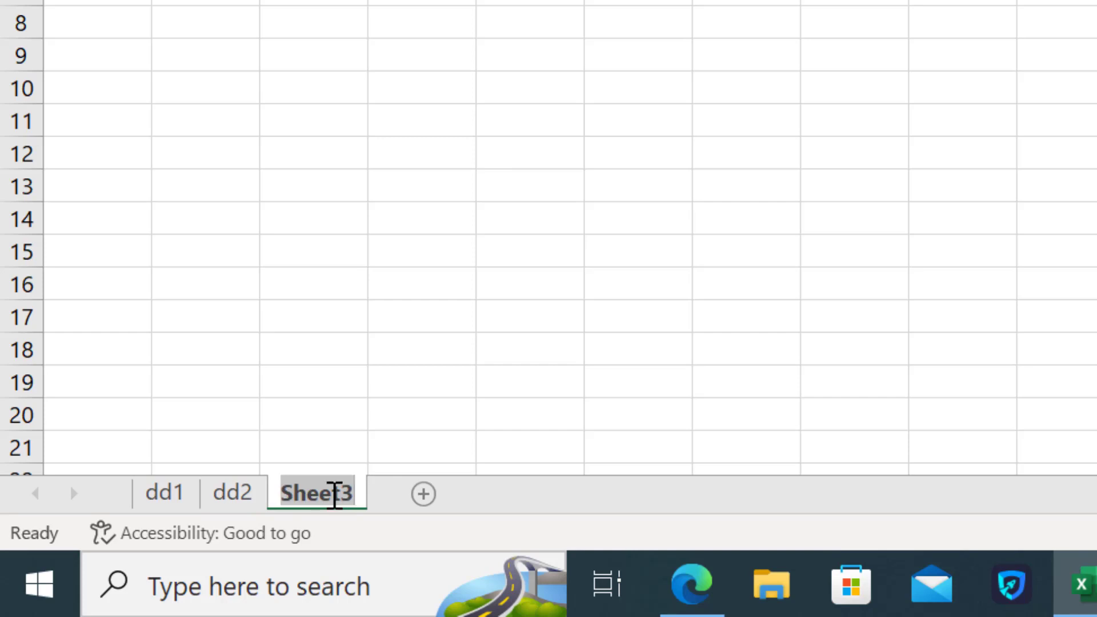
type("hh")
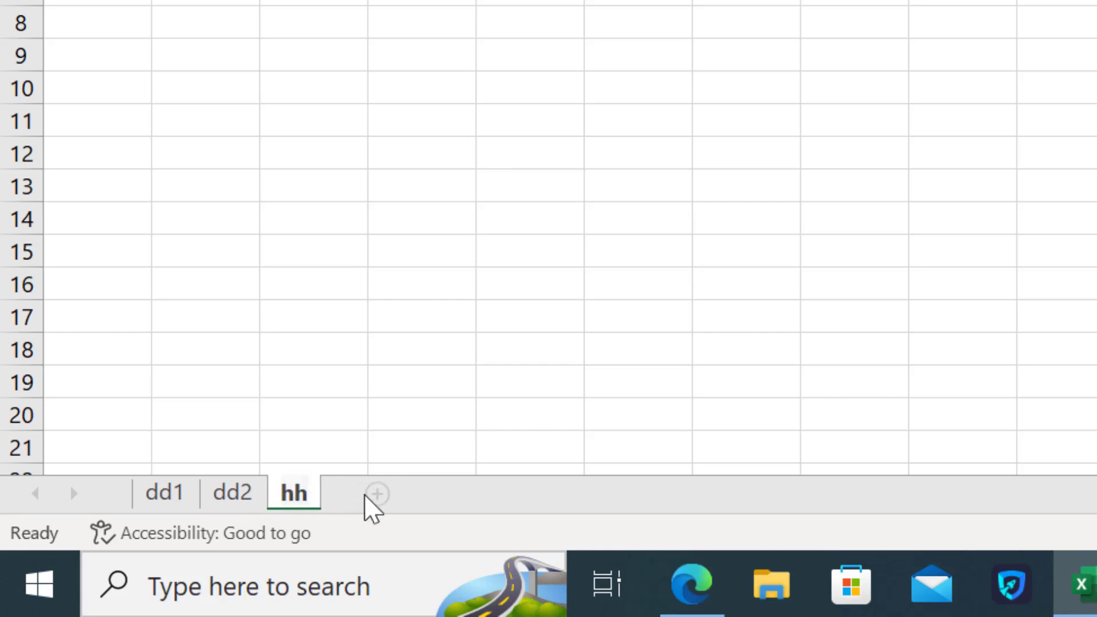
left_click(368, 495)
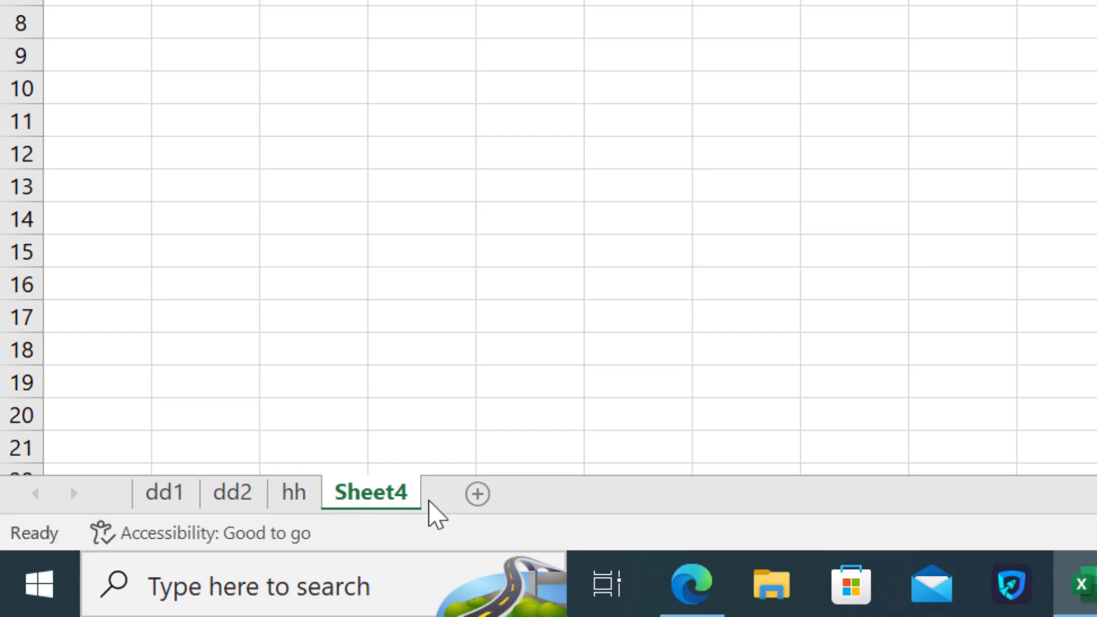
double_click(394, 493)
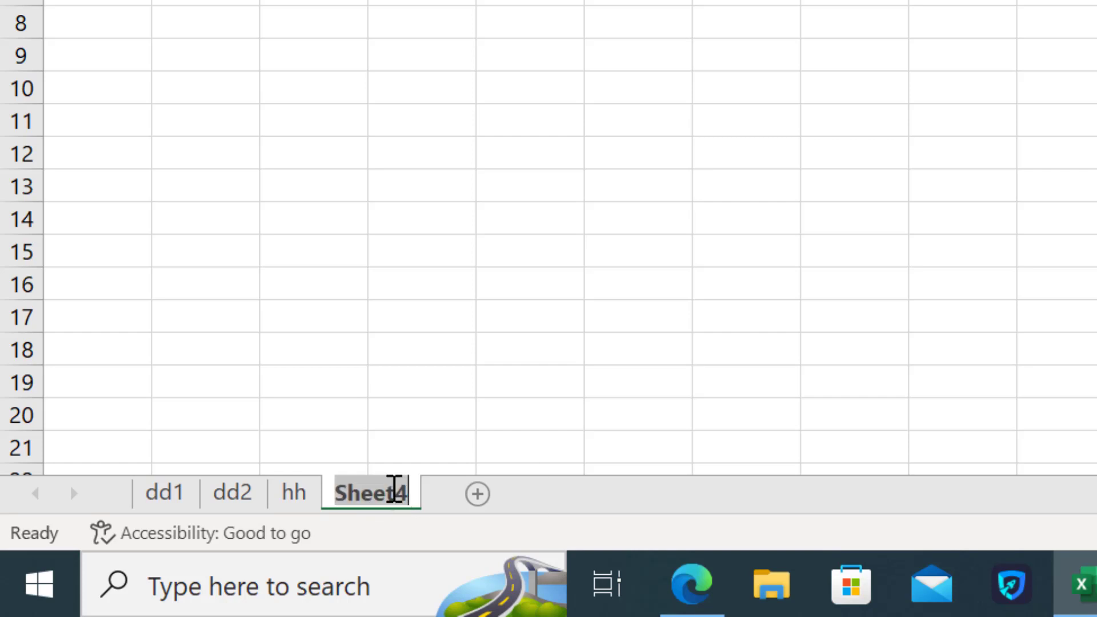
type("hh")
left_click(465, 370)
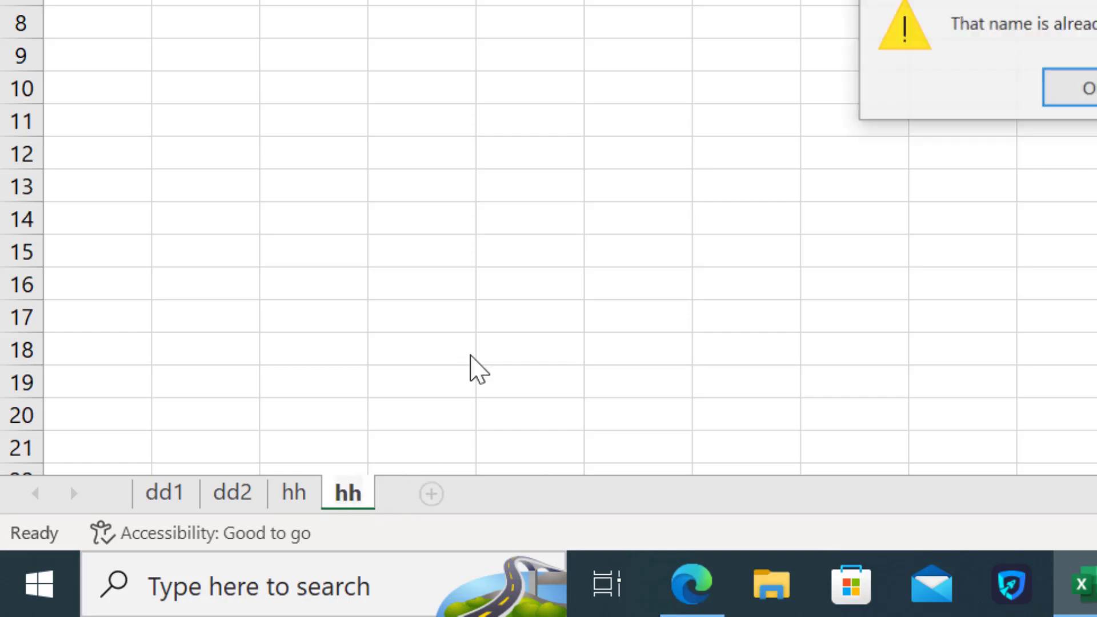
key("Return")
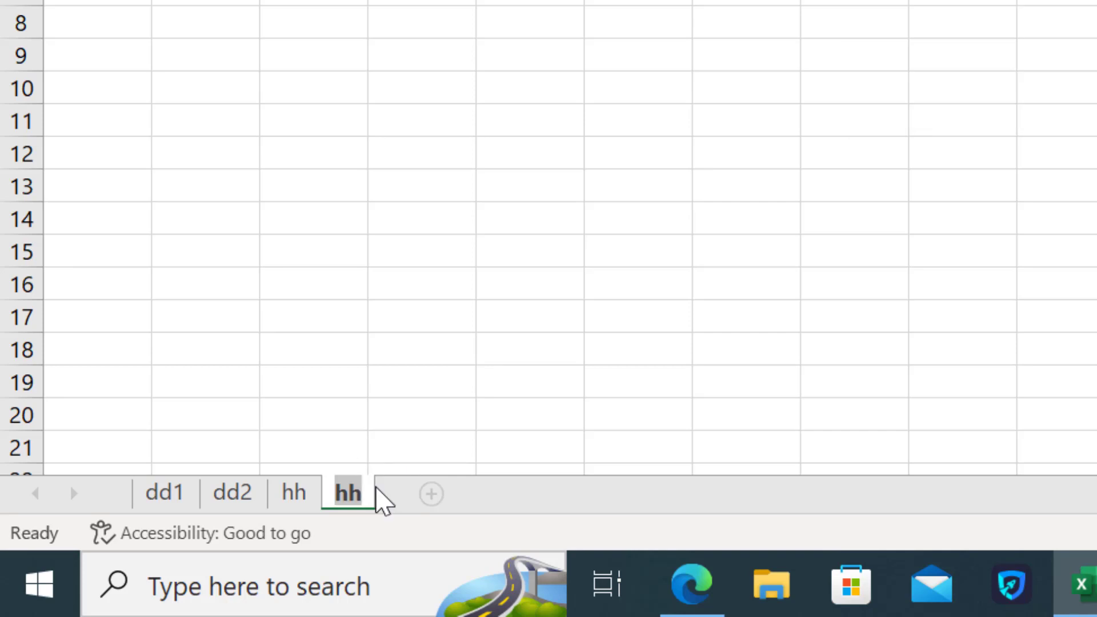
- Name the fourth sheet ggg and add Sheet5, Sheet6 and Sheet7
type("ggg")
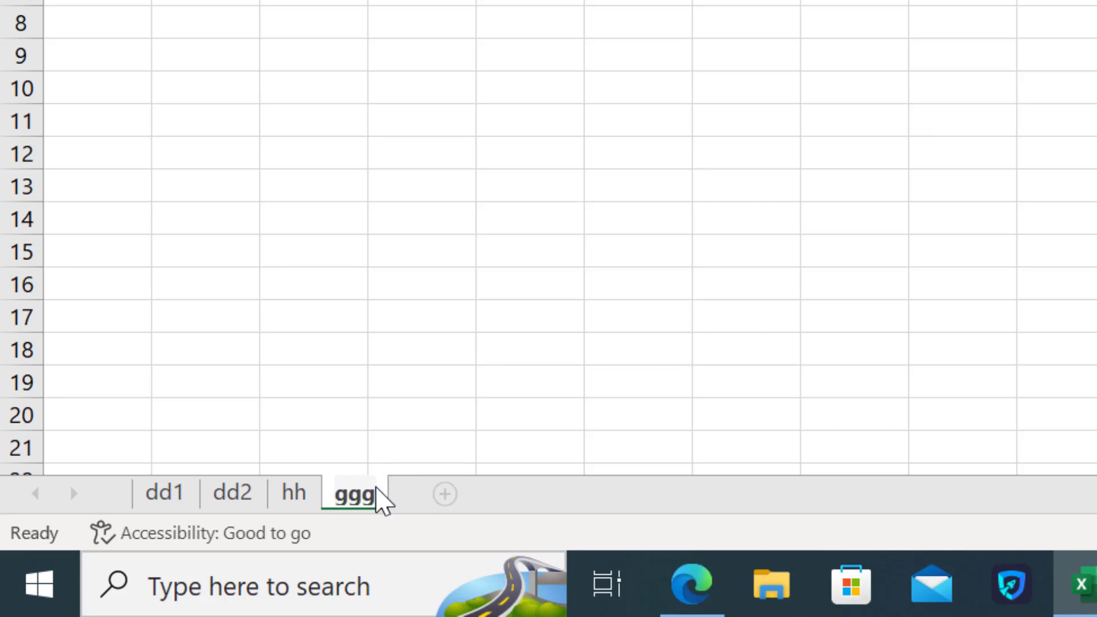
left_click(486, 383)
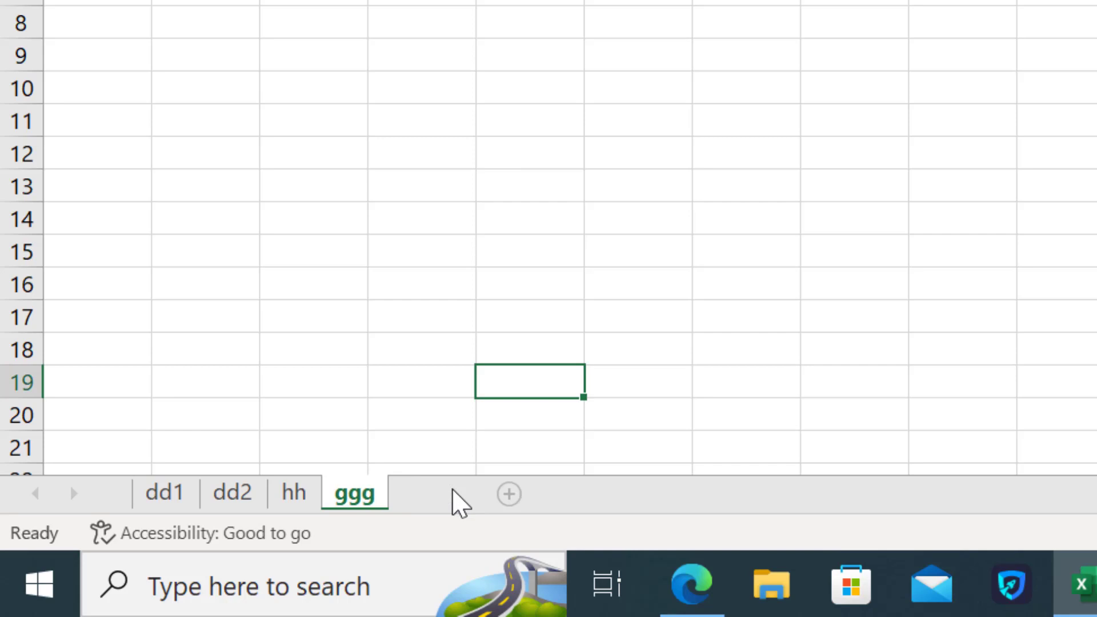
left_click(509, 494)
left_click(543, 495)
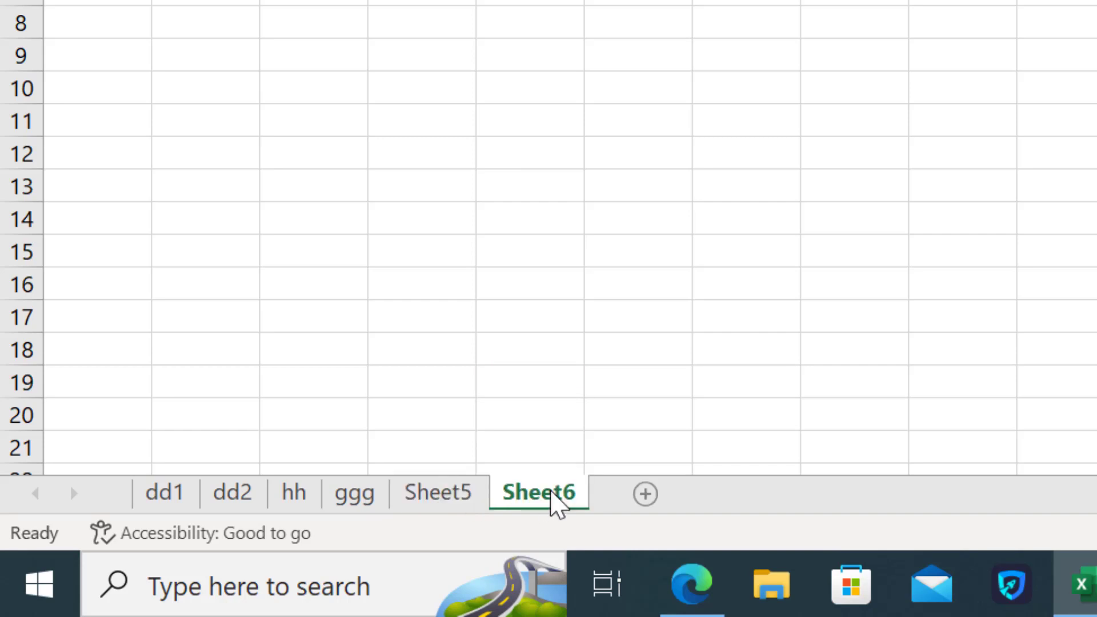
left_click(647, 494)
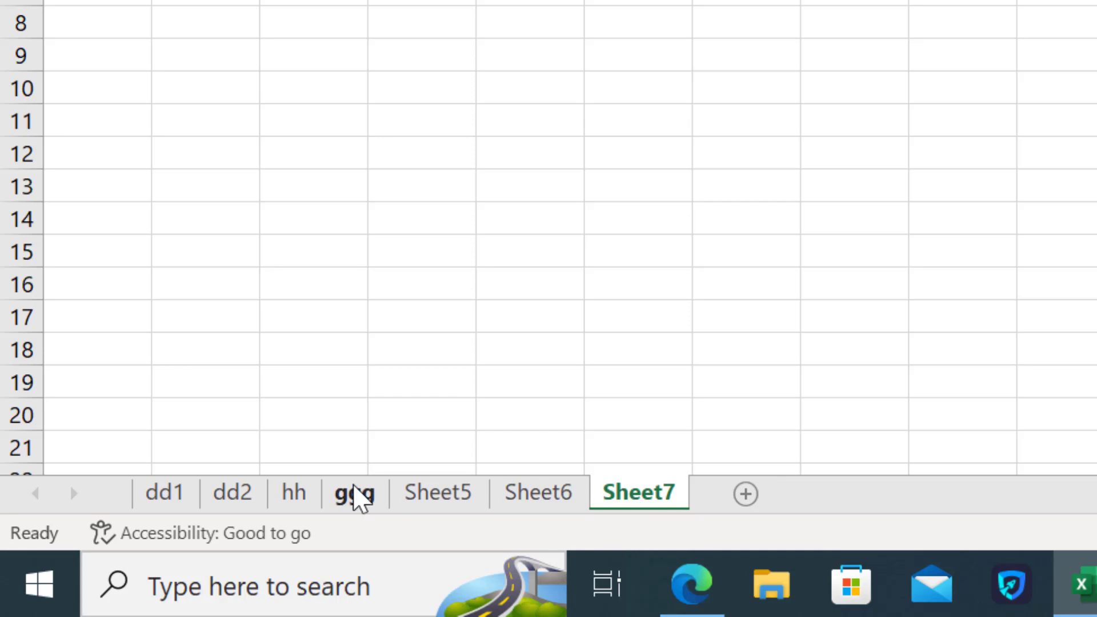
- Delete sheet dd1, move dd2 after hh, and move ggg to the front
left_click(168, 495)
right_click(169, 495)
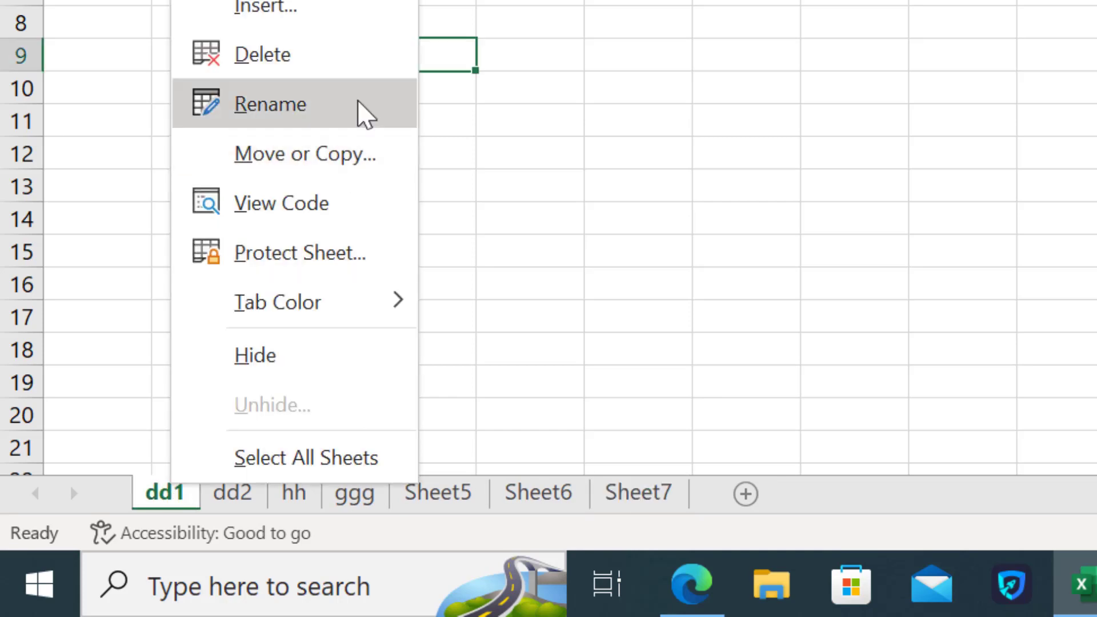
left_click(372, 54)
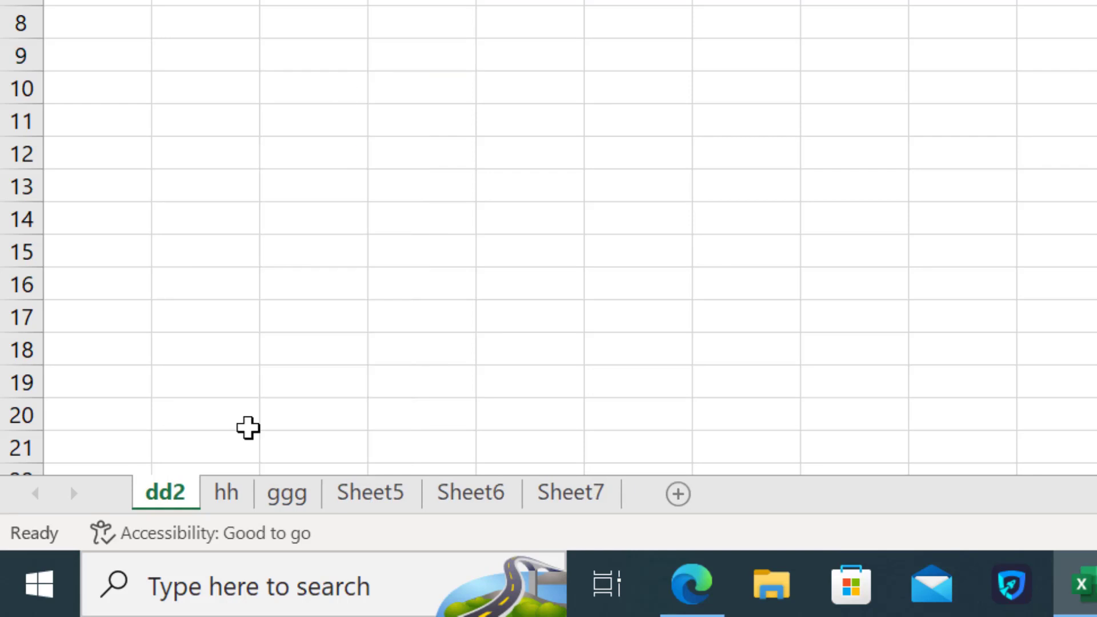
left_click_drag(176, 502, 260, 503)
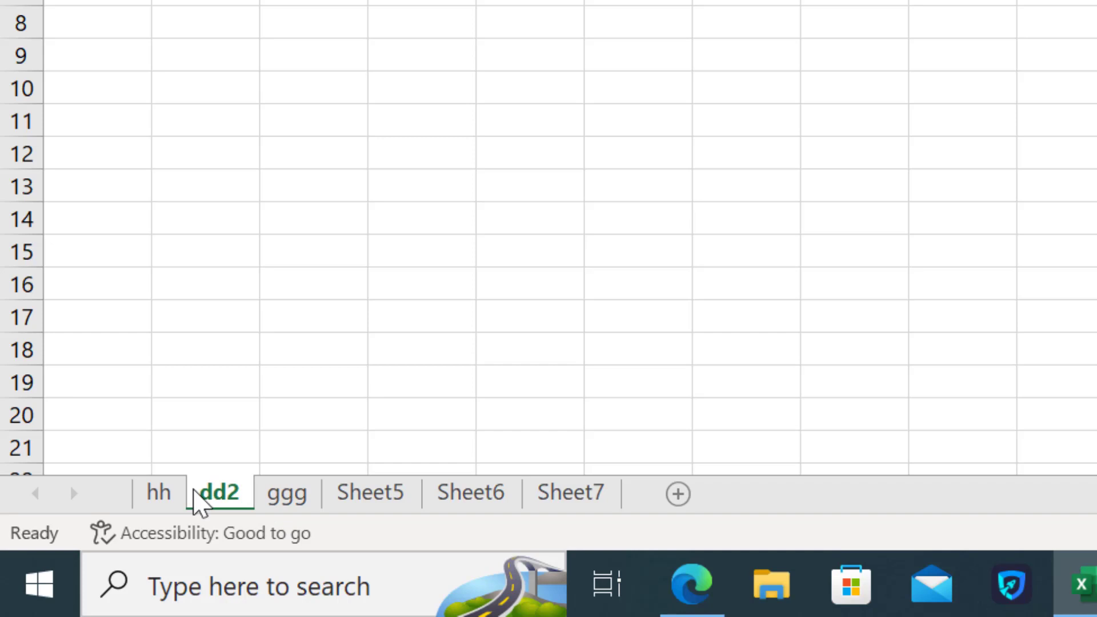
left_click_drag(287, 506, 160, 508)
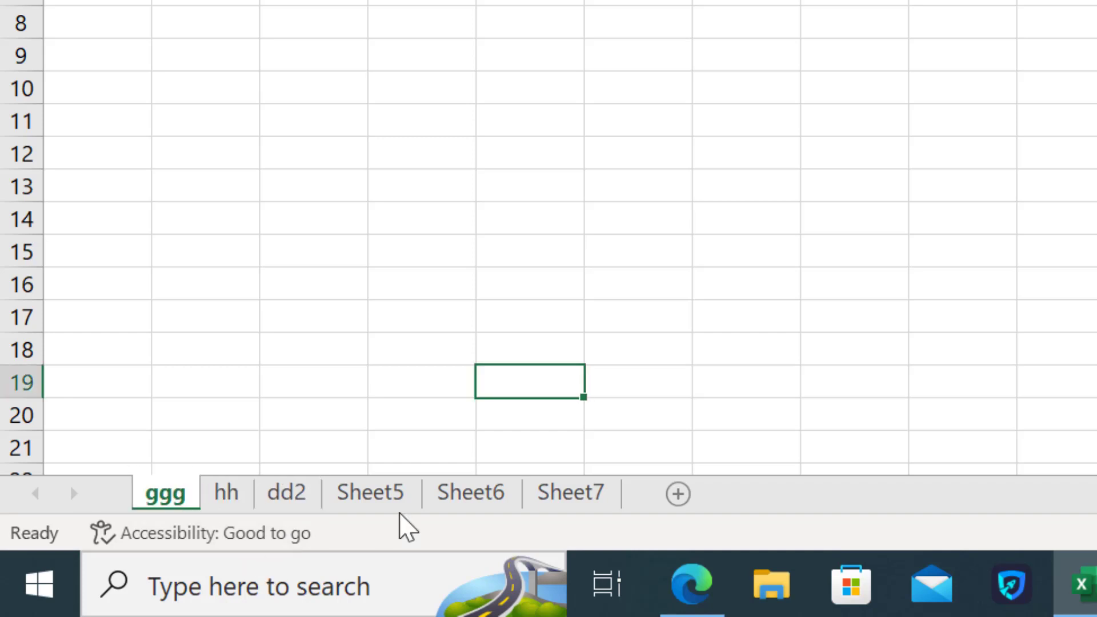
- Insert a new blank worksheet, Sheet8, before dd2
right_click(299, 493)
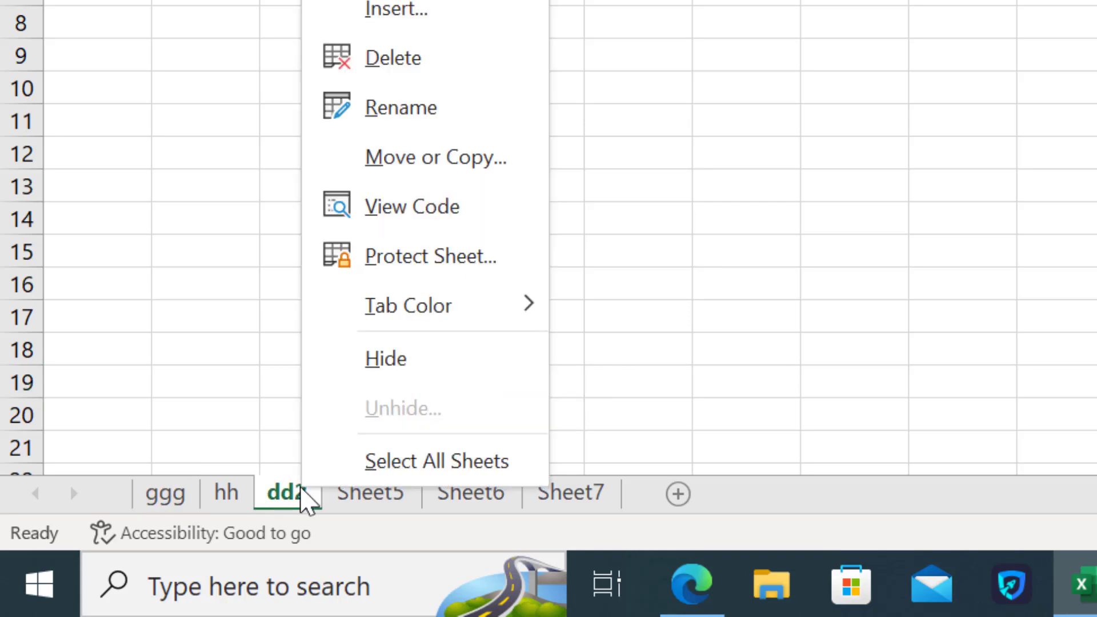
left_click(508, 23)
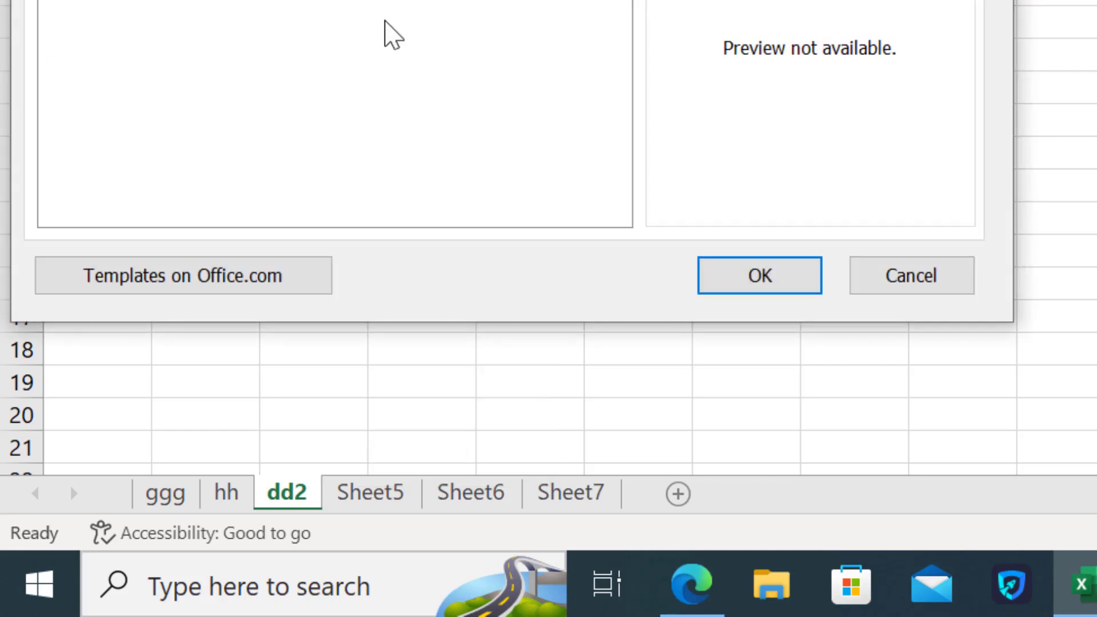
left_click(746, 277)
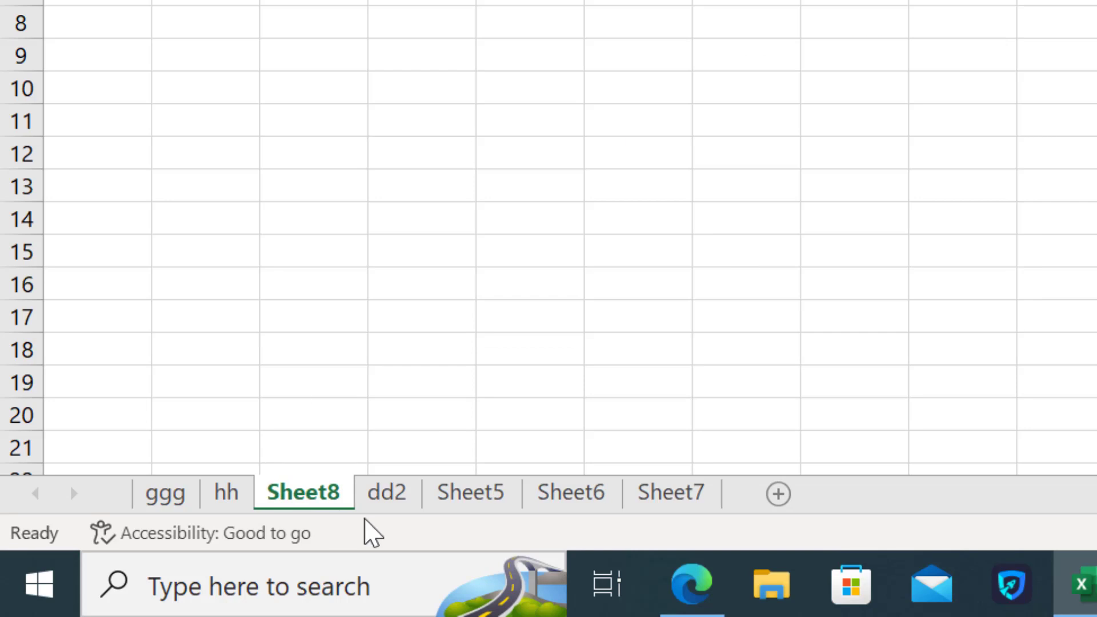
- Rename sheet dd2 to fff
left_click(386, 503)
right_click(386, 504)
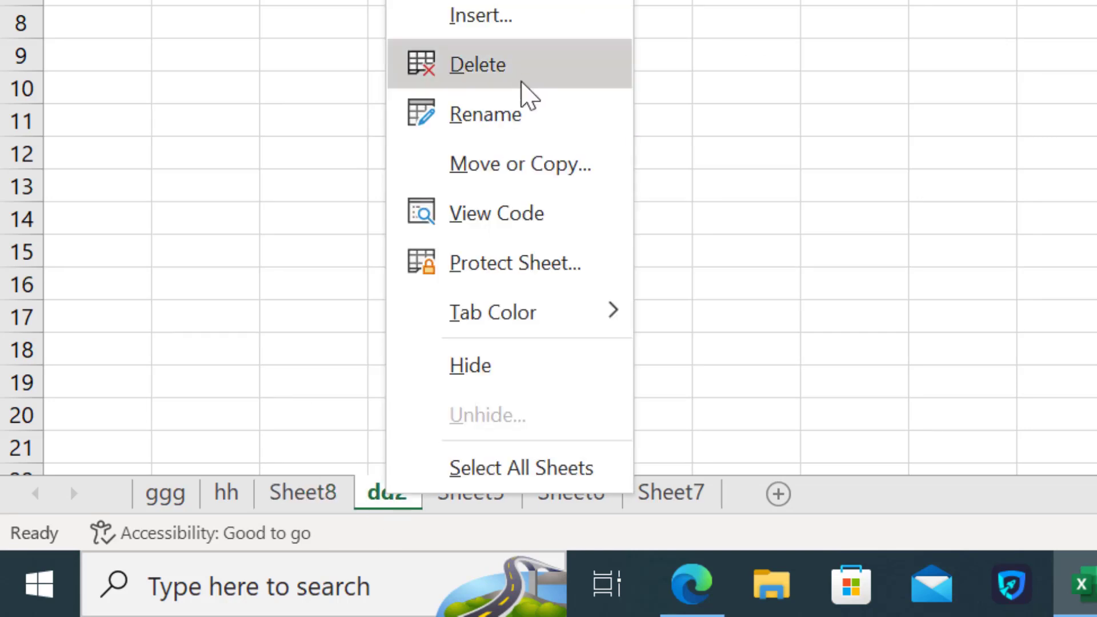
left_click(537, 114)
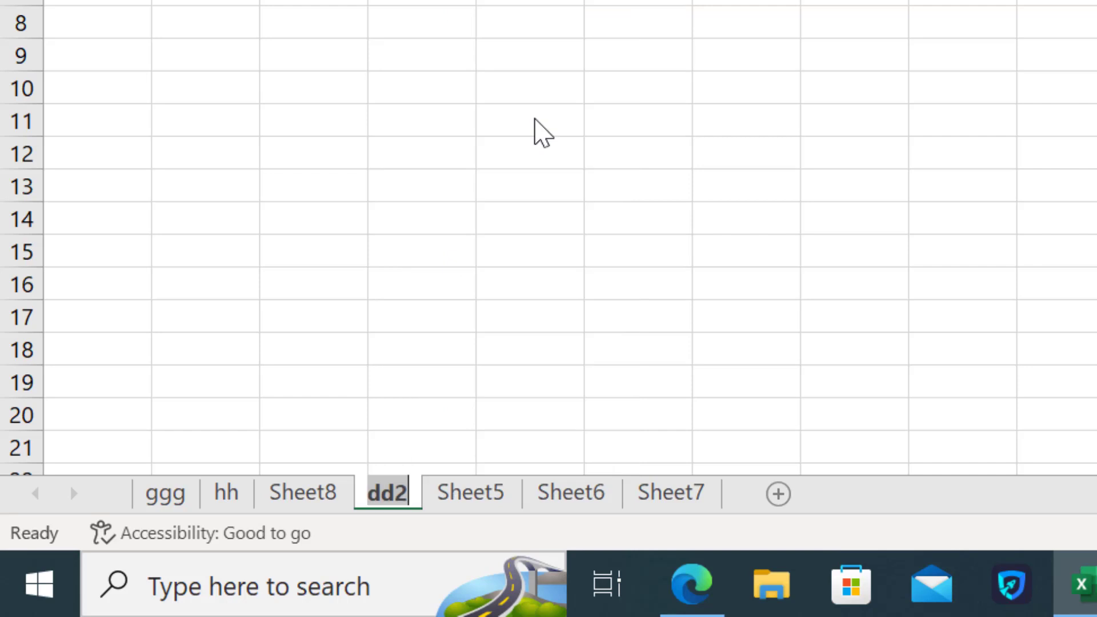
type("ff")
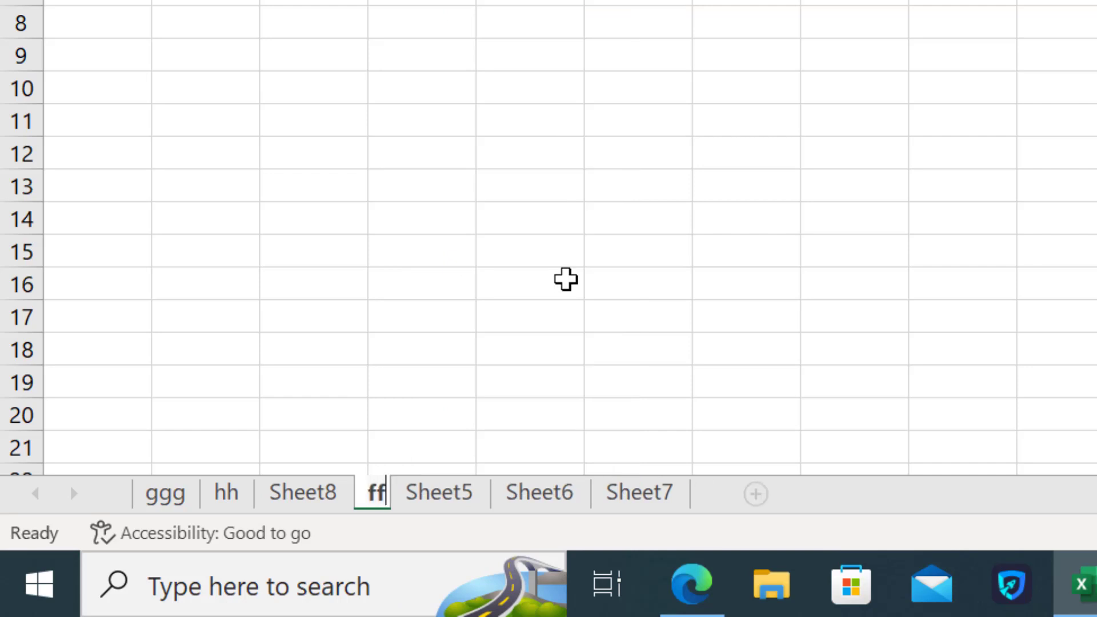
type("f")
left_click(565, 279)
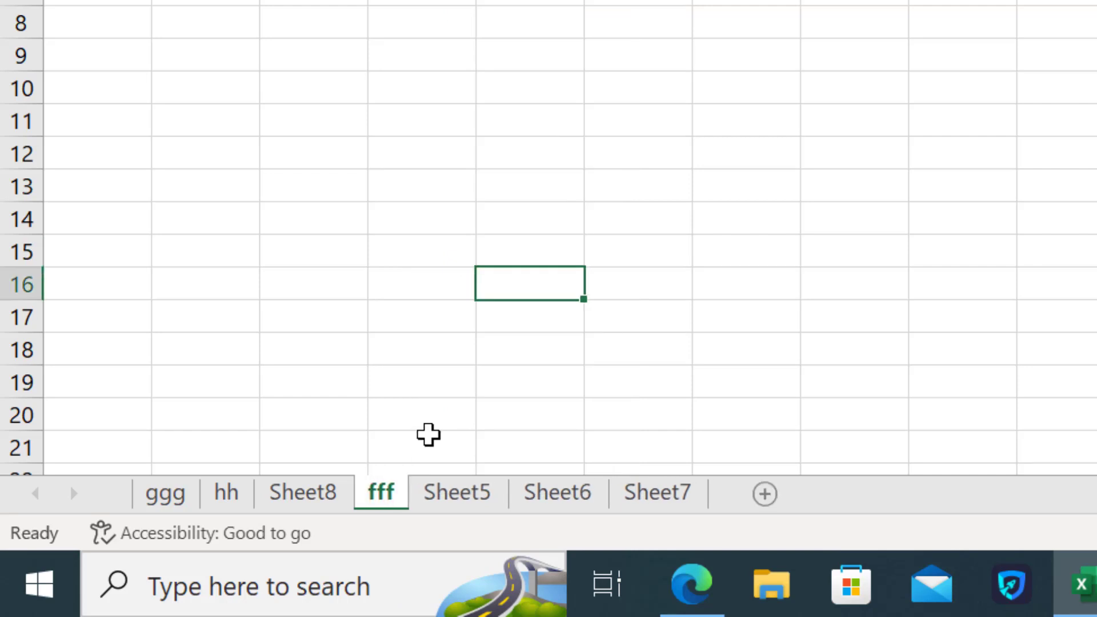
- On sheet fff, enter sdfsdfsd in C11 and dsfdsfd in C13
right_click(380, 498)
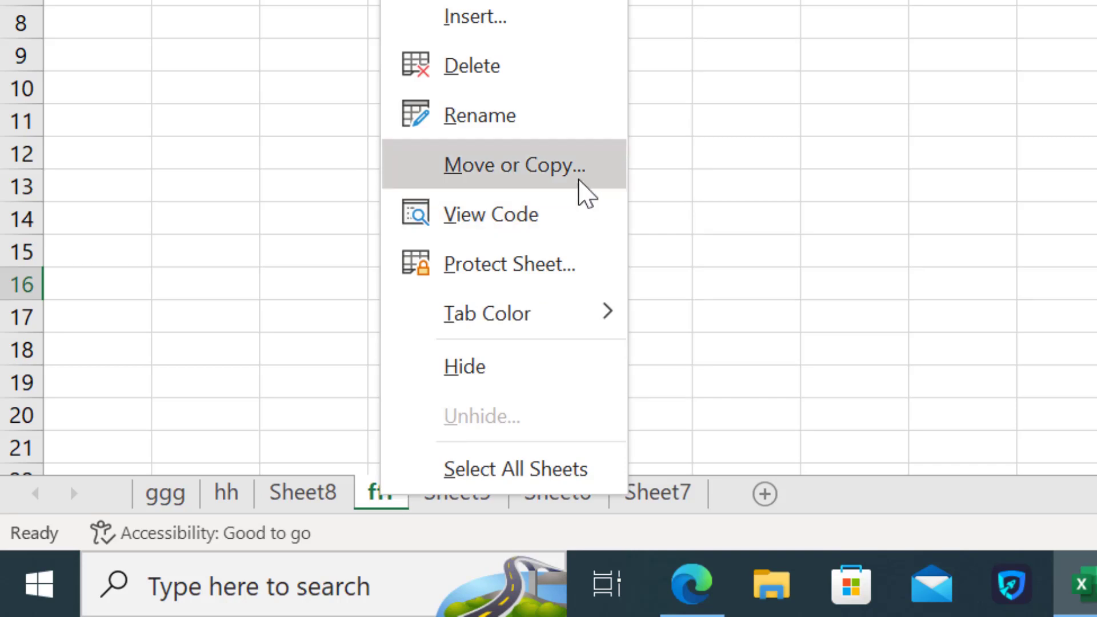
left_click(318, 225)
left_click(306, 133)
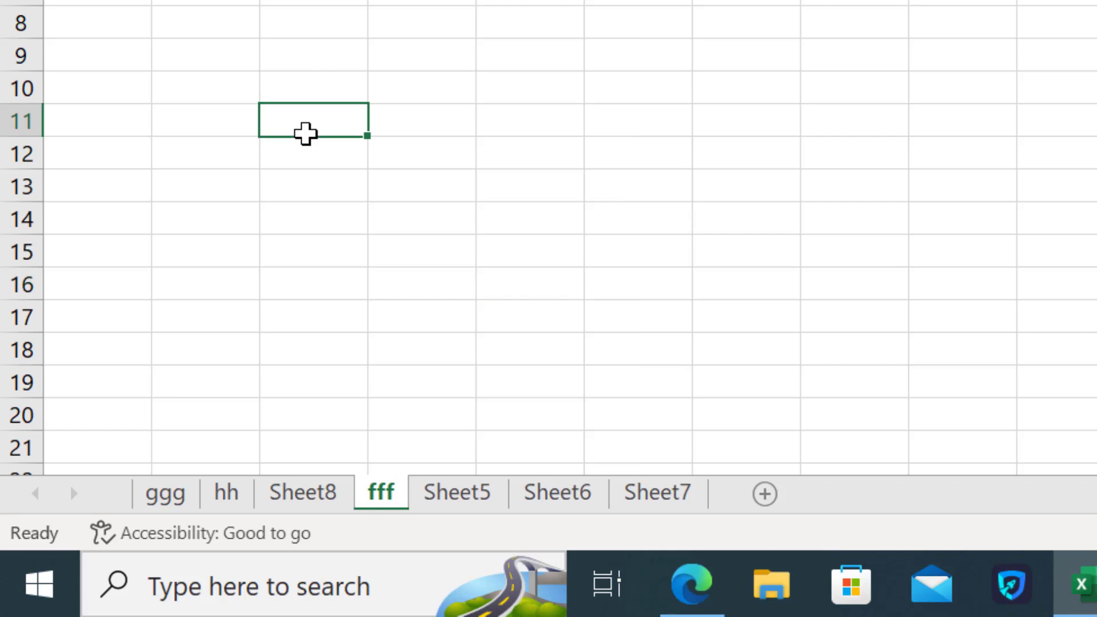
type("sdfsdfsd")
left_click(311, 187)
type("dsf")
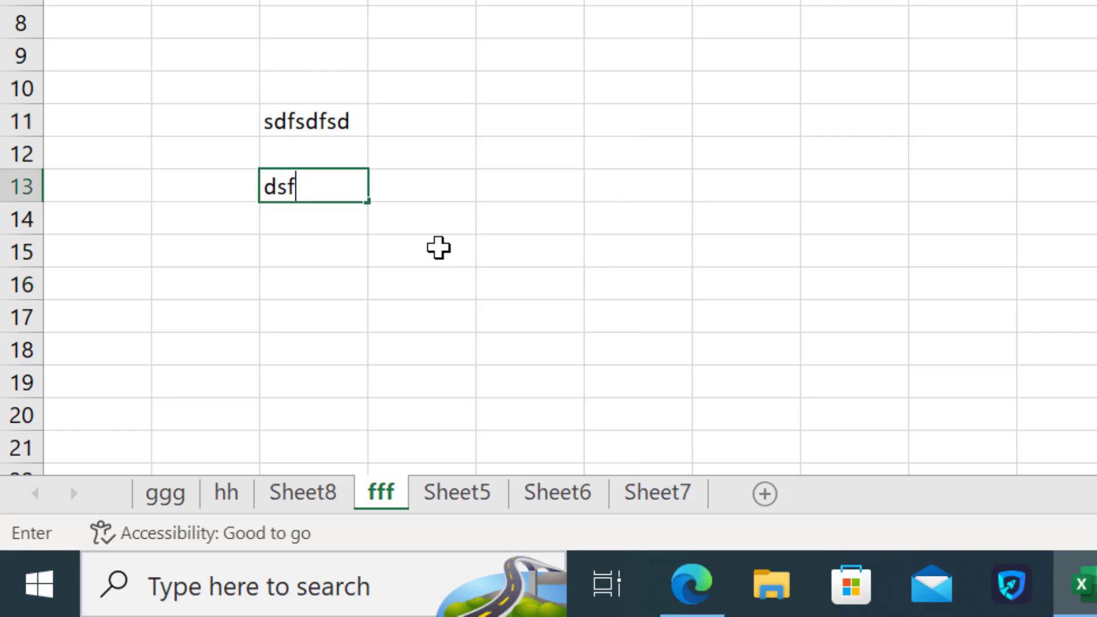
type("dsfd")
left_click(465, 228)
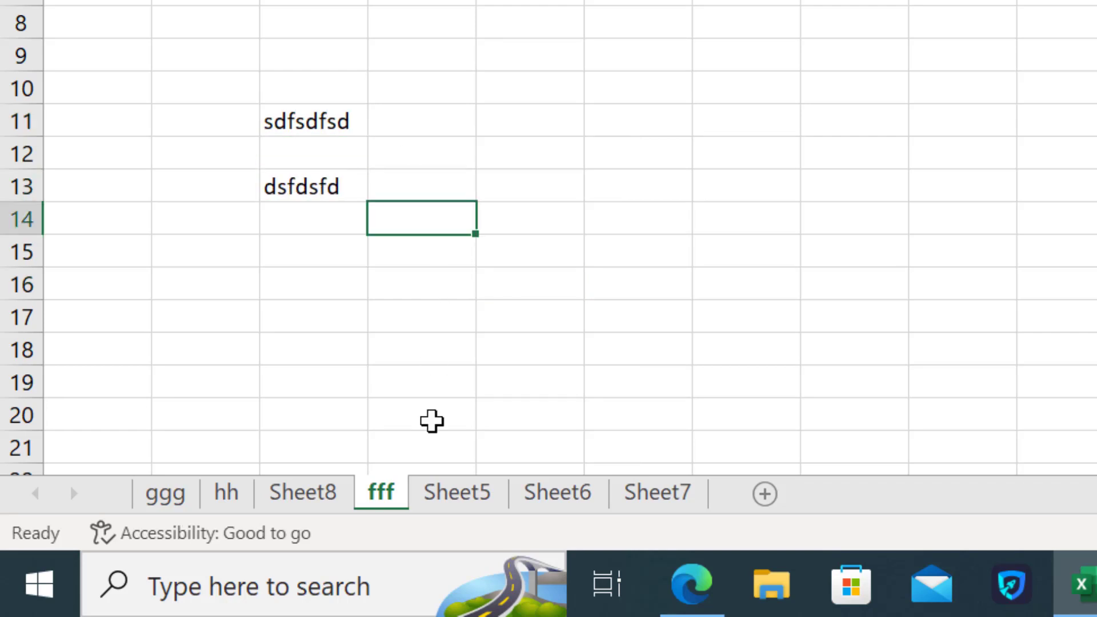
- Copy sheet fff to the front of the workbook as fff (2)
right_click(389, 488)
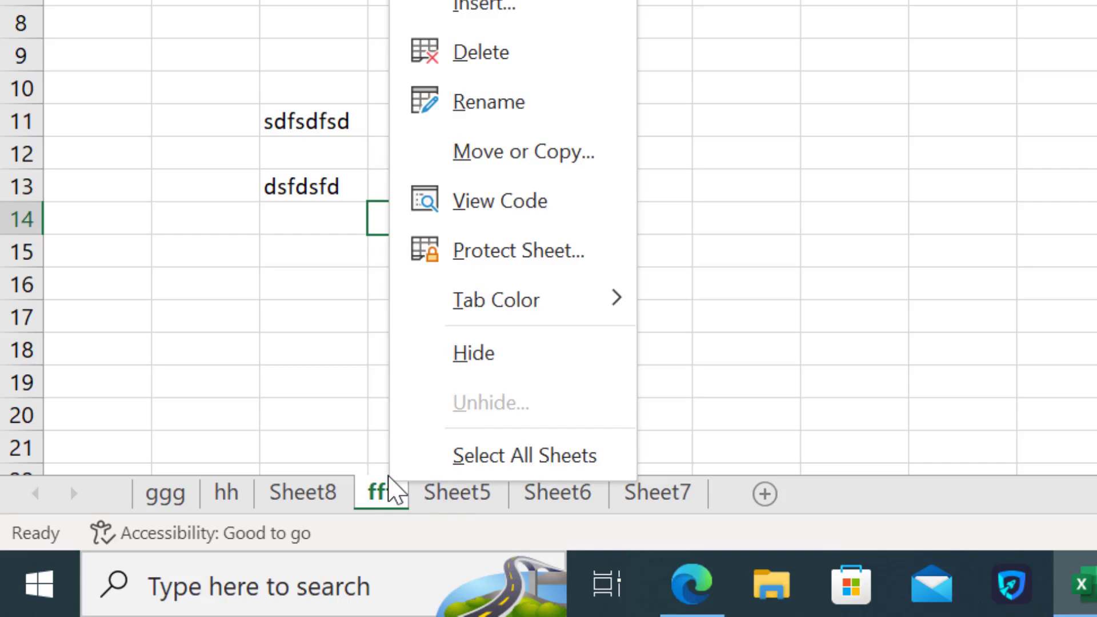
left_click(546, 172)
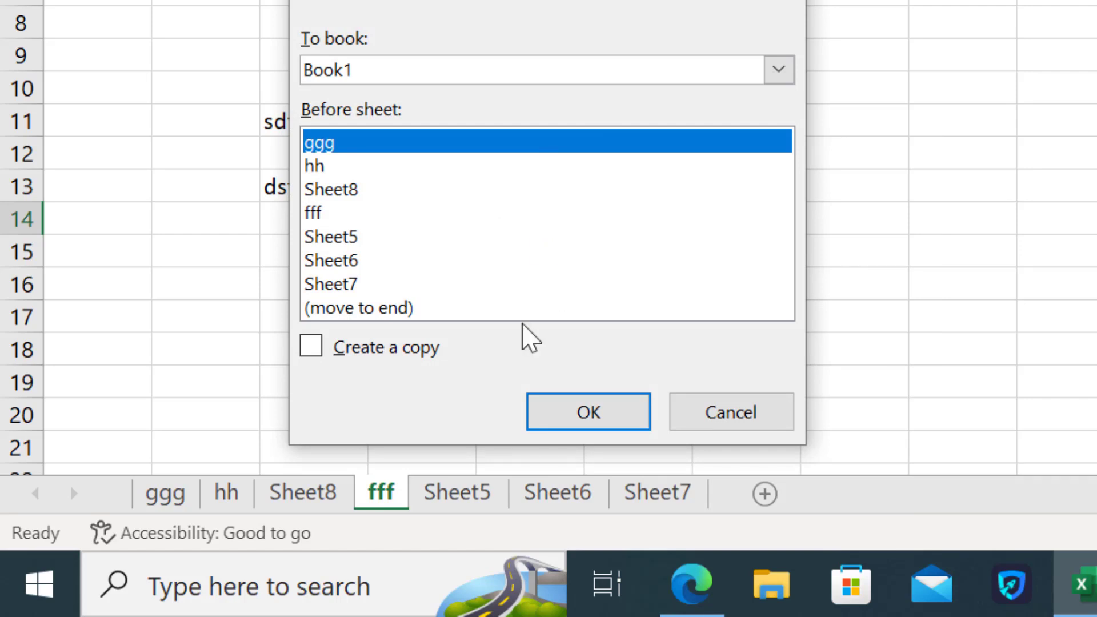
left_click(311, 346)
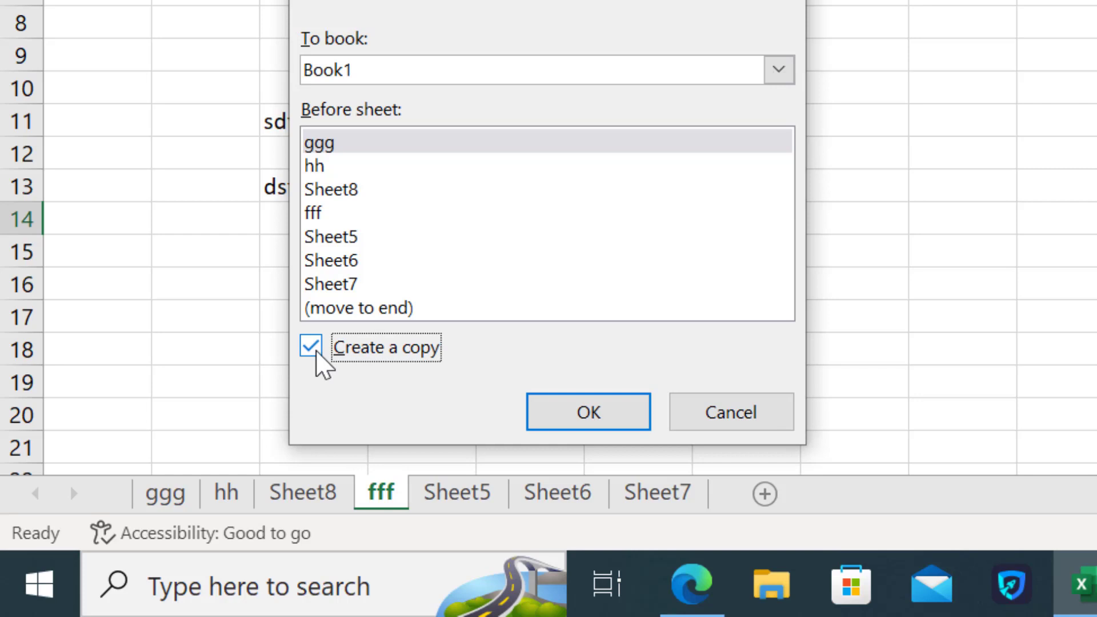
left_click(584, 412)
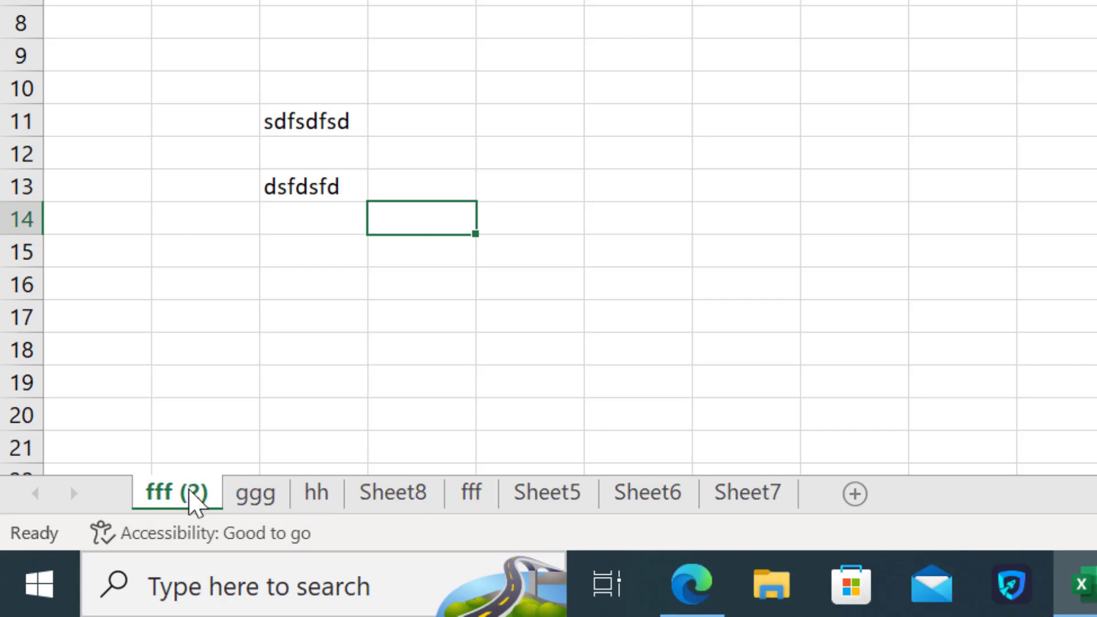
- Delete the duplicate fff (2) sheet and confirm the permanent deletion
left_click(467, 492)
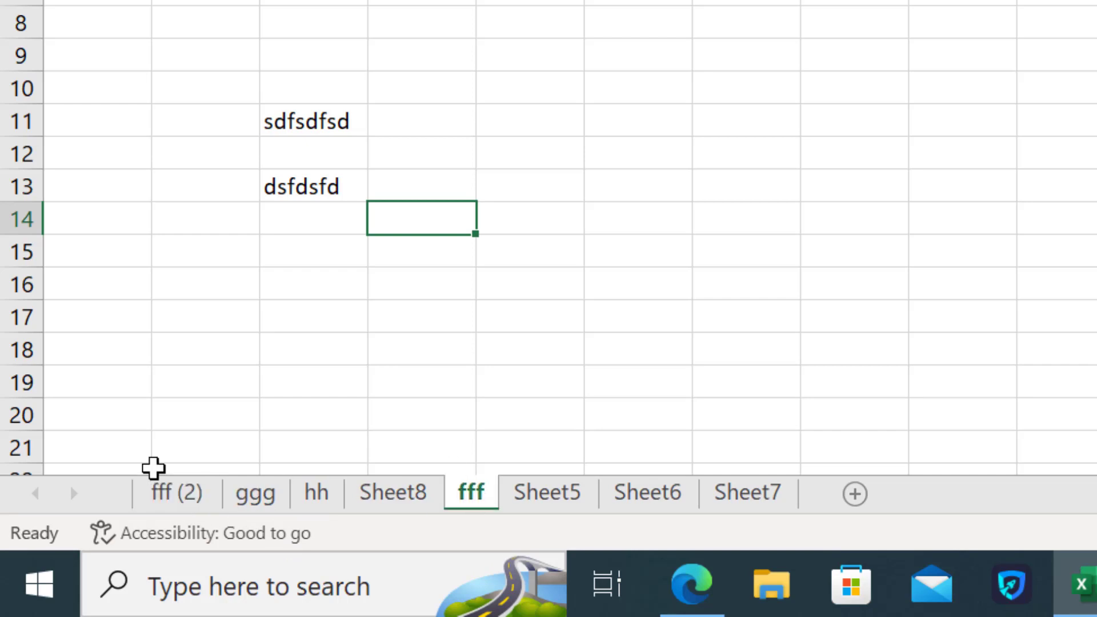
left_click(194, 503)
left_click(461, 504)
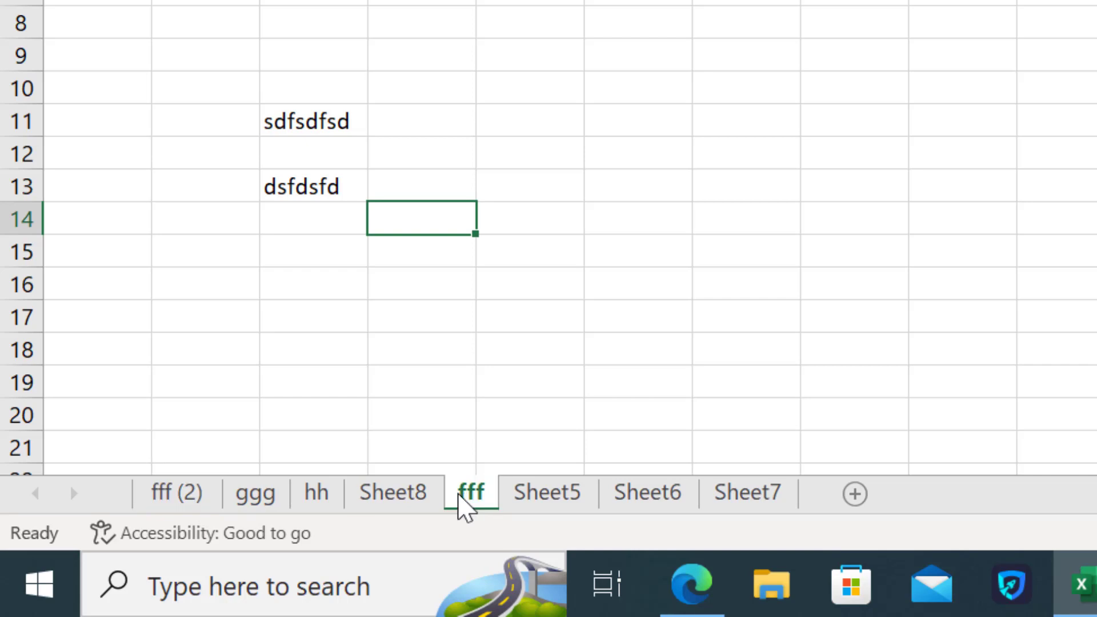
left_click(202, 500)
right_click(200, 503)
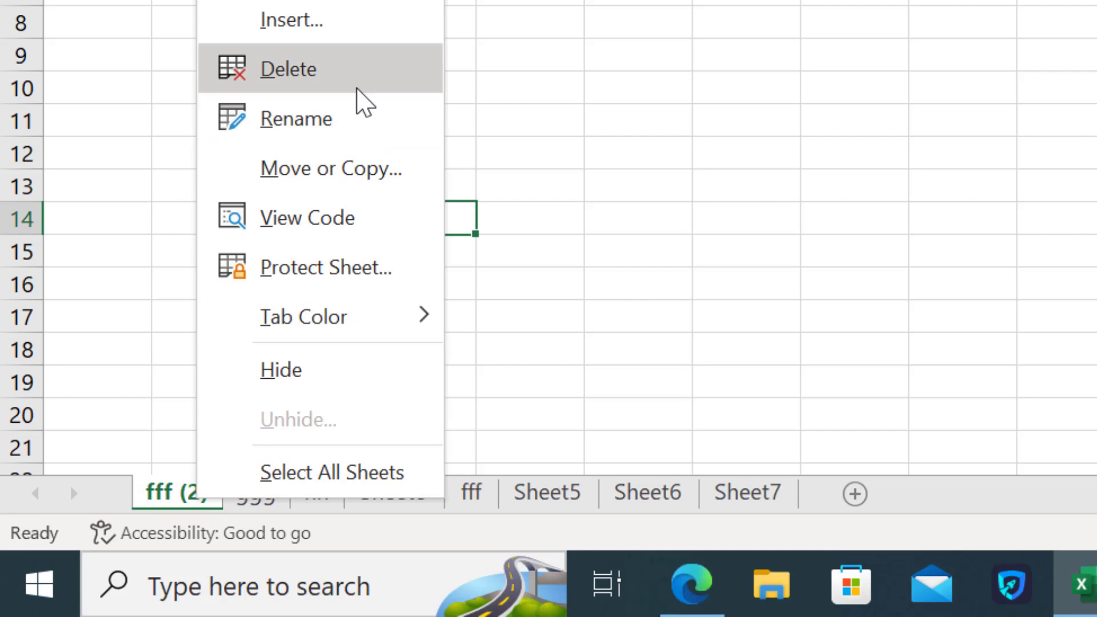
left_click(350, 70)
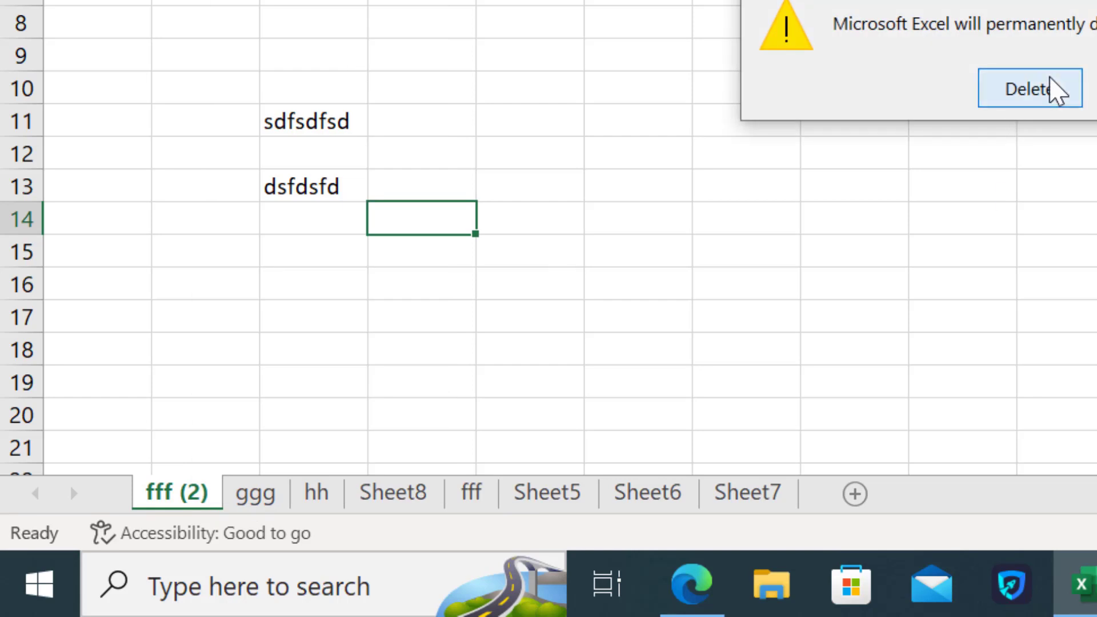
left_click(1054, 88)
left_click(387, 508)
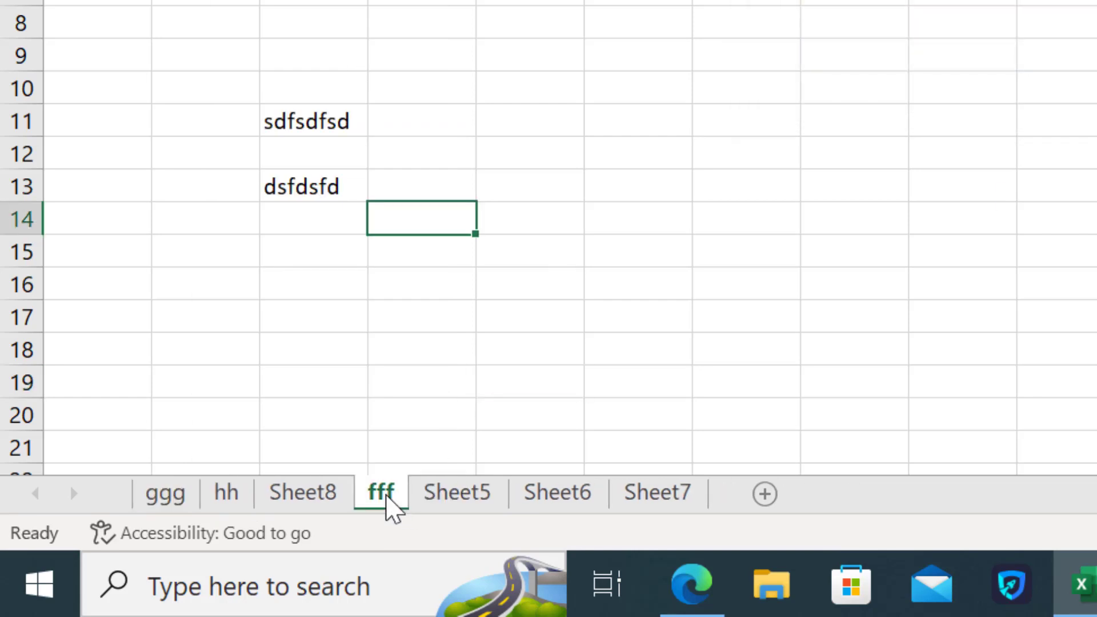
right_click(397, 495)
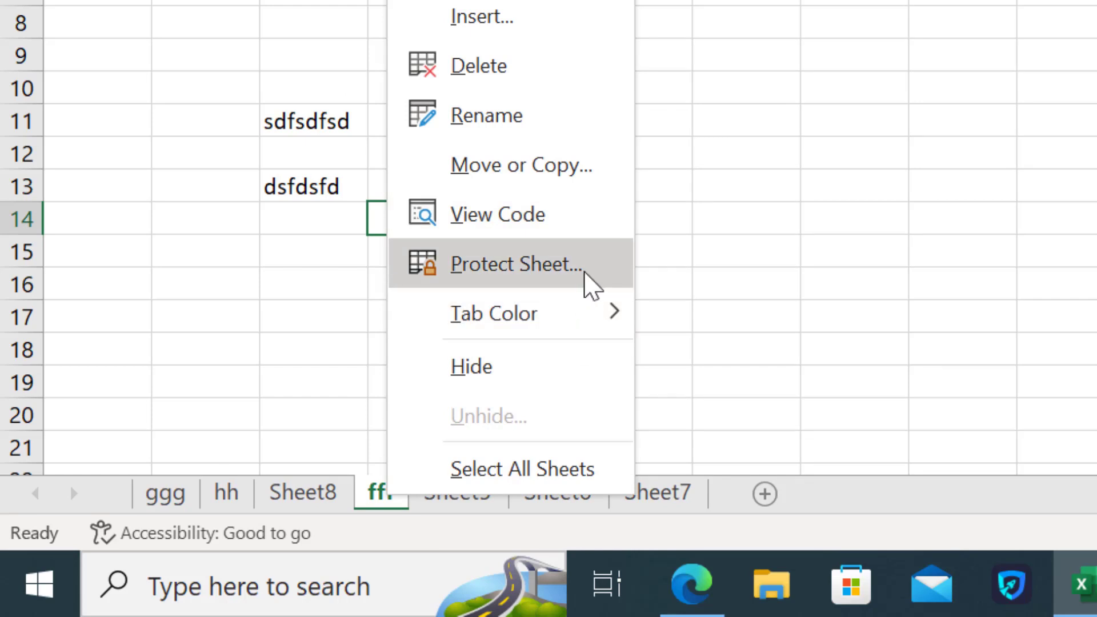
left_click(581, 220)
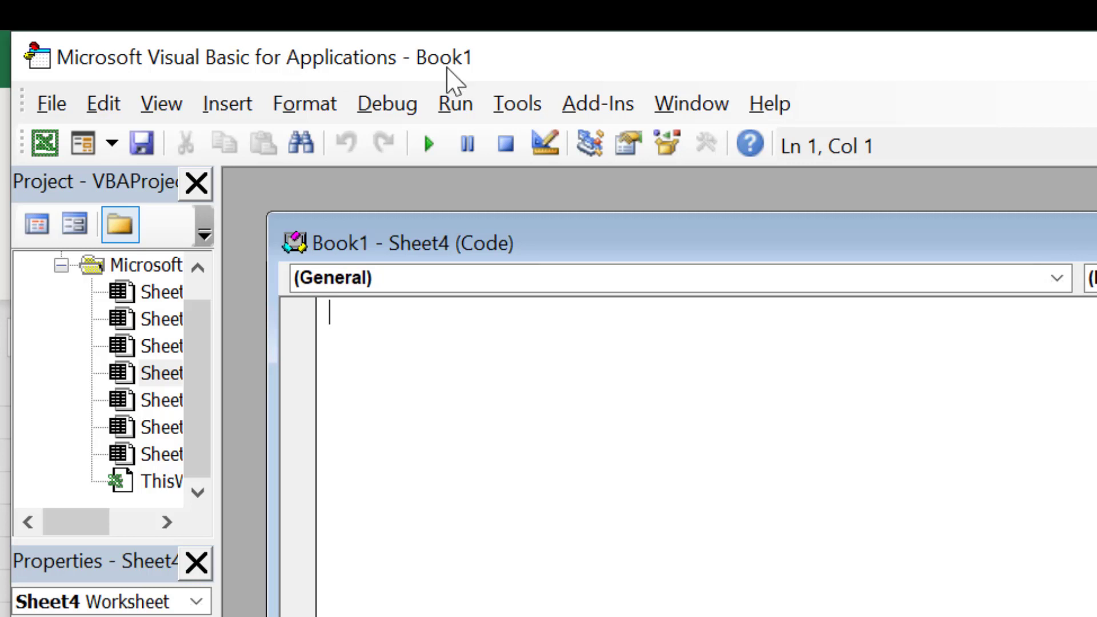
key("ctrl+F4")
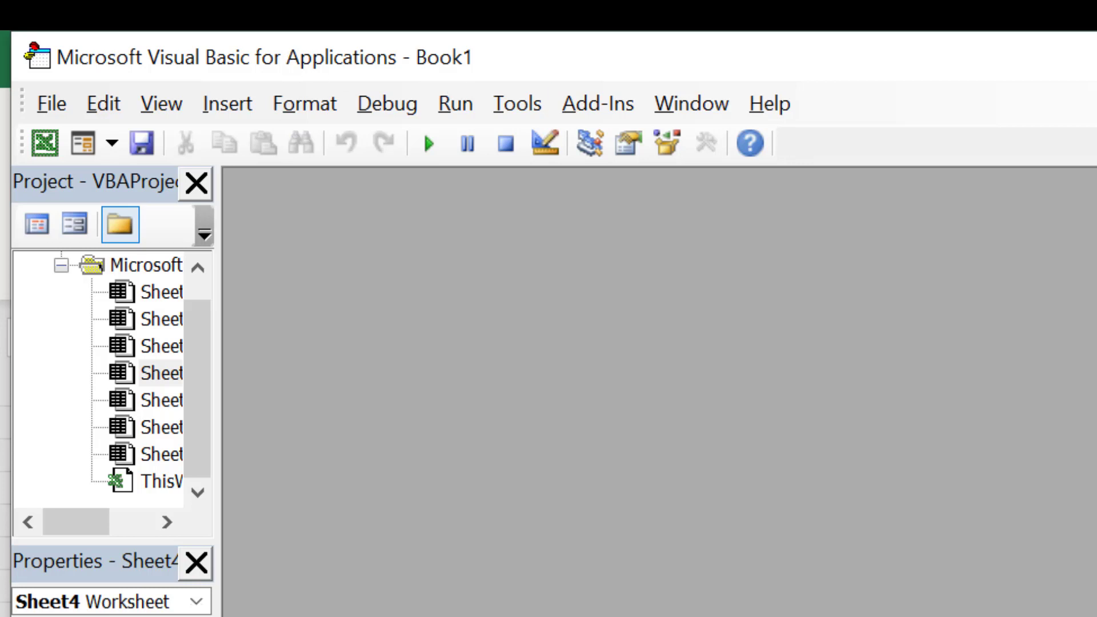
key("alt+F11")
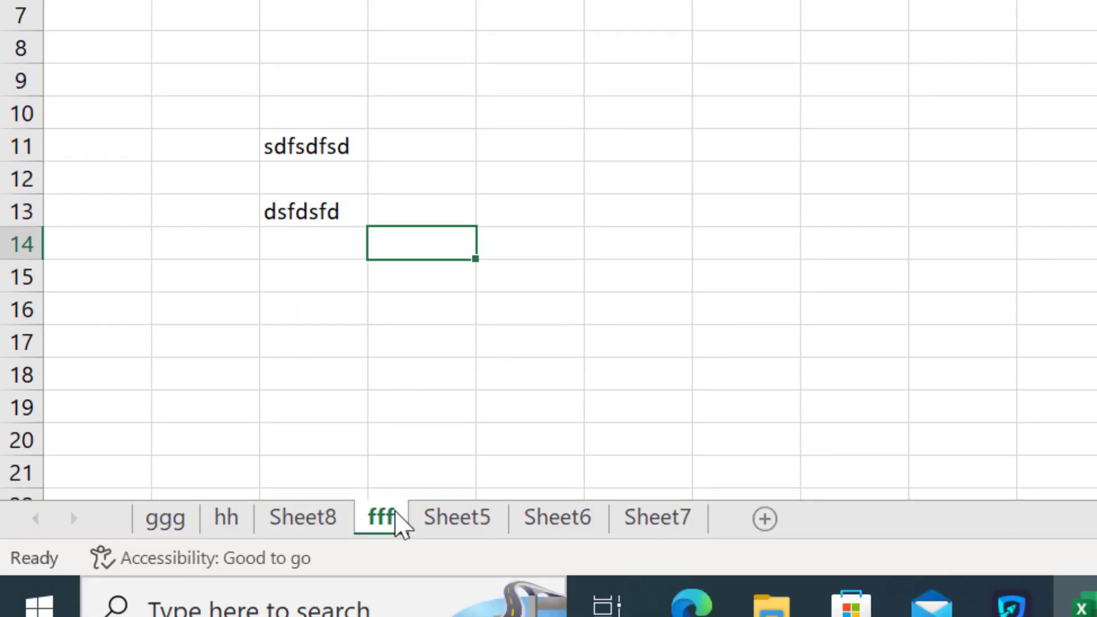
- Protect sheet fff with a password, entering it twice to confirm
right_click(395, 520)
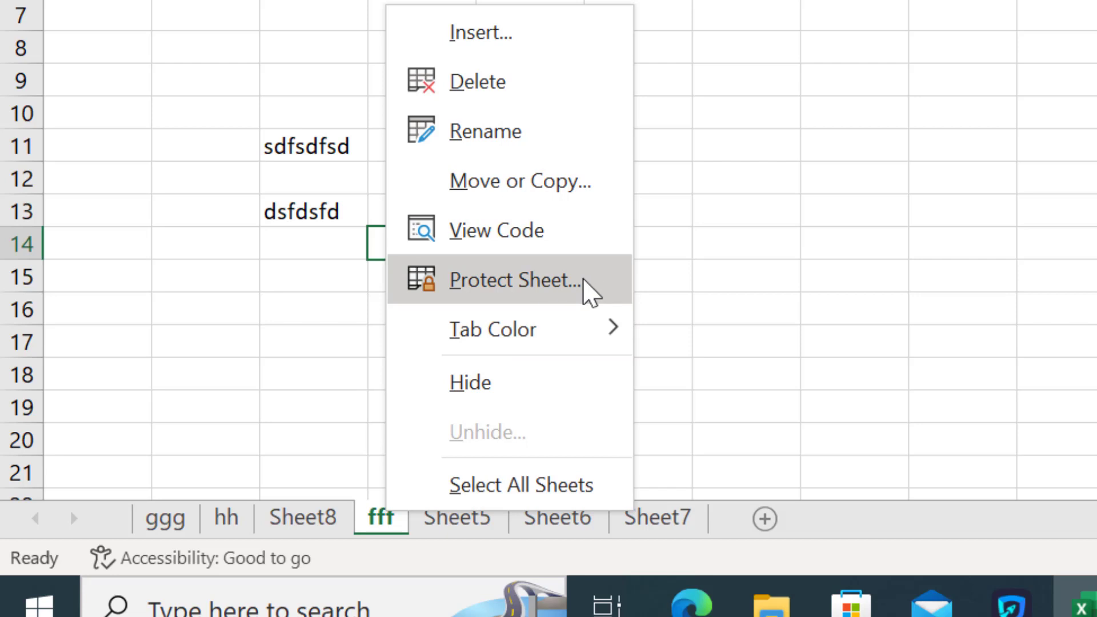
left_click(588, 291)
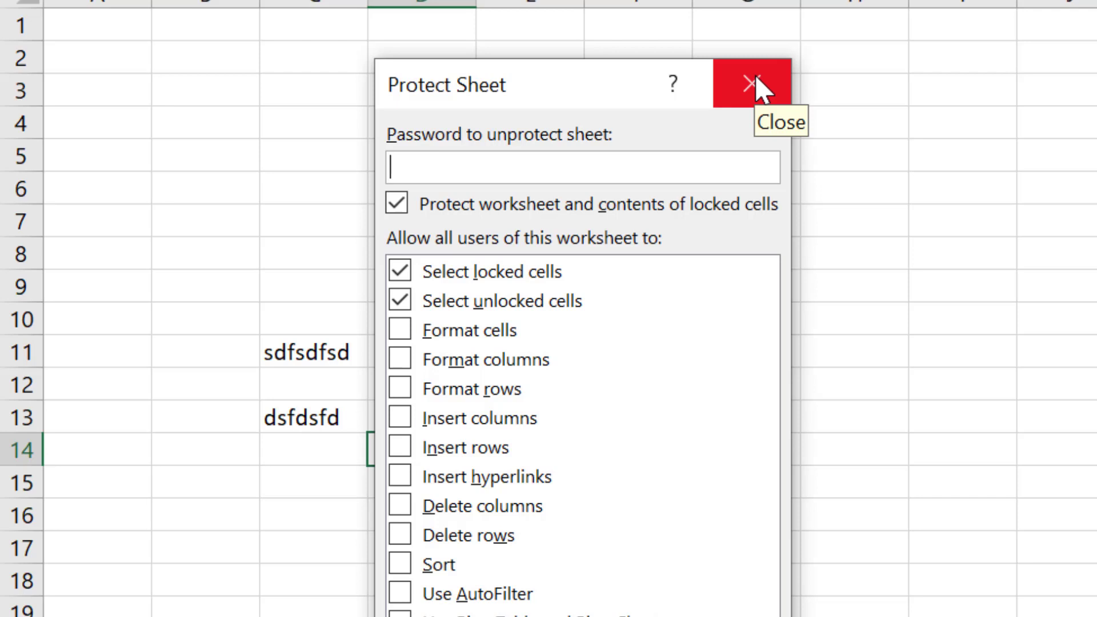
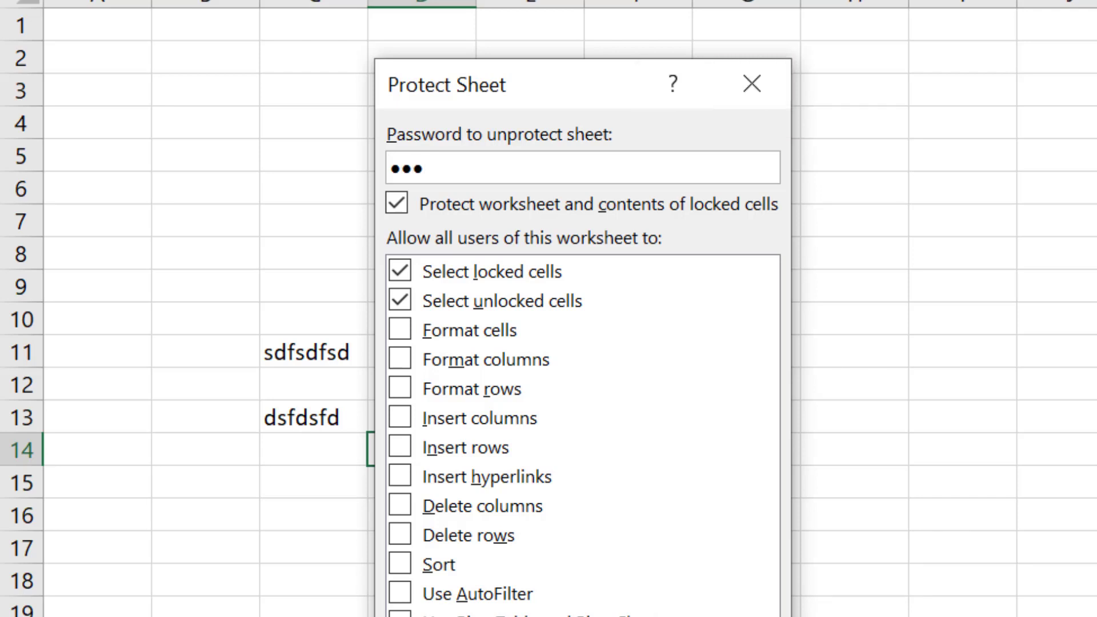
key("Return")
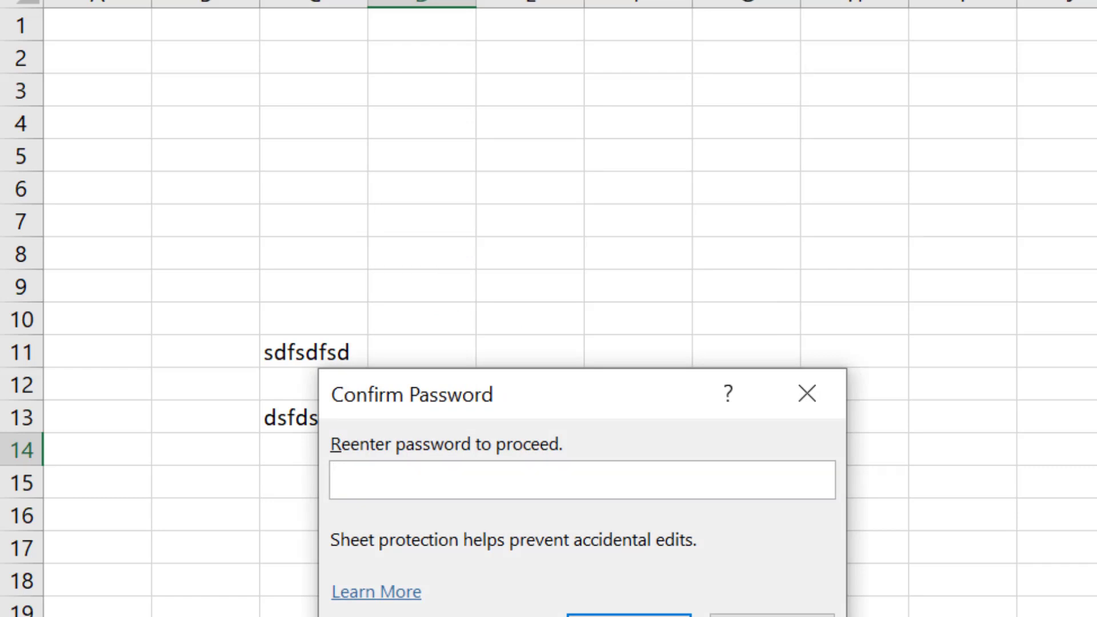
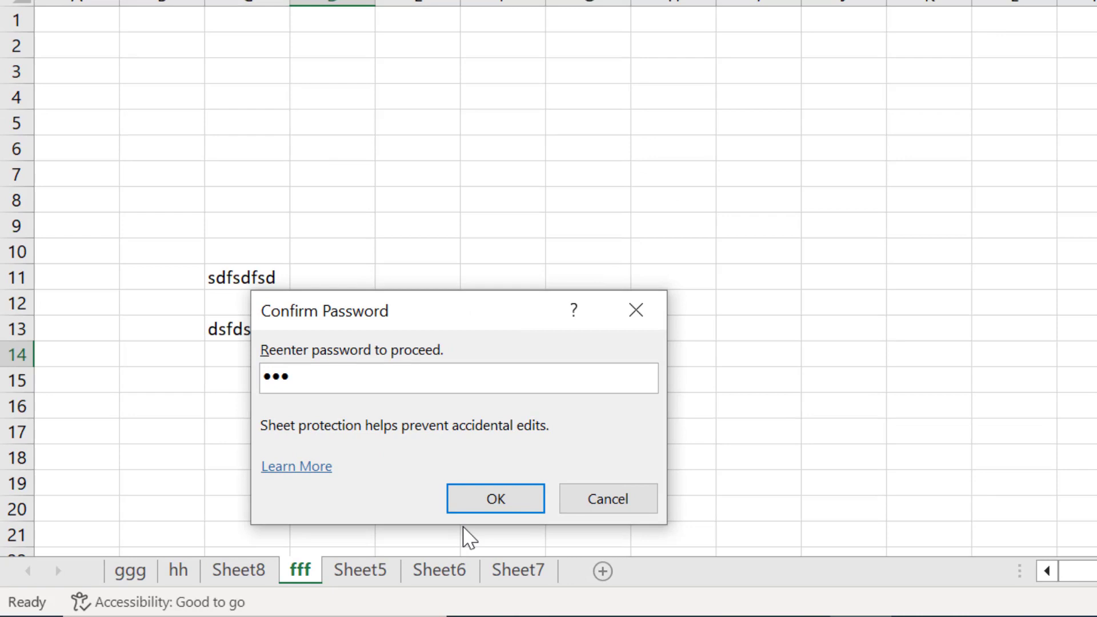
left_click(506, 499)
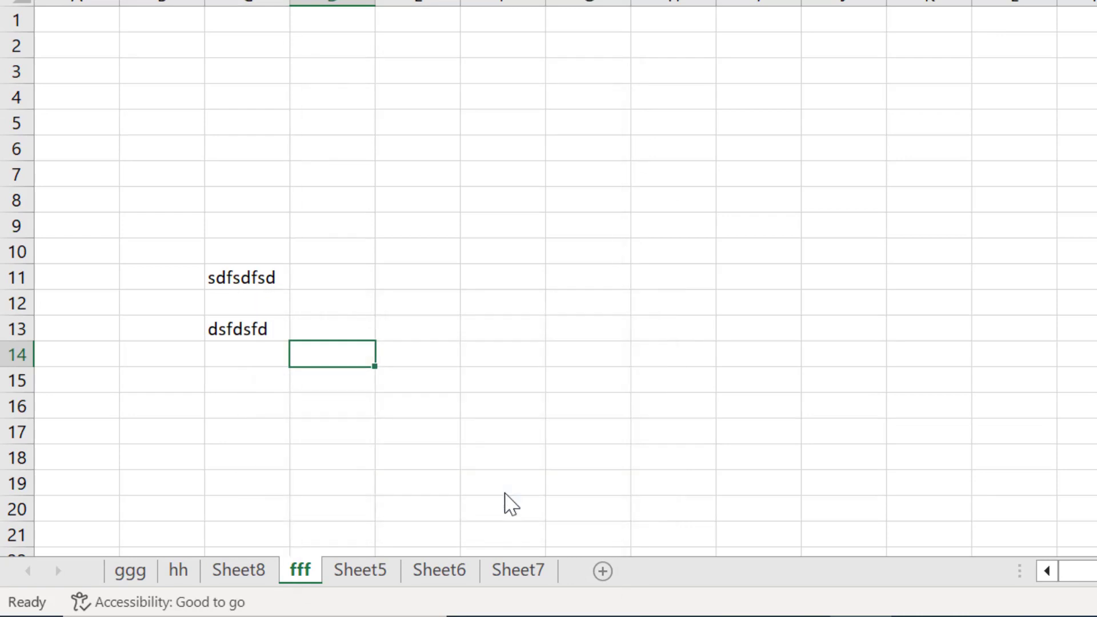
- Try editing cell D16 and dismiss the protected-sheet warning
left_click(317, 406)
double_click(317, 406)
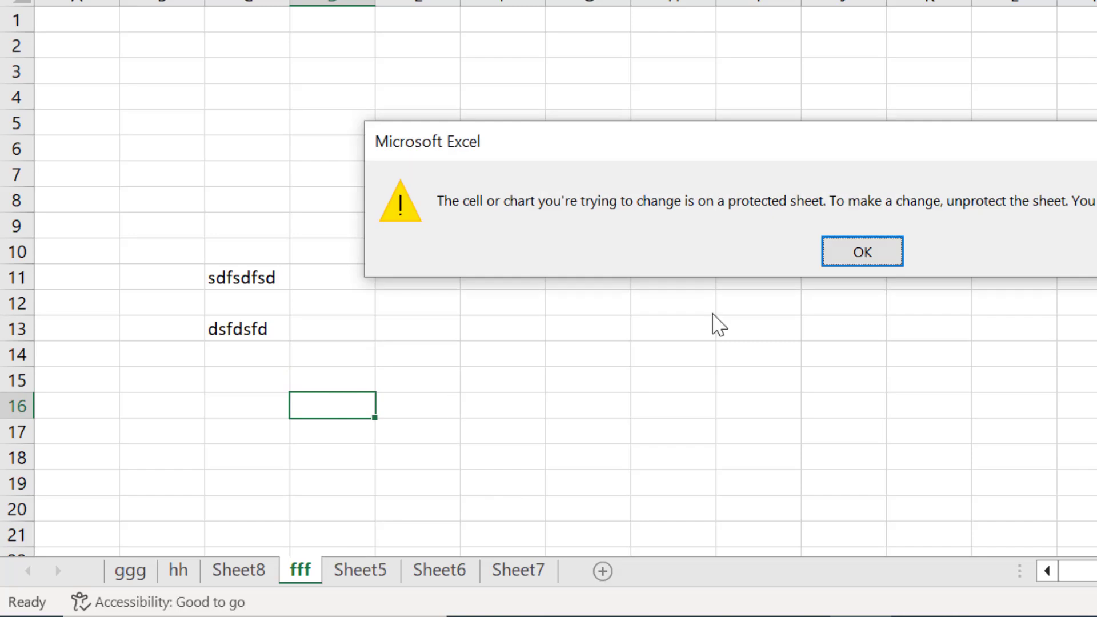
left_click(861, 253)
key("Delete")
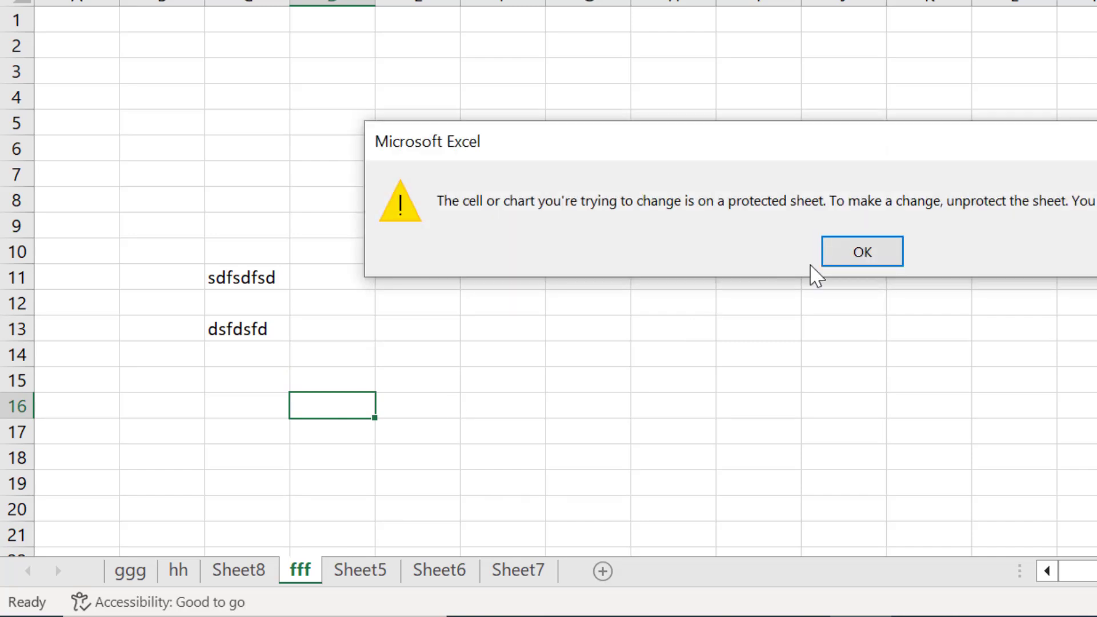
left_click(852, 254)
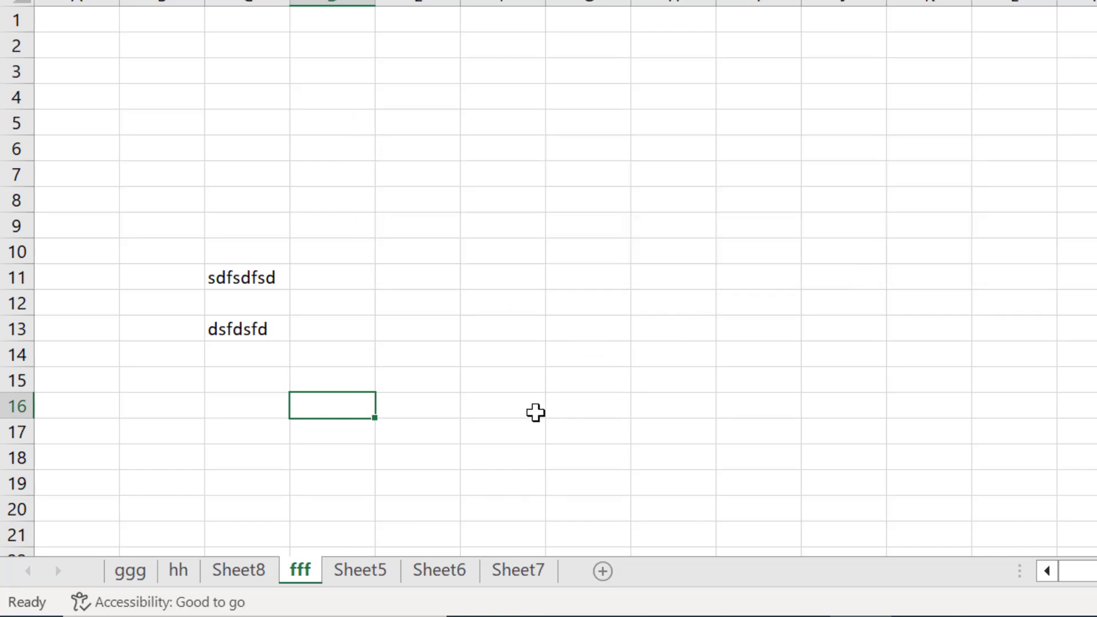
left_click(349, 336)
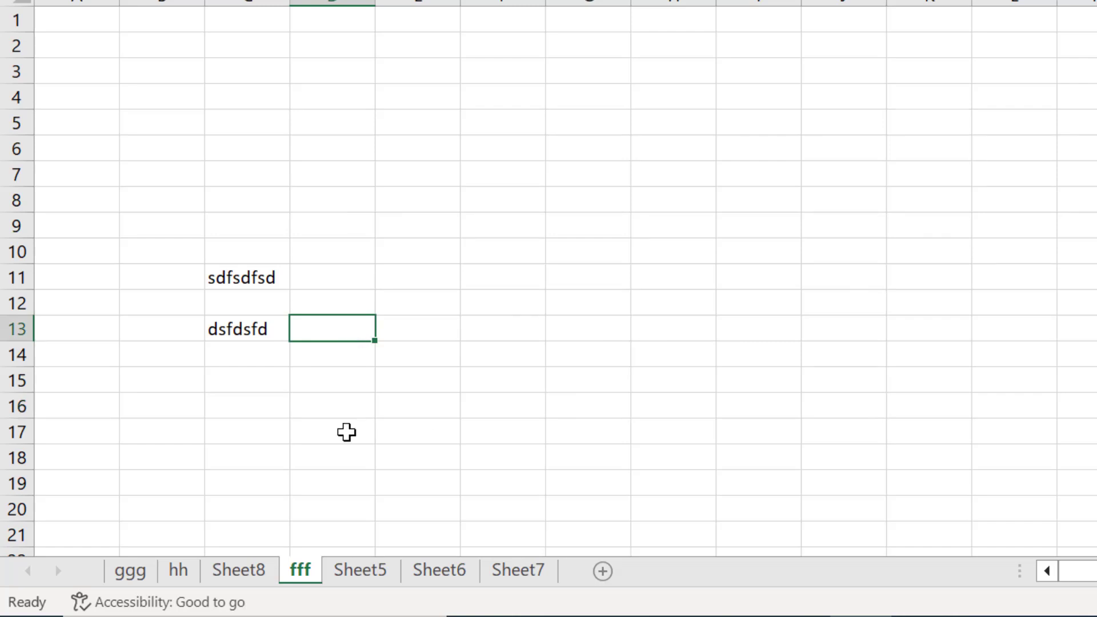
right_click(309, 577)
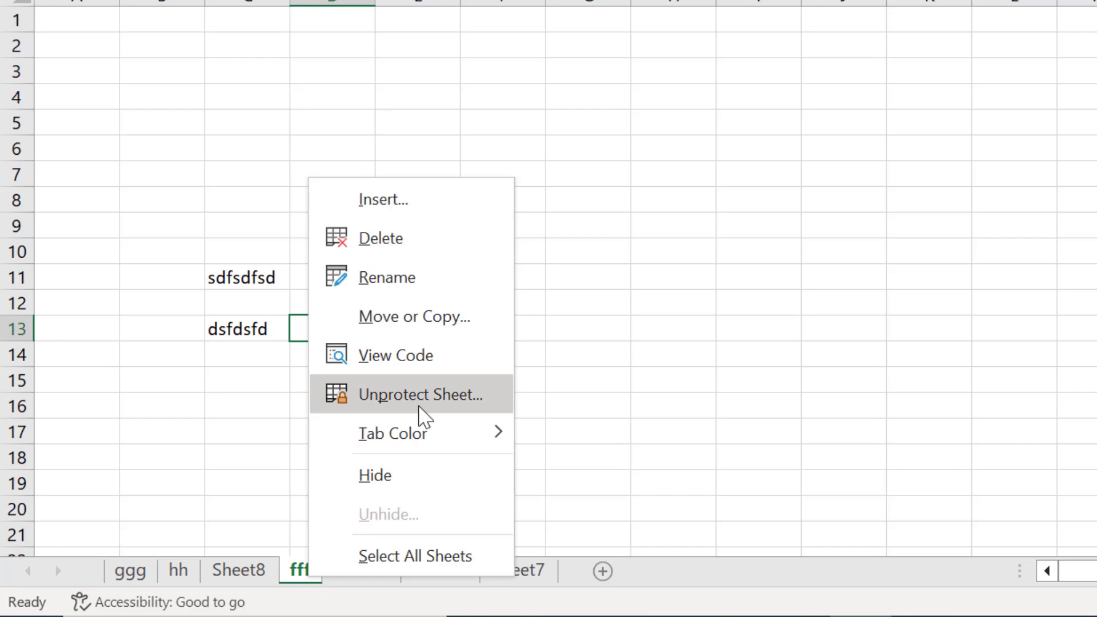
- Unprotect sheet fff with its password and enter ddd in E15
left_click(420, 395)
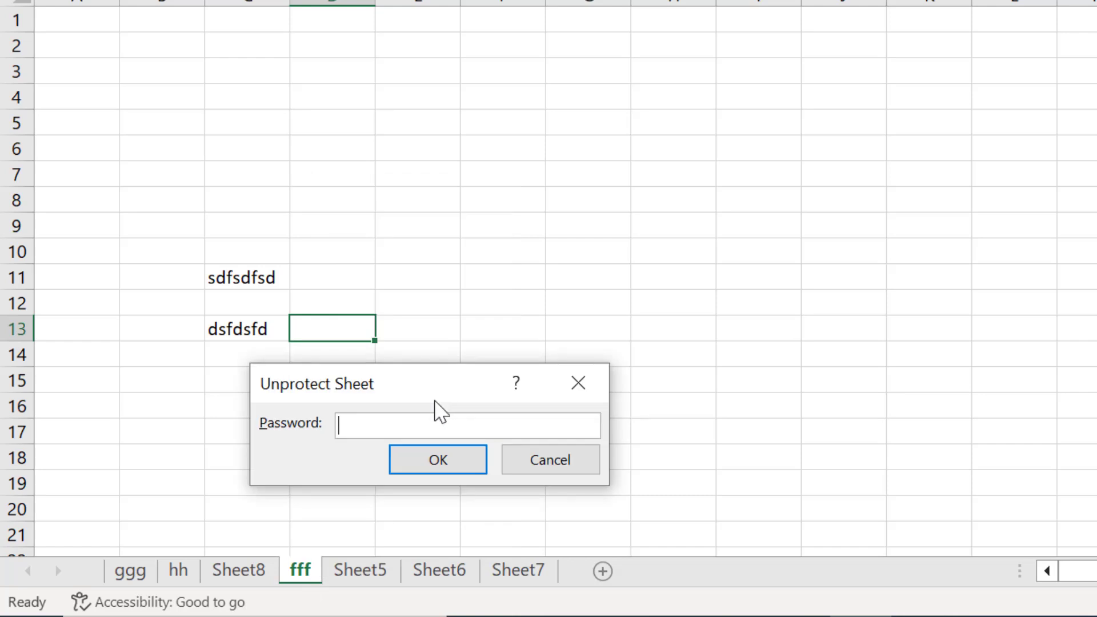
left_click(439, 471)
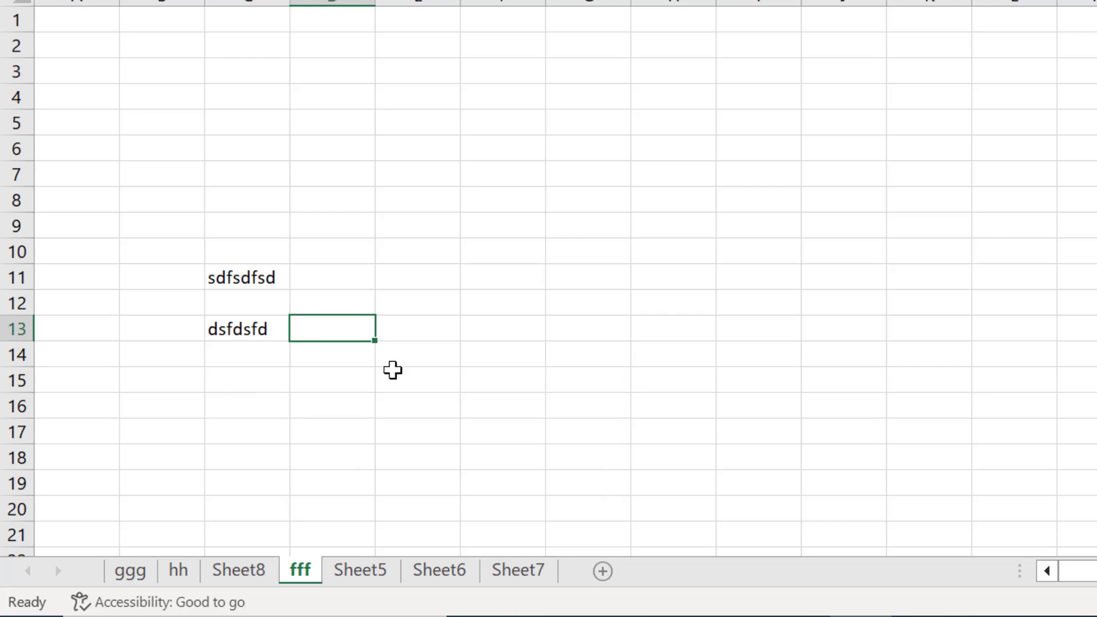
left_click_drag(392, 372, 418, 366)
type("ddd")
left_click(549, 354)
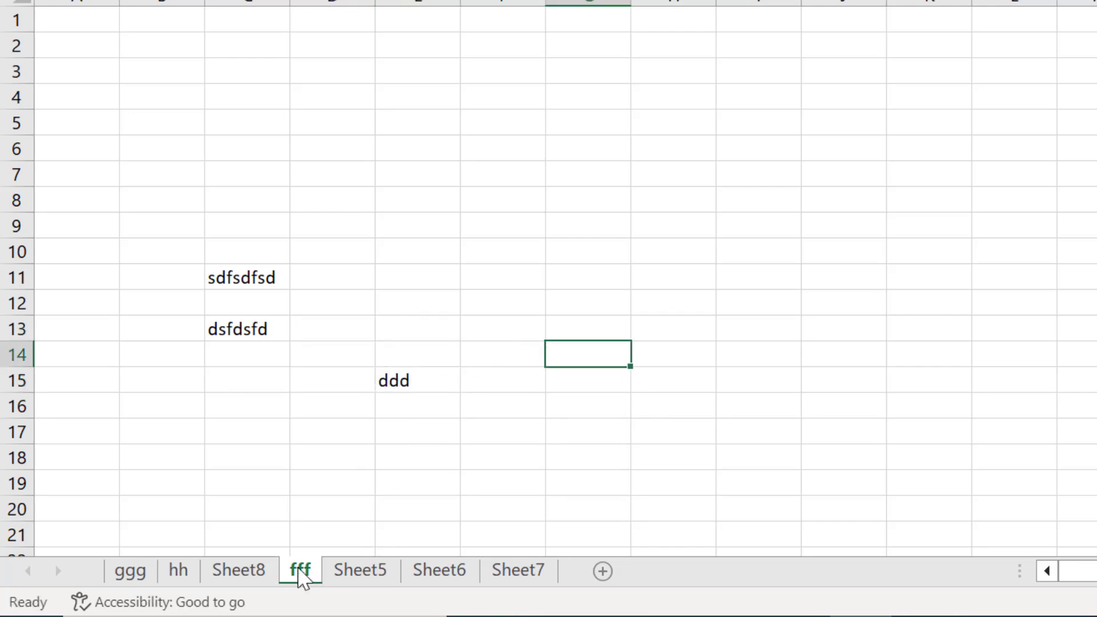
- Set the fff sheet's tab colour to gold and check it from Sheet5
right_click(300, 572)
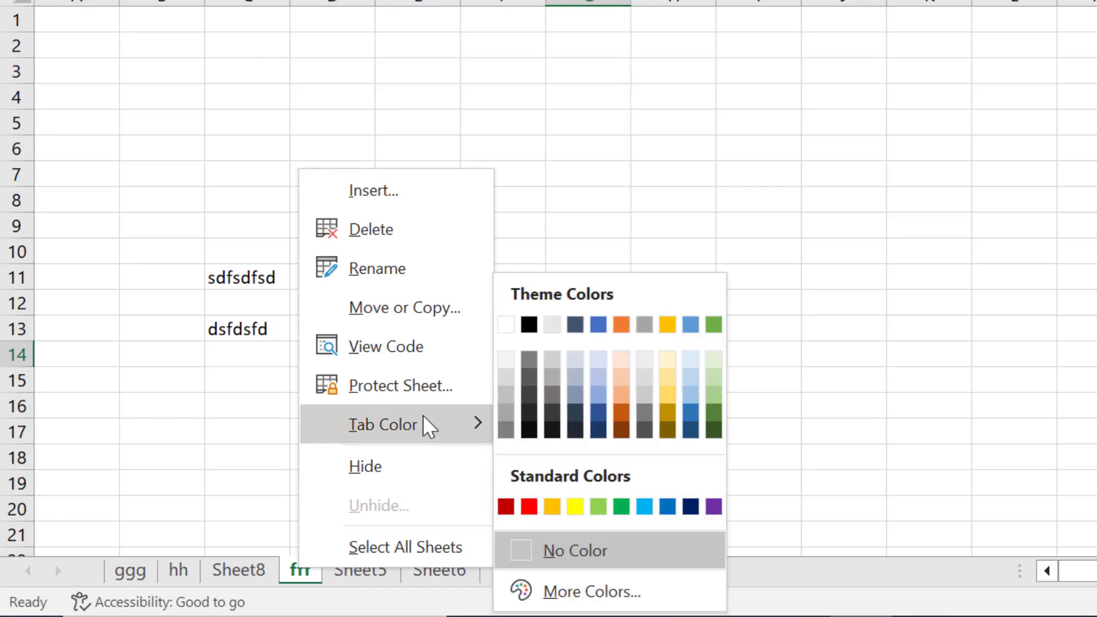
mouse_move(394, 424)
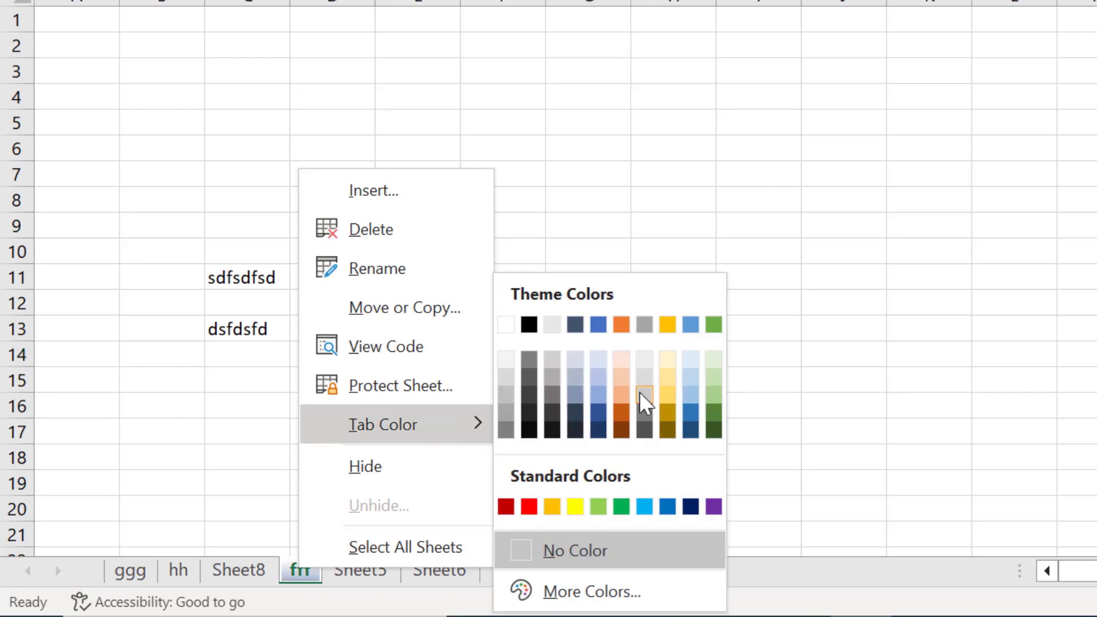
left_click(669, 389)
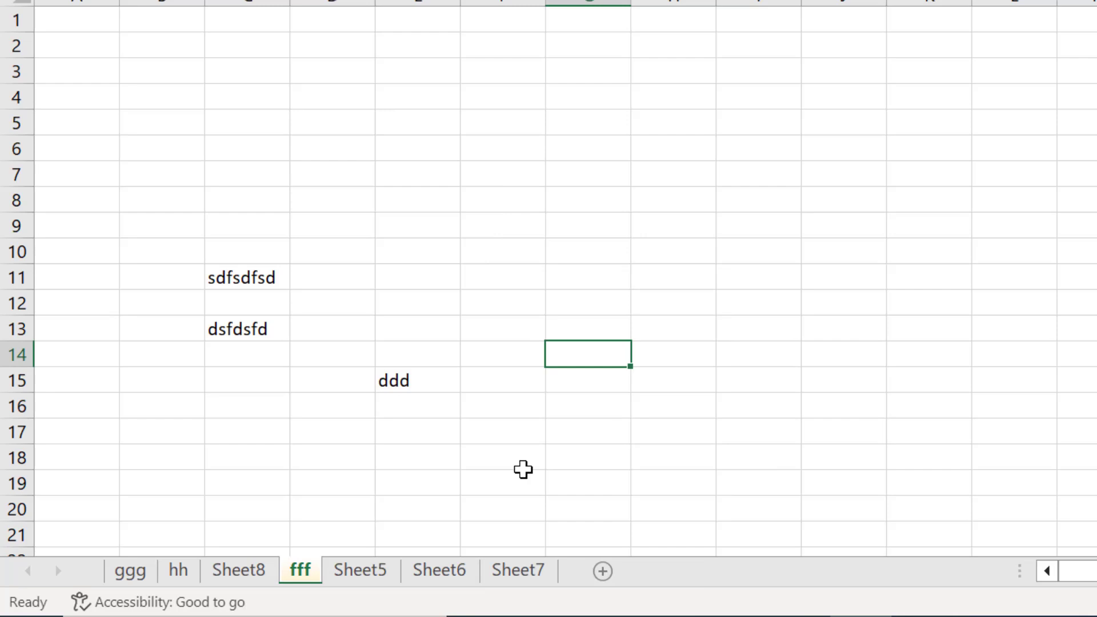
left_click(514, 477)
left_click(384, 580)
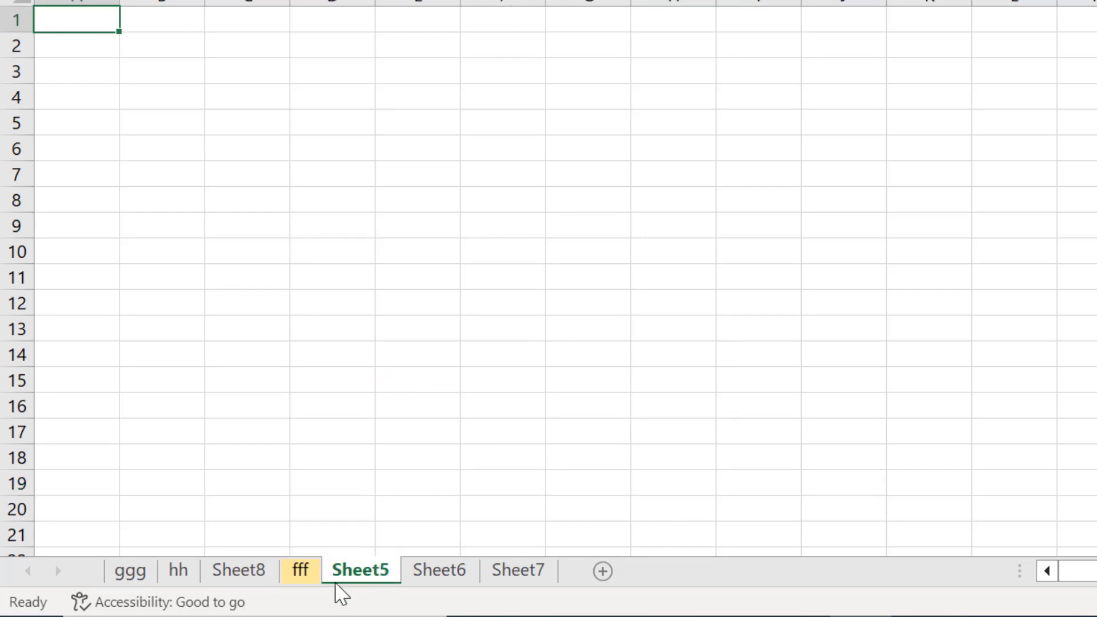
left_click(316, 576)
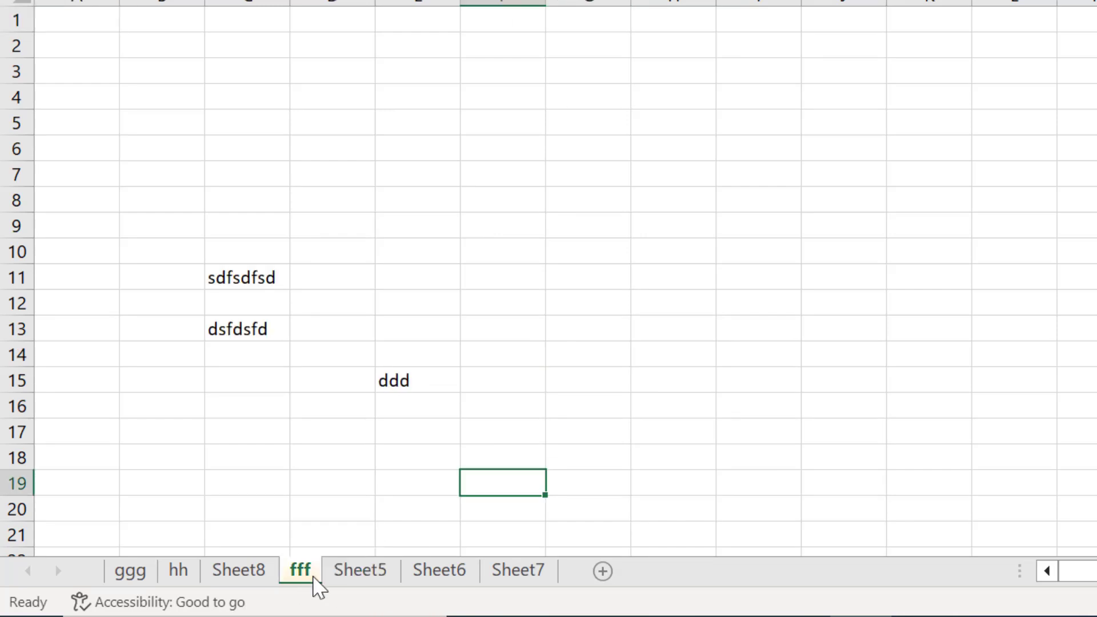
- Hide the fff sheet
right_click(372, 574)
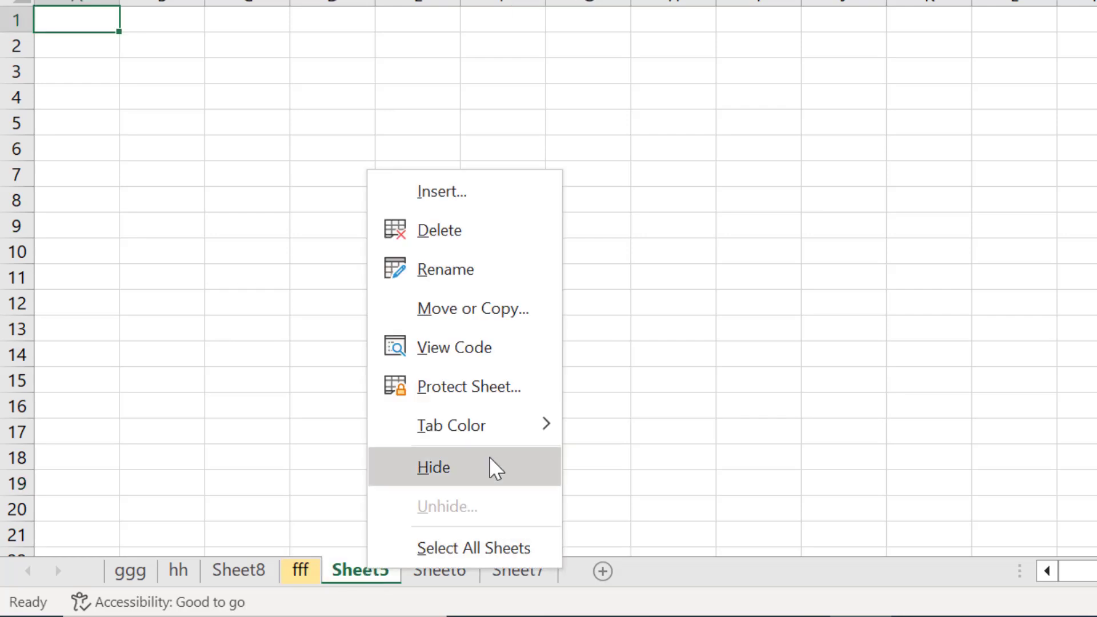
left_click(305, 572)
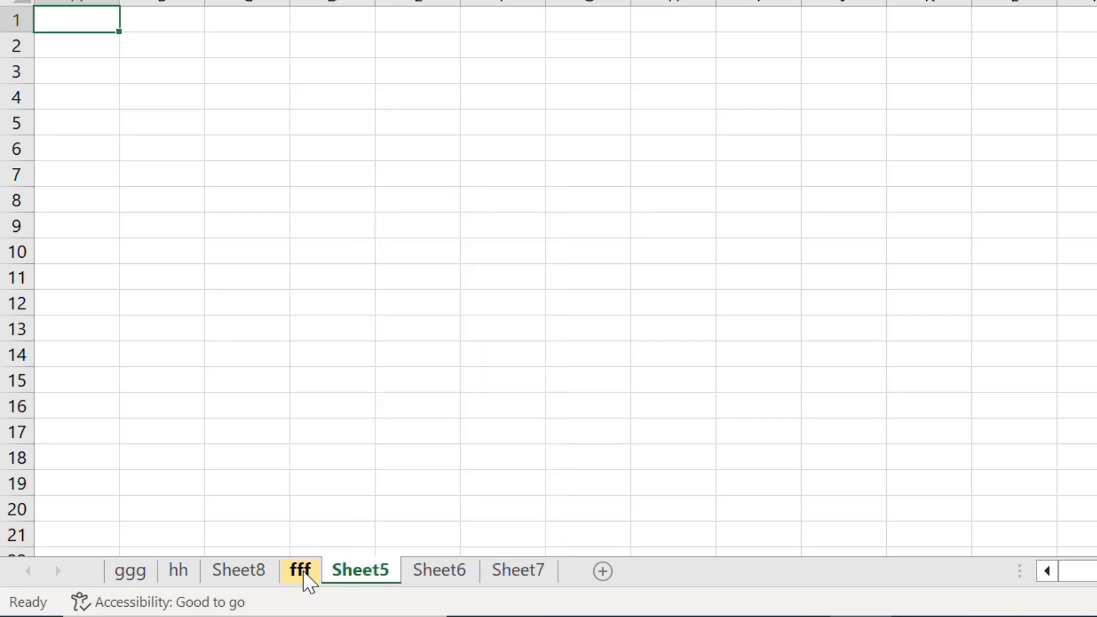
right_click(306, 567)
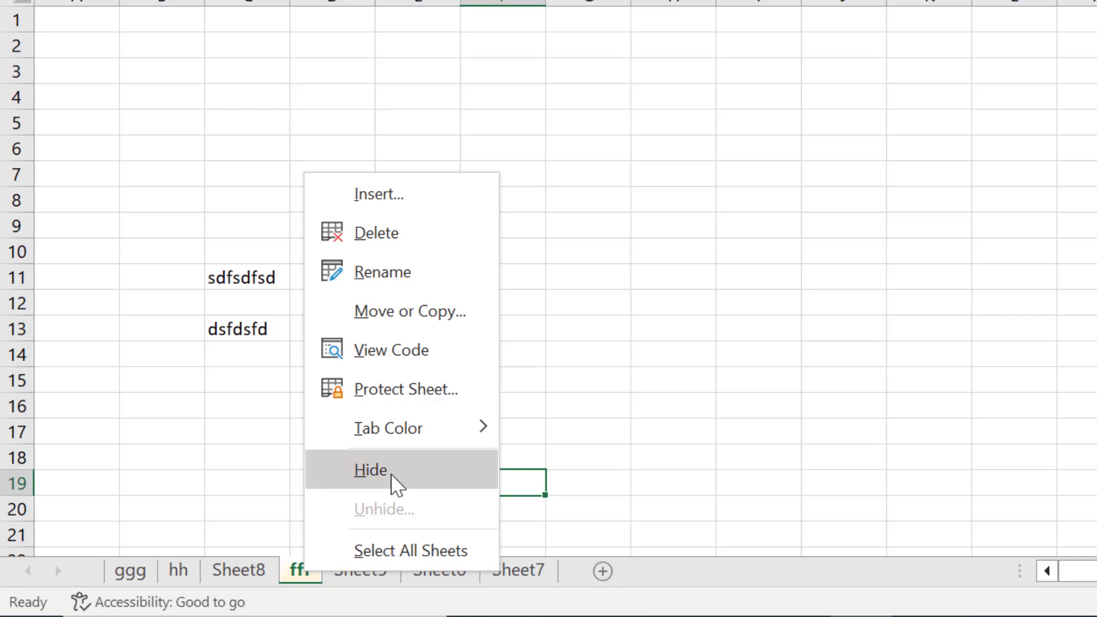
left_click(394, 485)
left_click(385, 474)
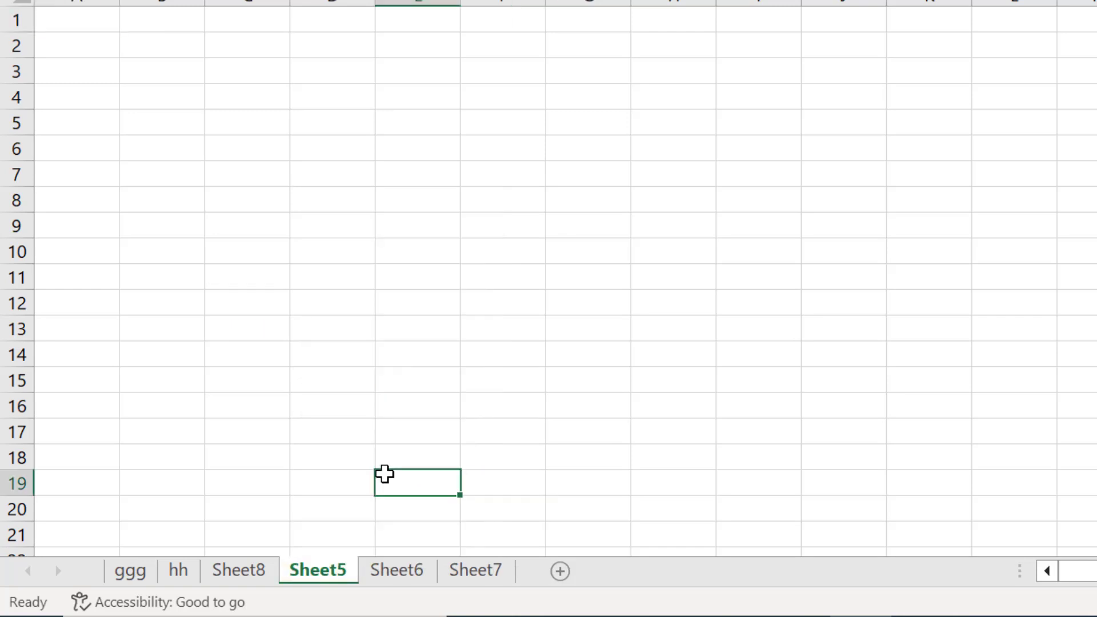
- Unhide fff, then group all seven sheets with Select All Sheets
right_click(321, 570)
left_click(398, 524)
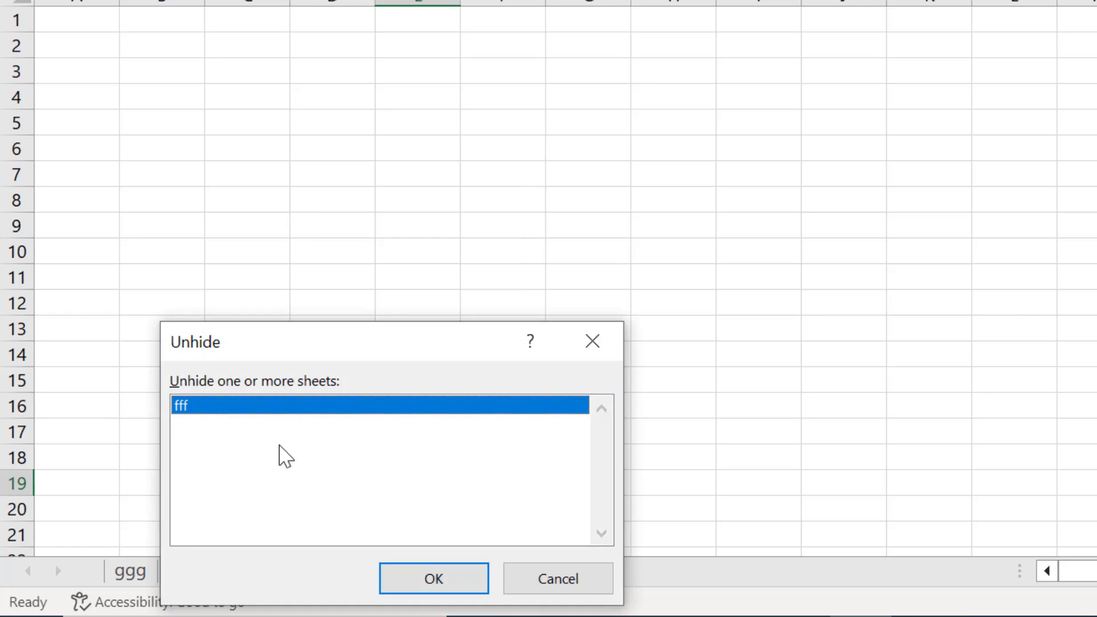
left_click(432, 579)
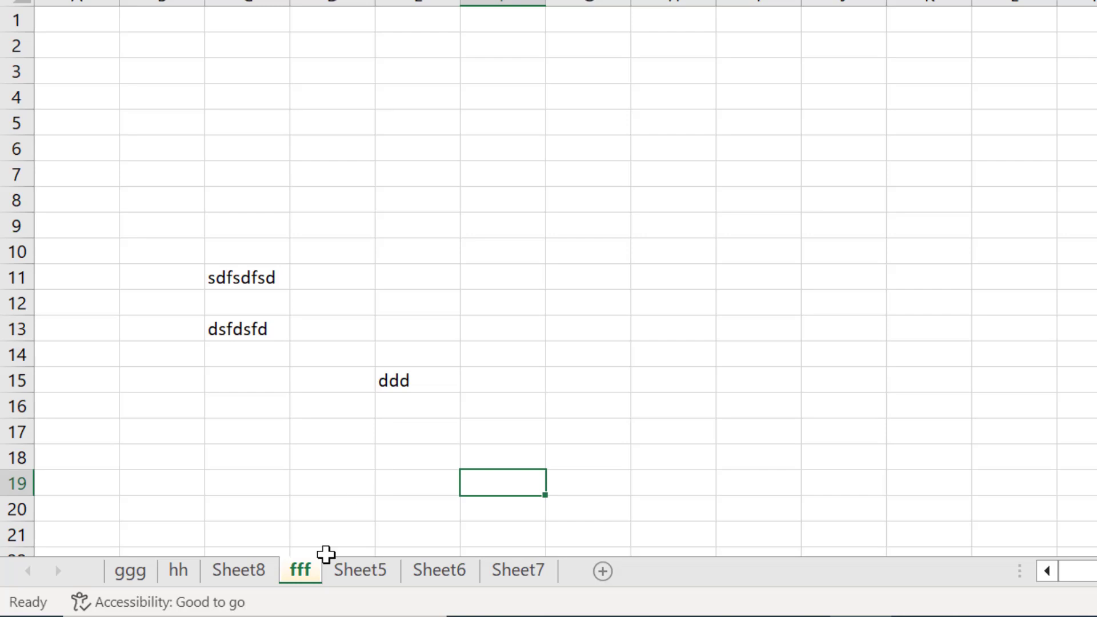
right_click(307, 569)
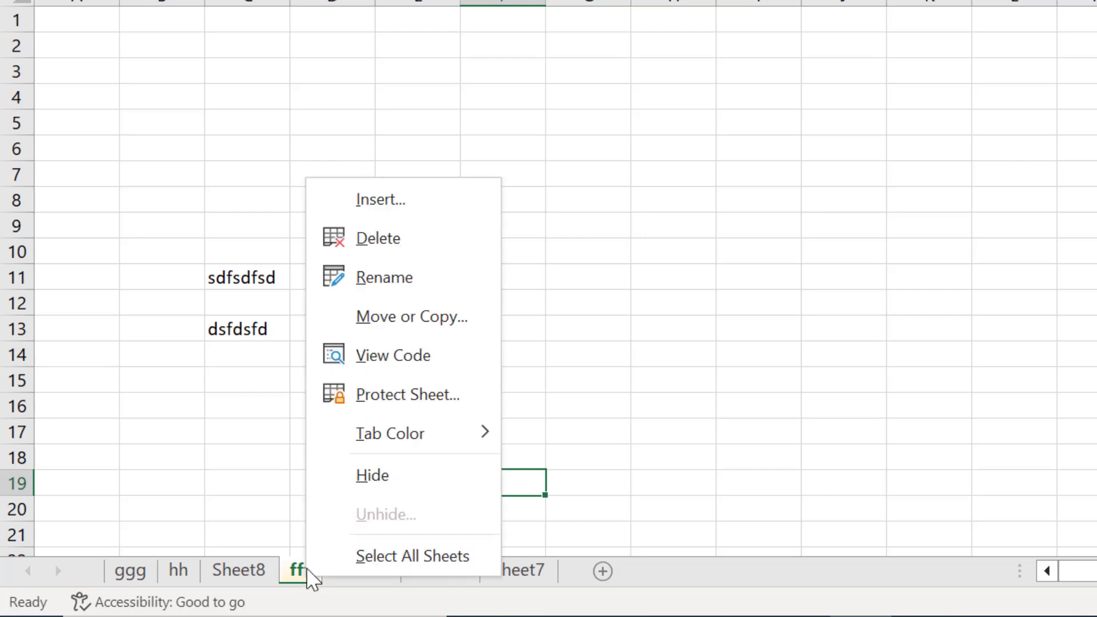
left_click(409, 563)
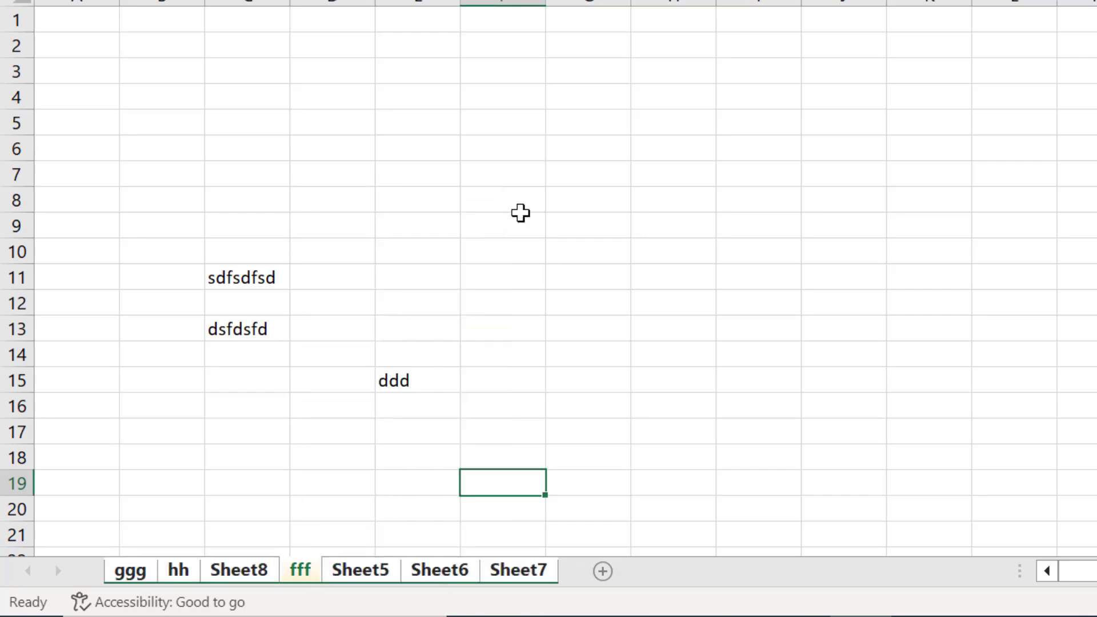
- Try hiding the grouped sheets, dismiss the visible-sheet warning, and remove ggg from the group
right_click(366, 566)
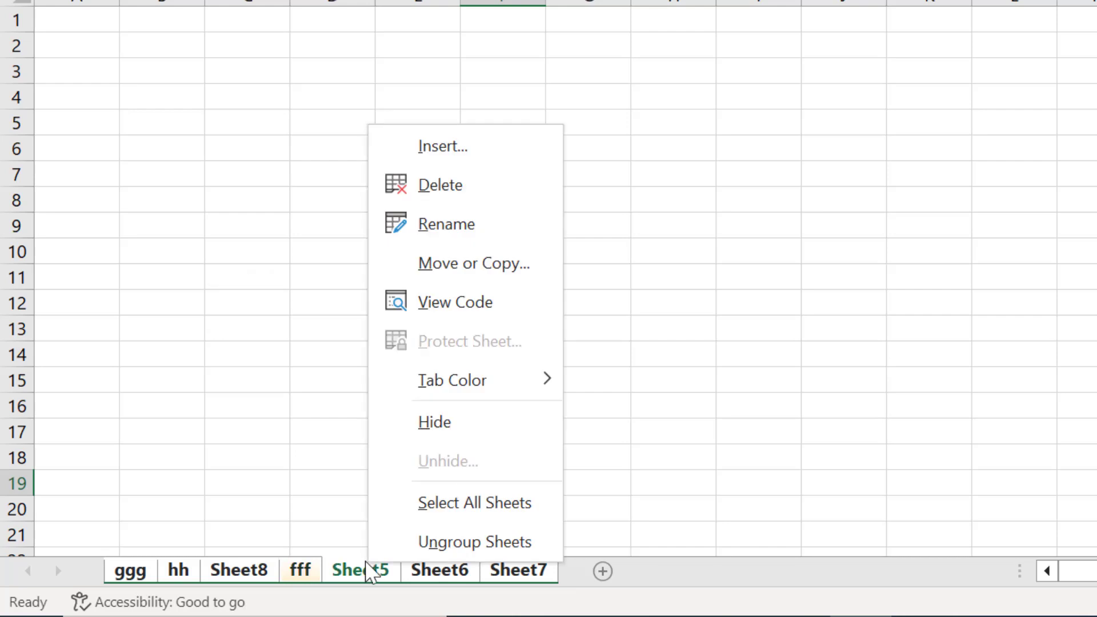
left_click(486, 430)
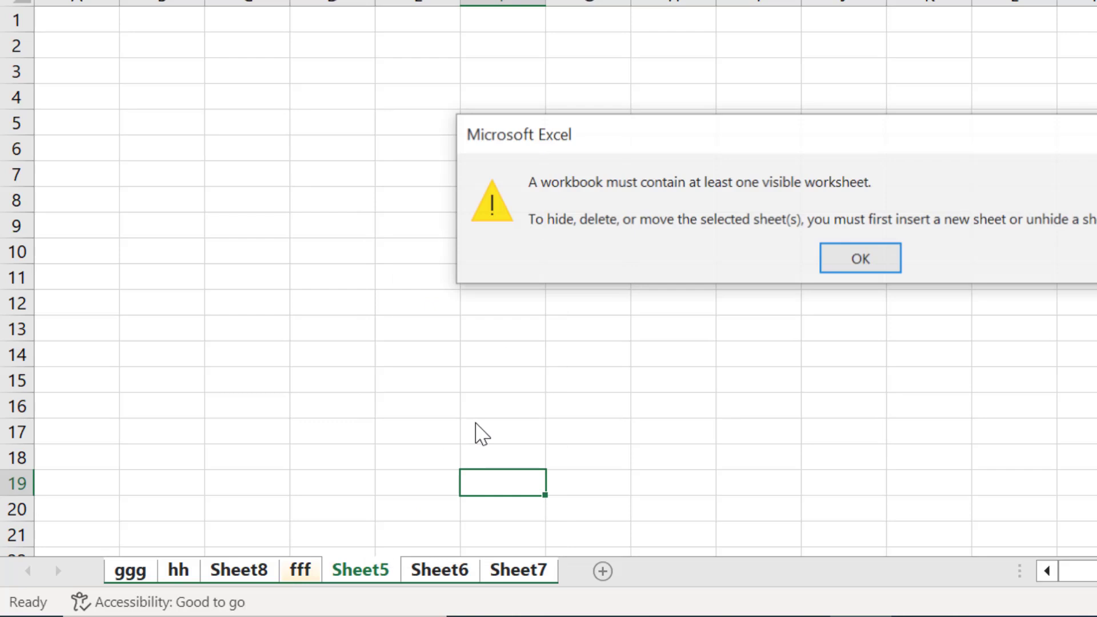
left_click(840, 266)
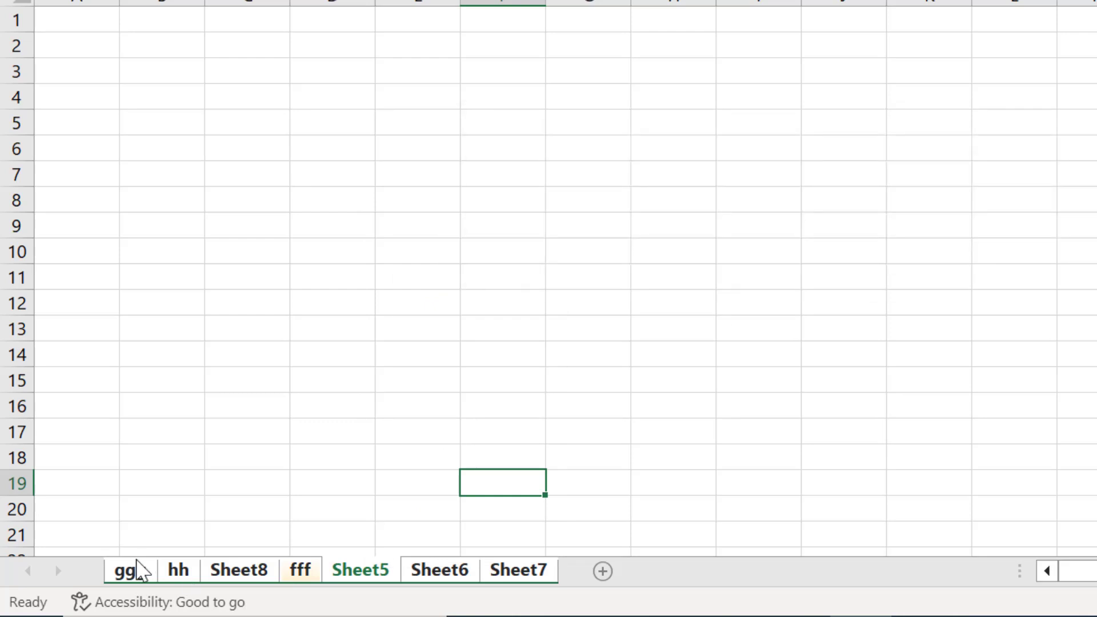
left_click(150, 570, "ctrl")
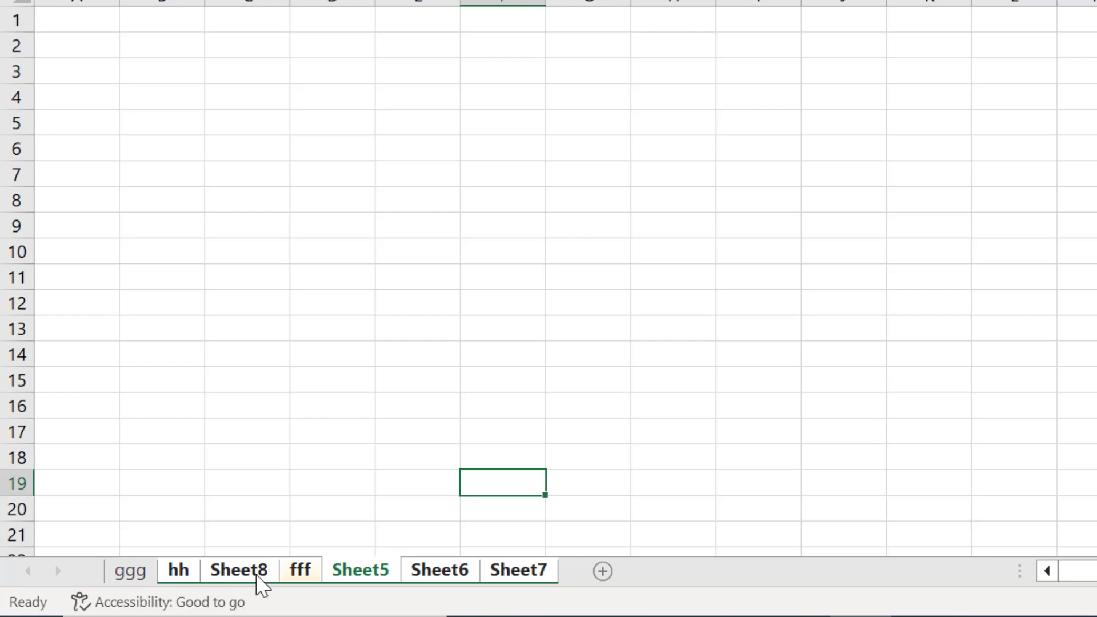
right_click(257, 577)
- Hide all grouped sheets except ggg, leaving ggg as the only visible sheet
left_click(345, 437)
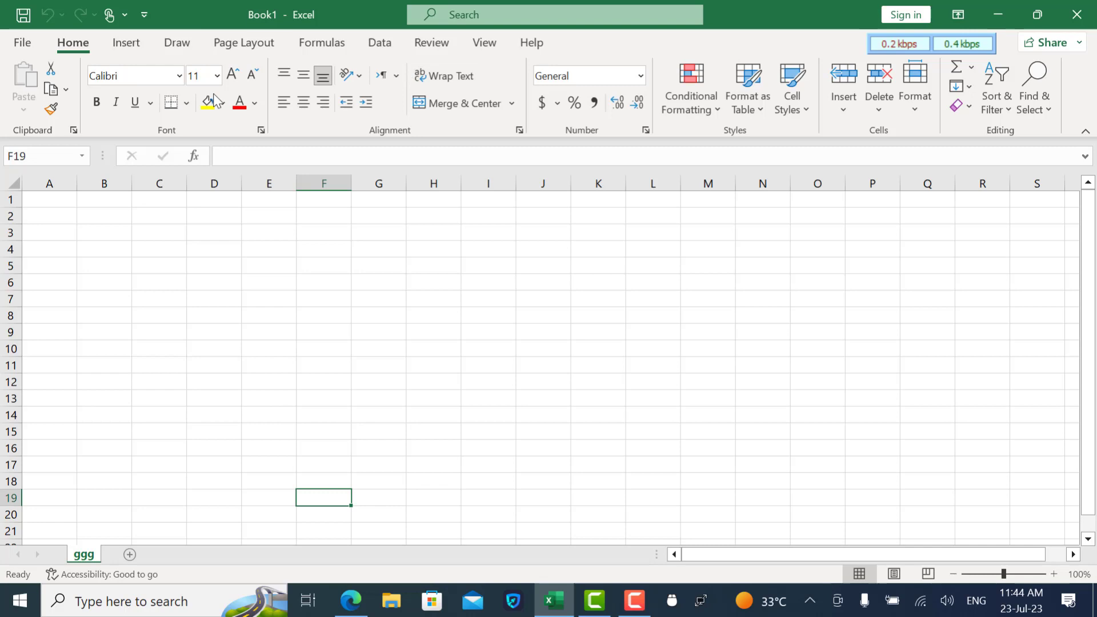
- Create a new blank workbook and enter =SHEETS() in cell A1
left_click(23, 46)
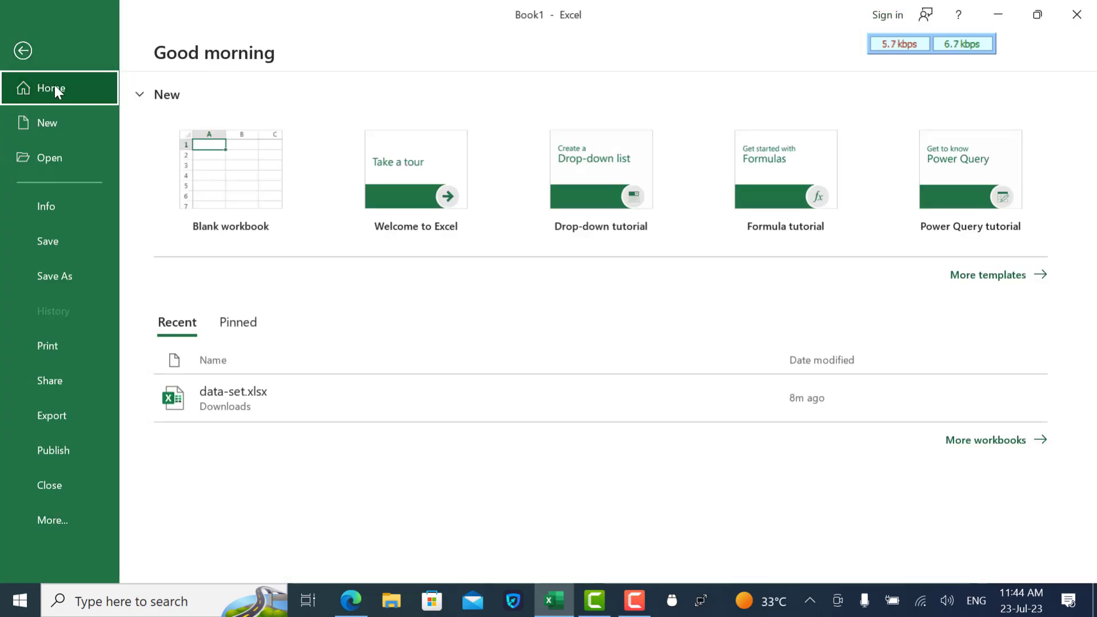
left_click(63, 123)
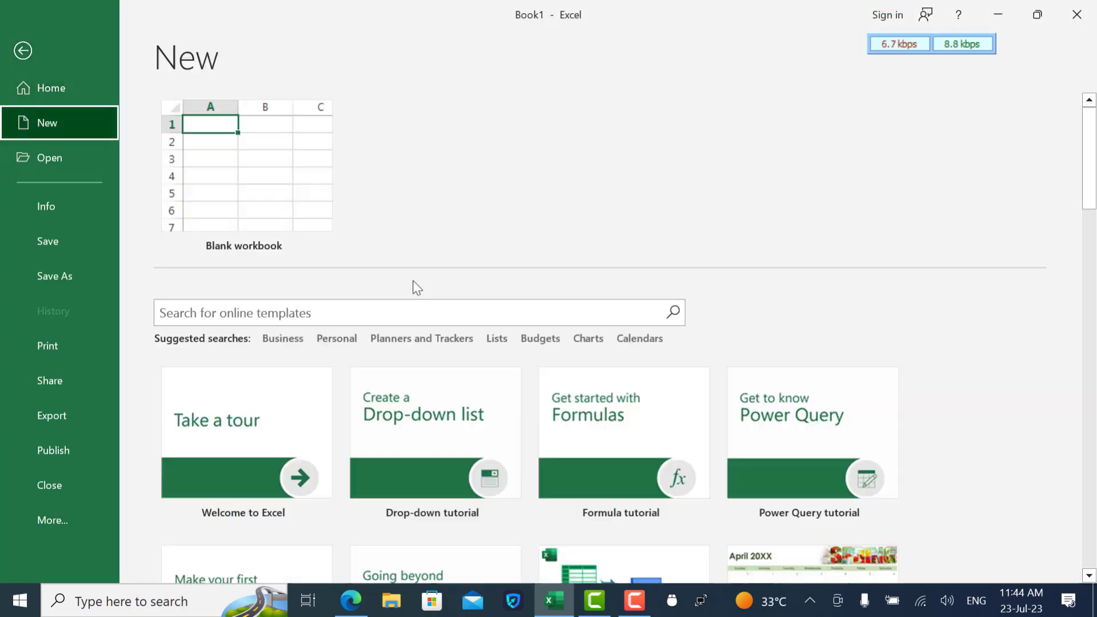
left_click(271, 189)
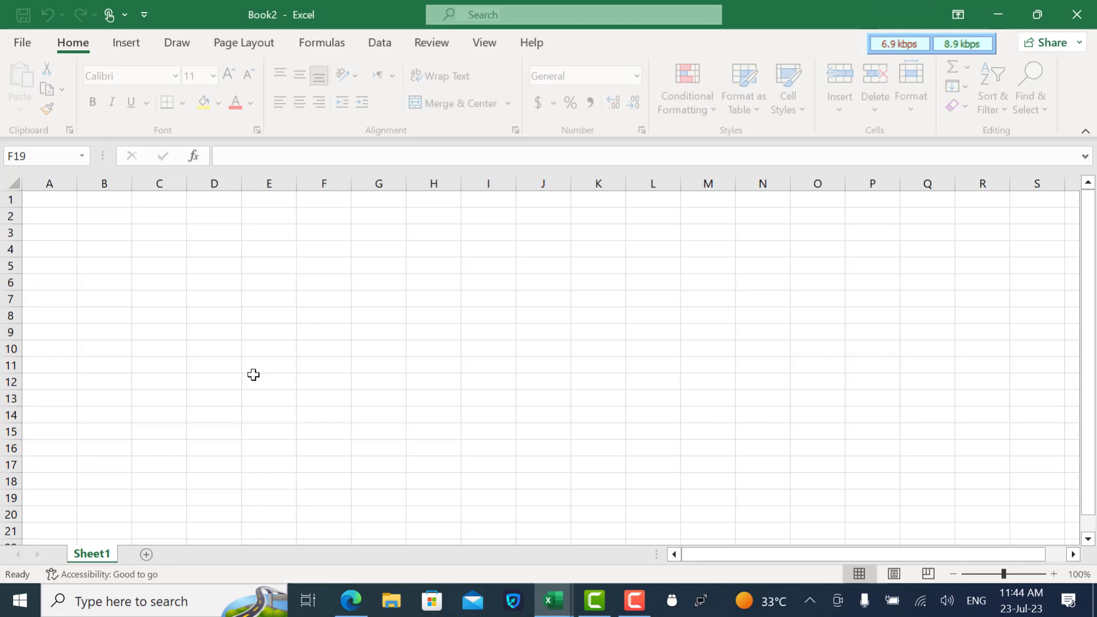
left_click(256, 155)
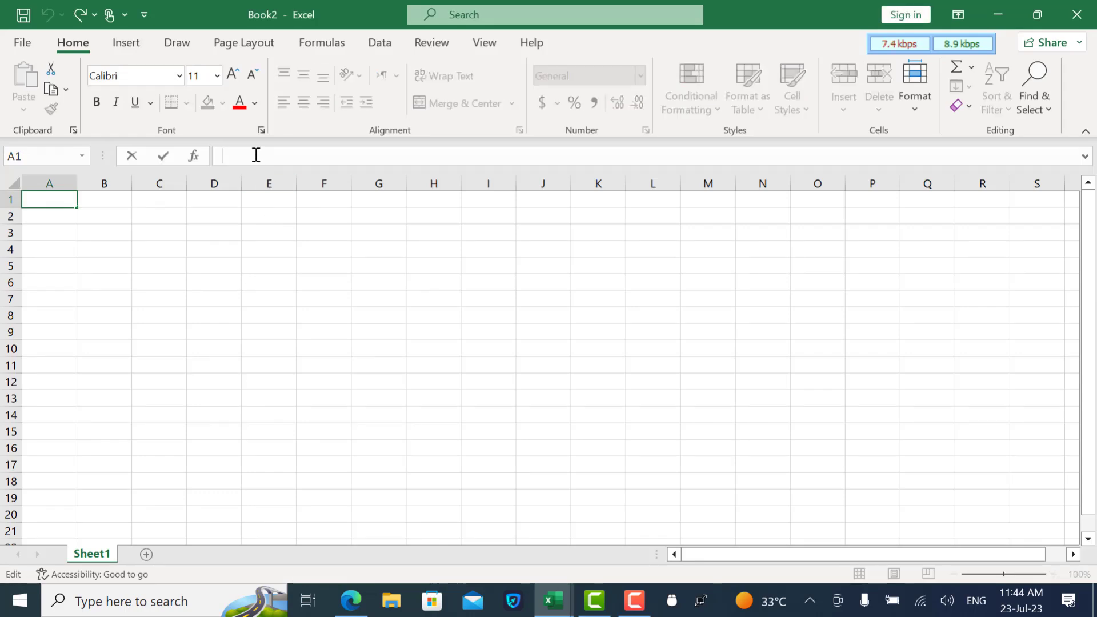
type("=")
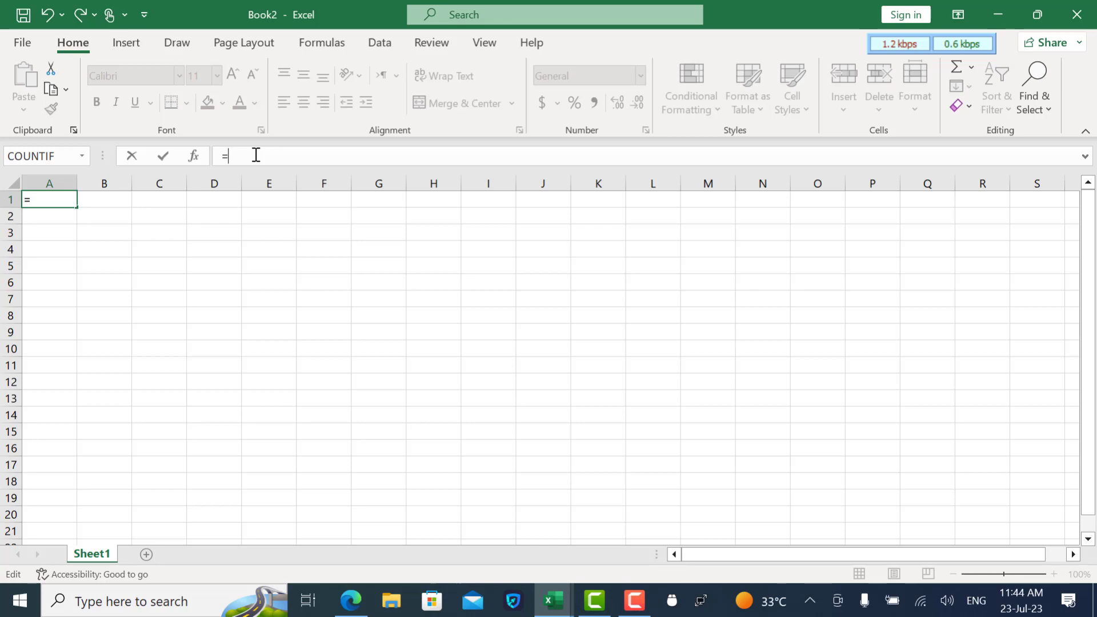
type("sh")
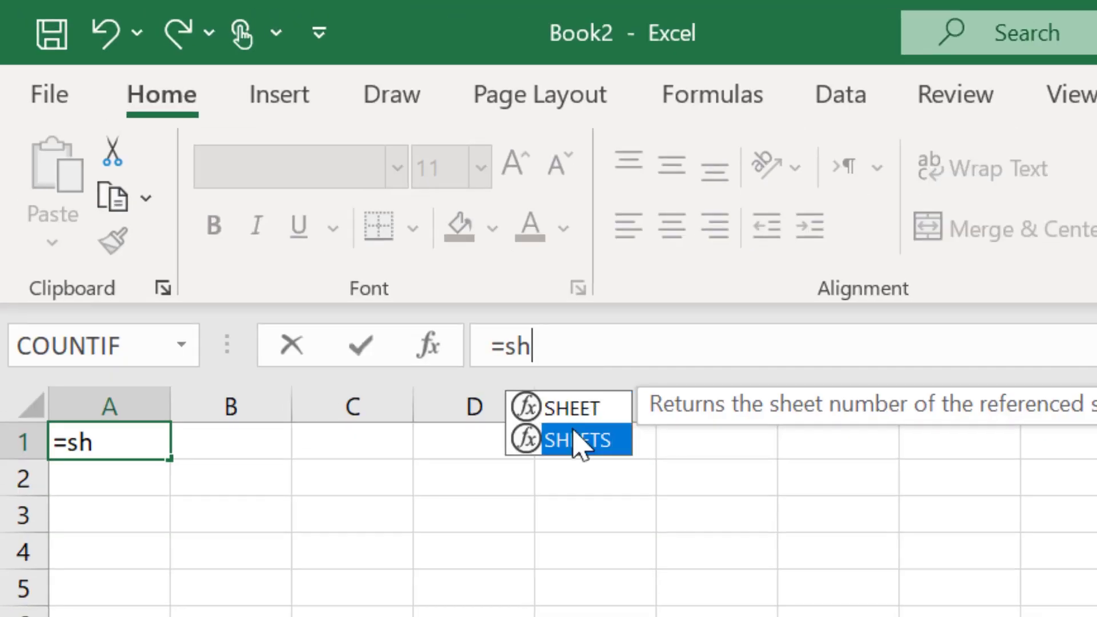
double_click(579, 443)
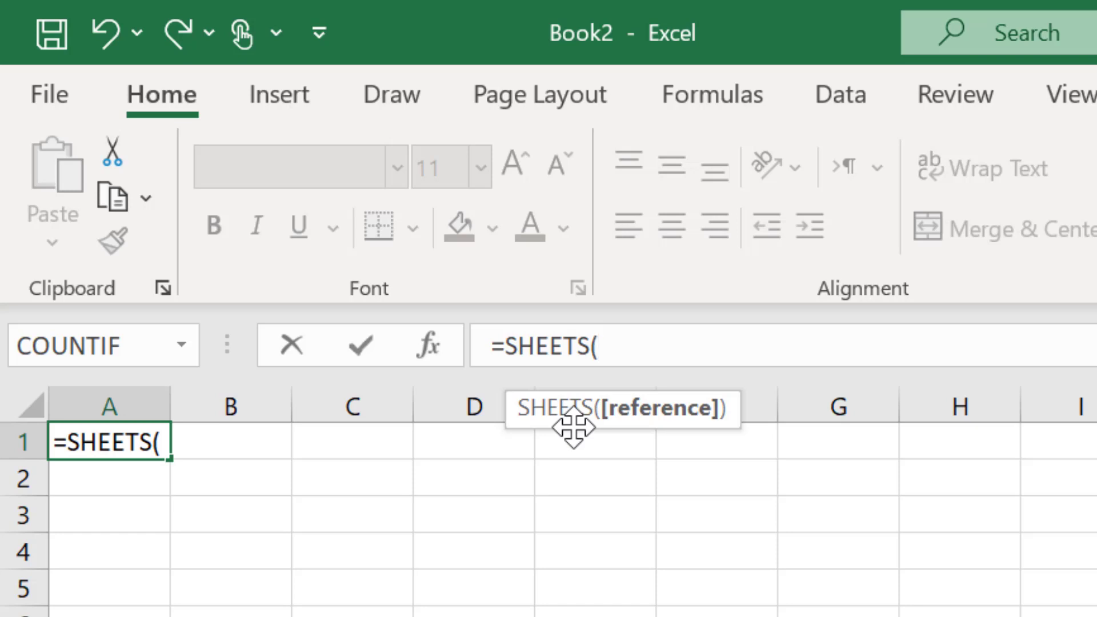
key("Return")
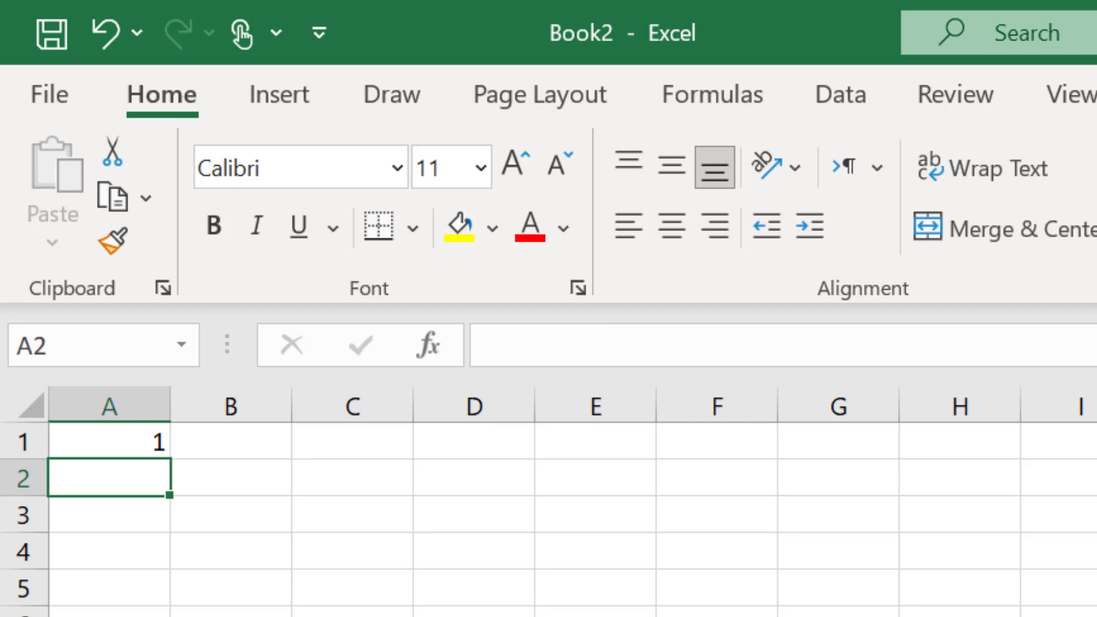
left_click(148, 442)
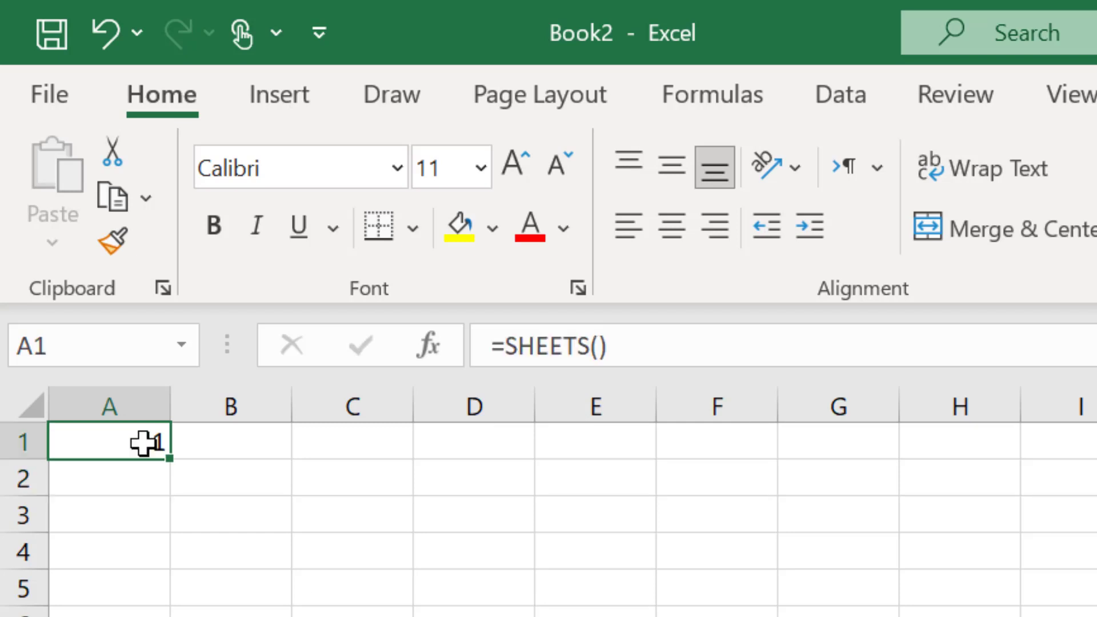
left_click(353, 615)
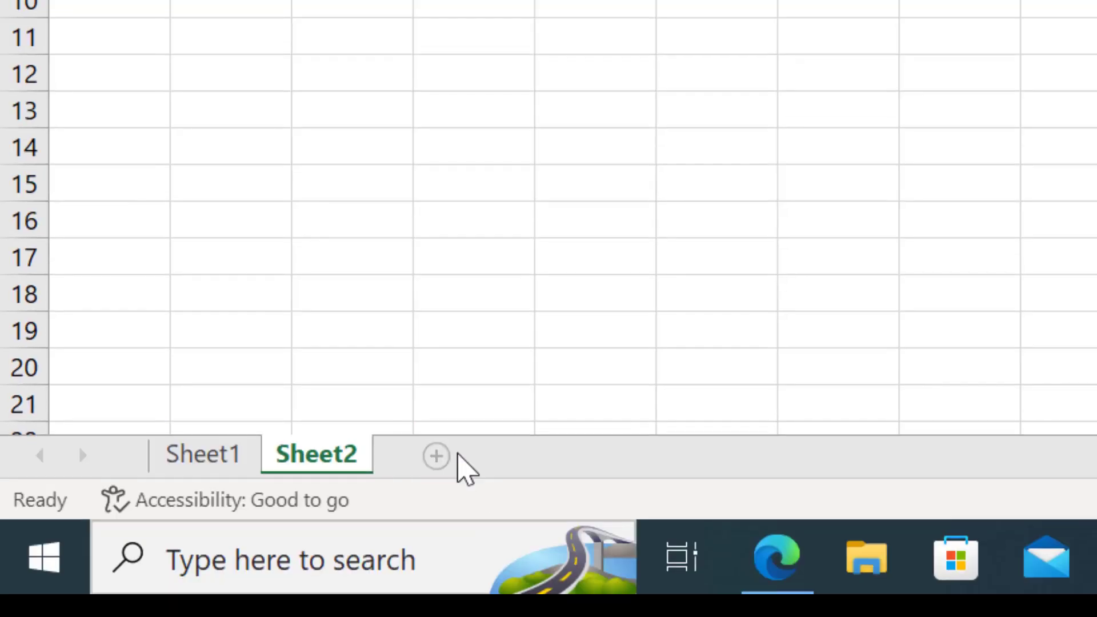
- Add four sheets and re-enter the A1 formula so it counts 6
left_click(448, 456)
left_click(549, 456)
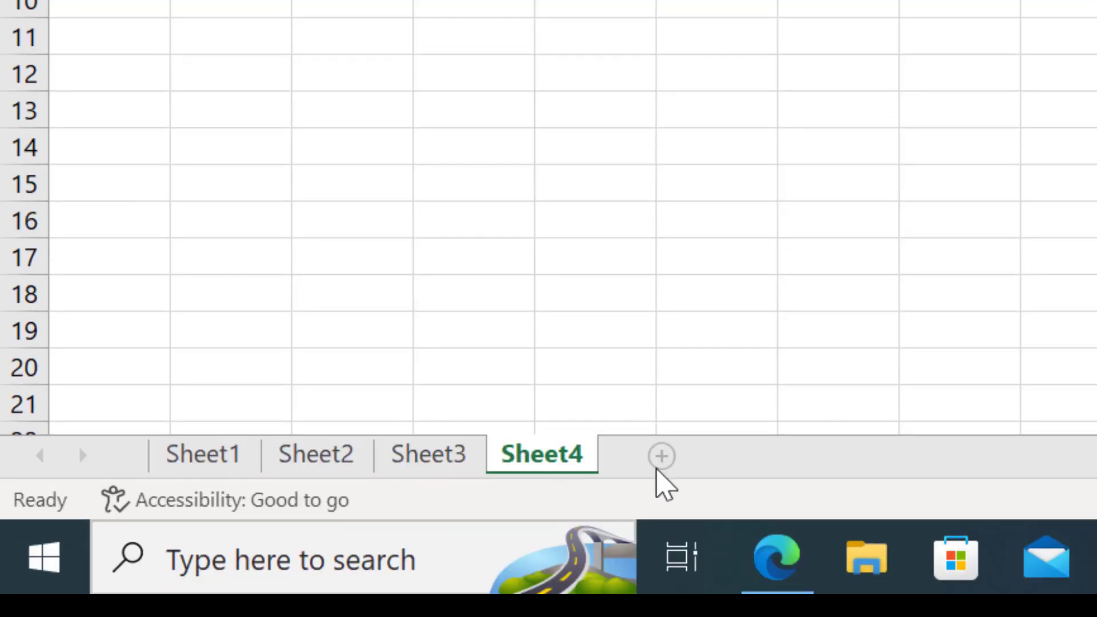
left_click(659, 456)
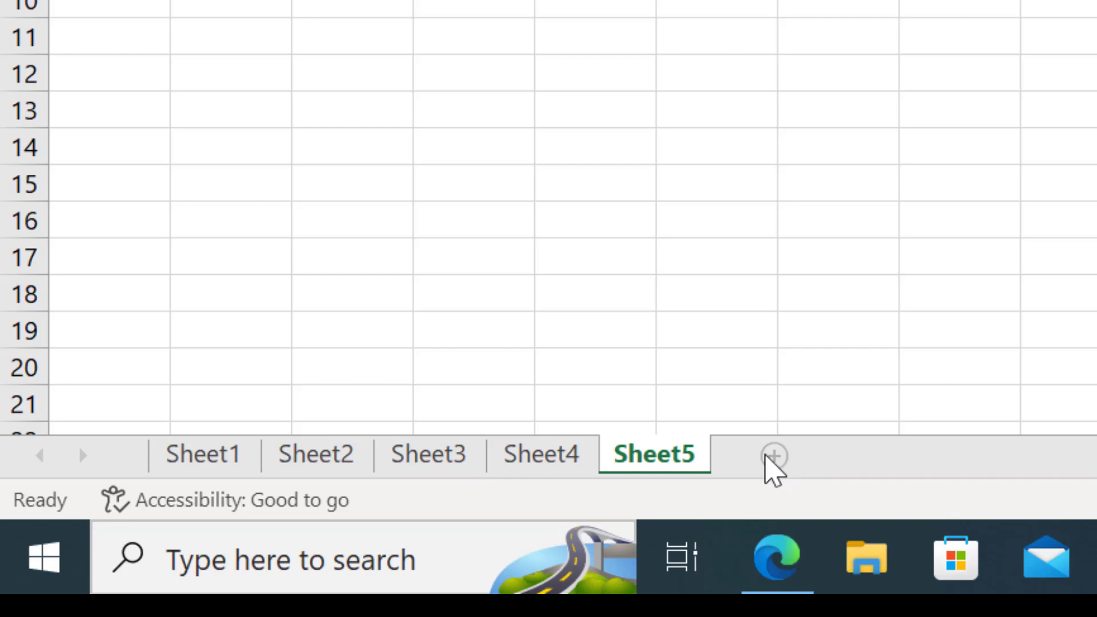
left_click(772, 457)
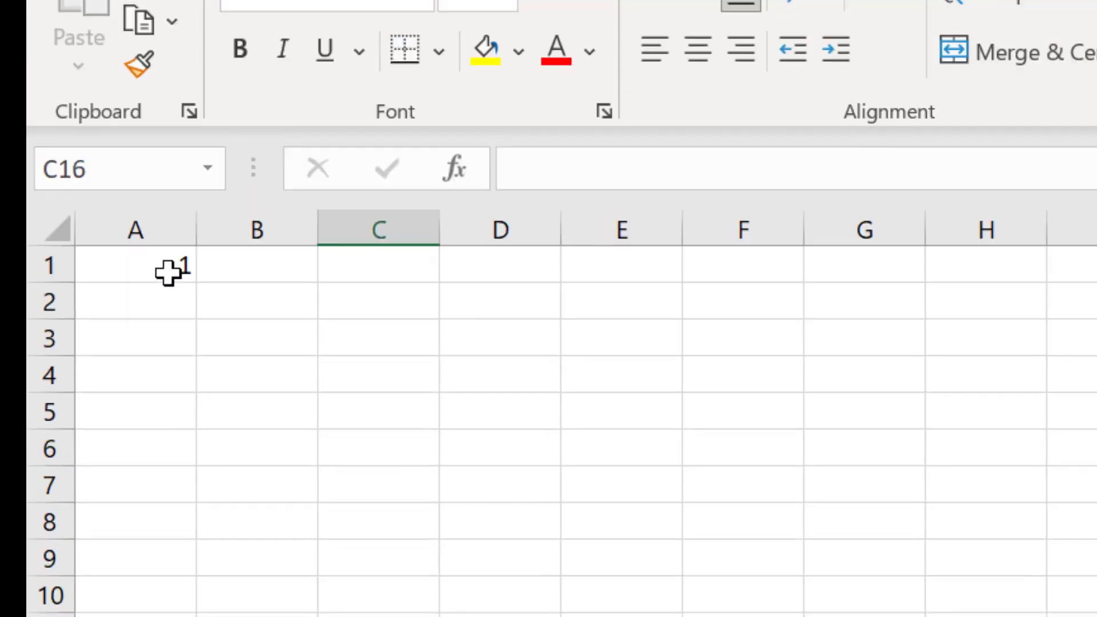
left_click(169, 269)
left_click(672, 177)
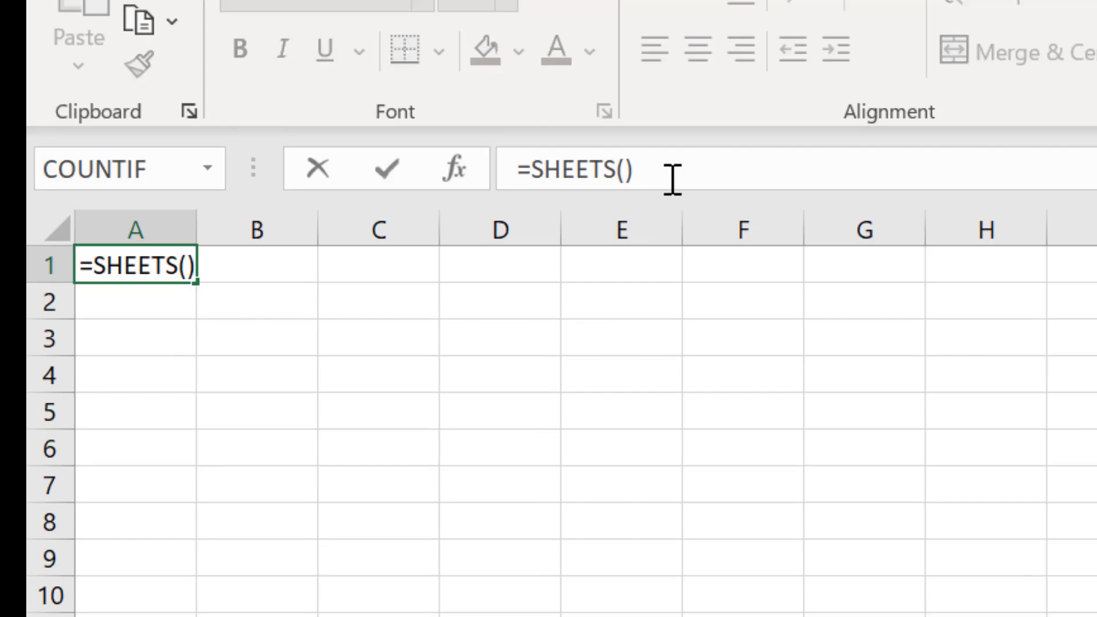
key("Return")
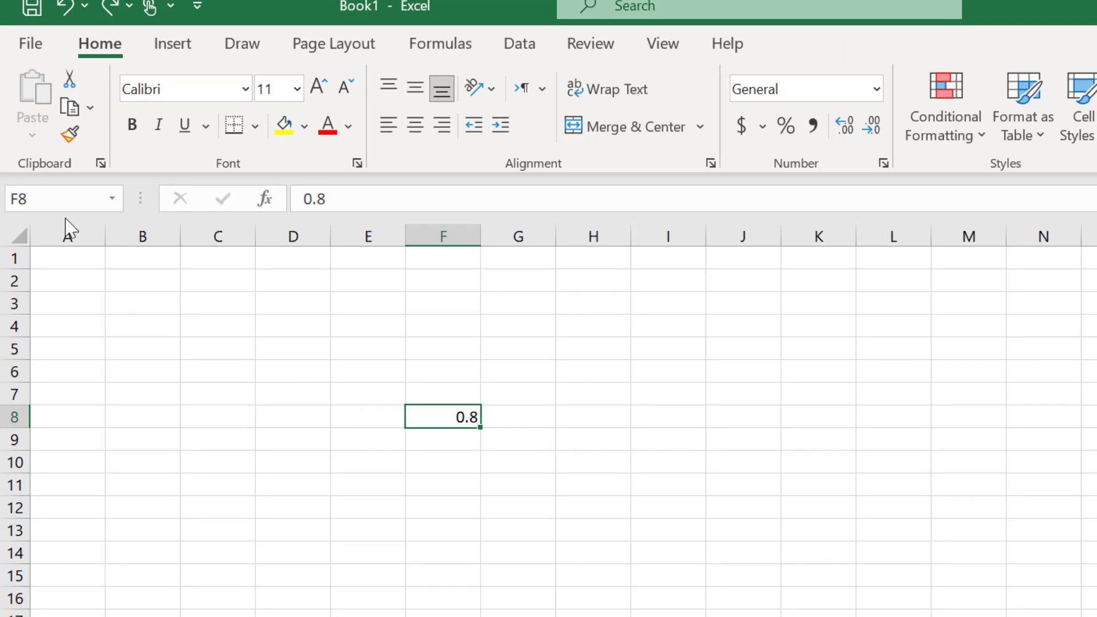
- Format cell F8 as Number with four decimal places
right_click(466, 420)
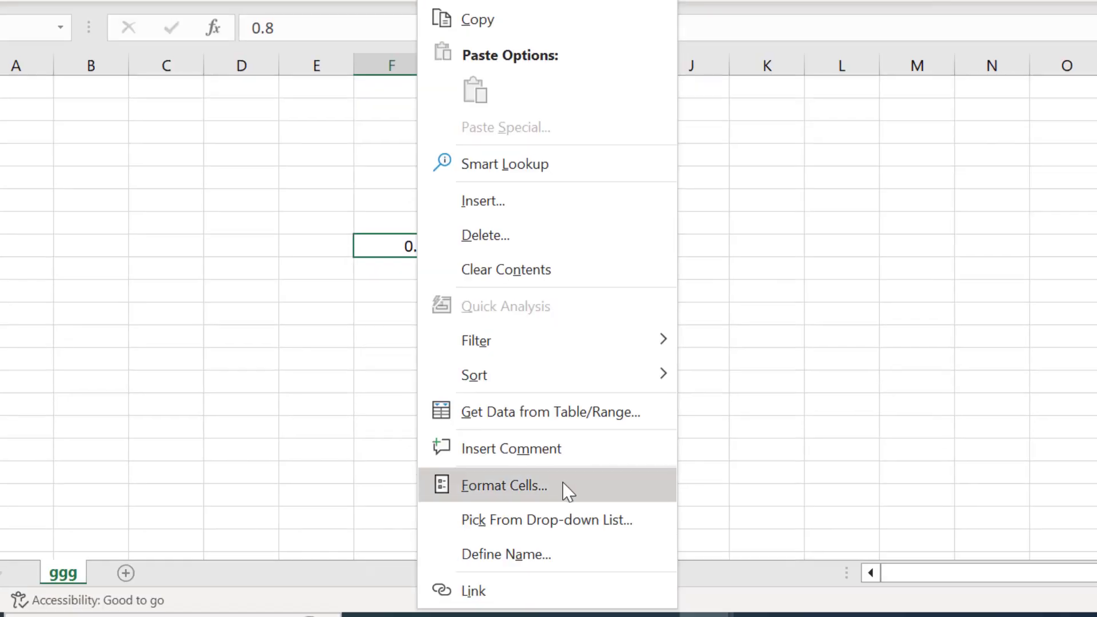
left_click(564, 496)
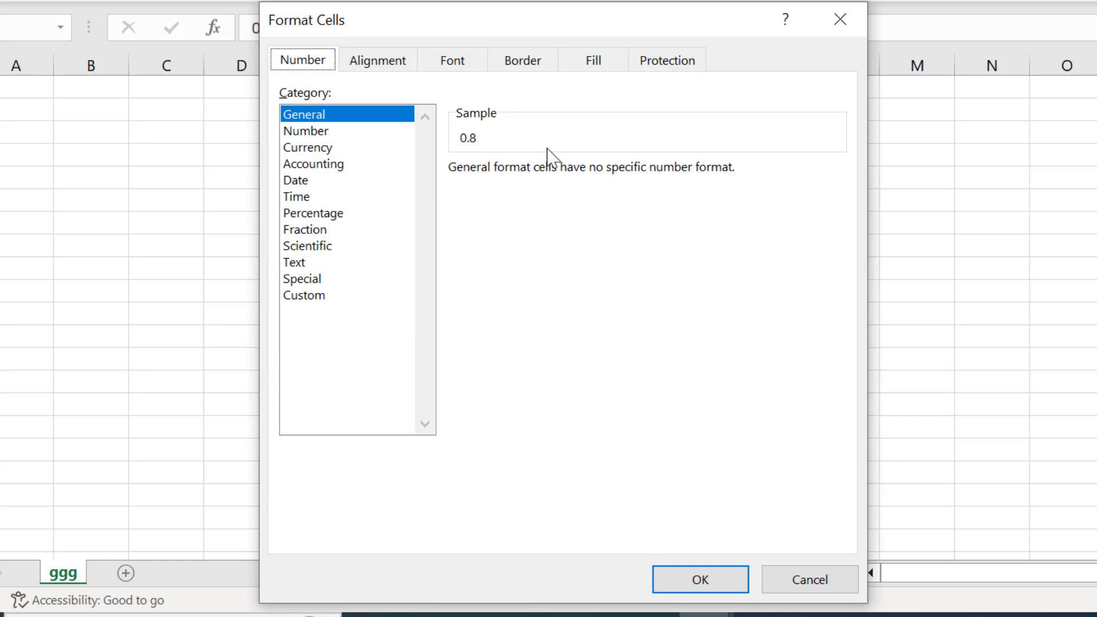
left_click(346, 132)
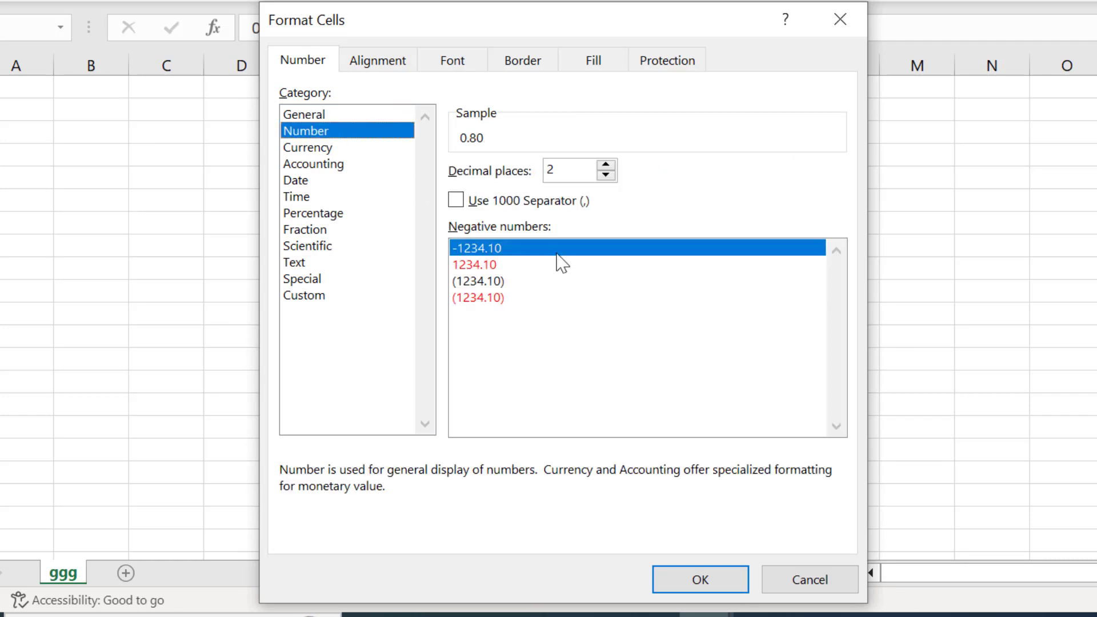
left_click(606, 166)
left_click(605, 166)
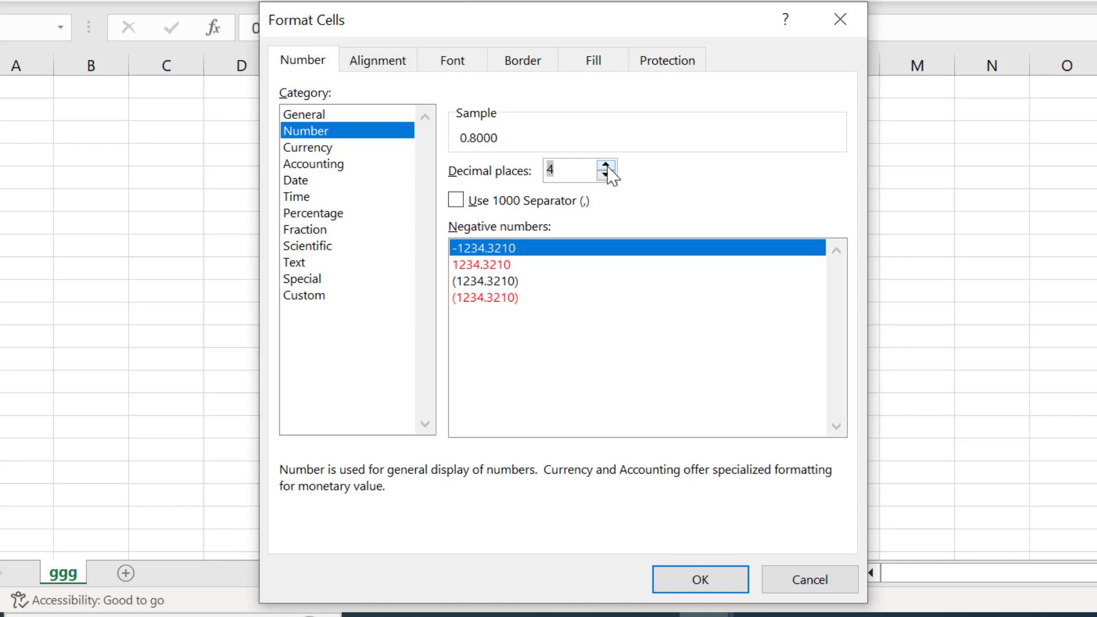
left_click(700, 580)
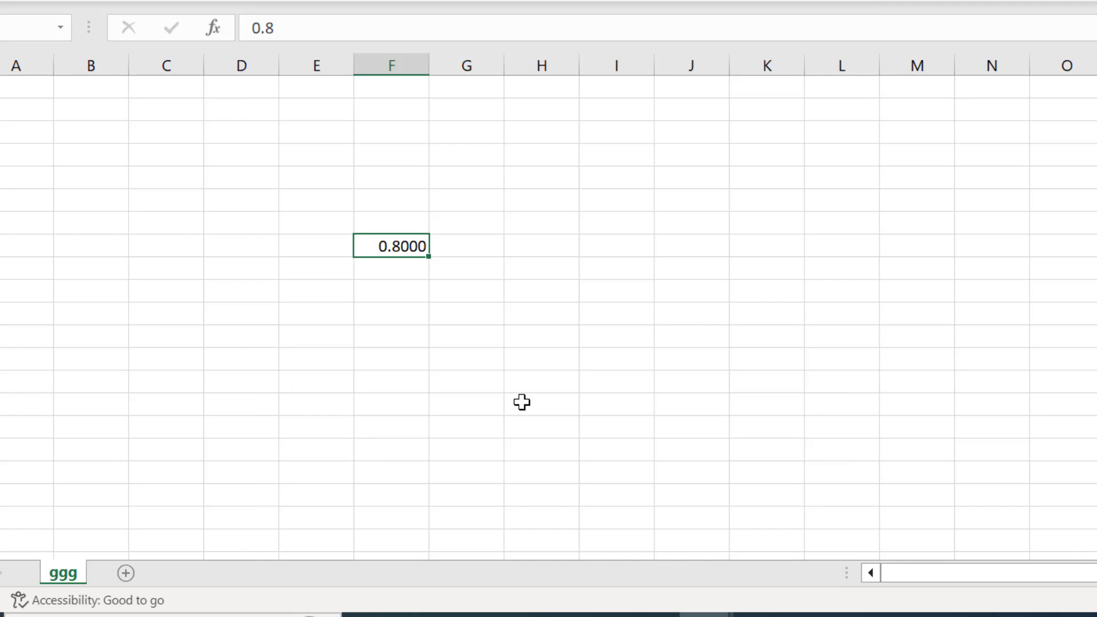
- Reset cell F8 to the General format so it shows 0.8
right_click(418, 249)
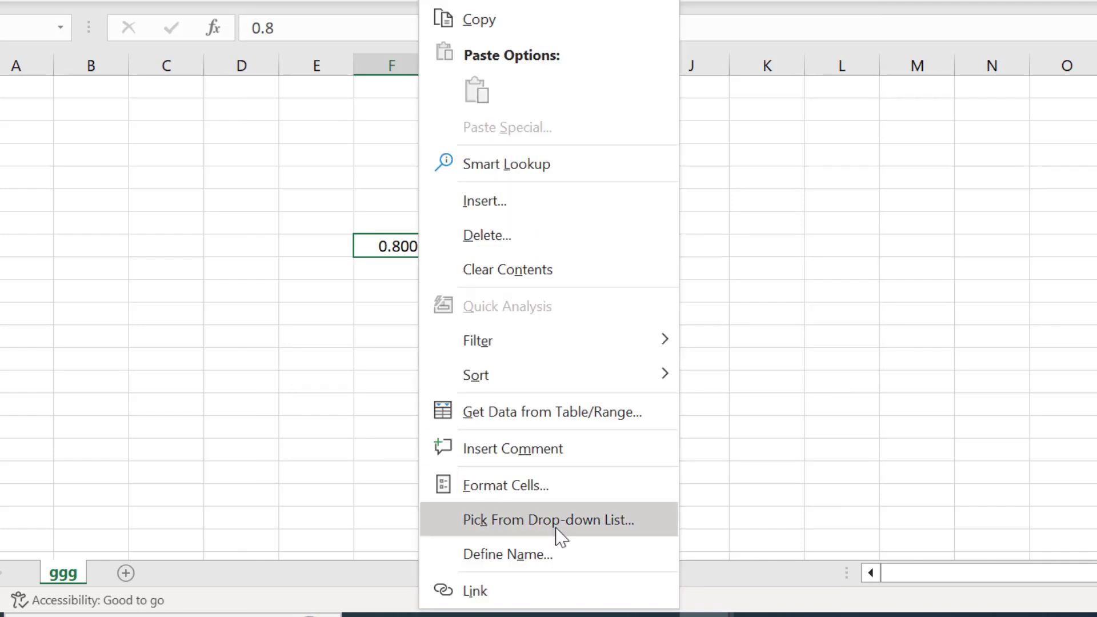
left_click(557, 501)
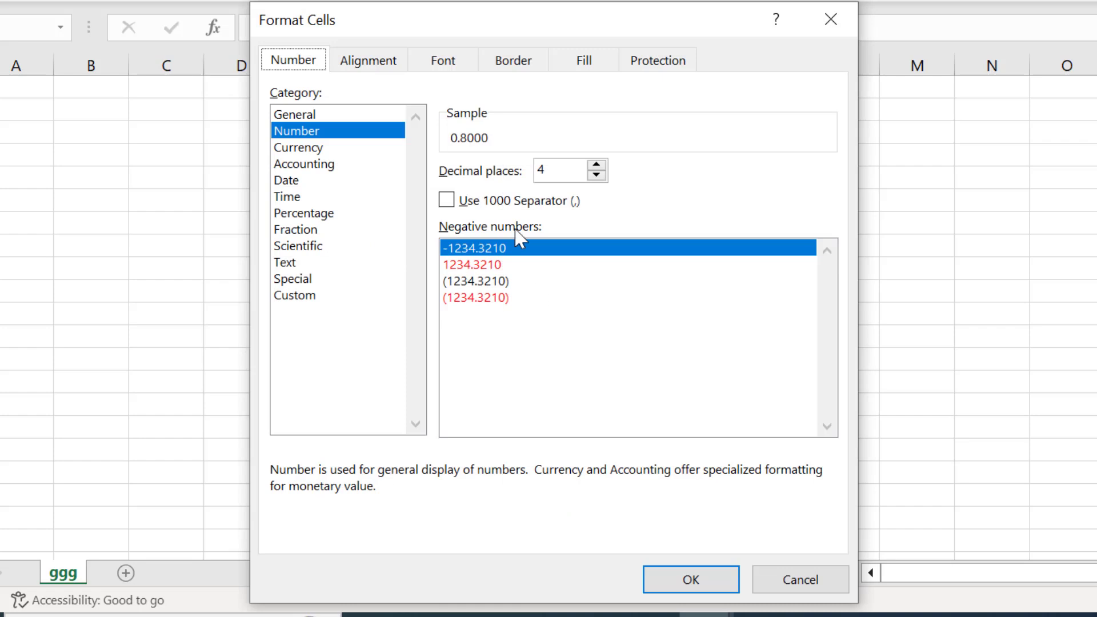
left_click(368, 118)
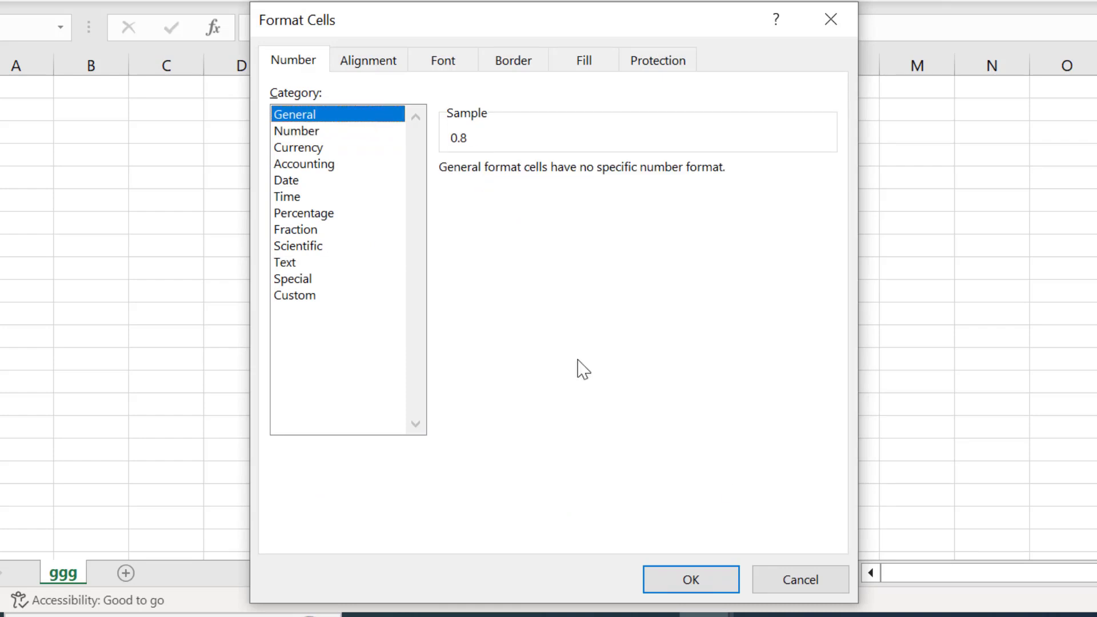
left_click(693, 580)
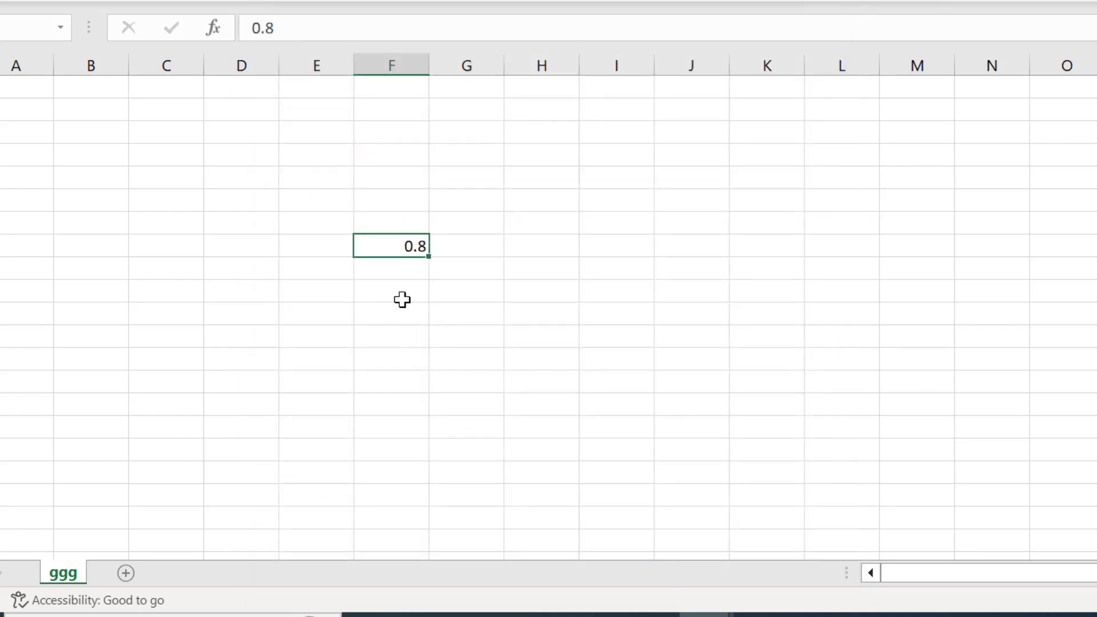
left_click(403, 299)
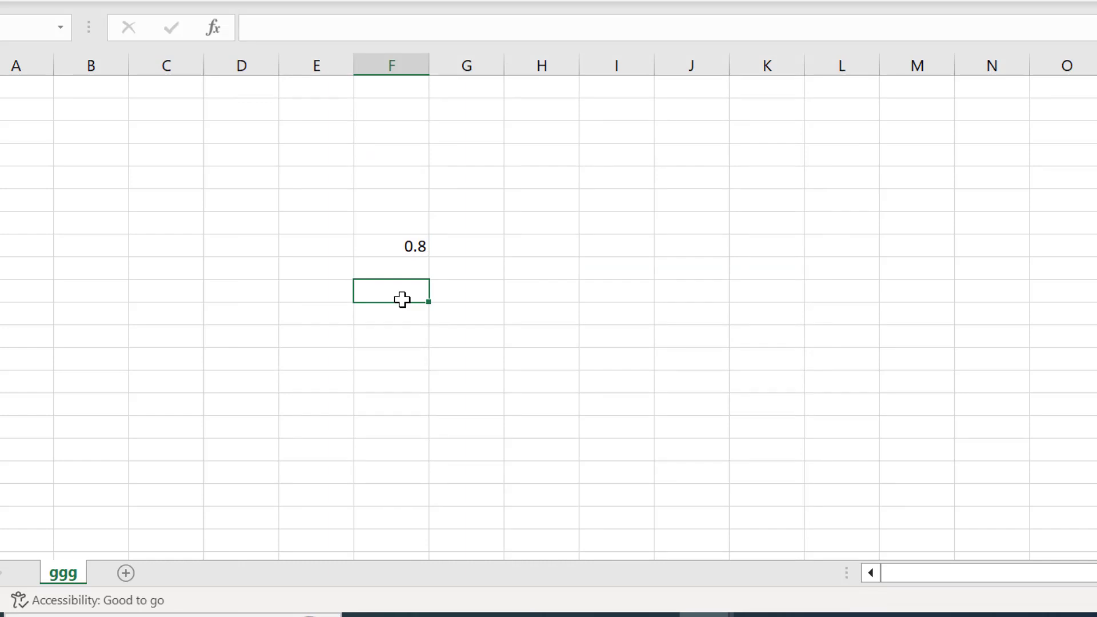
left_click(413, 241)
- Format F8 as Currency with 3 decimals and red negatives, displaying $0.800
right_click(412, 241)
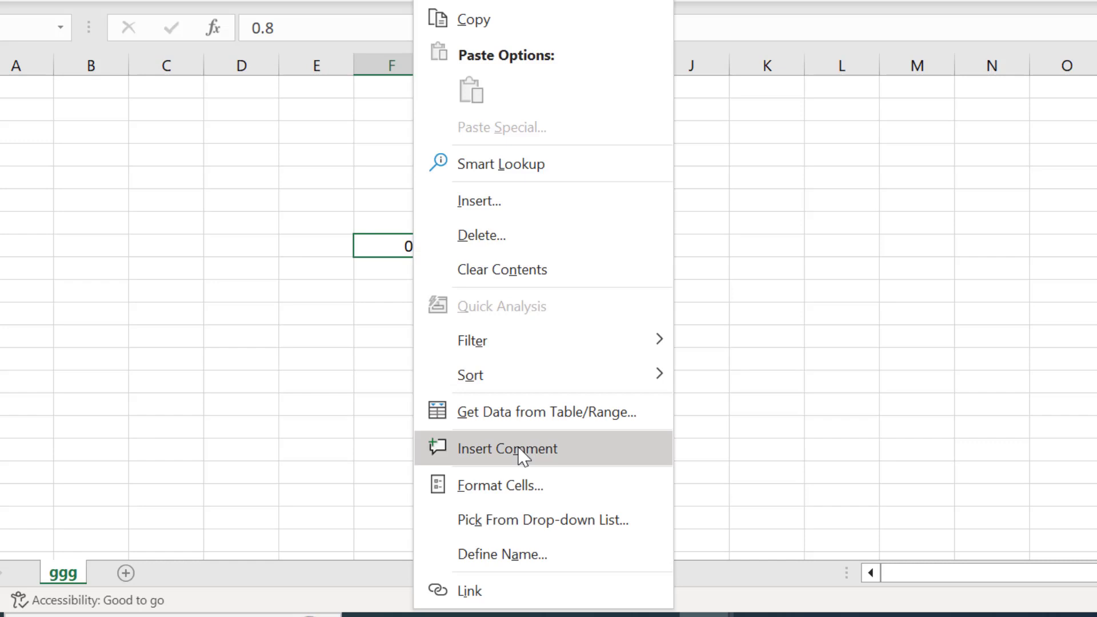
left_click(554, 500)
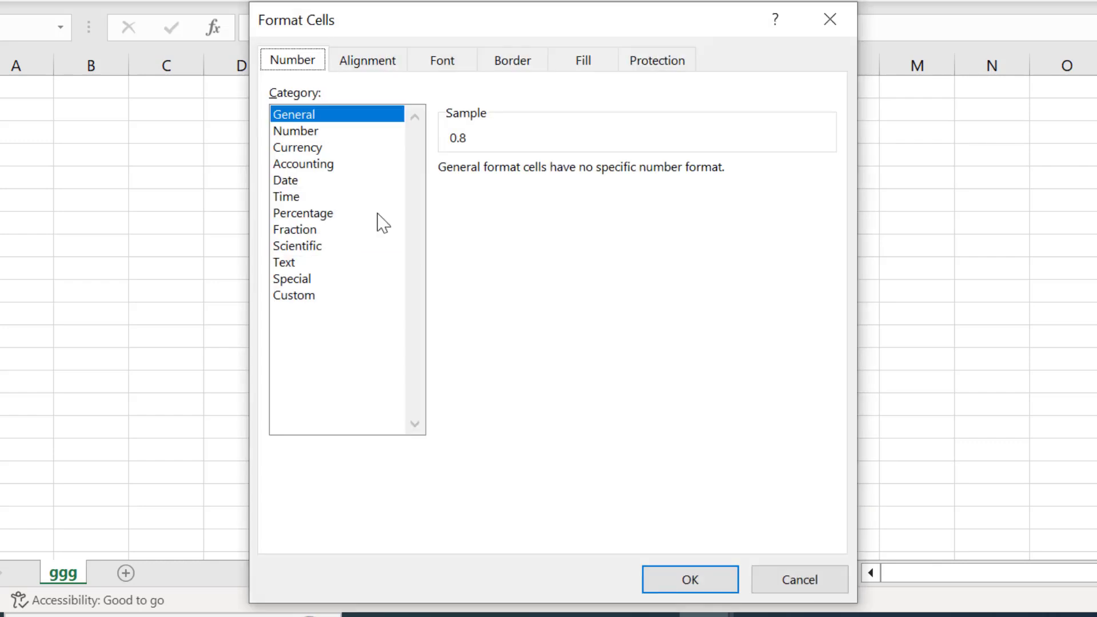
left_click(329, 149)
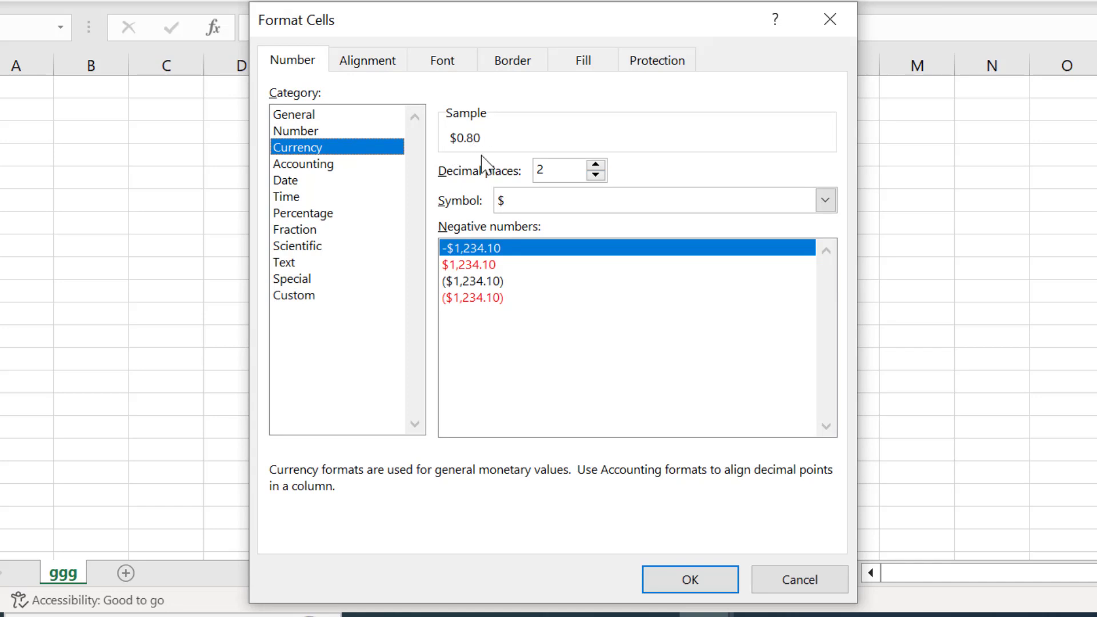
left_click(596, 164)
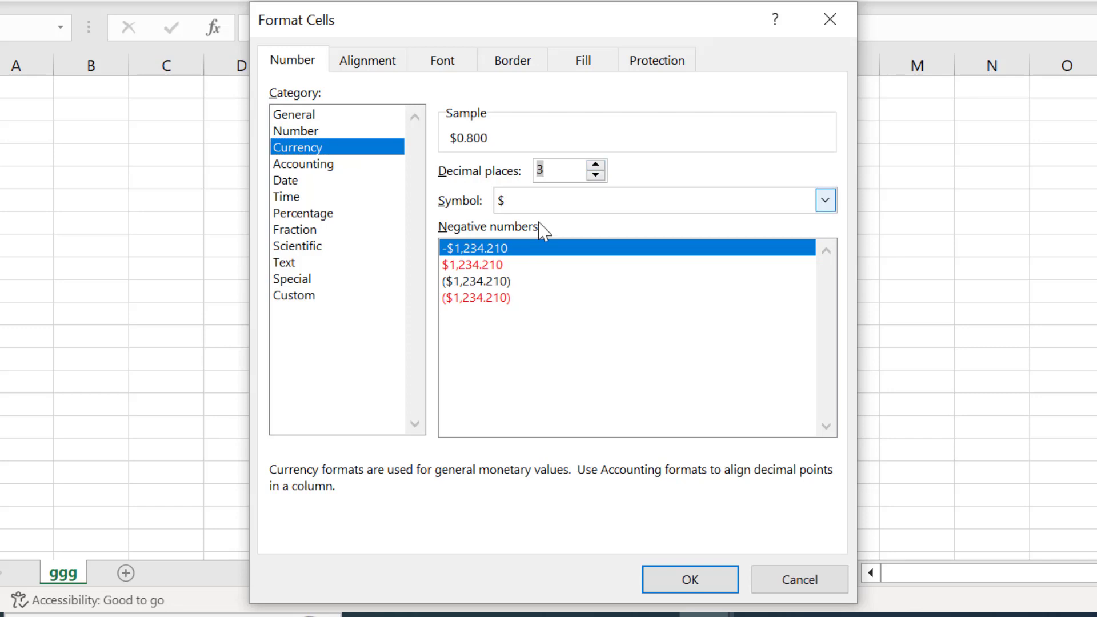
left_click(494, 264)
left_click(692, 580)
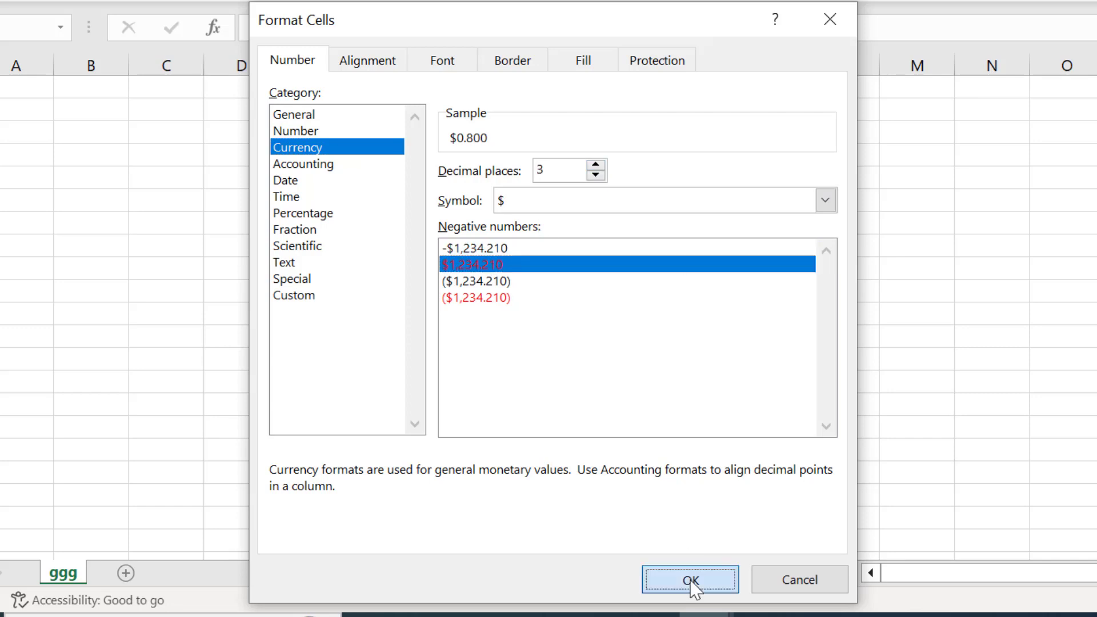
left_click(464, 402)
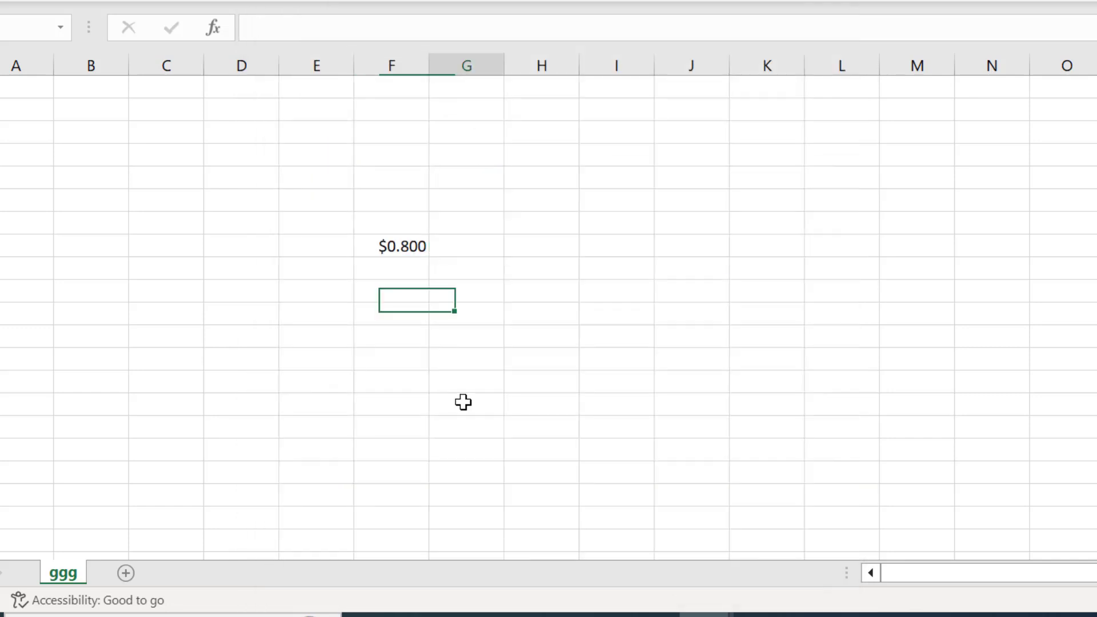
left_click(404, 268)
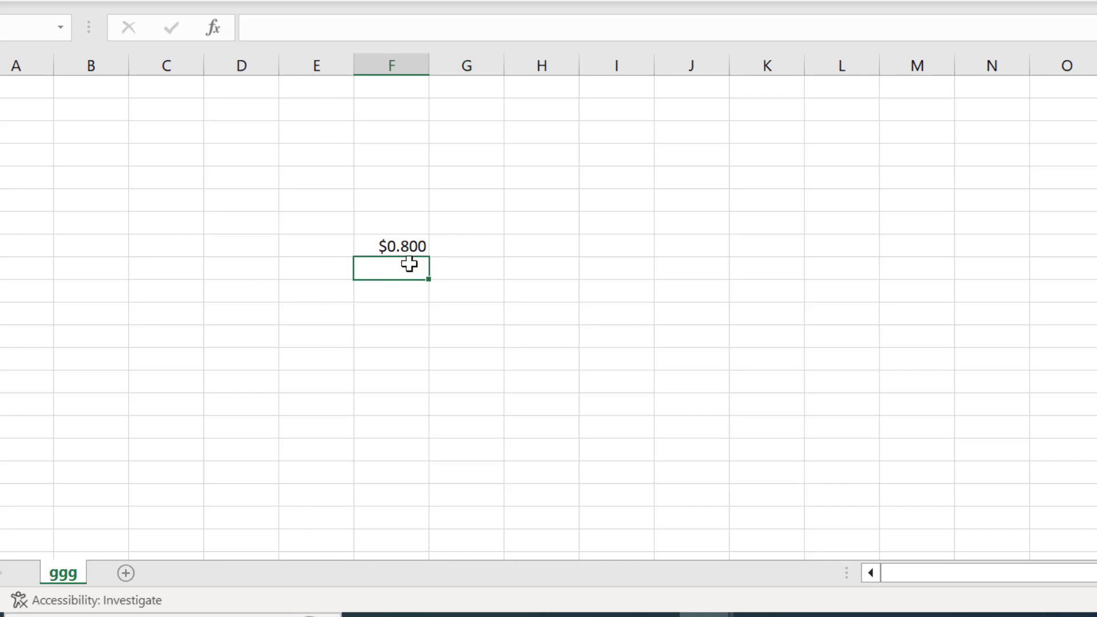
- Change F8's value to -0.8 in the formula bar, now shown as red $0.800
left_click(405, 245)
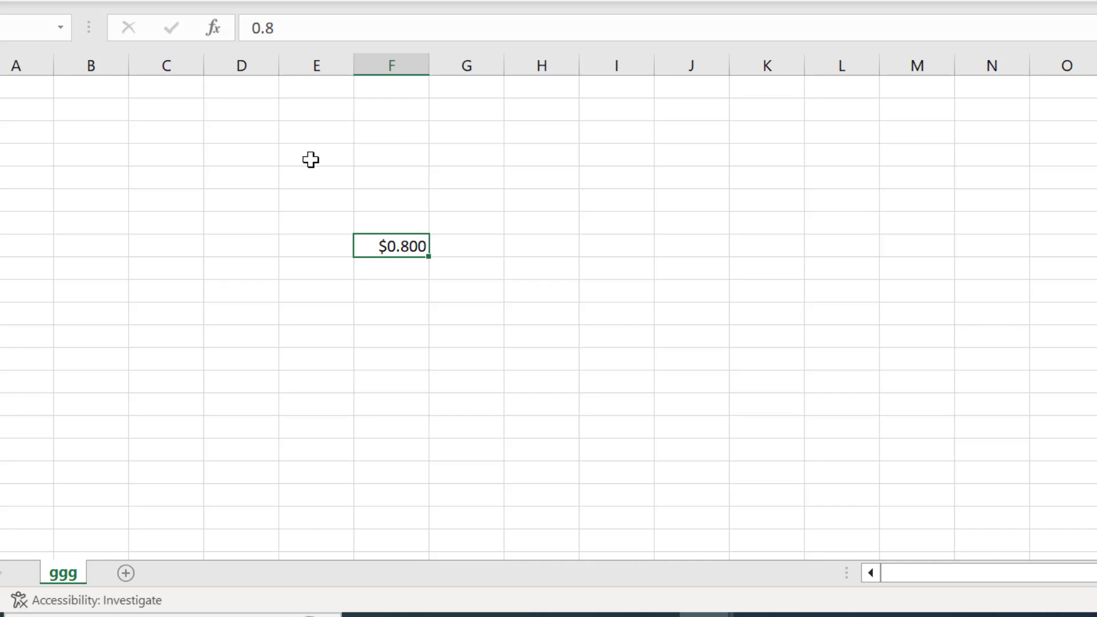
left_click(250, 28)
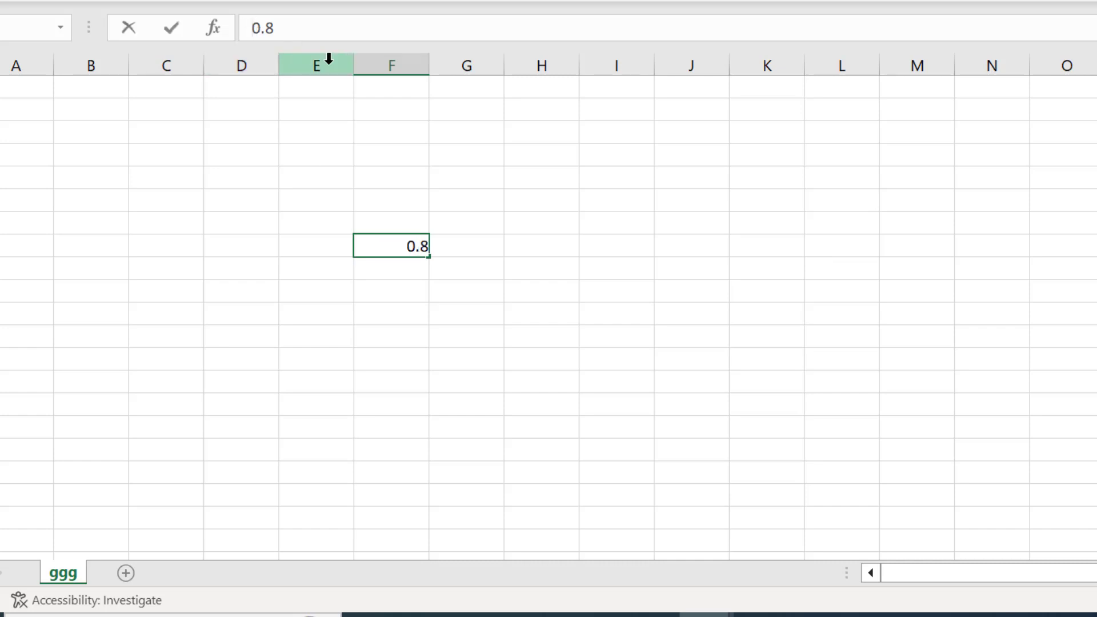
type("-")
key("Return")
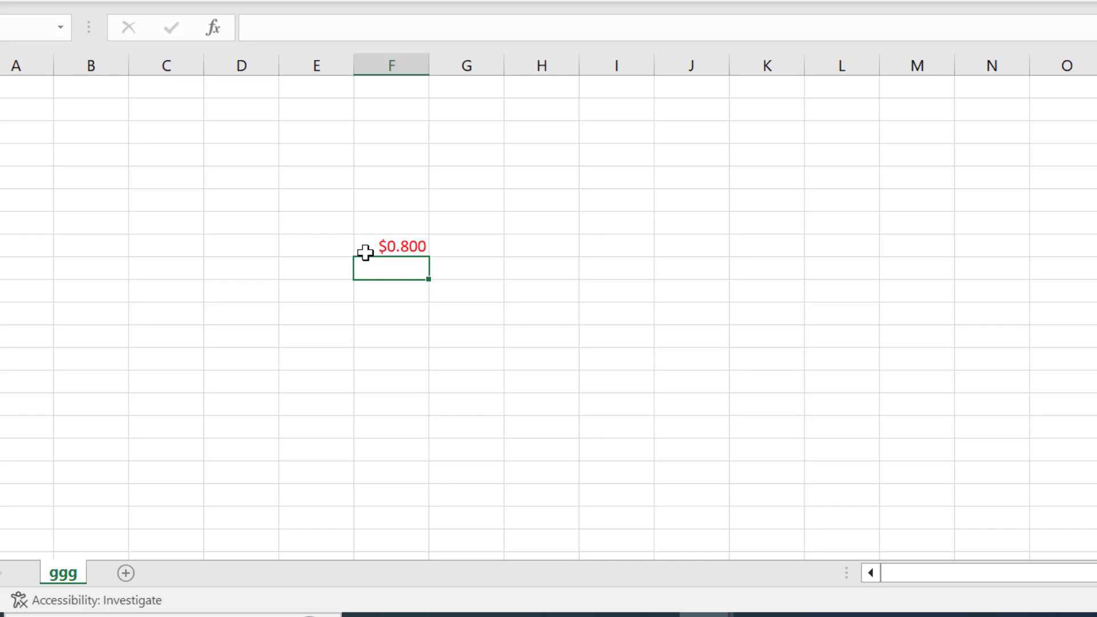
left_click(385, 245)
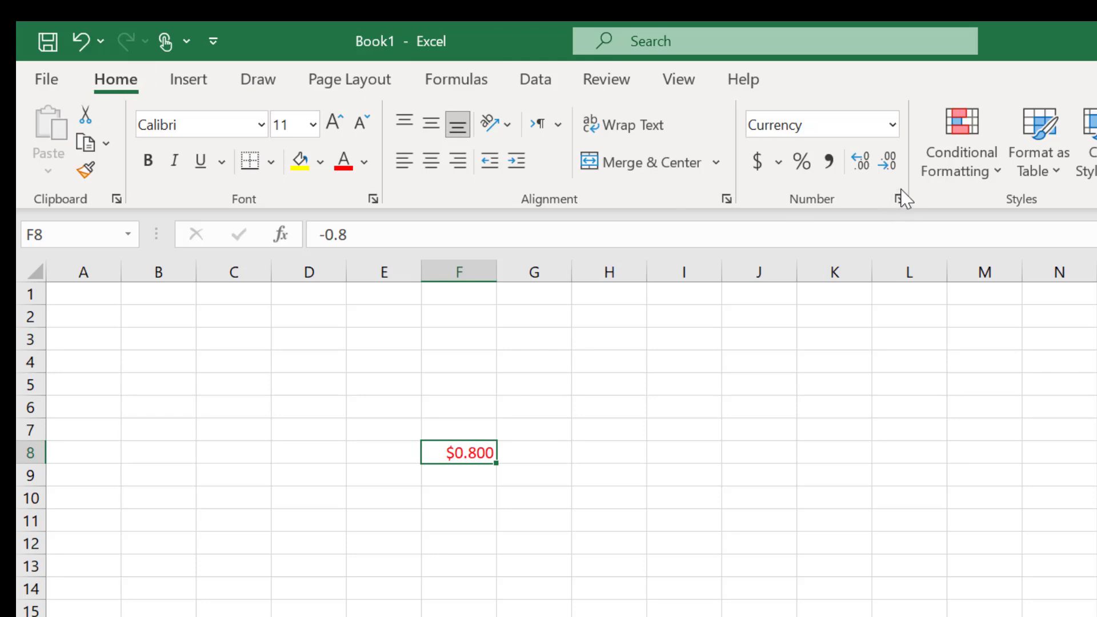
- Try larger and smaller font sizes for $0.800, then set it to 28 point
left_click(341, 124)
left_click(342, 124)
left_click(341, 124)
left_click(341, 125)
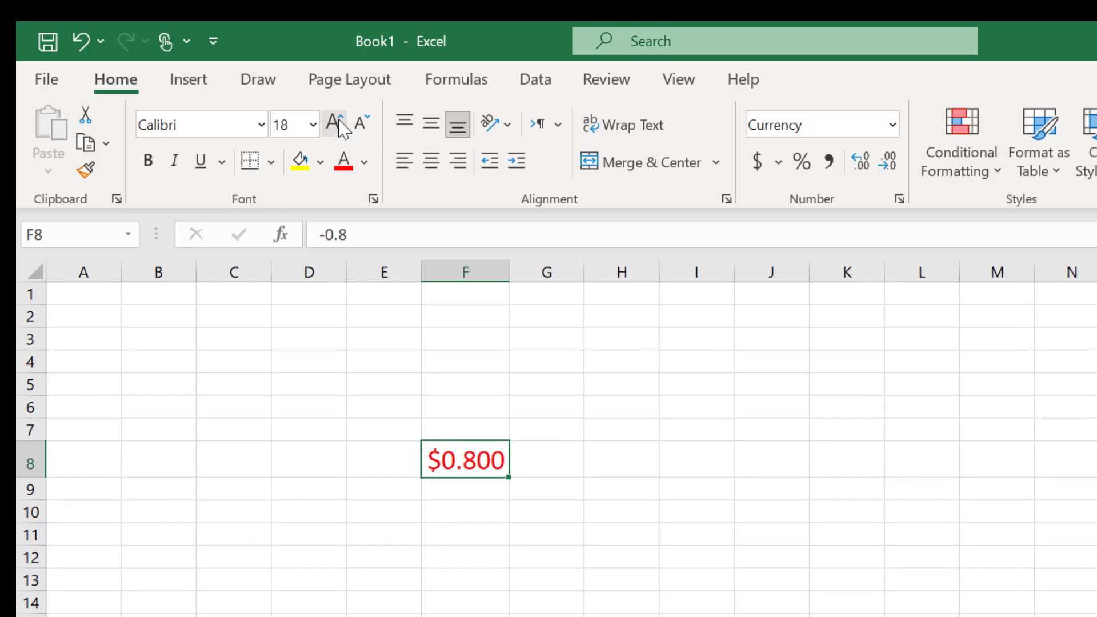
left_click(336, 123)
left_click(337, 123)
left_click(336, 123)
left_click(336, 123)
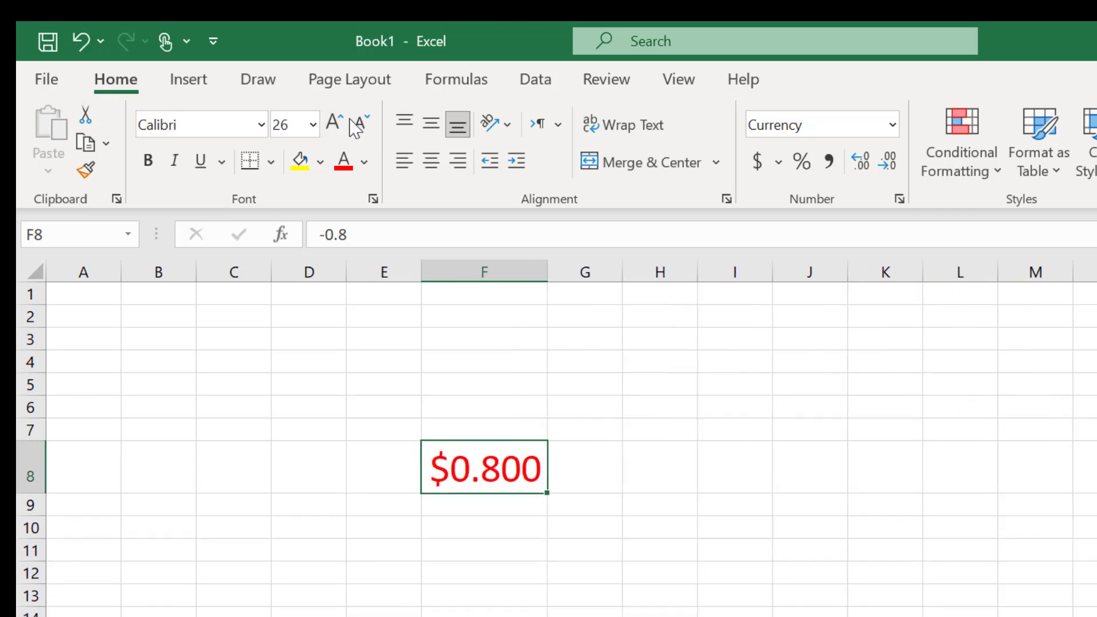
left_click(358, 122)
left_click(360, 120)
left_click(360, 120)
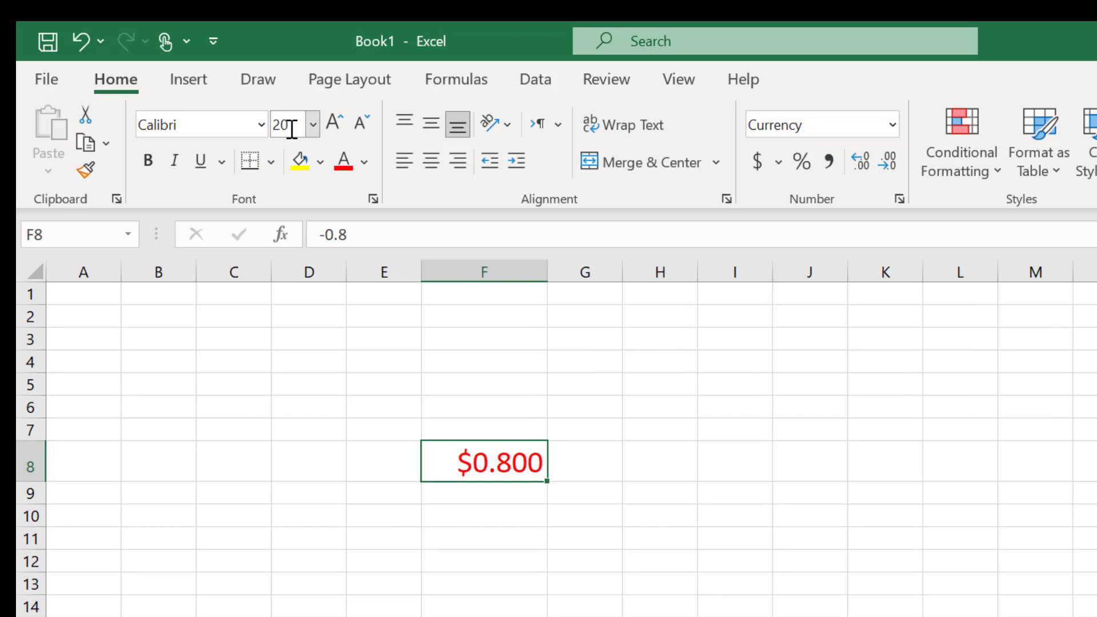
left_click(313, 125)
left_click(302, 509)
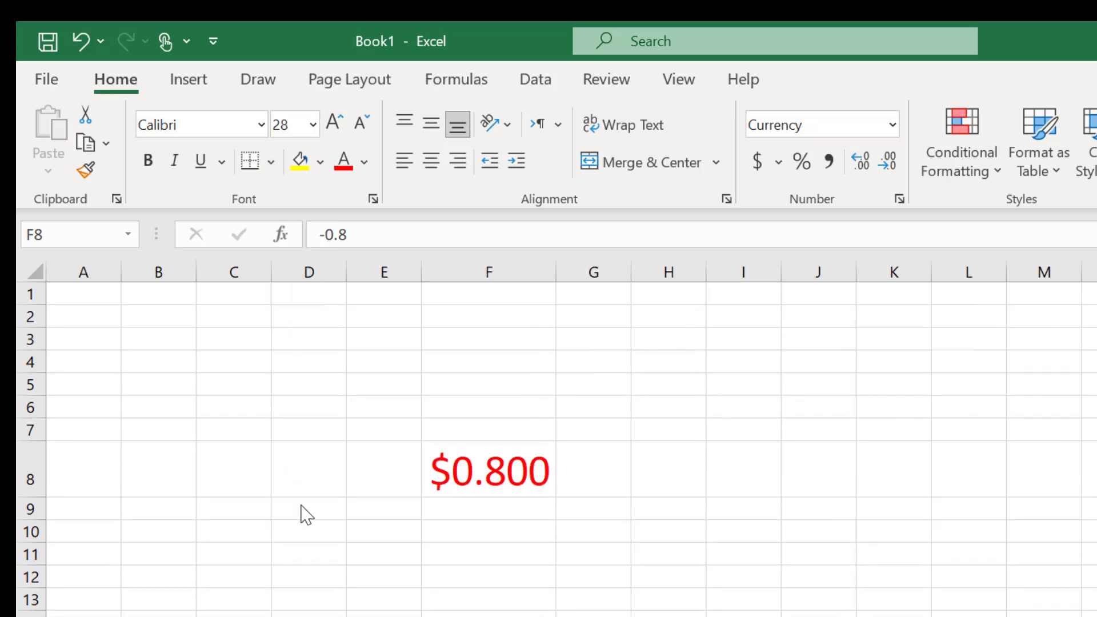
- Change F8's font to Algerian and make it bold and underlined
left_click(263, 133)
left_click(219, 359)
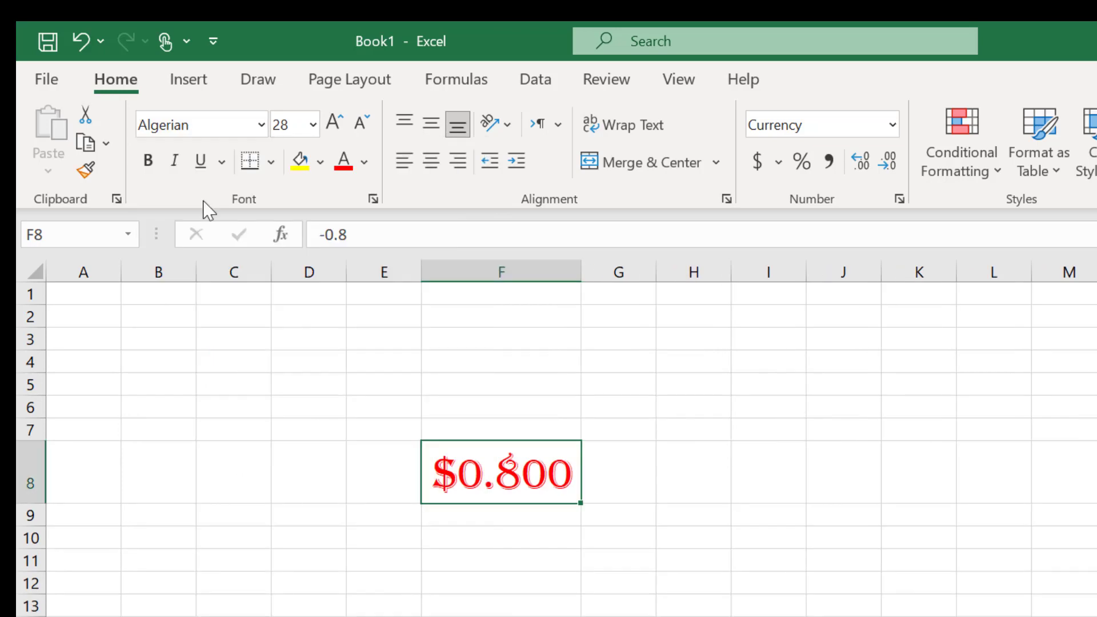
left_click(148, 161)
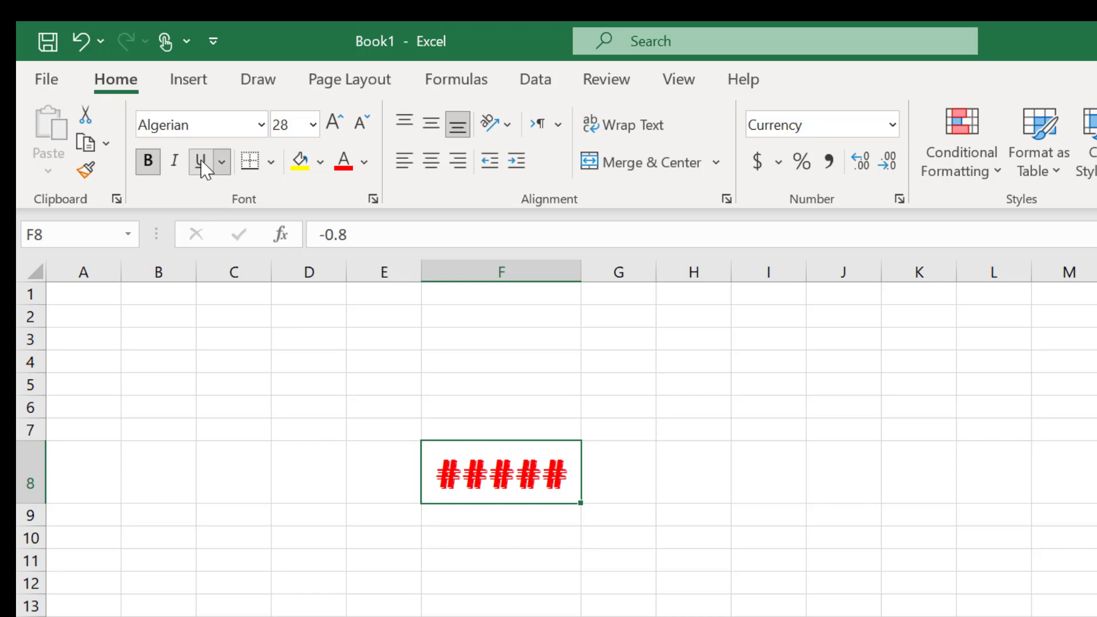
left_click(200, 161)
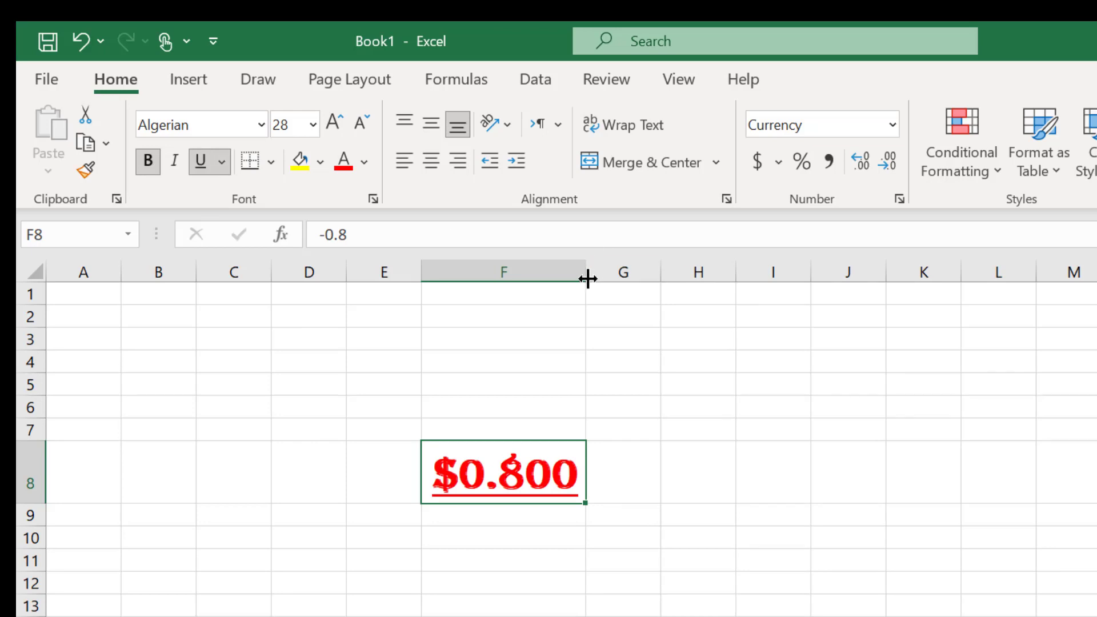
- Widen column F, then reopen F8's value for editing
left_click_drag(587, 279, 585, 263)
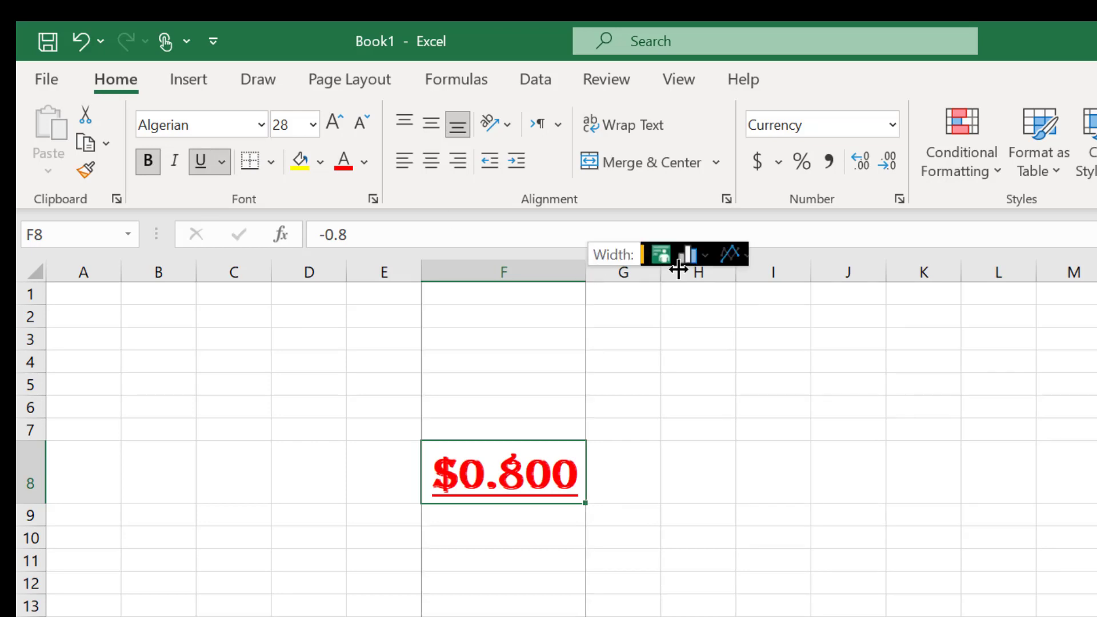
double_click(585, 263)
left_click(626, 260)
left_click(451, 454)
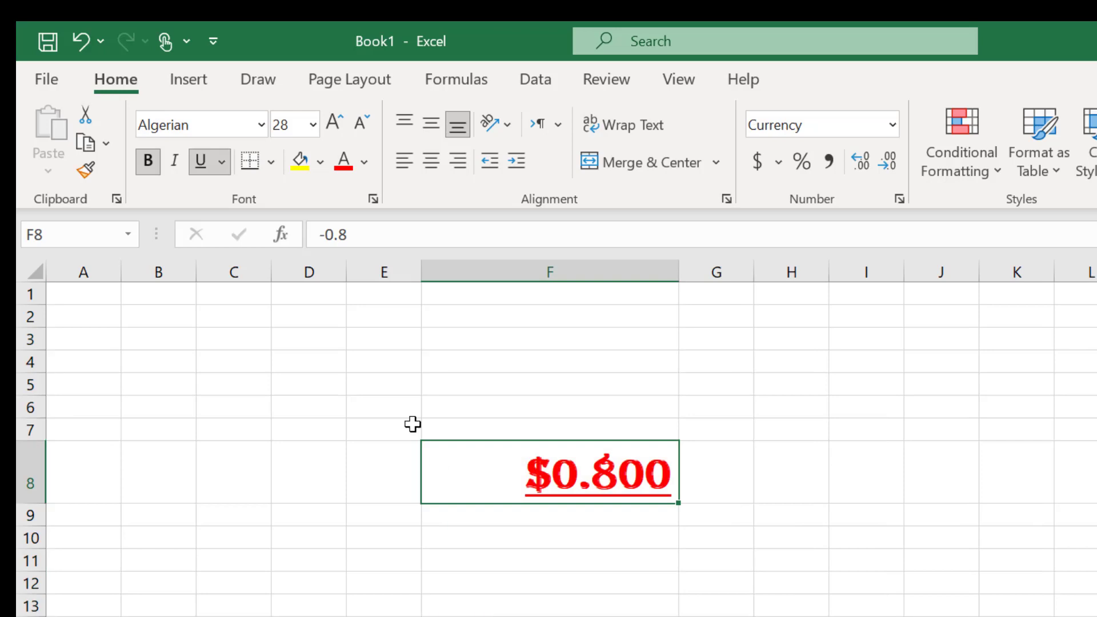
left_click(320, 235)
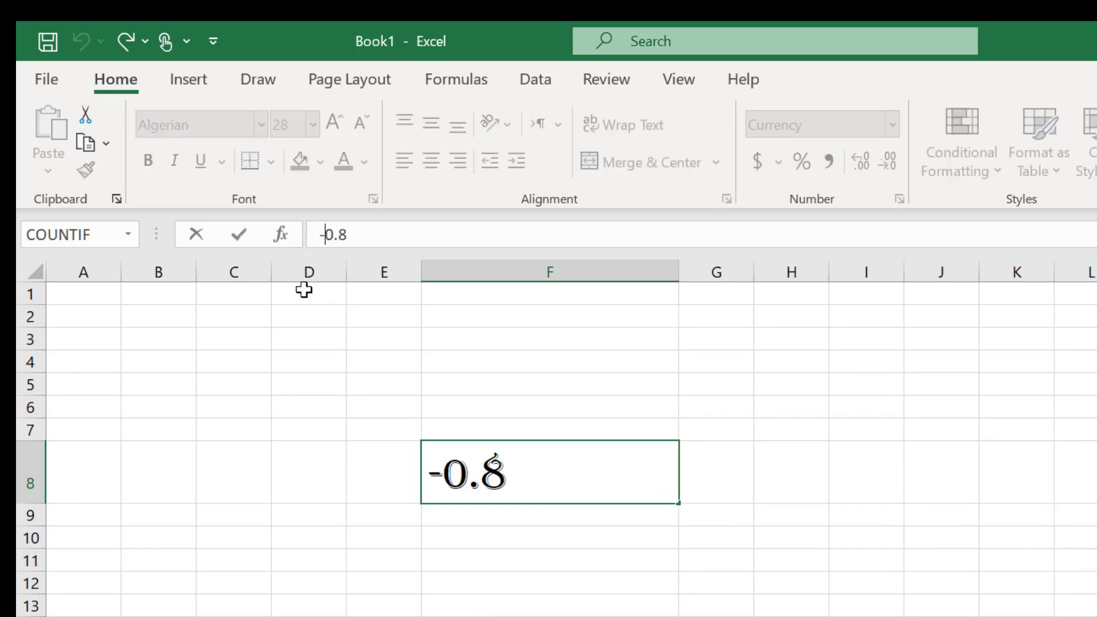
- Delete the minus sign so F8 holds positive 0.8 again
key("Delete")
key("ctrl+Return")
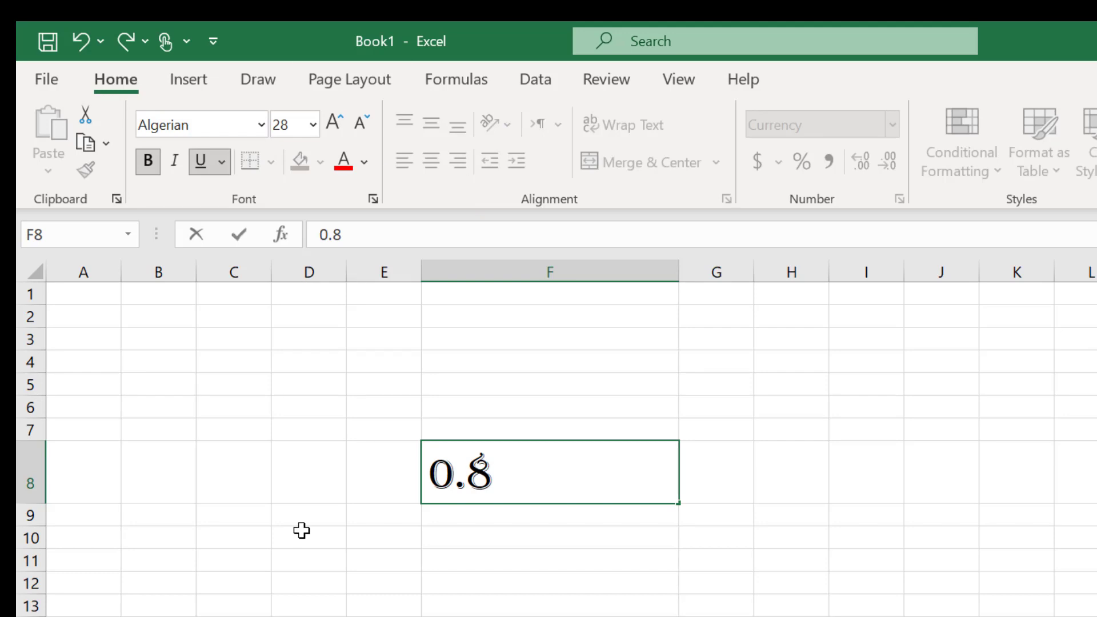
left_click(301, 533)
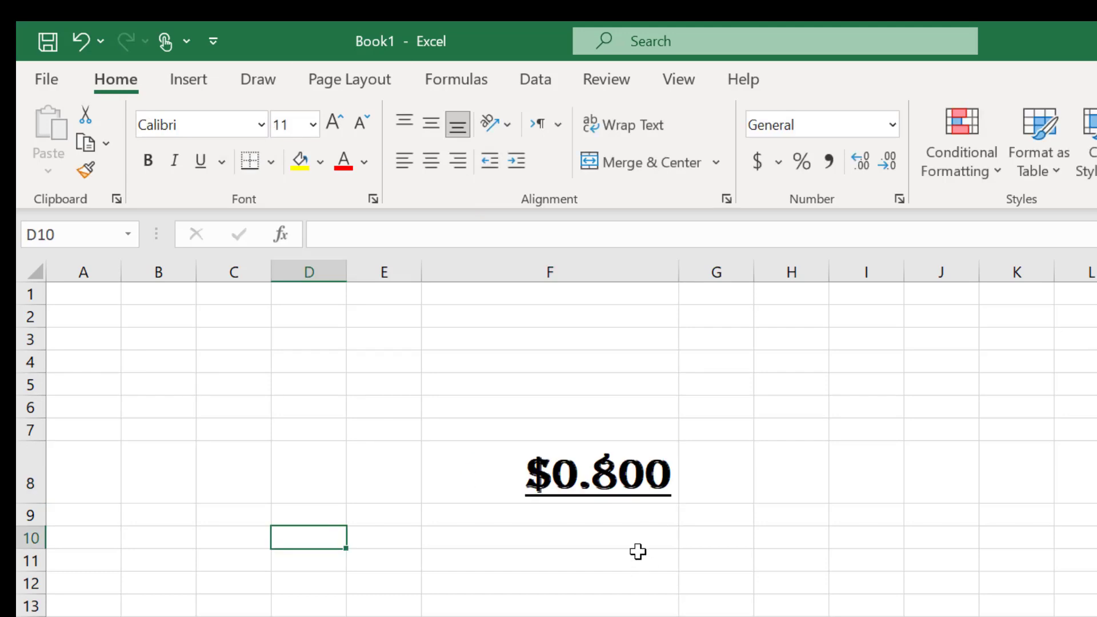
left_click(631, 476)
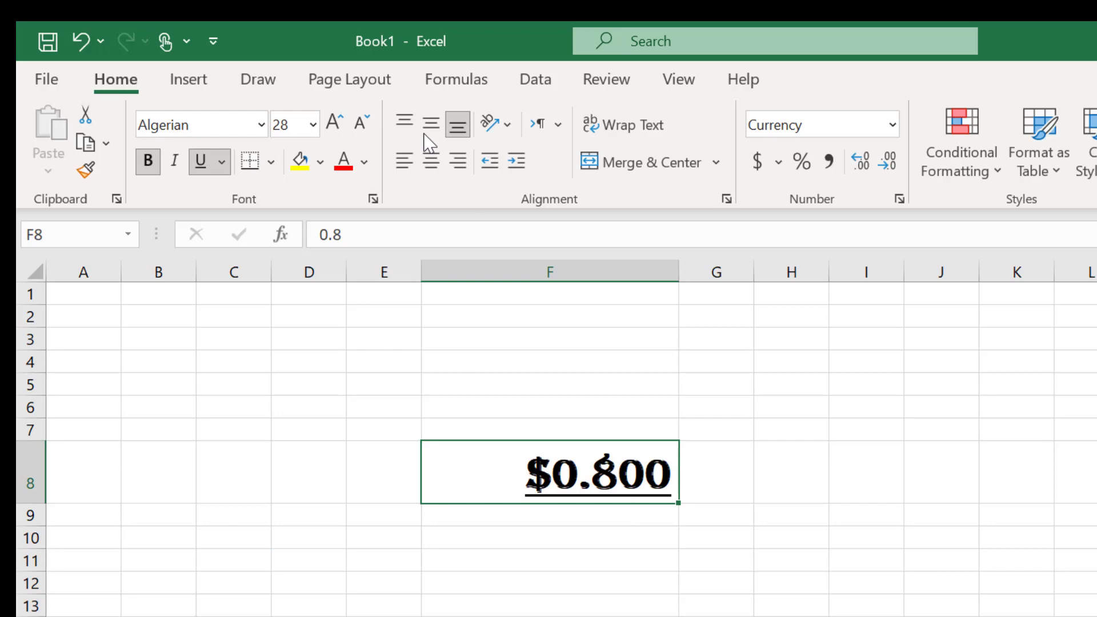
- Give F8 a yellow fill and blue text
left_click(306, 168)
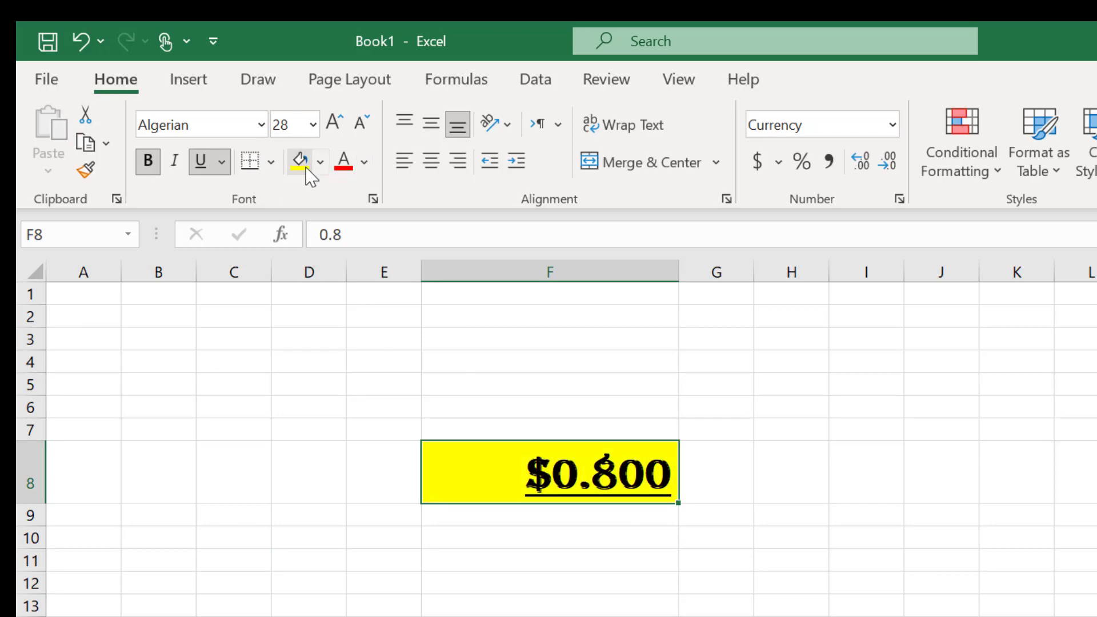
left_click(364, 162)
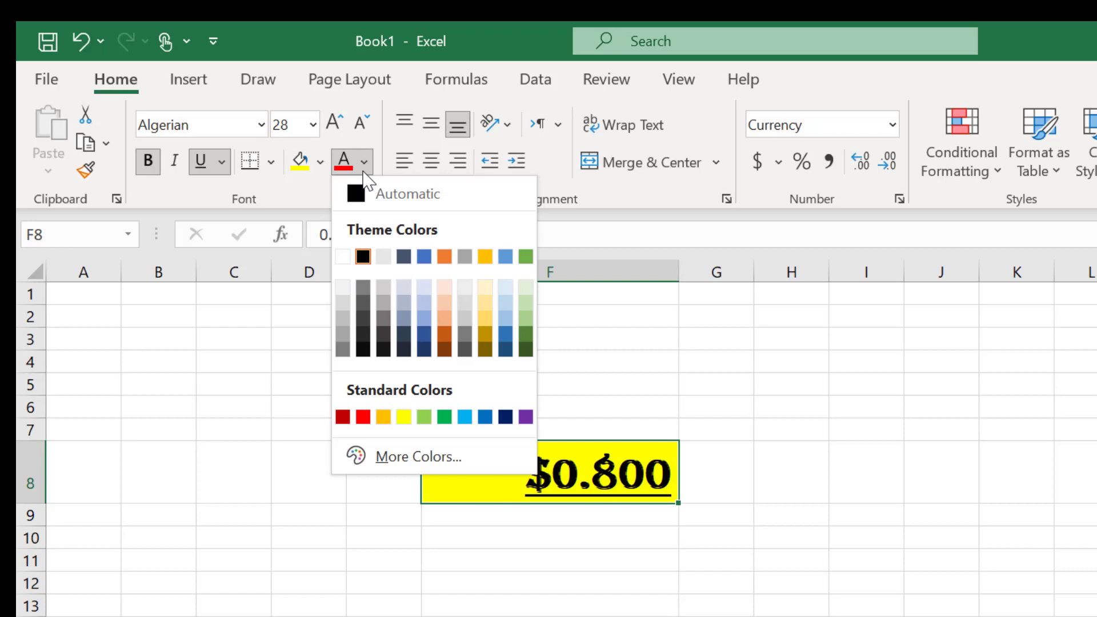
left_click(429, 260)
left_click(333, 400)
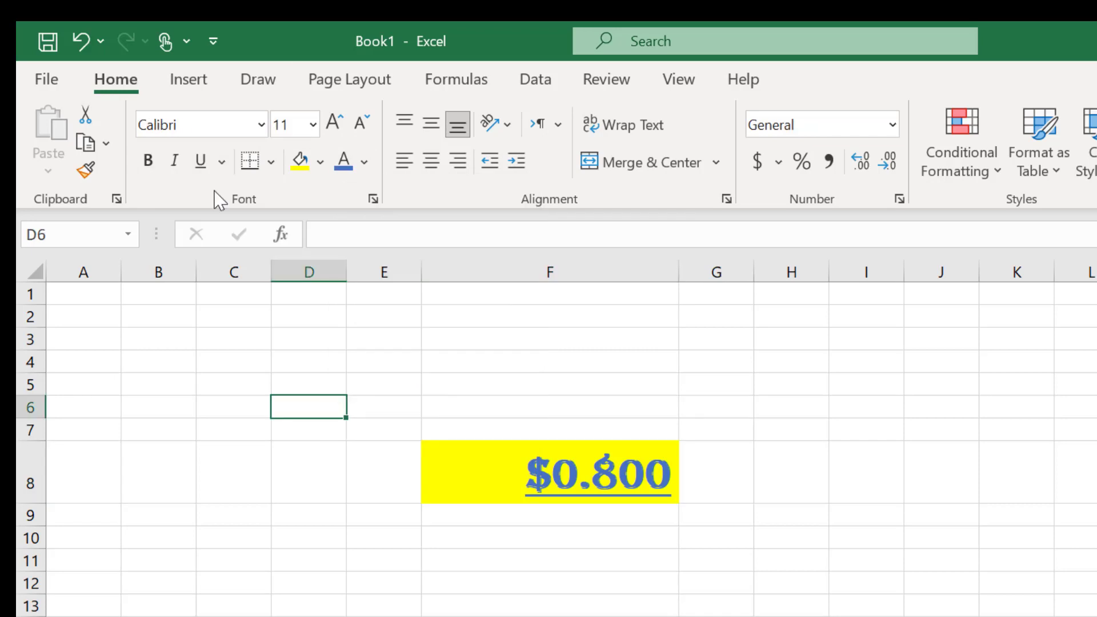
- Put a thick outside border around cell D6
left_click(272, 163)
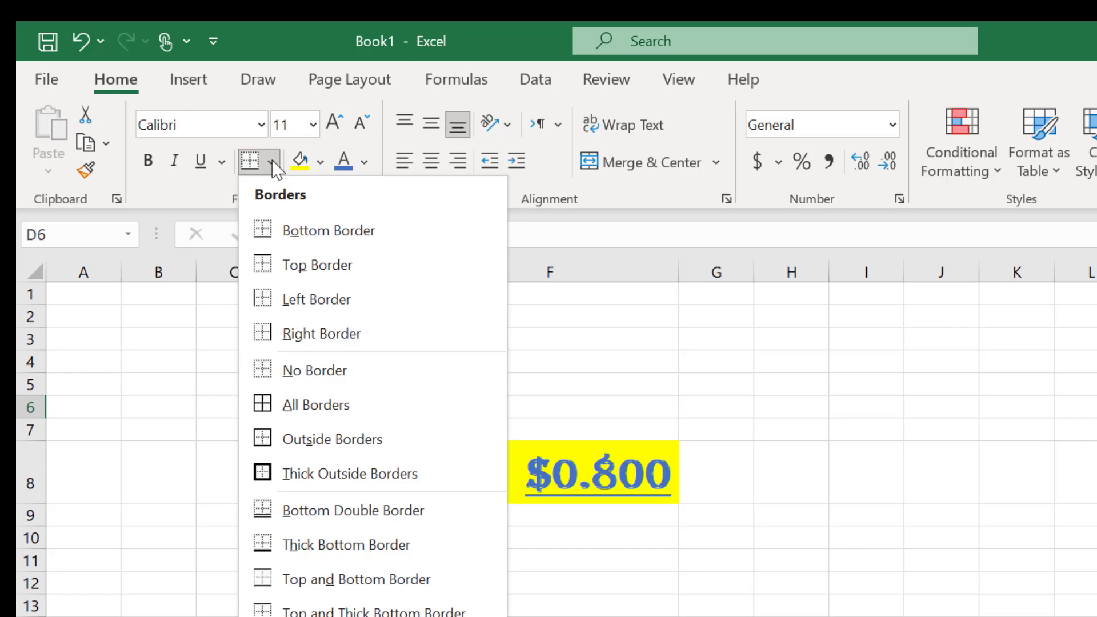
left_click(370, 475)
left_click(351, 546)
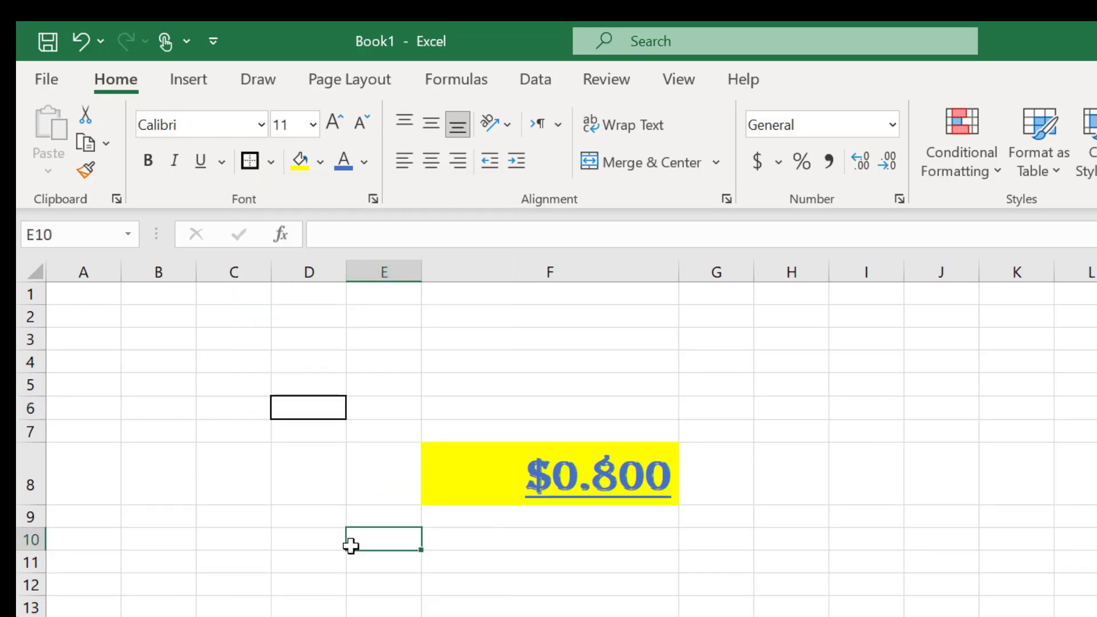
- Give F8 a thick outside border and remove the underline from $0.800
left_click(469, 476)
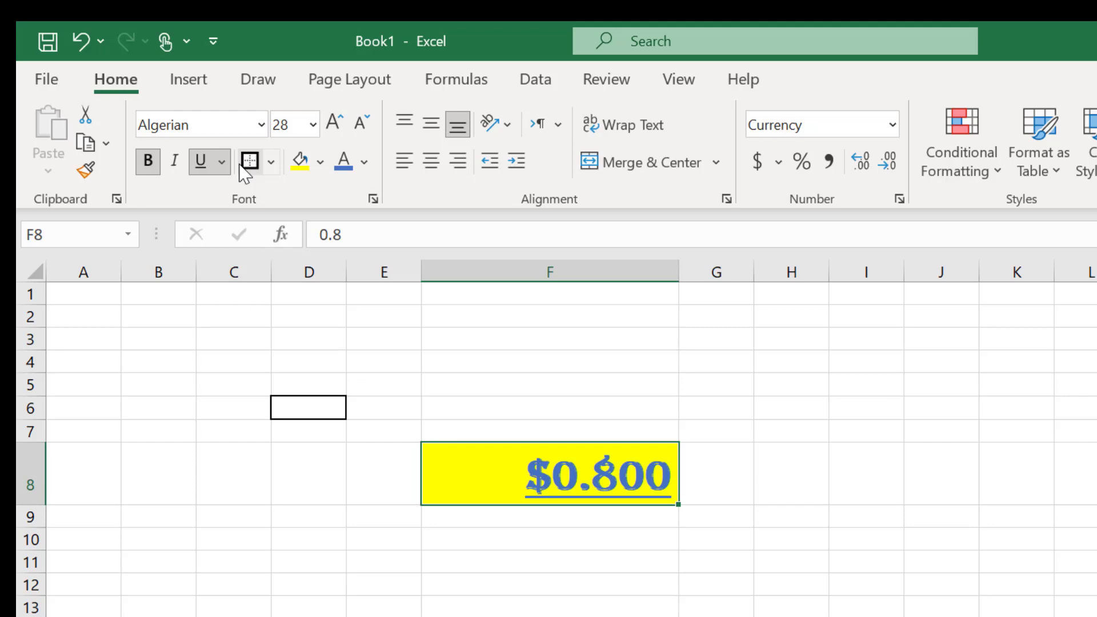
left_click(249, 162)
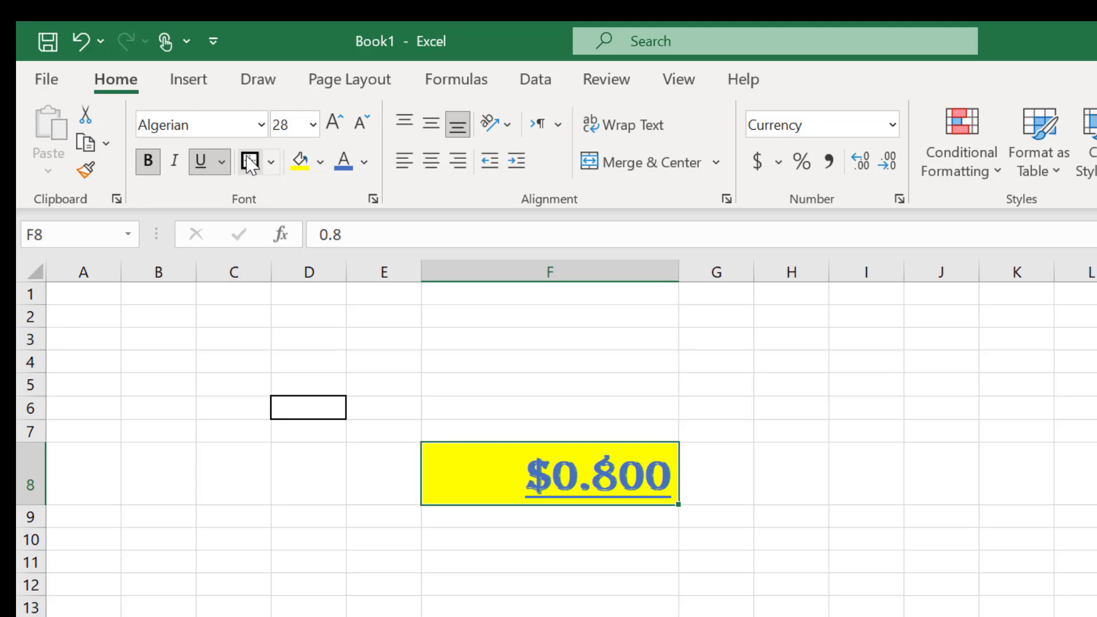
left_click(235, 511)
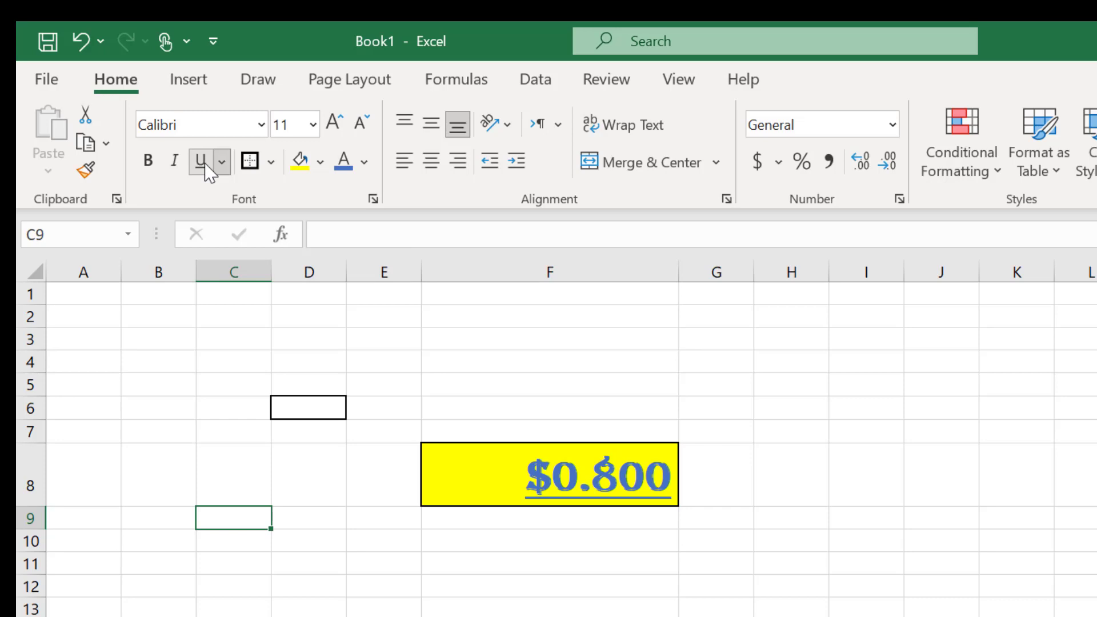
left_click(528, 478)
left_click(212, 166)
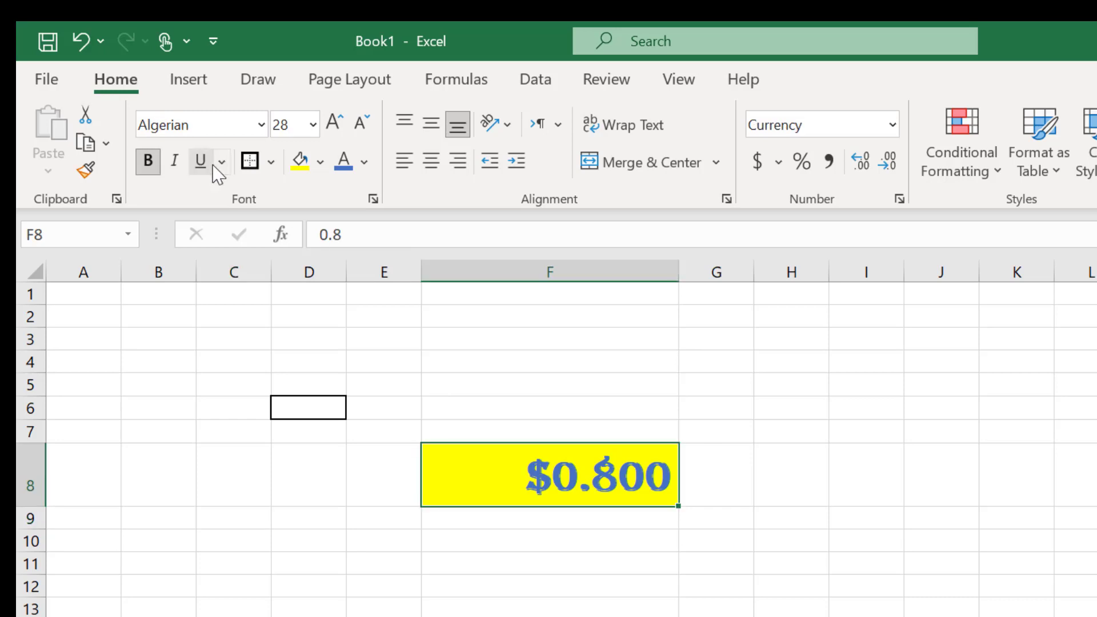
- Try italic on F8 then turn it off, and make the text dark green
left_click(174, 166)
left_click(174, 166)
left_click(364, 163)
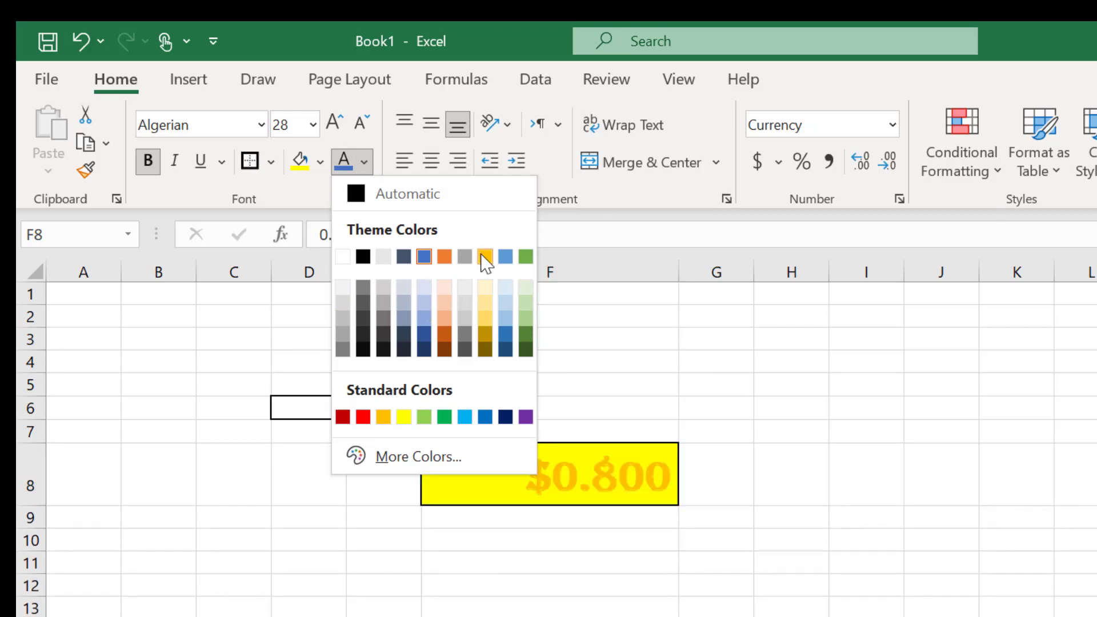
left_click(526, 350)
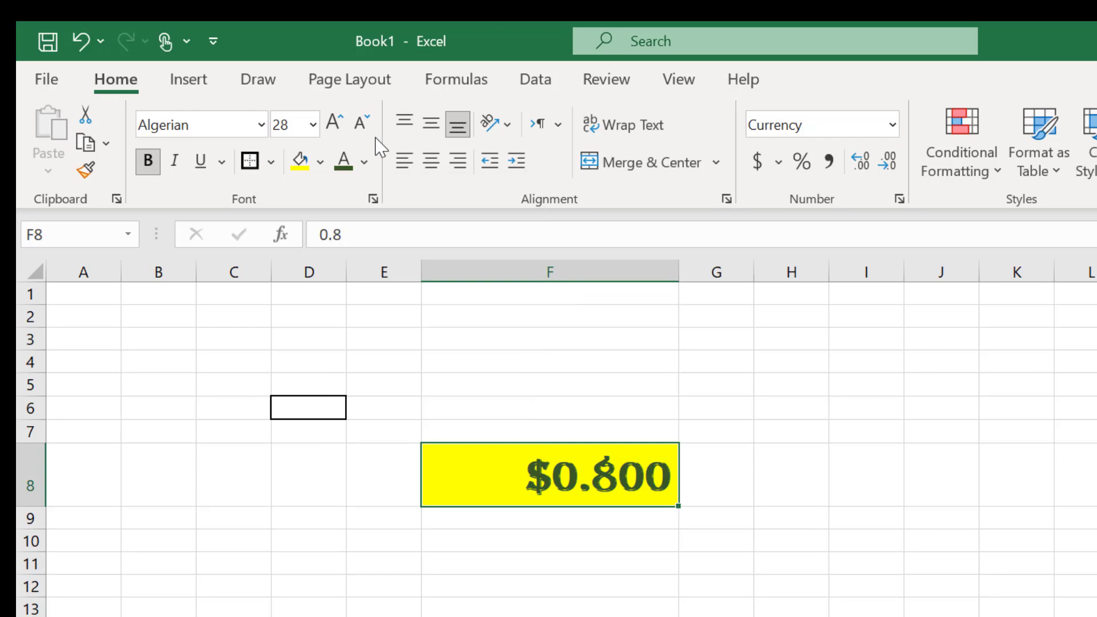
- Try the alignment options, then left-align $0.800 and indent it three steps
left_click(406, 123)
left_click(440, 126)
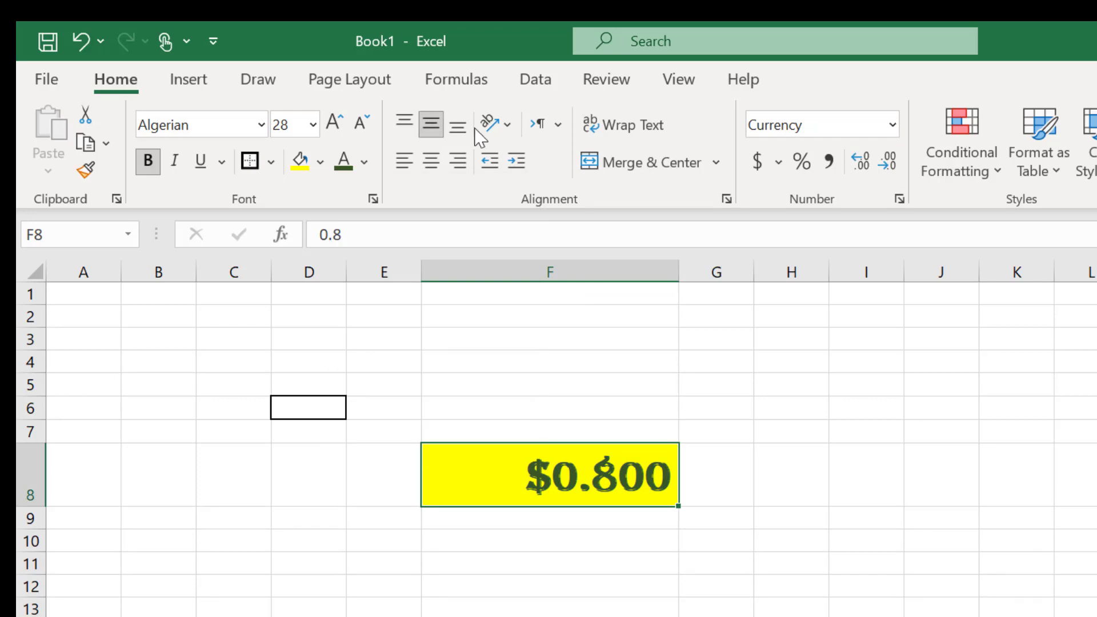
left_click(461, 127)
left_click(468, 161)
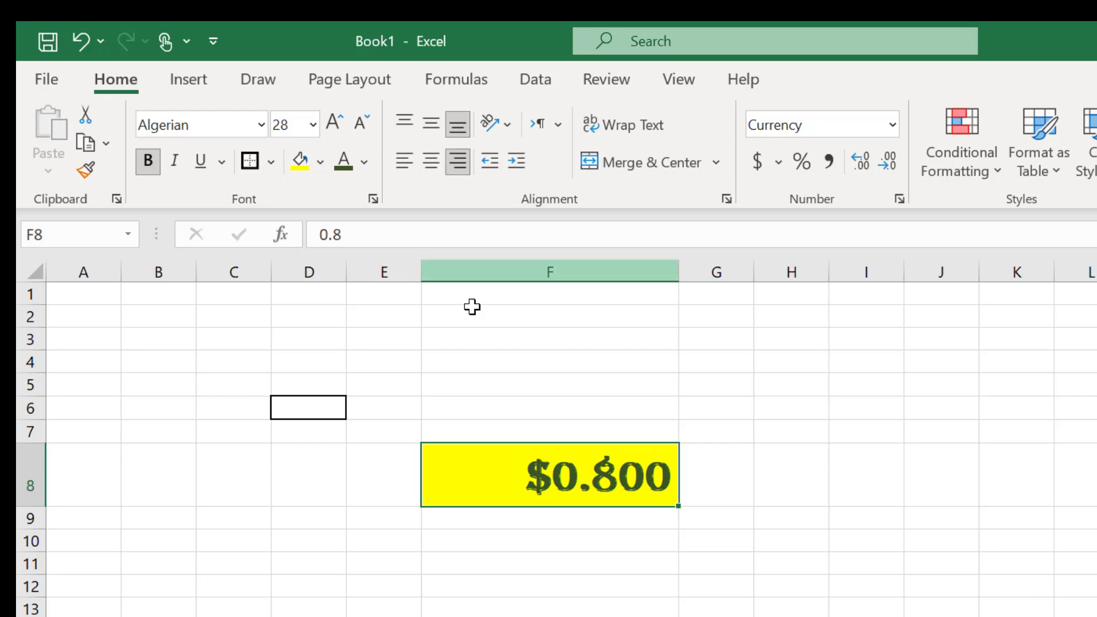
left_click(387, 472)
left_click(512, 480)
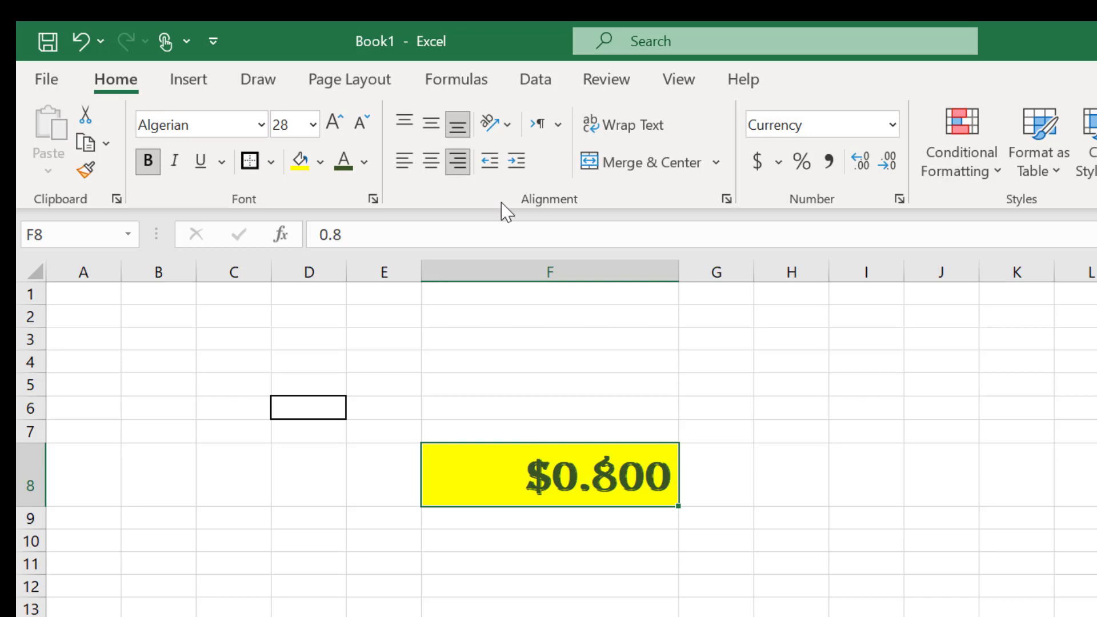
left_click(433, 162)
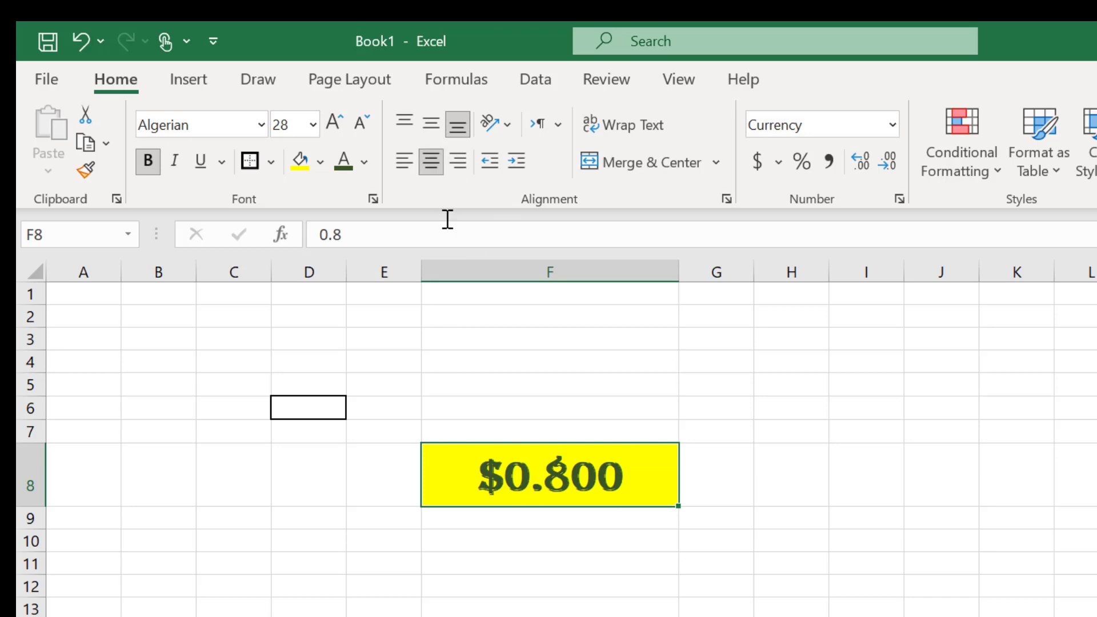
left_click(406, 163)
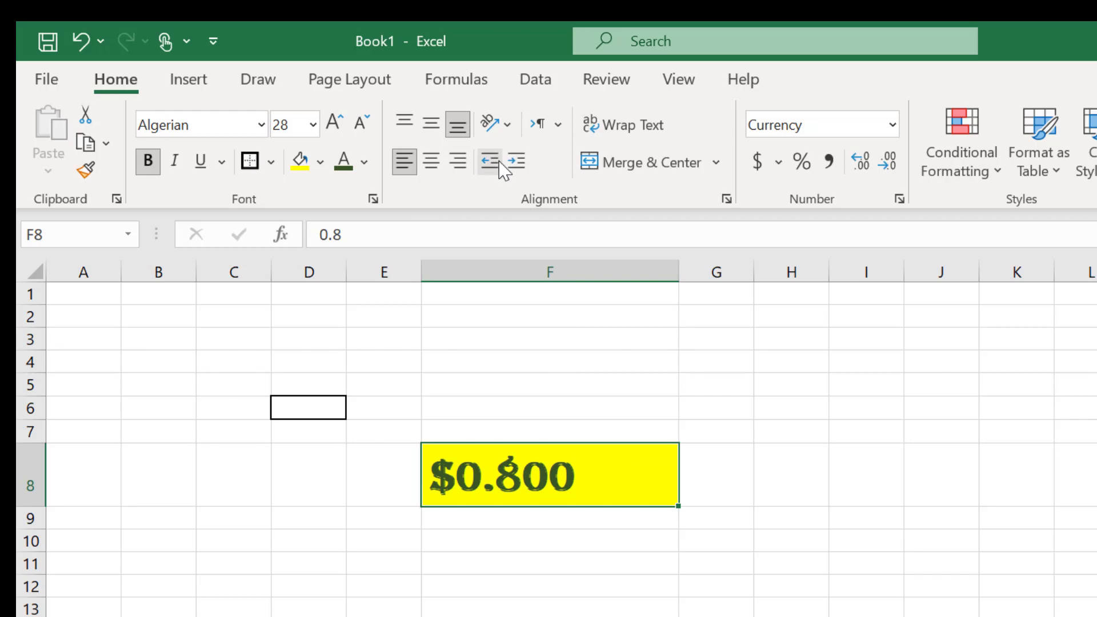
left_click(516, 162)
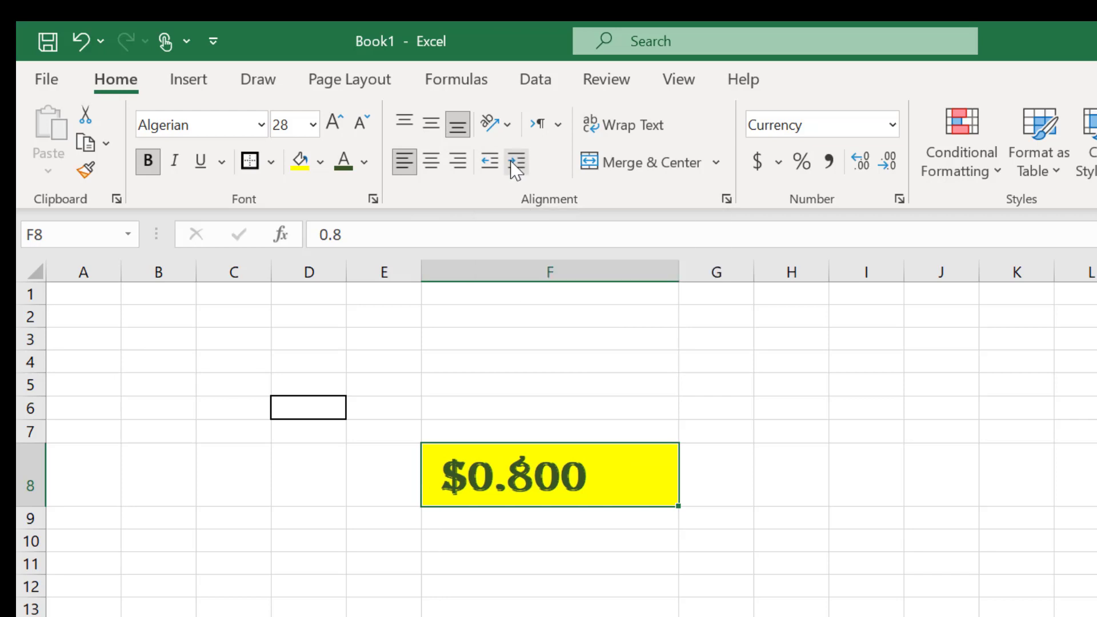
left_click(516, 163)
left_click(516, 162)
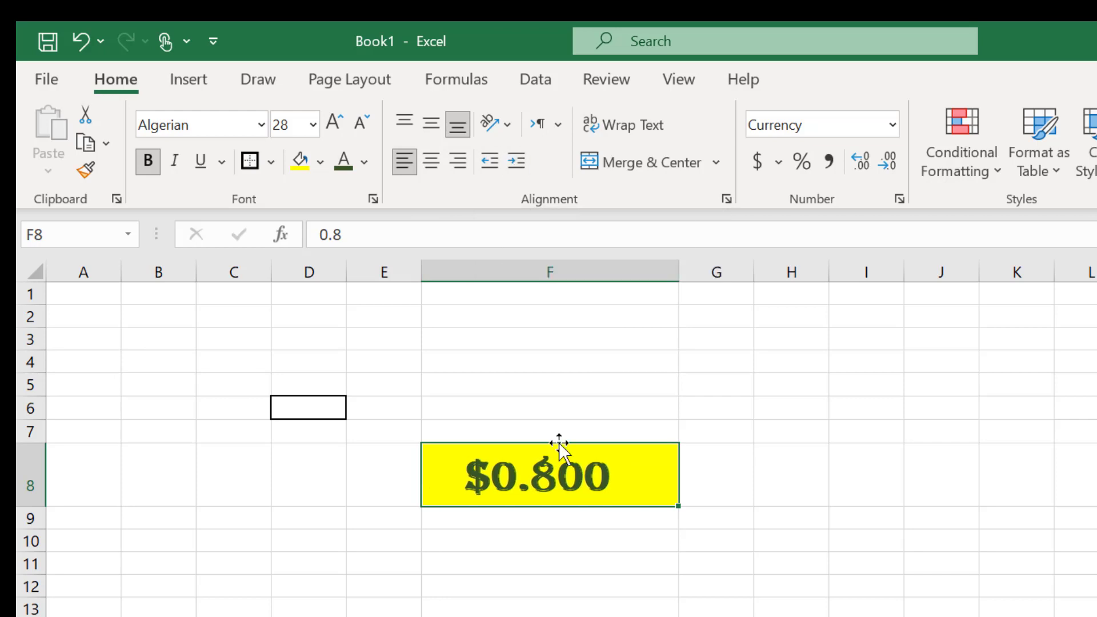
left_click(508, 124)
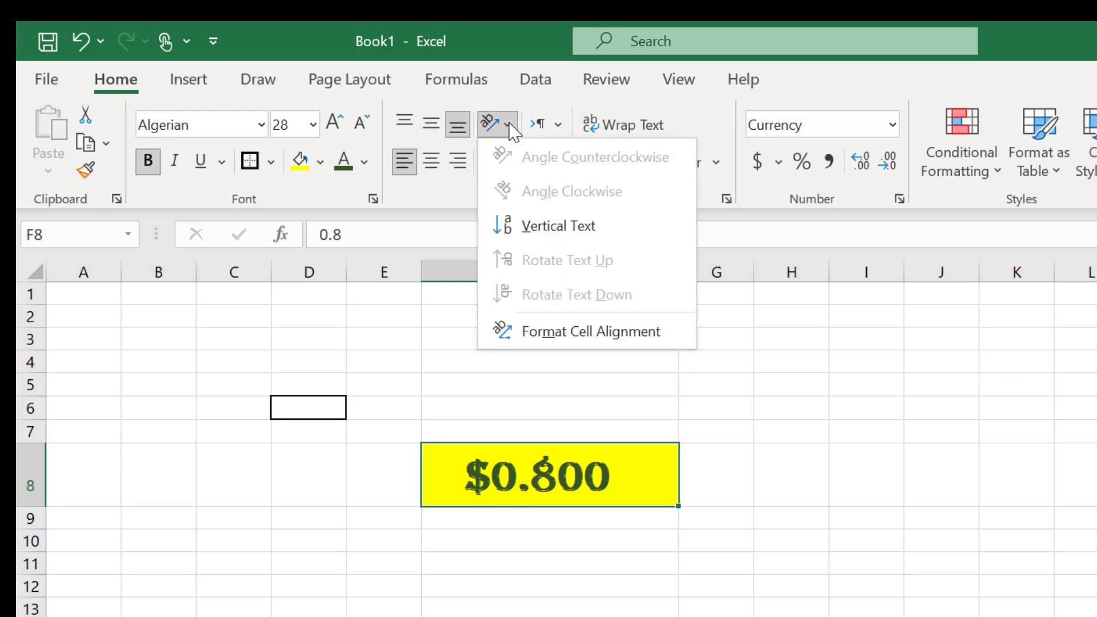
left_click(568, 234)
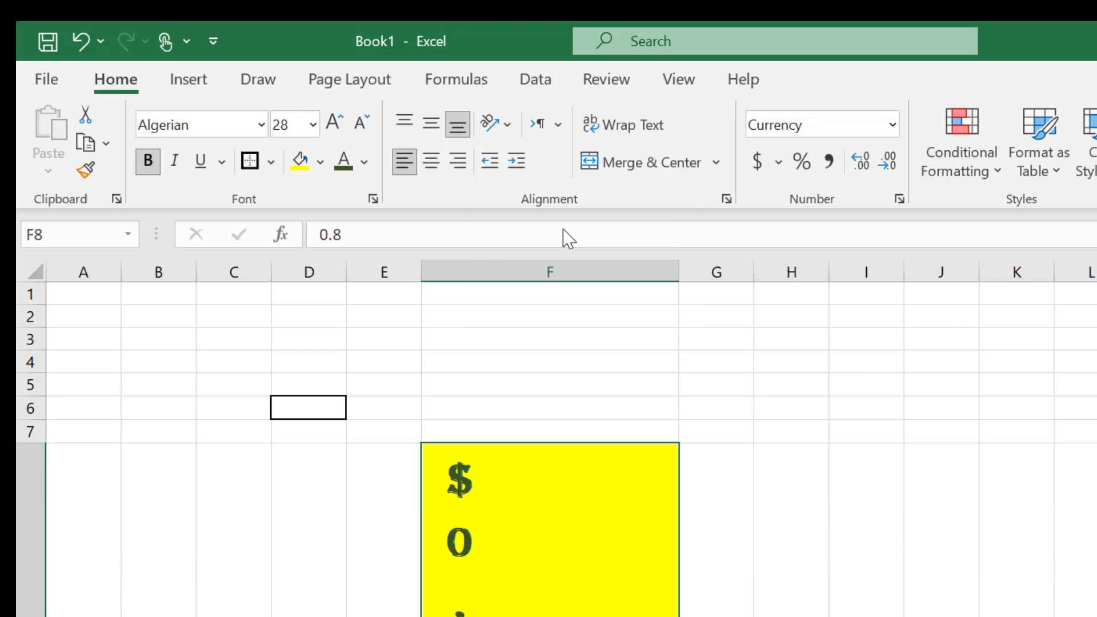
left_click(507, 124)
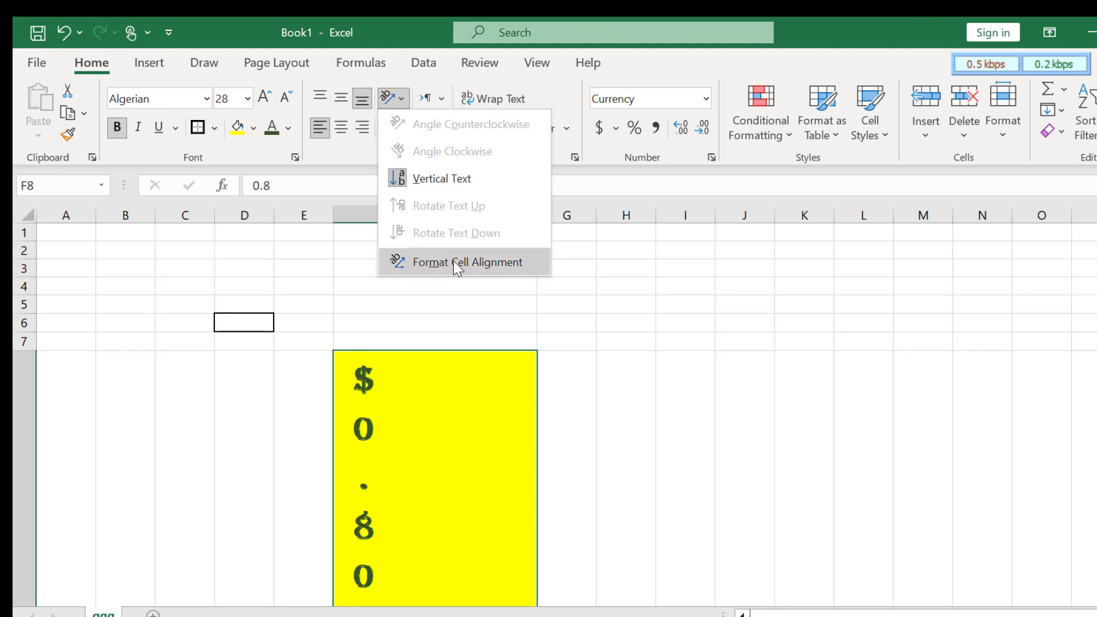
left_click(460, 276)
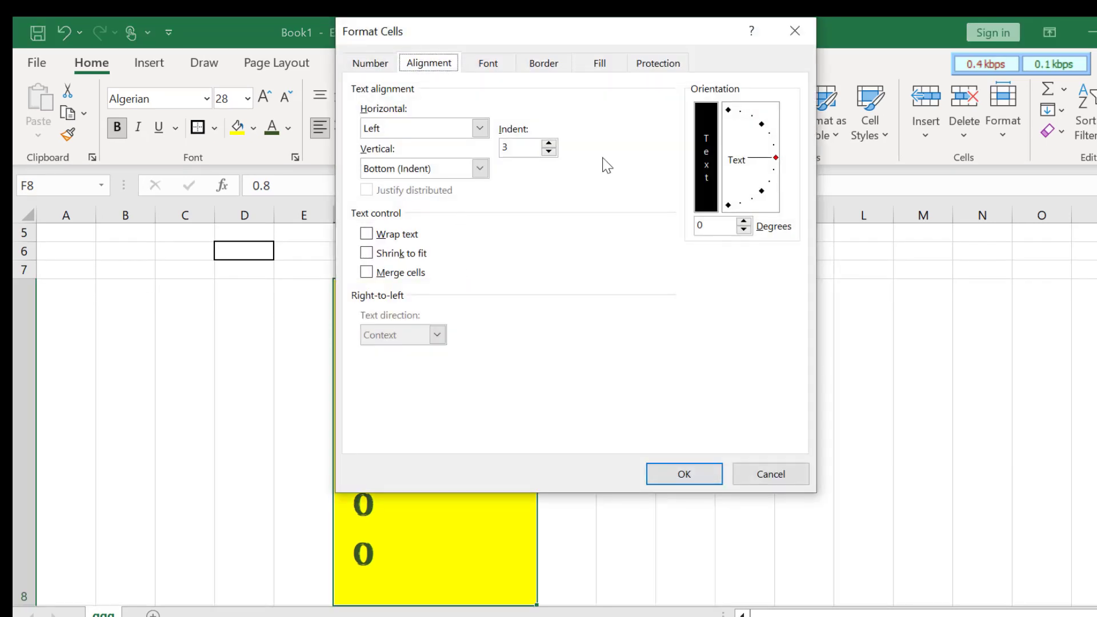
left_click(753, 141)
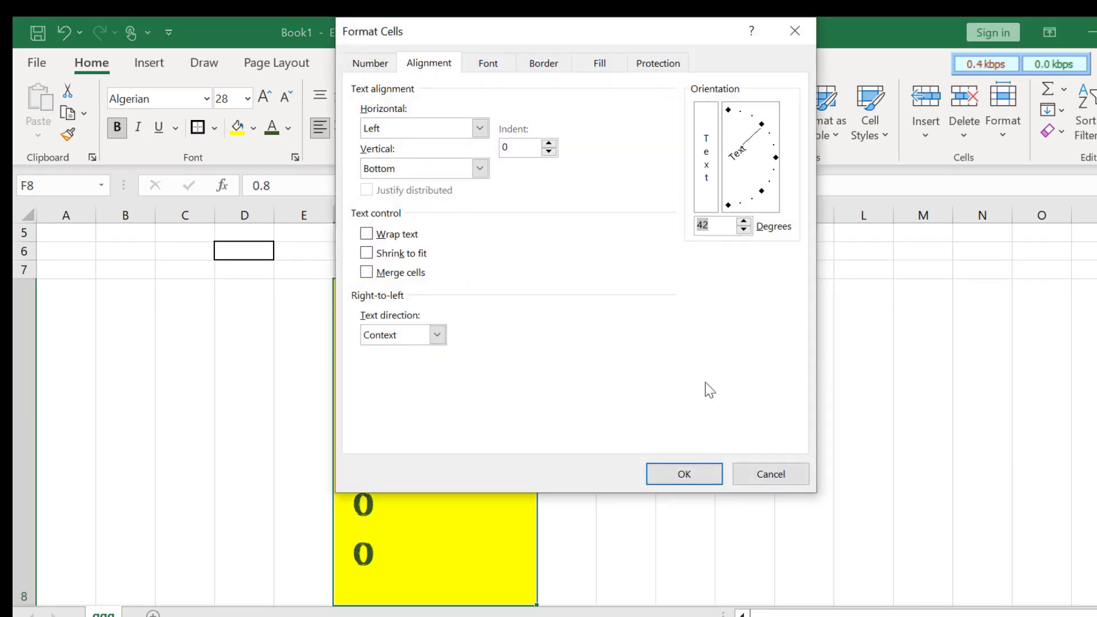
left_click(687, 476)
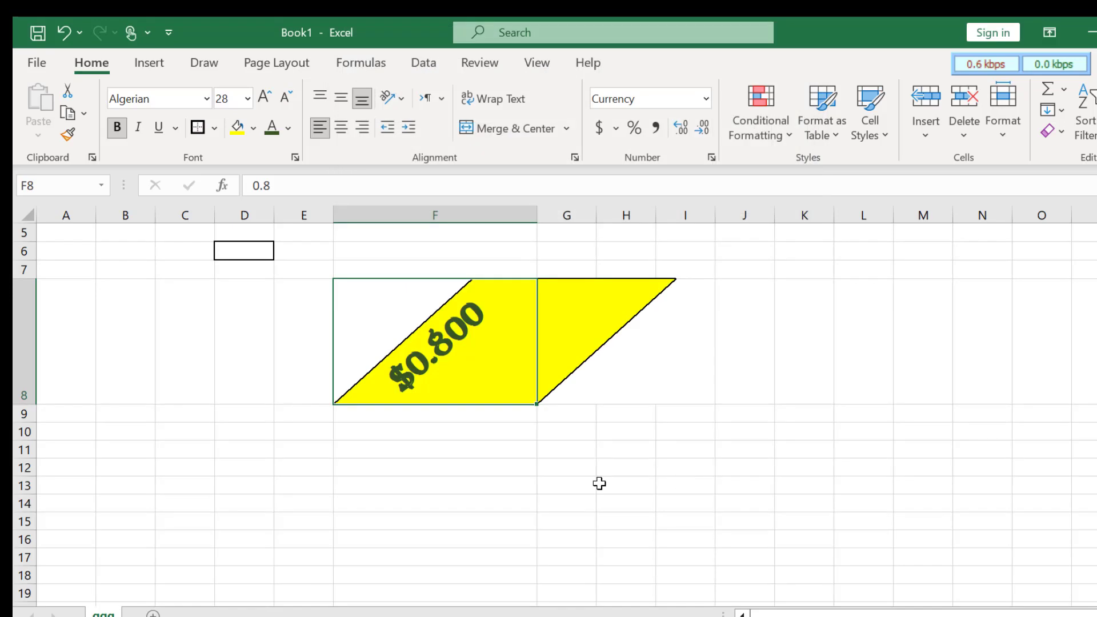
left_click(466, 486)
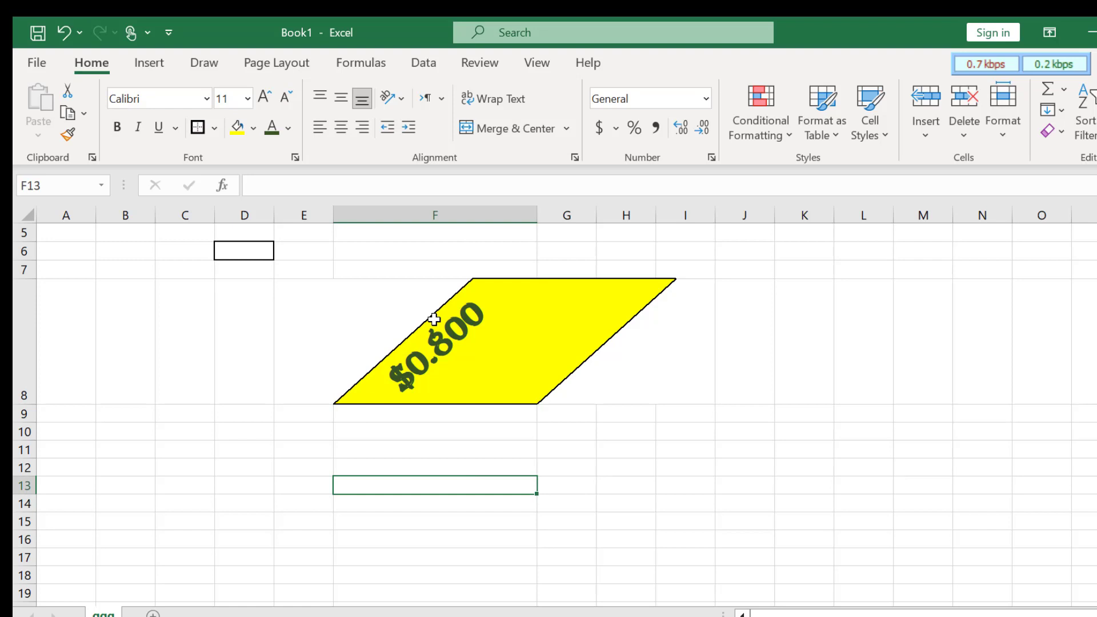
left_click(68, 34)
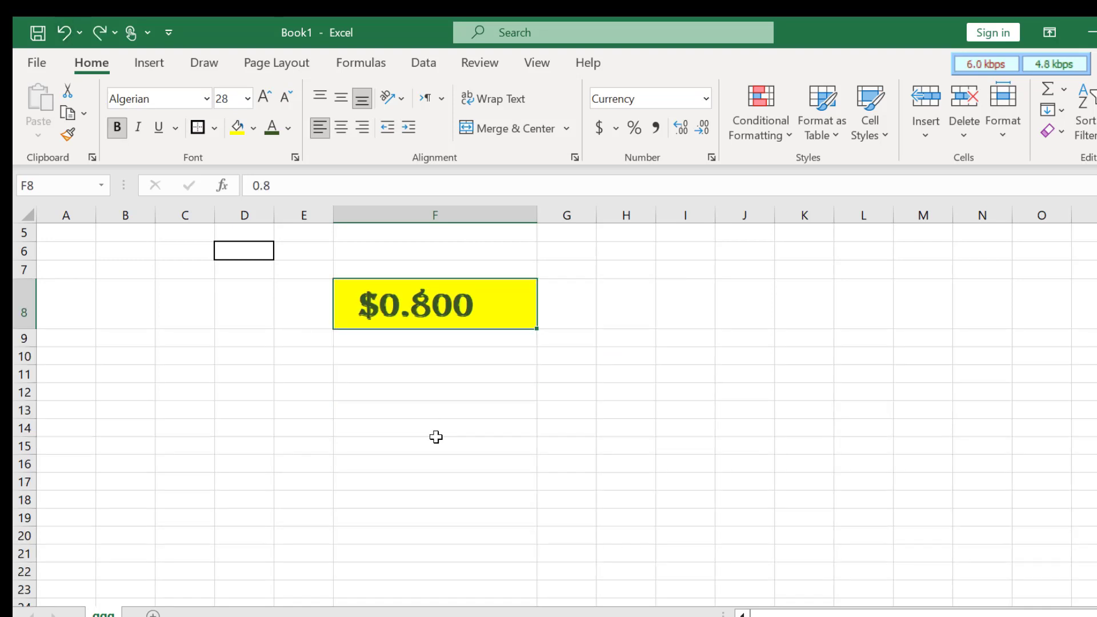
- Try percentage, then Accounting format with the Euro symbol on F8
left_click(436, 445)
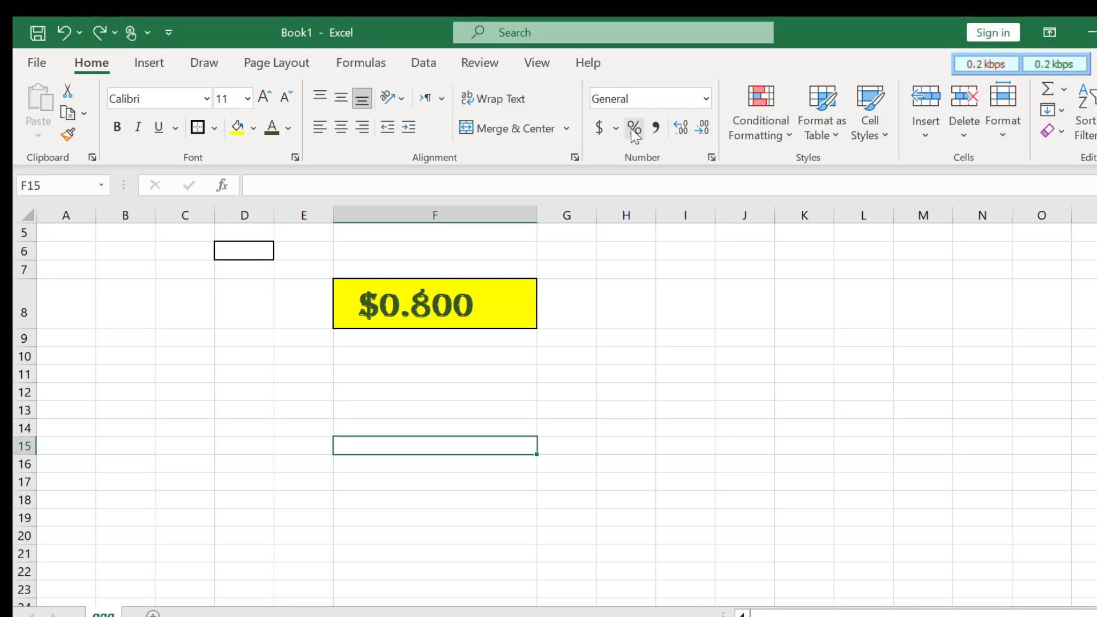
left_click(483, 303)
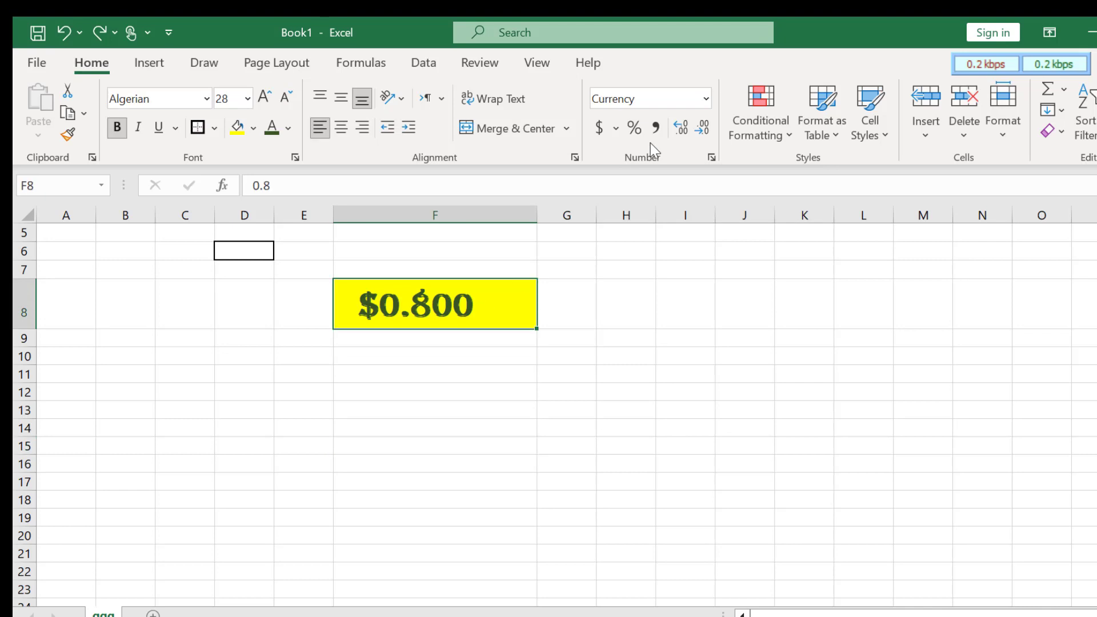
left_click(635, 128)
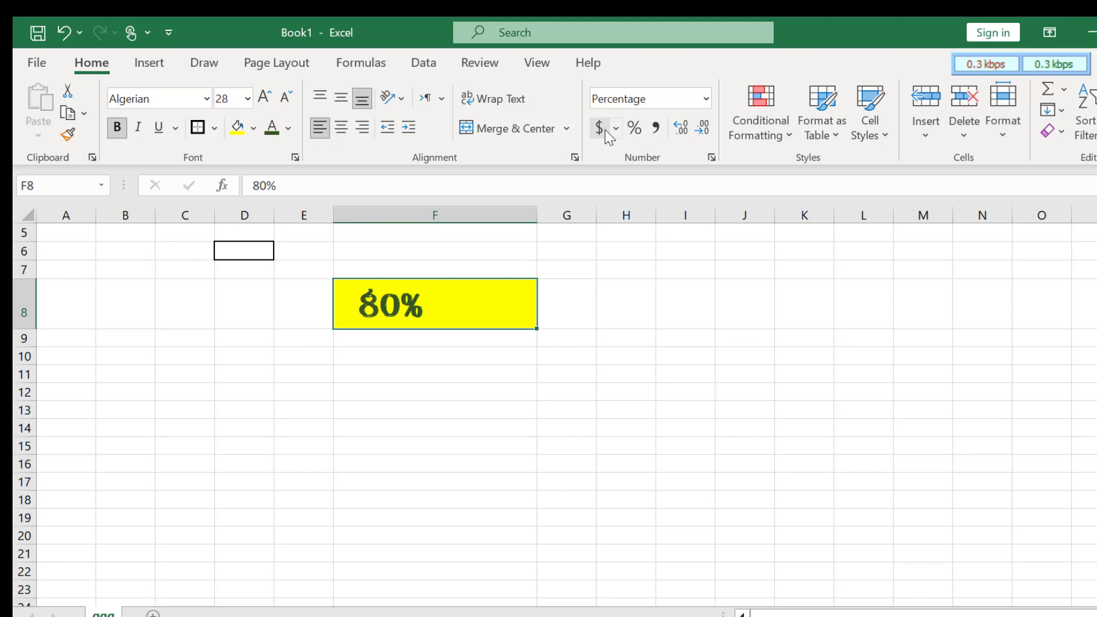
left_click(600, 128)
left_click(616, 129)
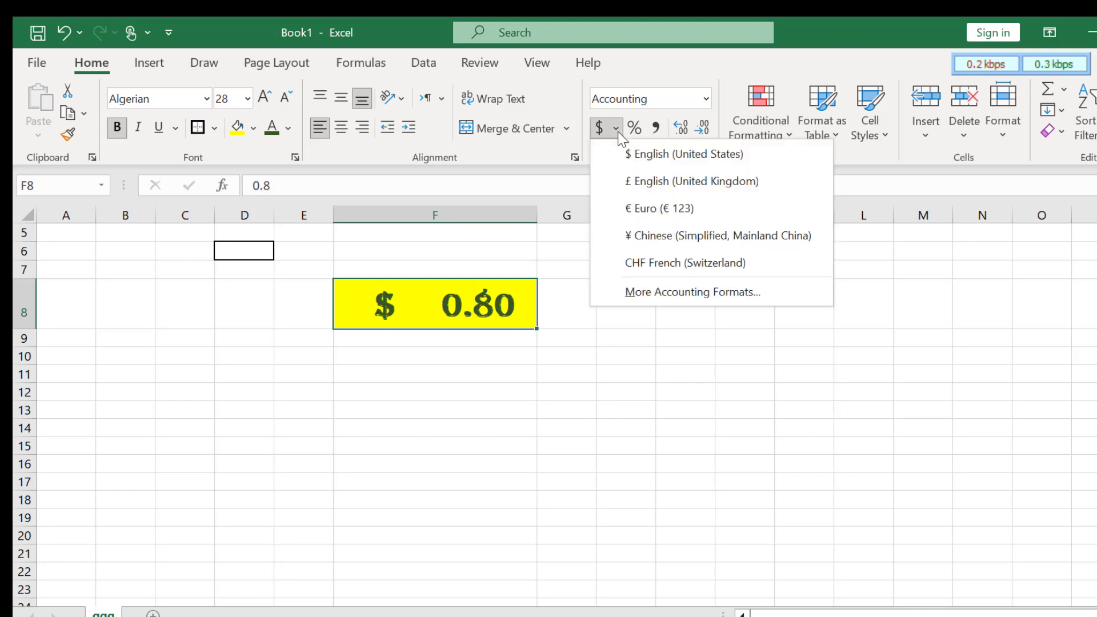
left_click(639, 211)
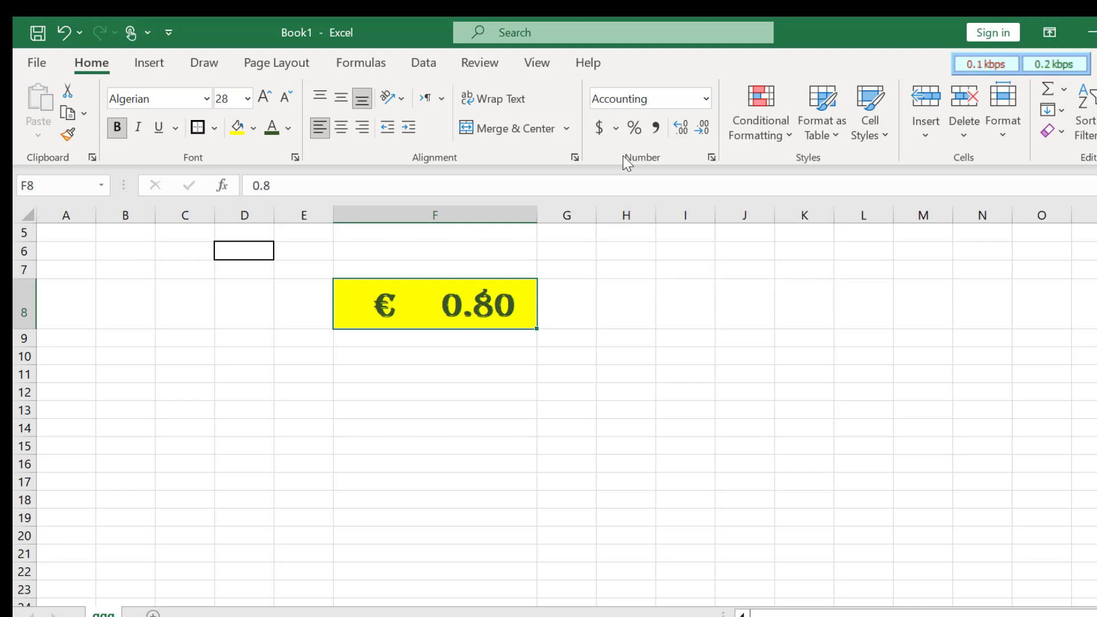
left_click(622, 131)
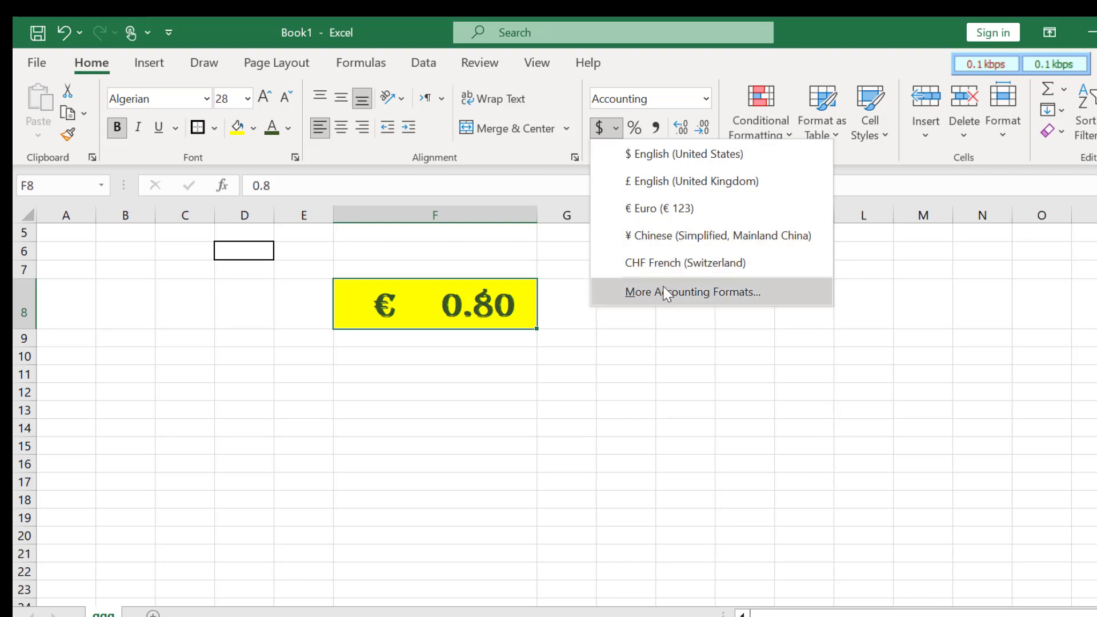
left_click(615, 392)
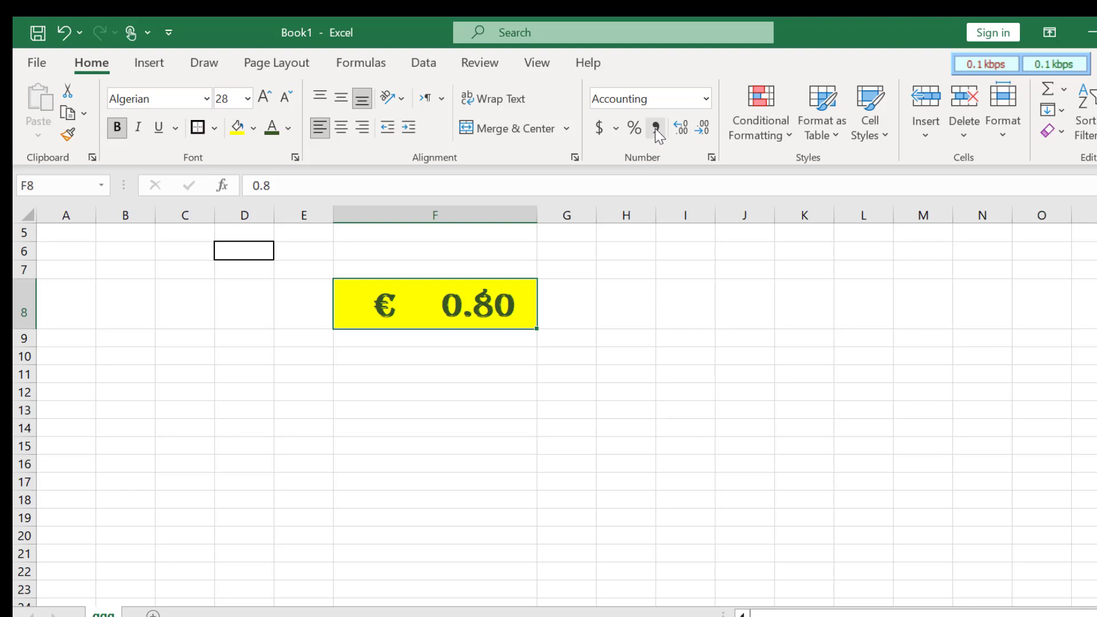
- Format F8 as a percentage with one decimal place, showing 80.0%
key("ctrl+shift+5")
left_click(682, 129)
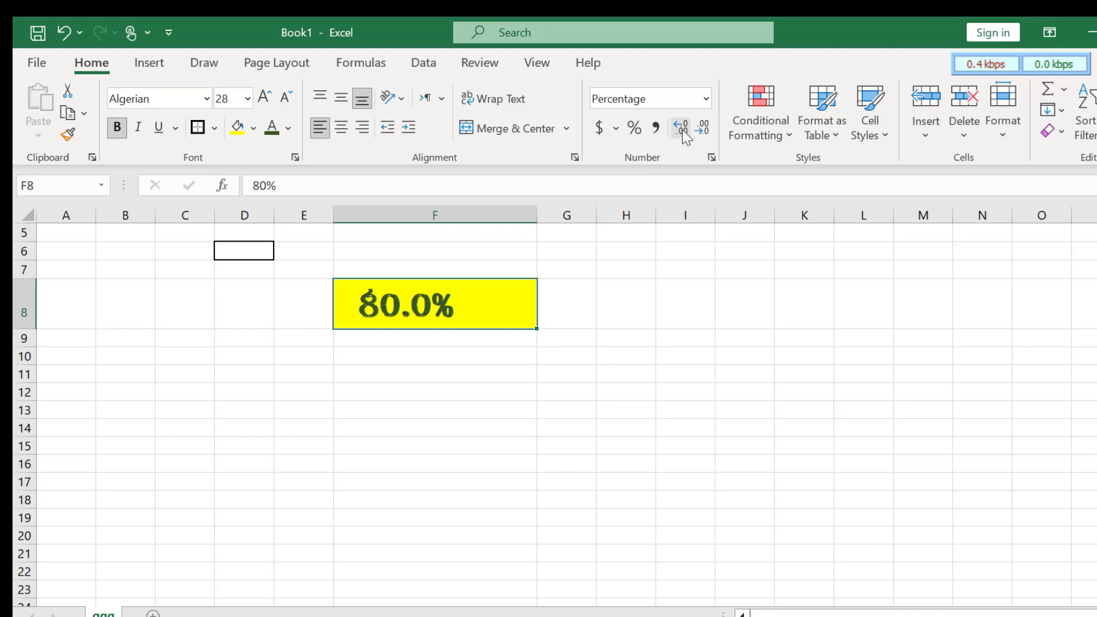
left_click(683, 129)
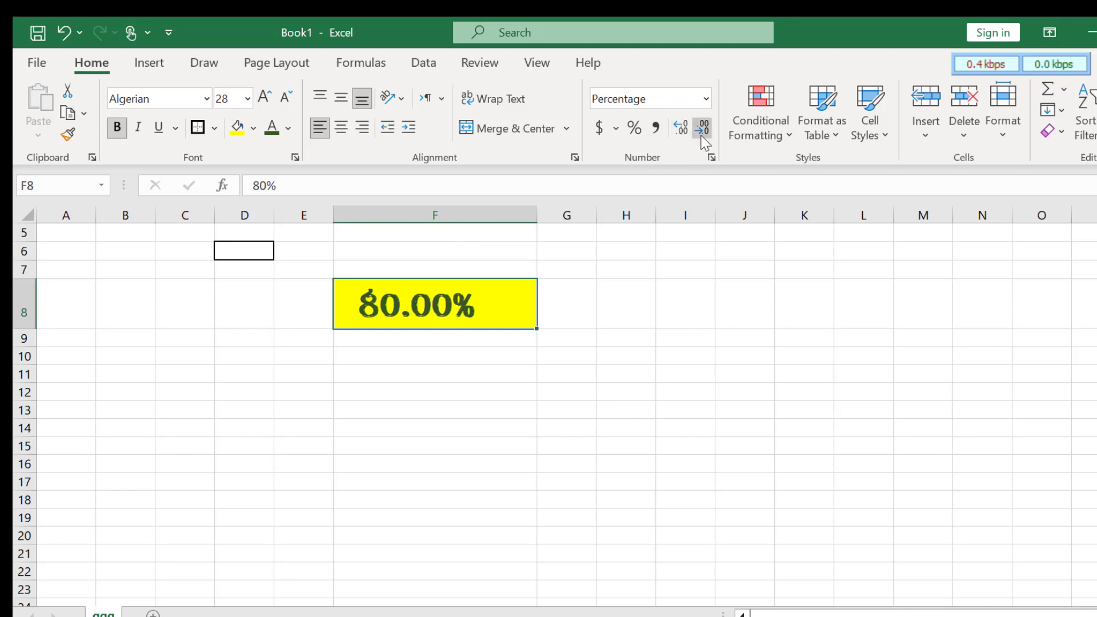
left_click(703, 130)
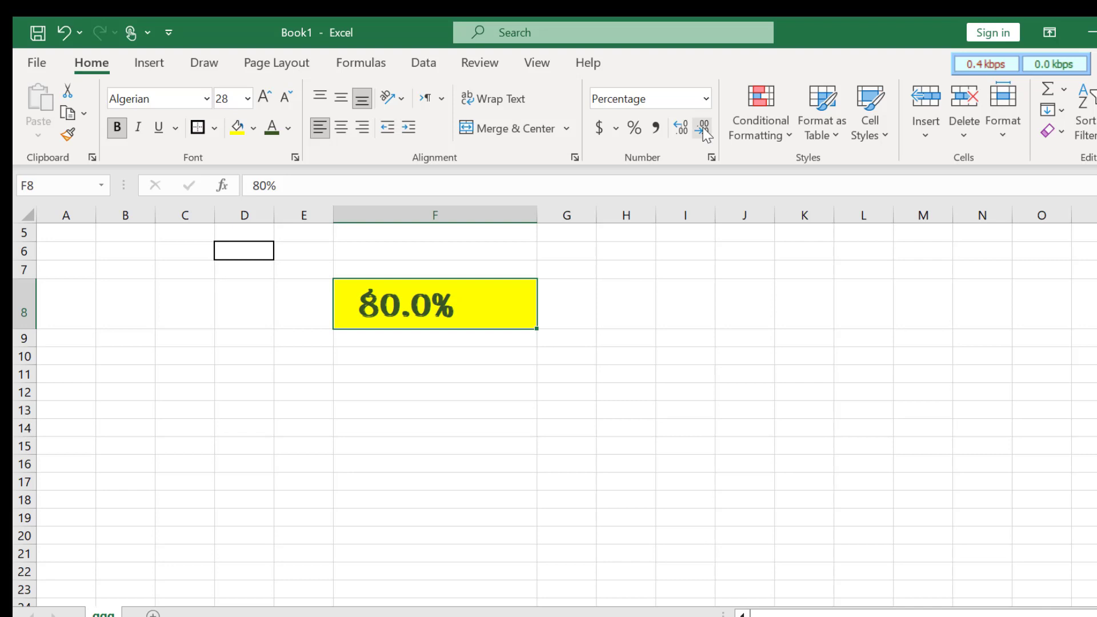
left_click(706, 99)
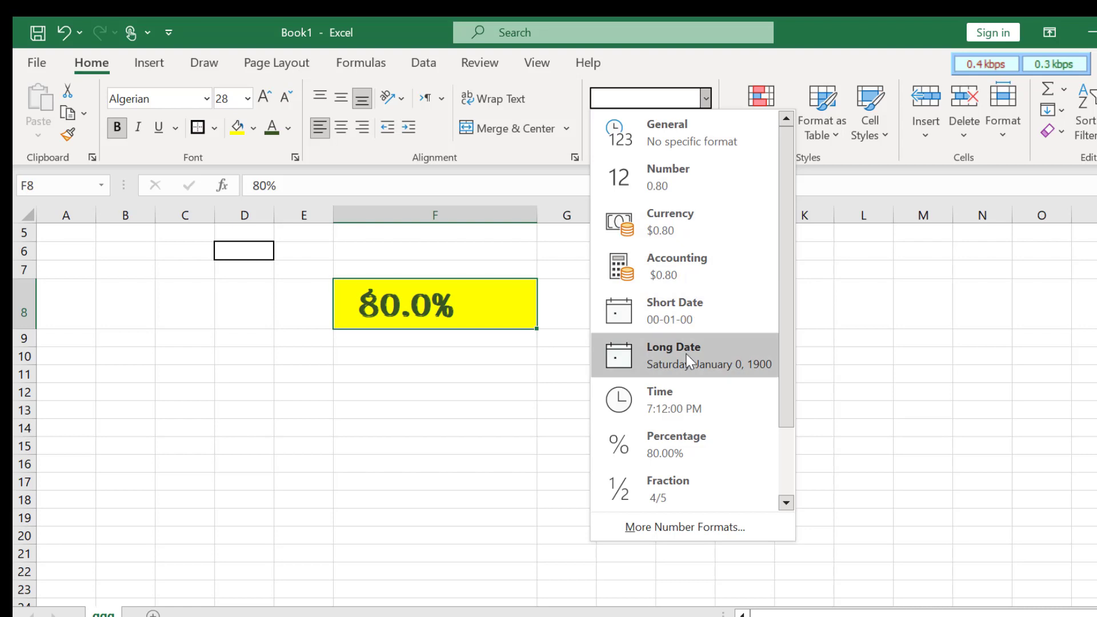
- Apply Short Date to F8 so 0.8 displays as 00-01-00
left_click(690, 312)
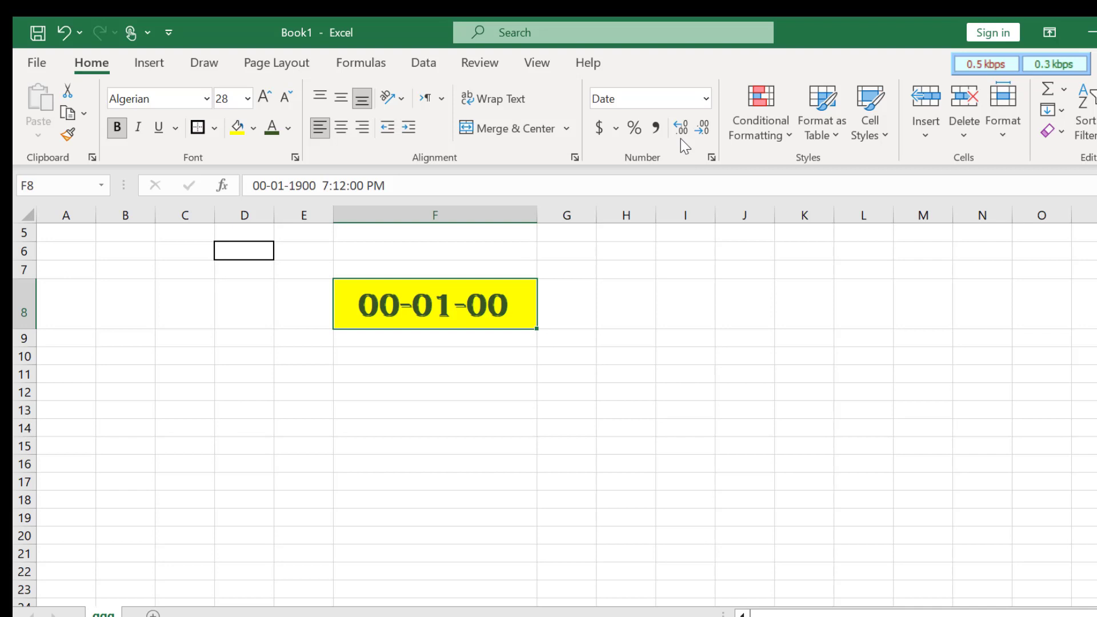
left_click(705, 100)
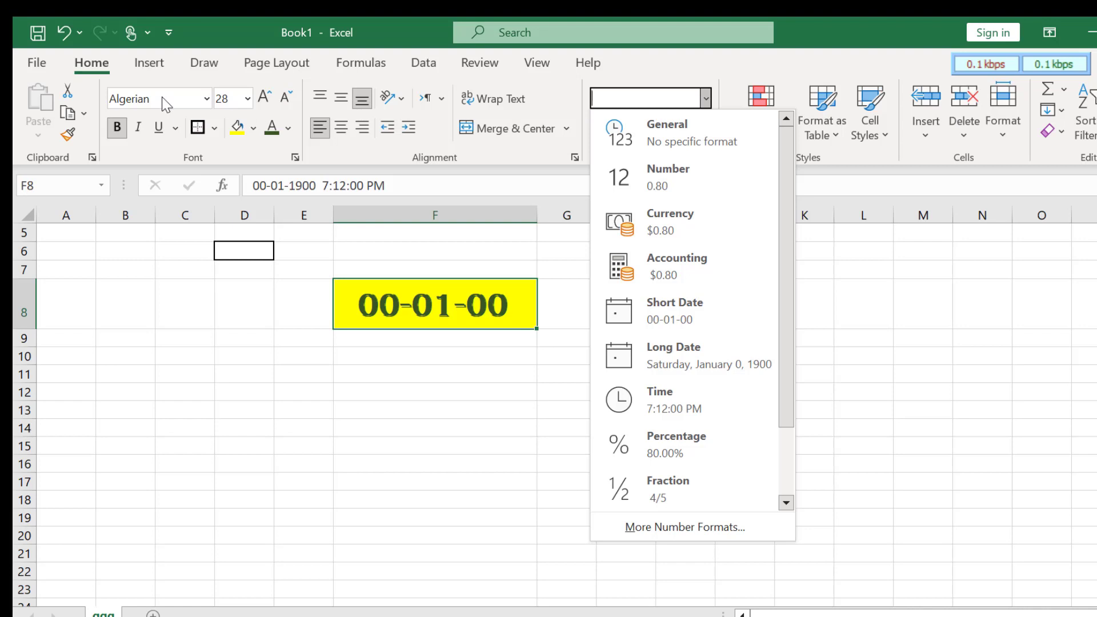
left_click(410, 318)
right_click(401, 292)
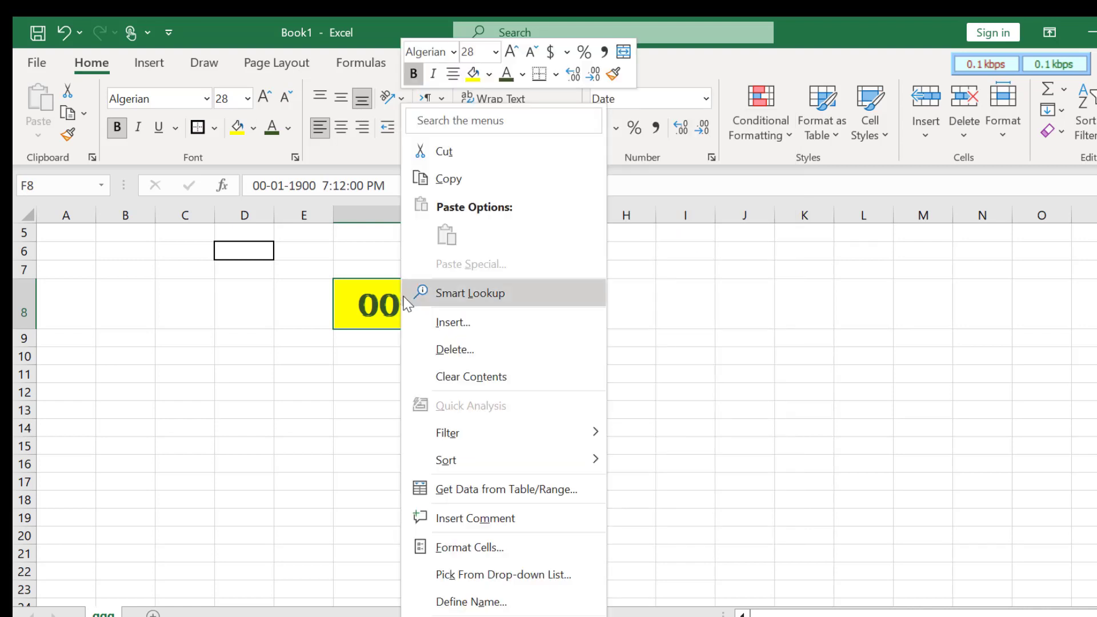
left_click(503, 547)
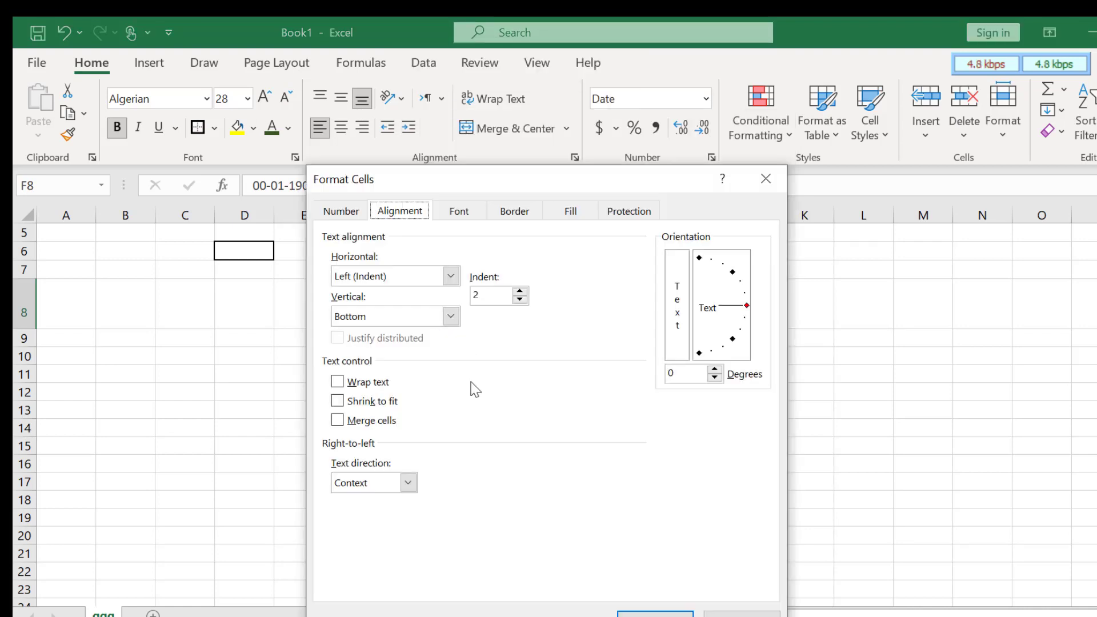
left_click(460, 219)
left_click(516, 216)
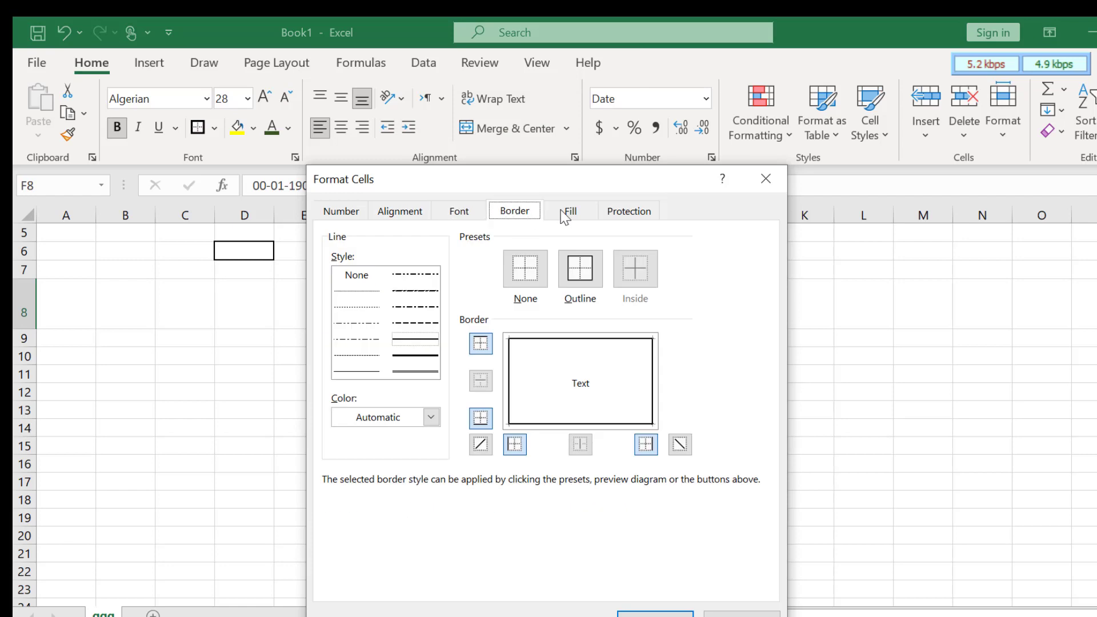
left_click(577, 211)
left_click(628, 215)
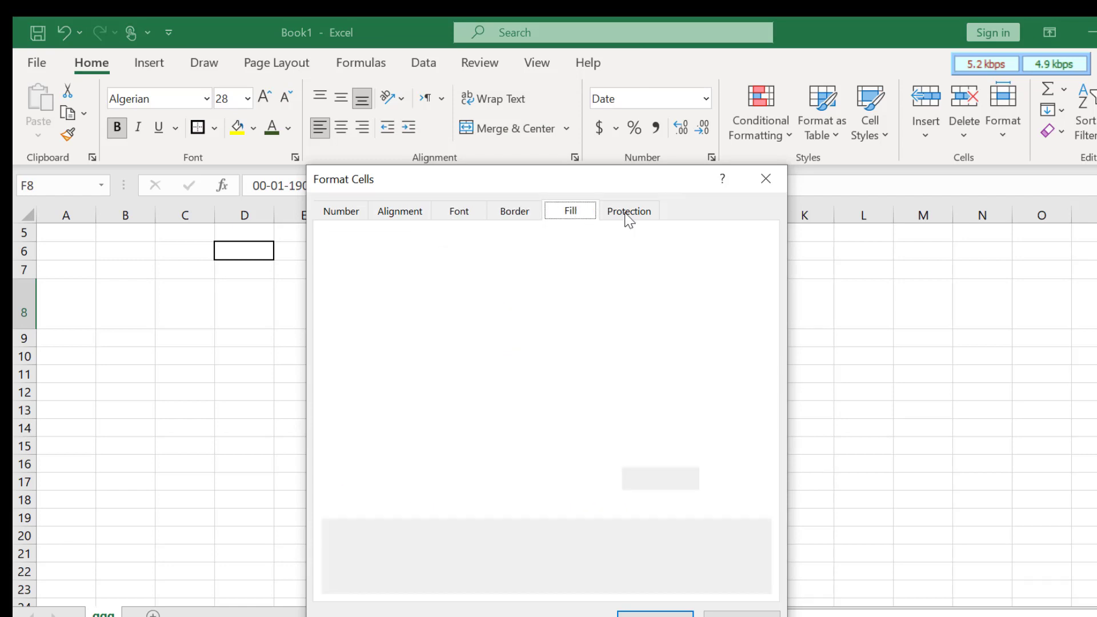
left_click(338, 215)
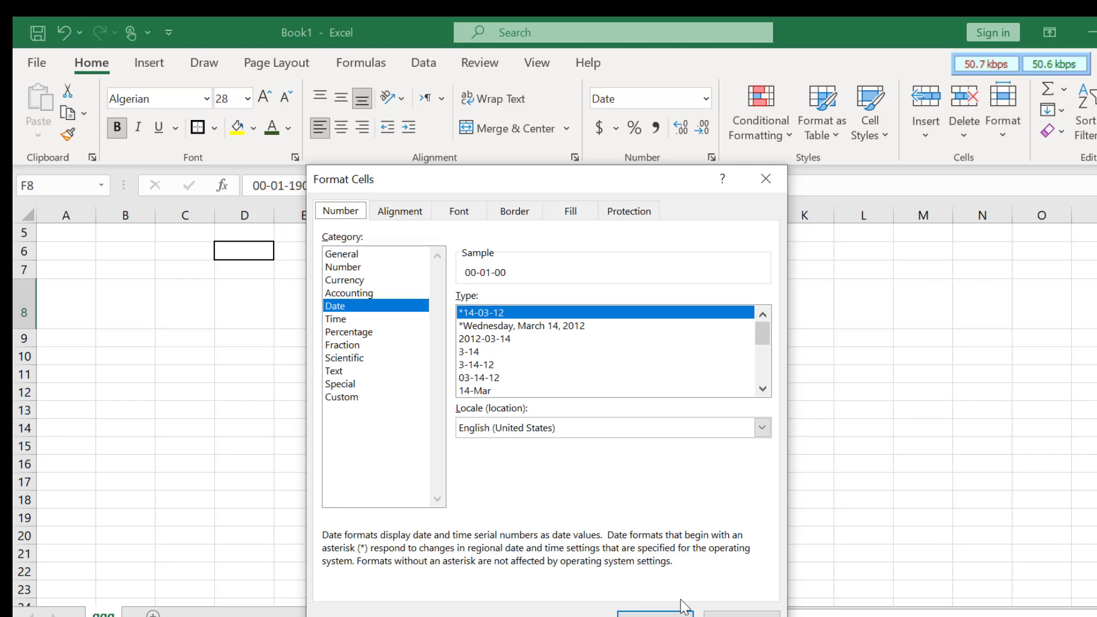
left_click(655, 613)
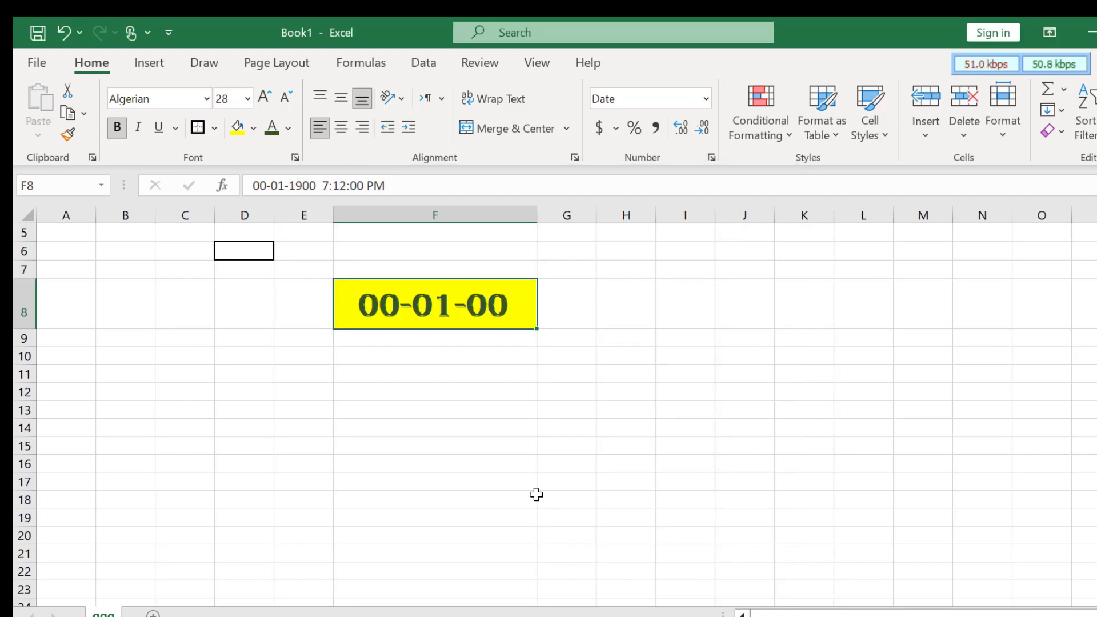
left_click(473, 370)
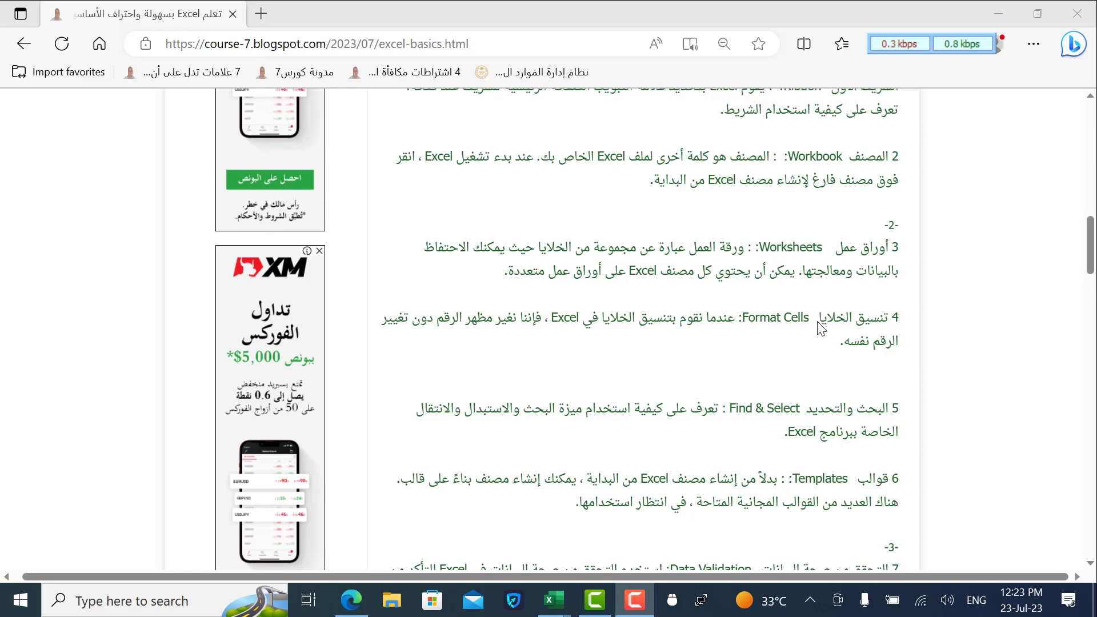
- Scroll through the Course7 Excel basics article's topics, from Worksheets to Data Validation
left_click_drag(1092, 247, 1092, 245)
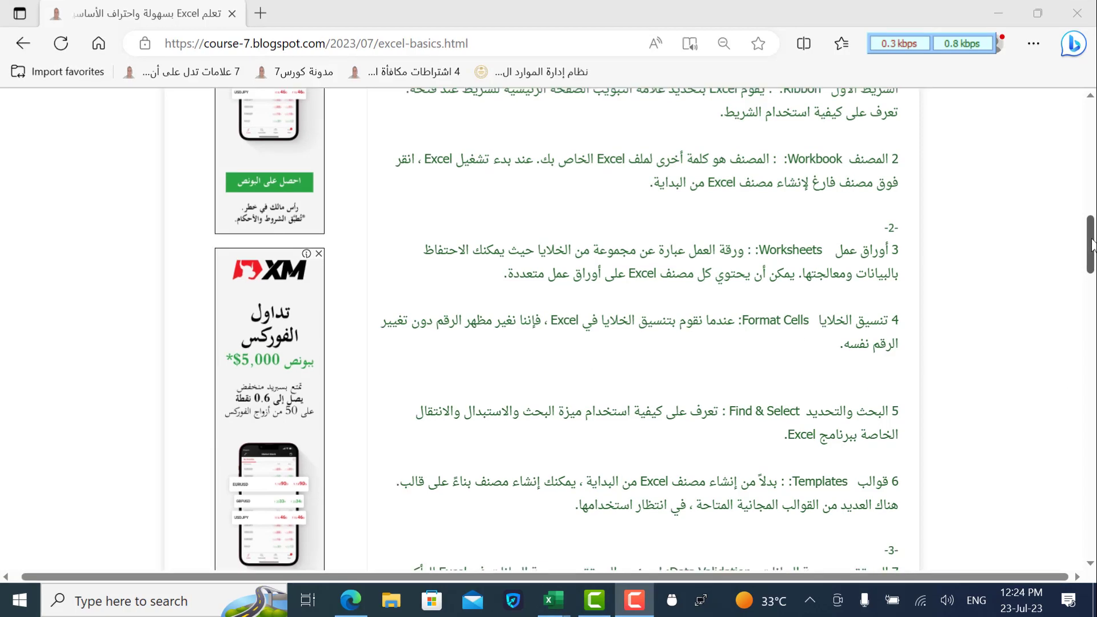
scroll(1092, 246, "down", 2)
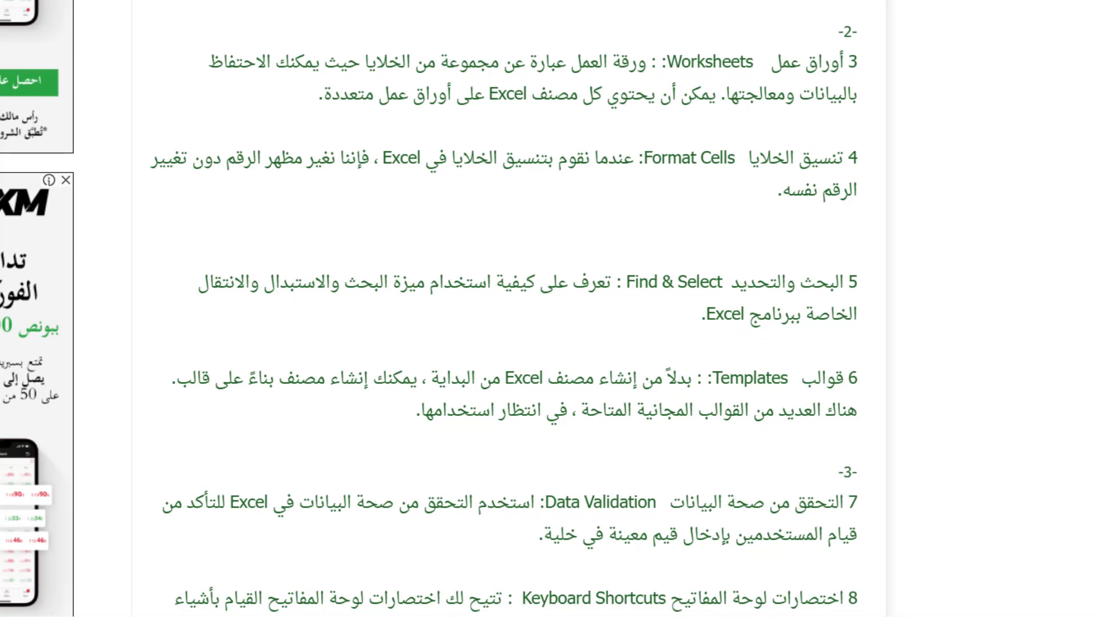
scroll(503, 308, "down", 2)
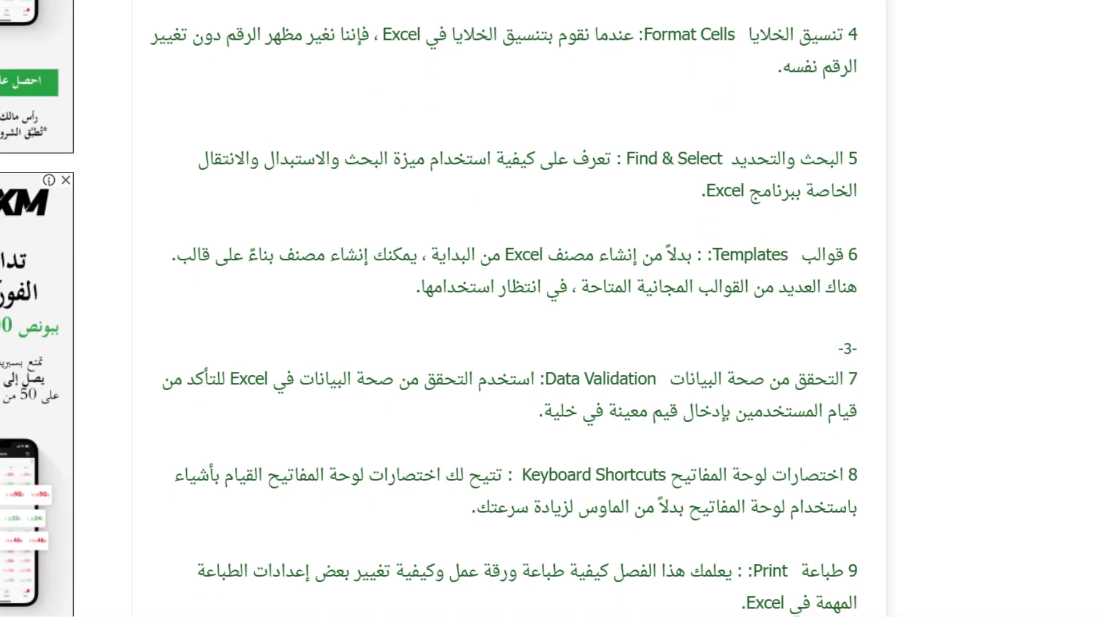
scroll(503, 309, "down", 2)
scroll(503, 309, "down", 1)
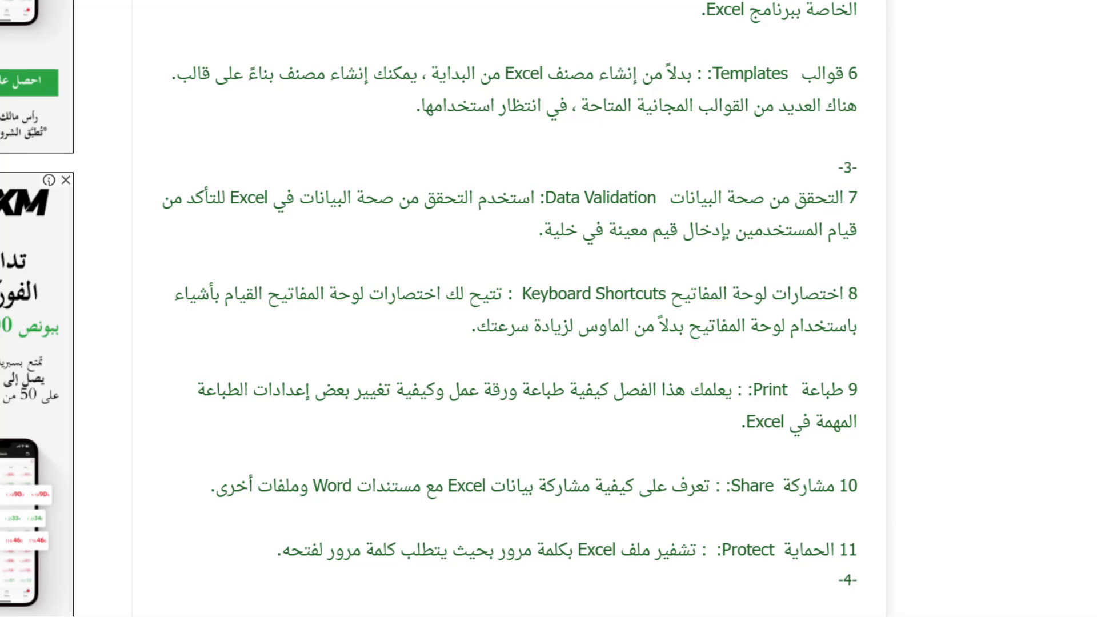
scroll(503, 309, "up", 2)
scroll(503, 308, "up", 2)
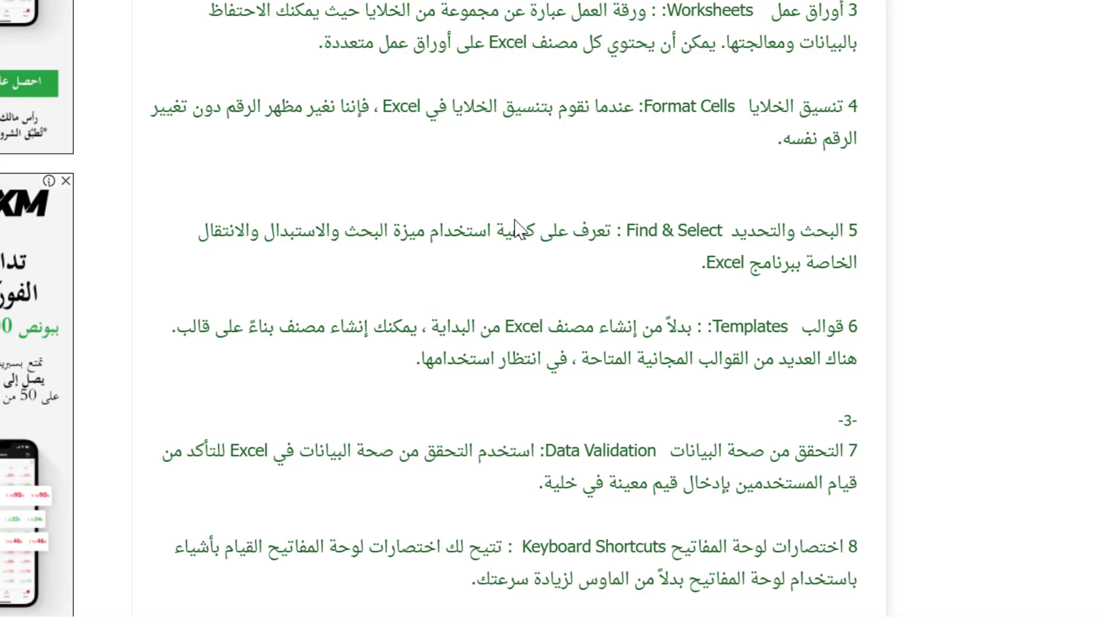
scroll(516, 226, "up", 3)
scroll(516, 227, "up", 2)
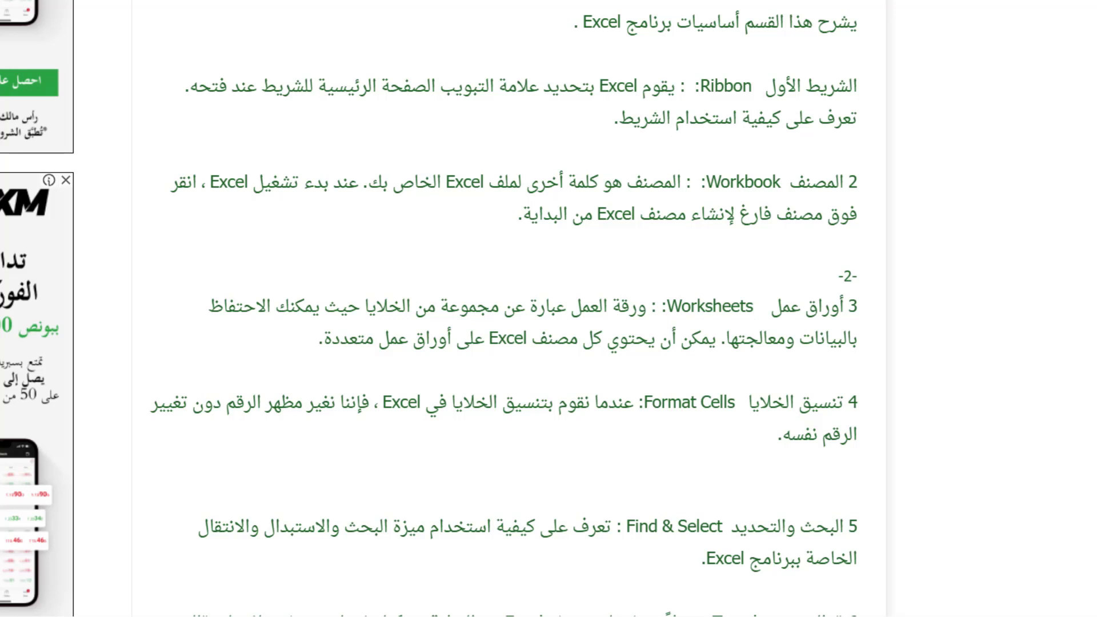
scroll(504, 308, "down", 3)
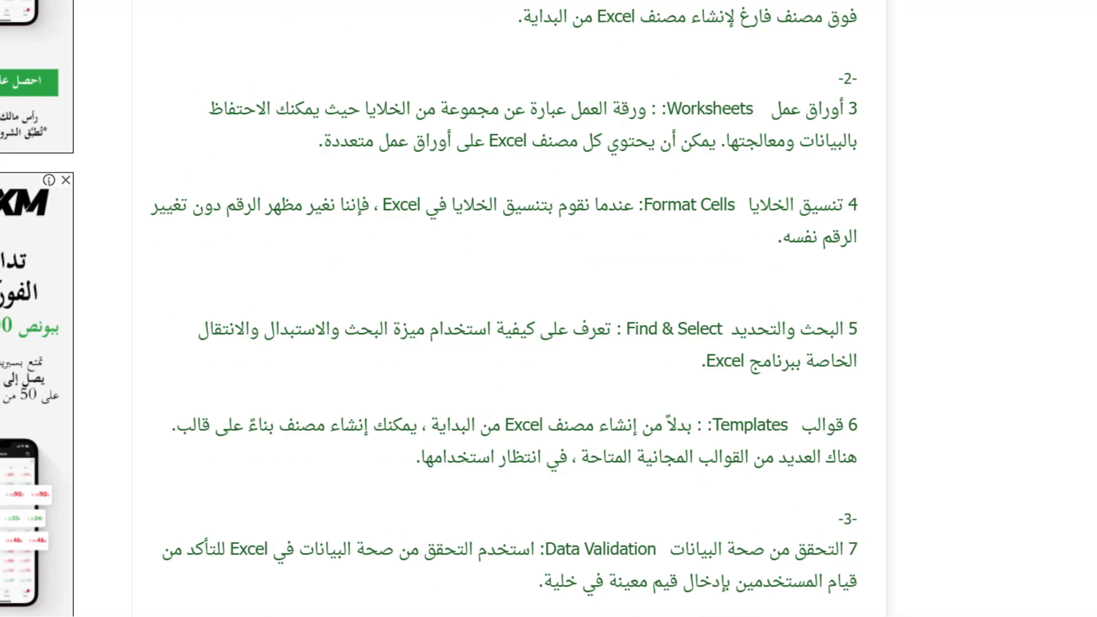
scroll(503, 309, "down", 1)
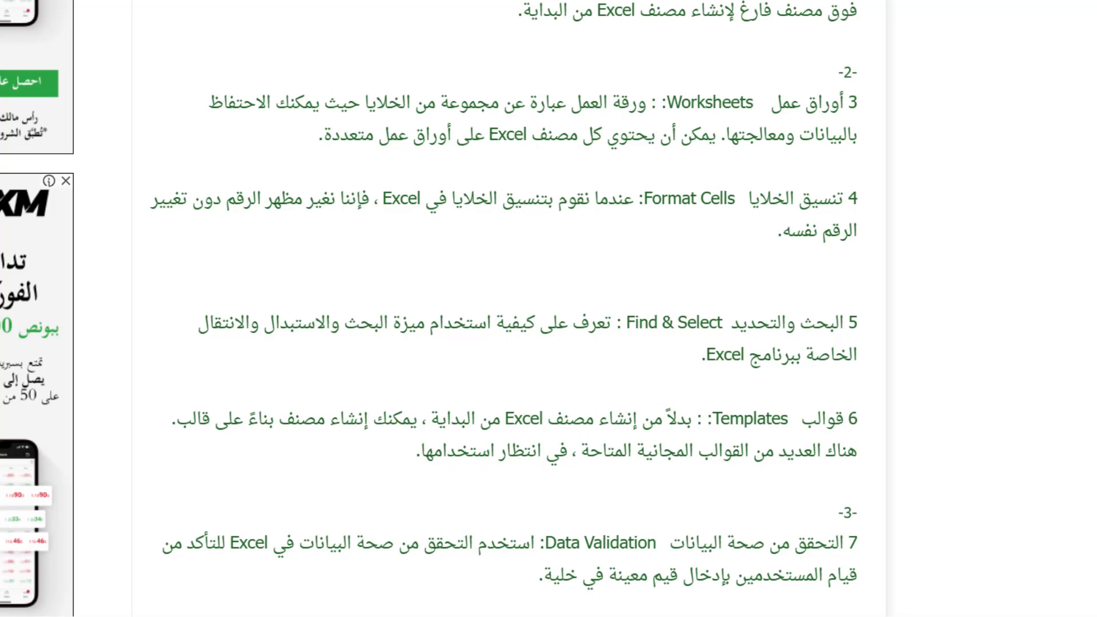
scroll(503, 308, "down", 1)
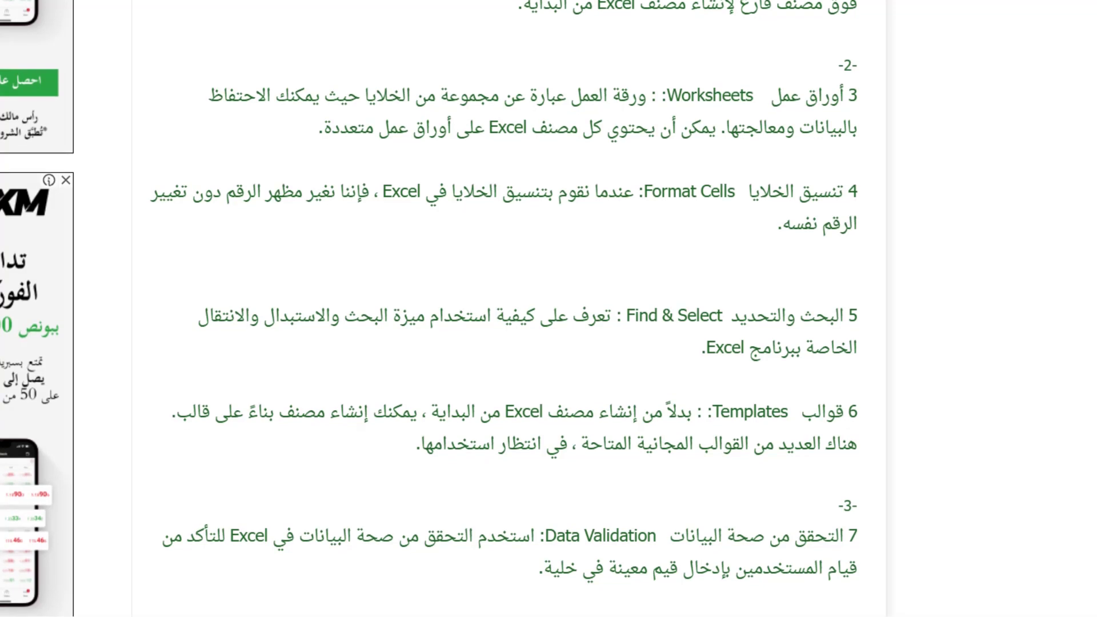